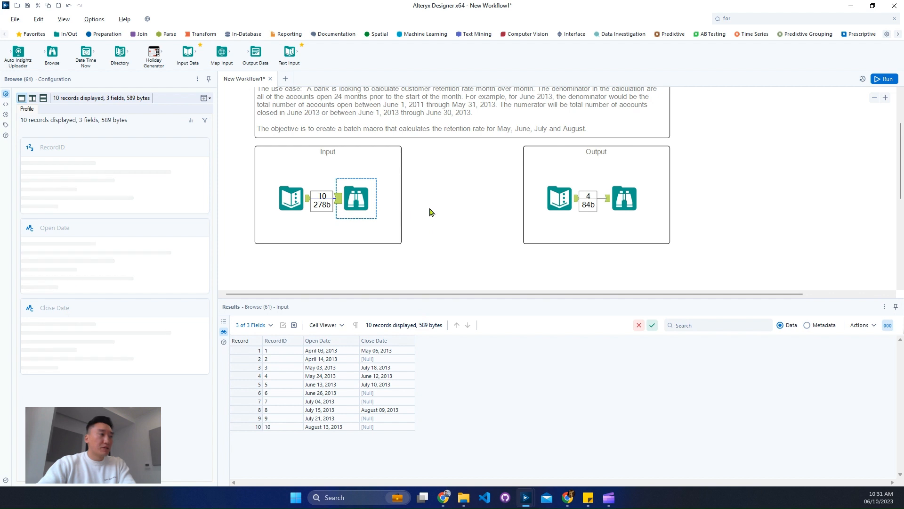
# Read the challenge description for the month-over-month retention rate batch macro on the canvas
pyautogui.scroll(1, 439, 207)
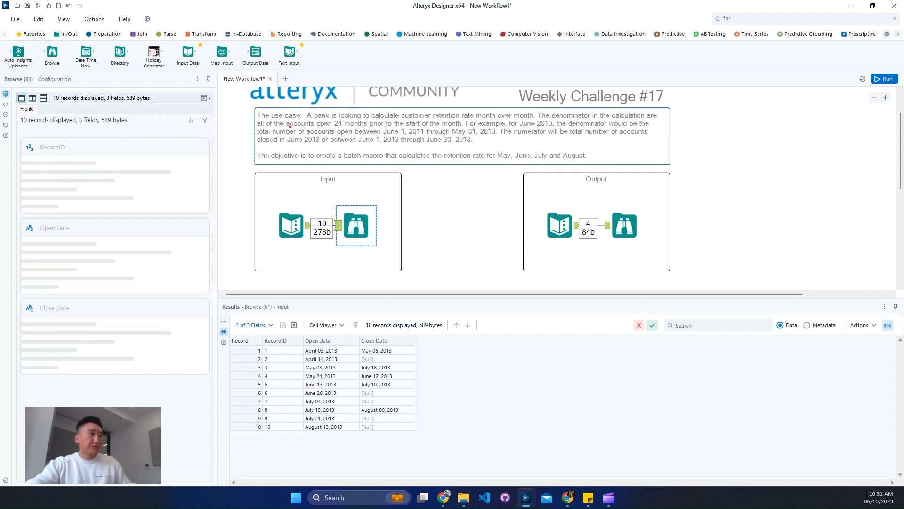
pyautogui.moveTo(247, 119)
pyautogui.mouseDown()
pyautogui.moveTo(367, 143)
pyautogui.moveTo(693, 148)
pyautogui.moveTo(664, 147)
pyautogui.mouseUp()
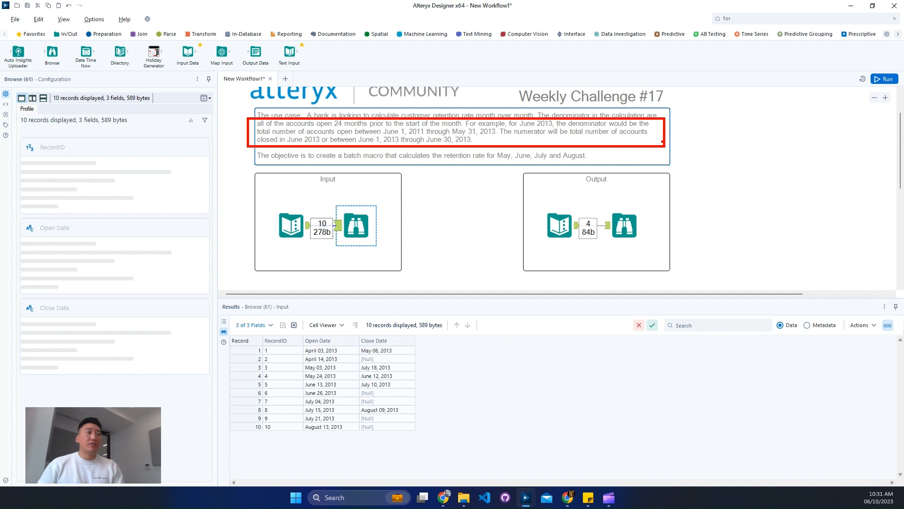
pyautogui.press('Escape')
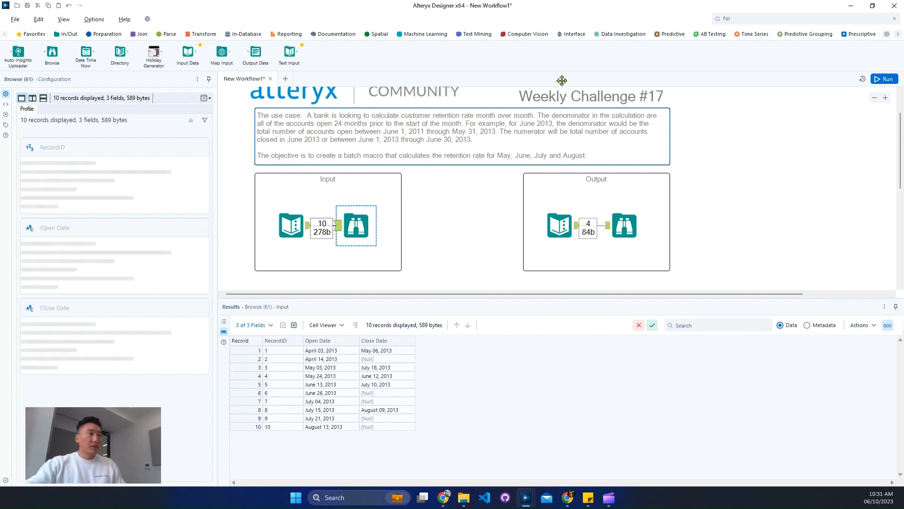
pyautogui.click(464, 197)
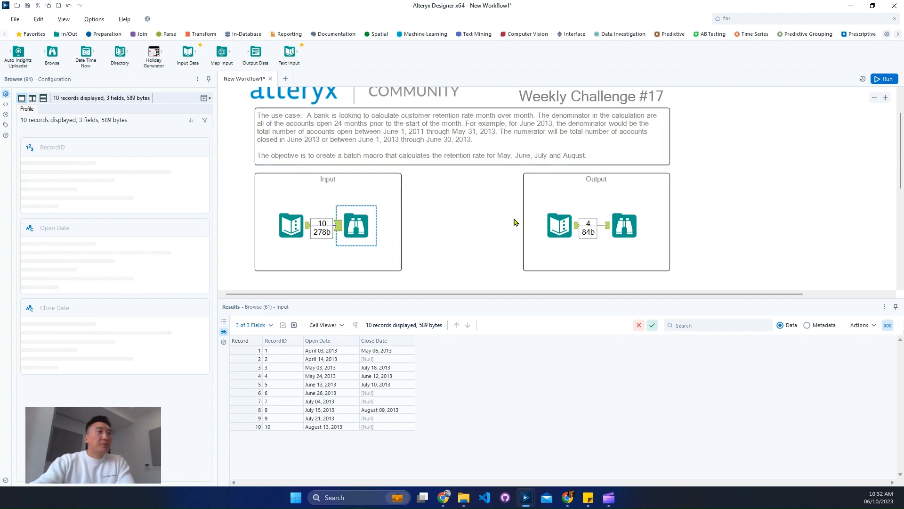
pyautogui.scroll(-2, 486, 220)
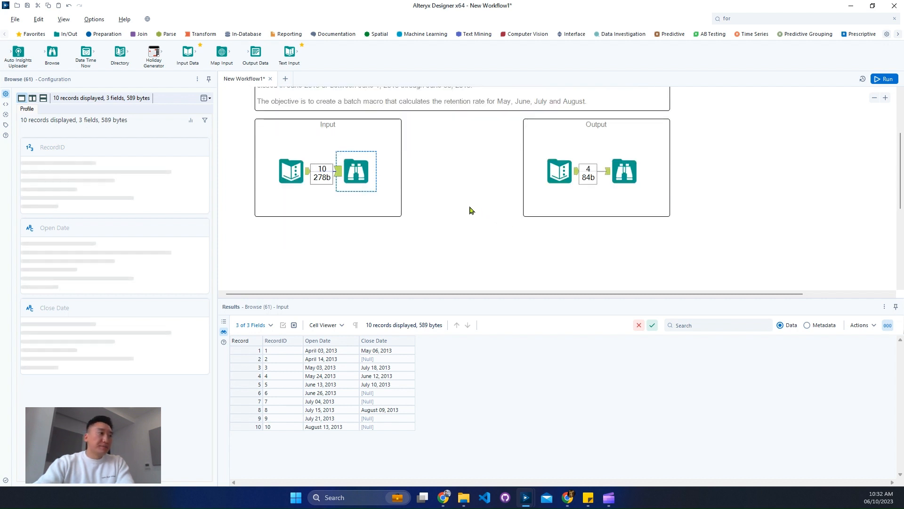
pyautogui.scroll(-3, 333, 147)
# Inspect the input records, their field types, and the expected output table of the challenge
pyautogui.click(158, 36)
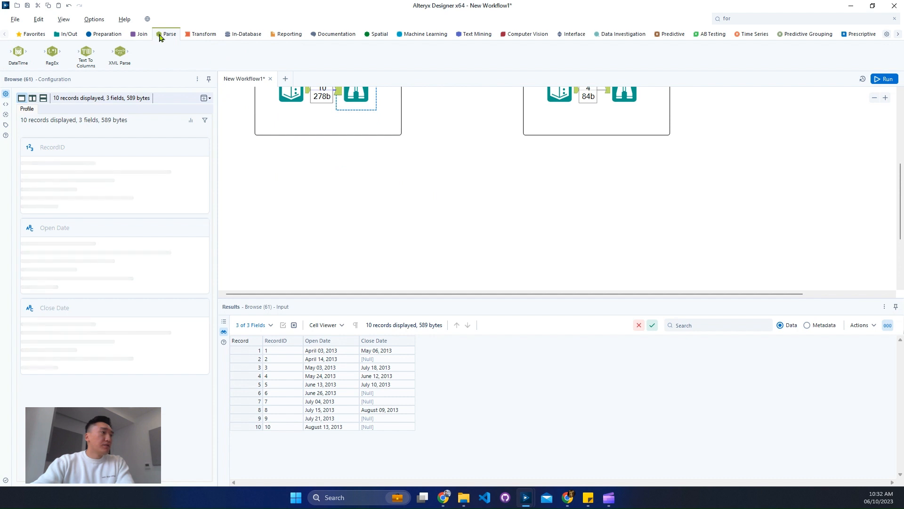
pyautogui.moveTo(335, 351); pyautogui.dragTo(391, 428)
pyautogui.click(818, 326)
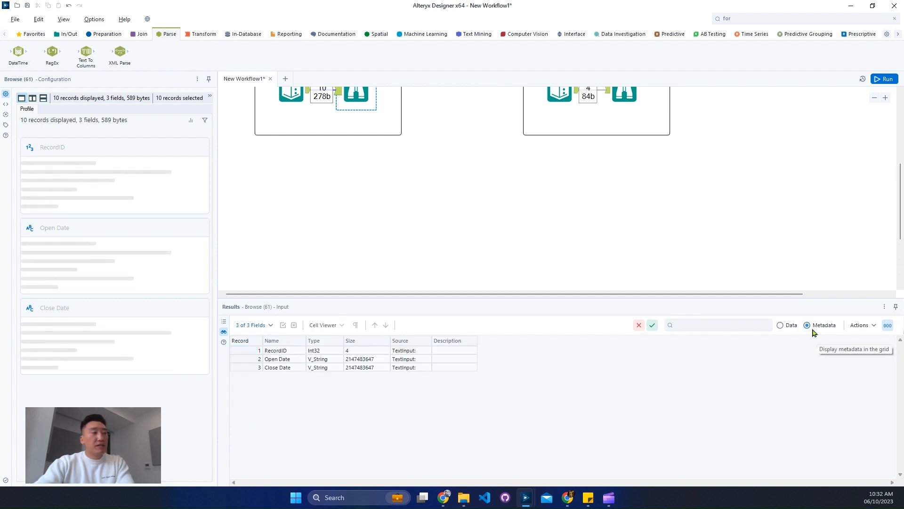
pyautogui.click(788, 326)
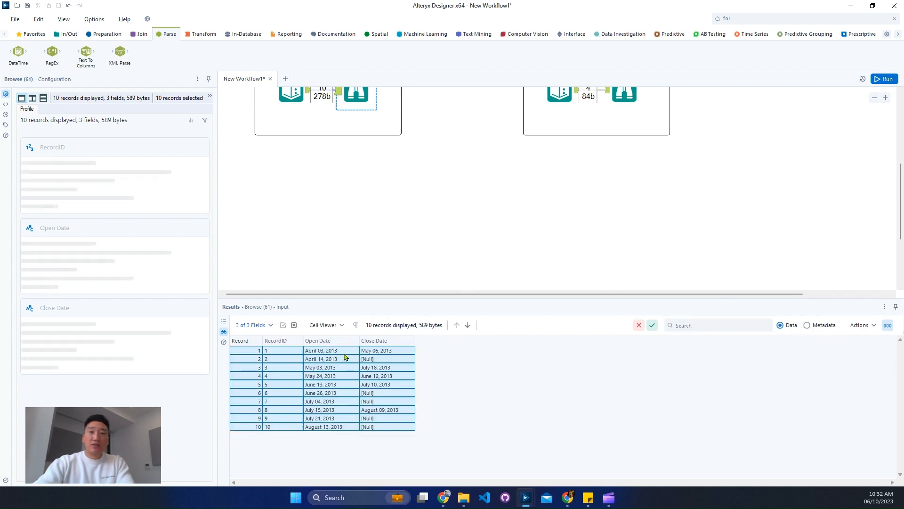
pyautogui.scroll(1, 580, 234)
pyautogui.click(624, 119)
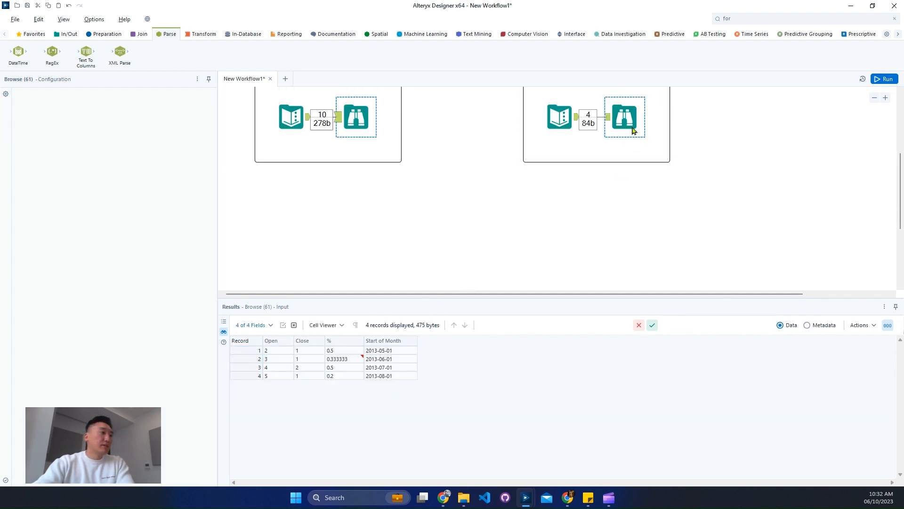
pyautogui.moveTo(254, 350); pyautogui.dragTo(394, 387)
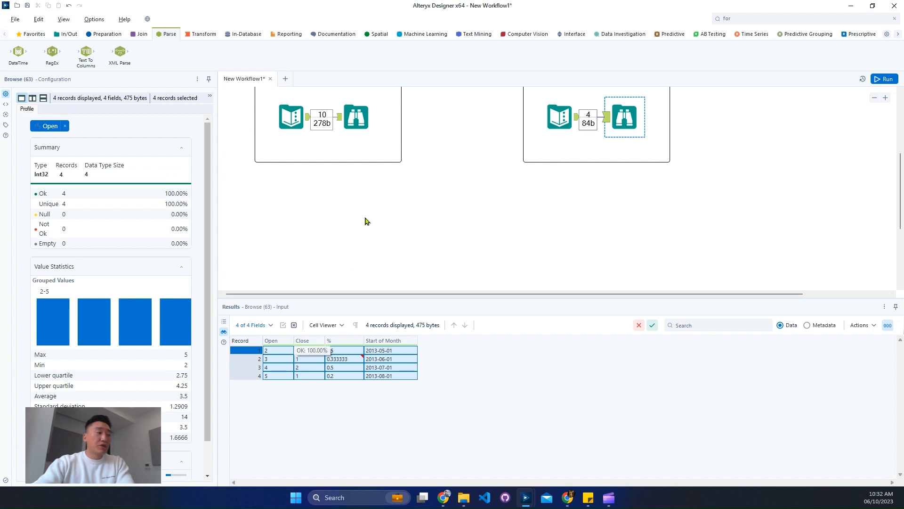
pyautogui.click(356, 118)
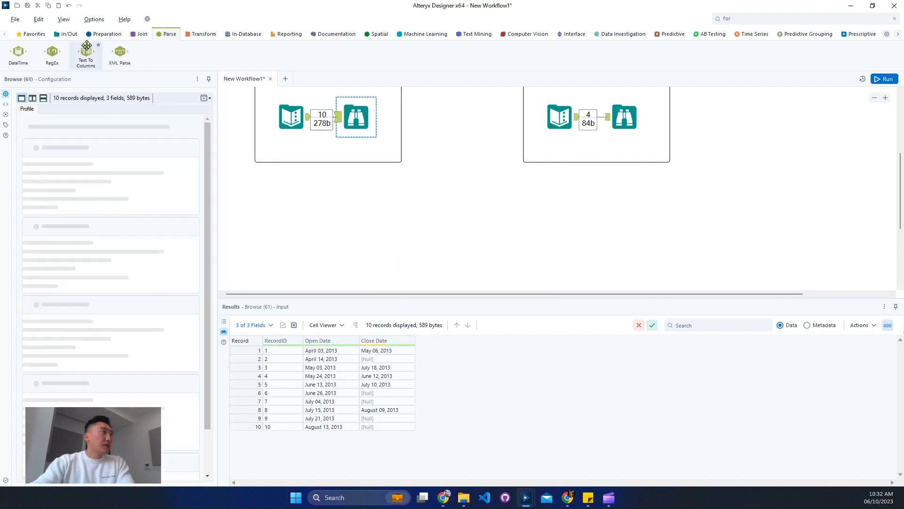
# Add a DateTime tool after the input converting Open Date from Month dd, yyyy into a new column Open Date - Clean, and run
pyautogui.moveTo(23, 53); pyautogui.dragTo(365, 195)
pyautogui.moveTo(308, 117); pyautogui.dragTo(354, 197)
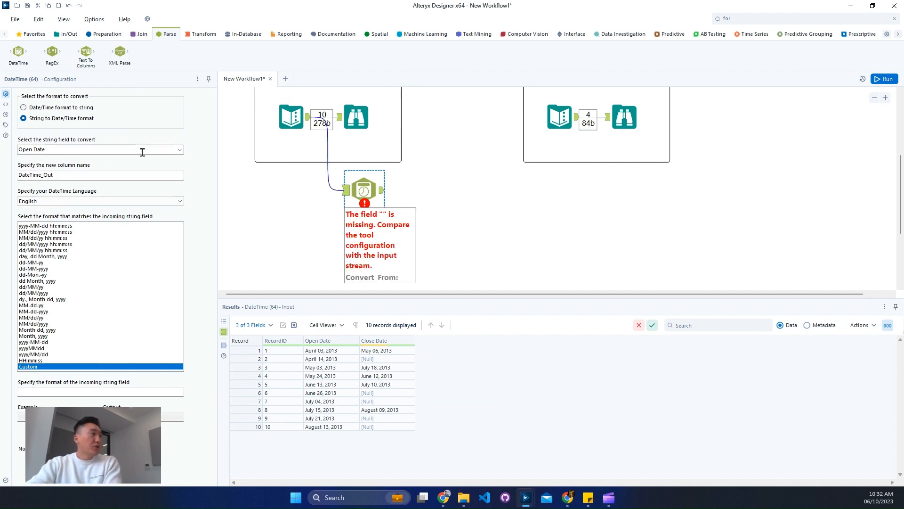
pyautogui.click(126, 174)
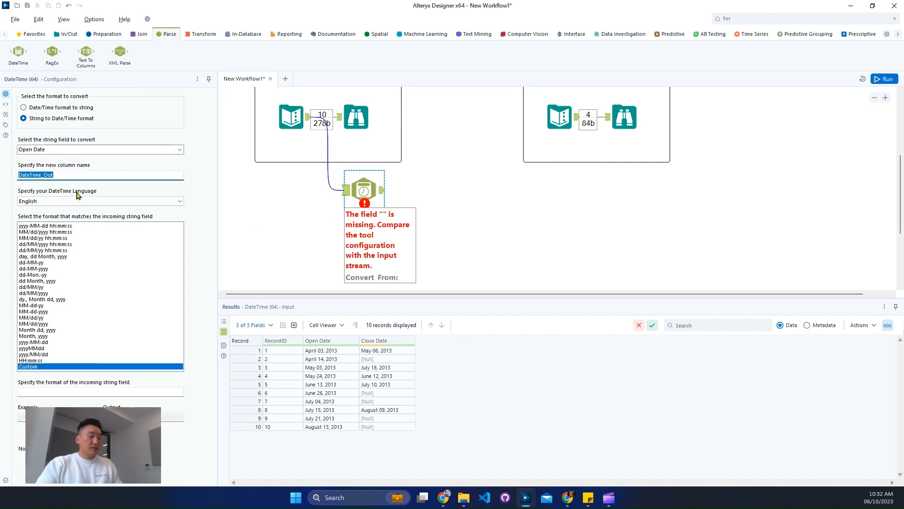
pyautogui.write('Open Date - Clean')
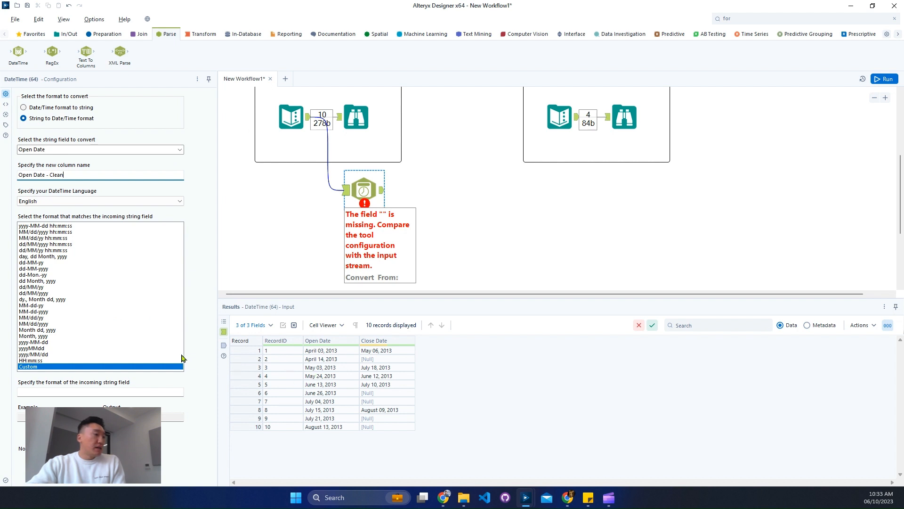
pyautogui.click(46, 330)
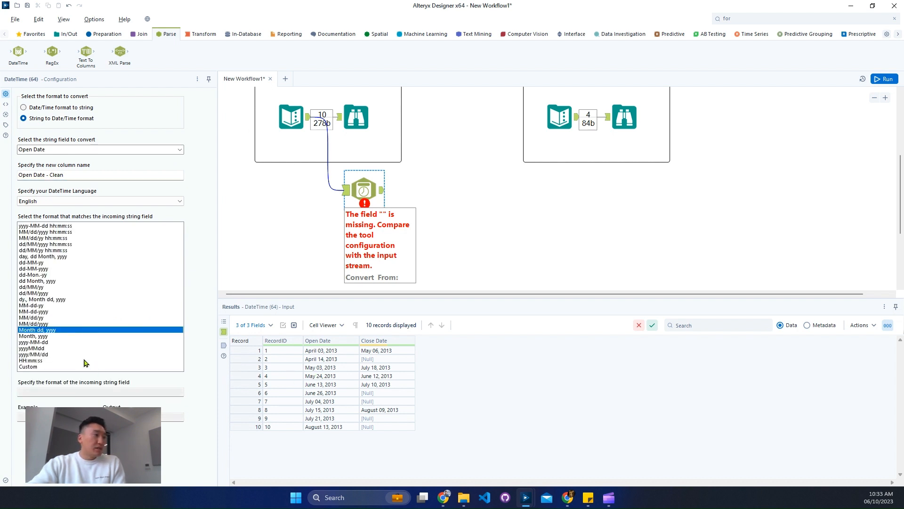
pyautogui.click(880, 78)
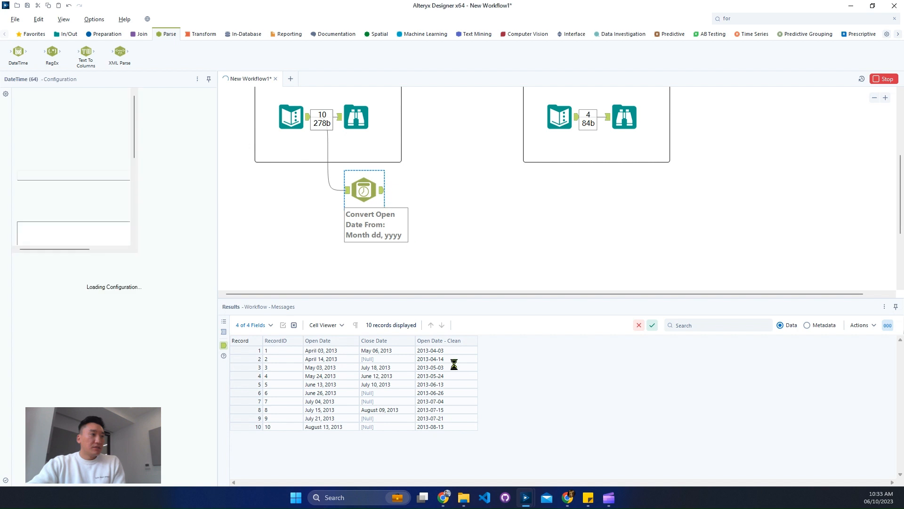
# Chain a second DateTime tool converting Close Date from Month dd, yyyy into Close Date - Clean, and run the workflow
pyautogui.click(67, 34)
pyautogui.click(166, 34)
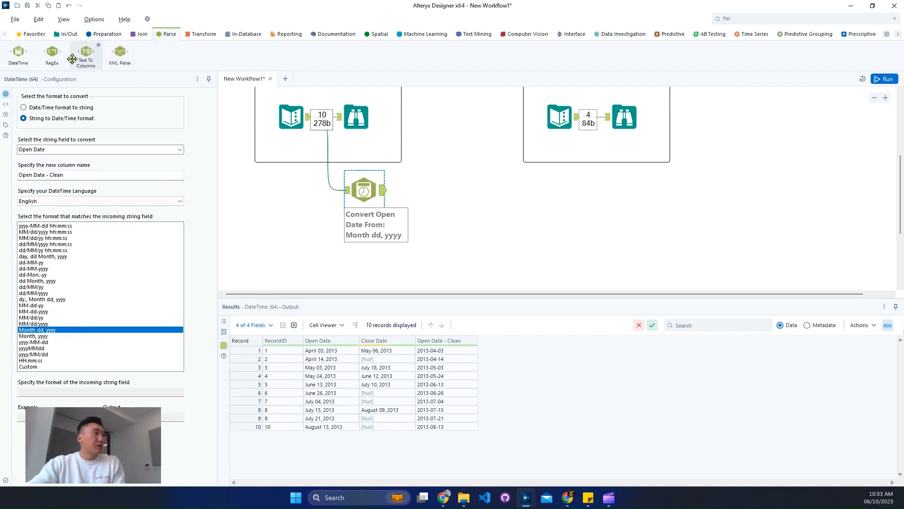
pyautogui.moveTo(18, 52); pyautogui.dragTo(445, 191)
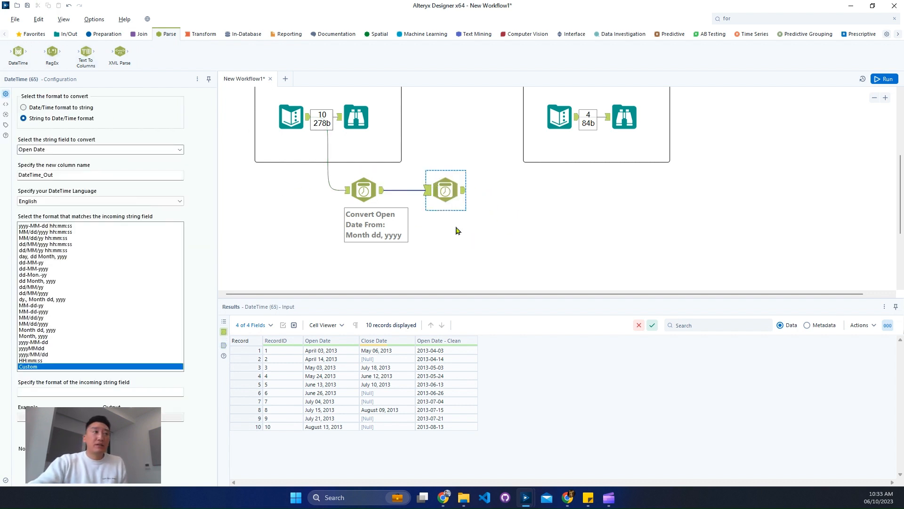
pyautogui.click(127, 149)
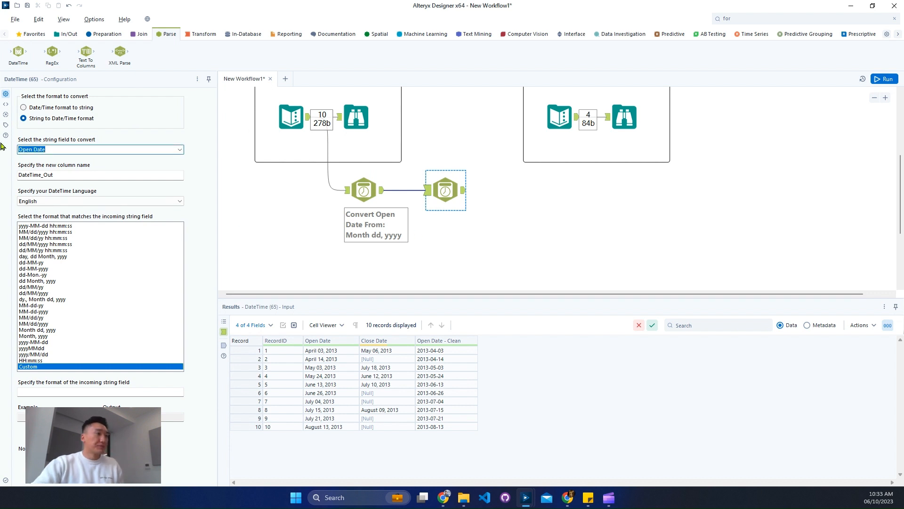
pyautogui.write('Clos')
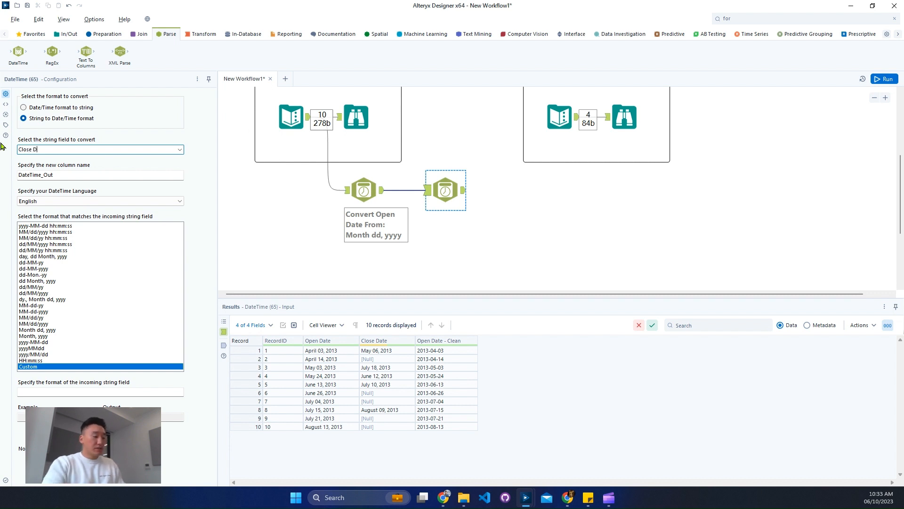
pyautogui.doubleClick(48, 175)
pyautogui.click(104, 149)
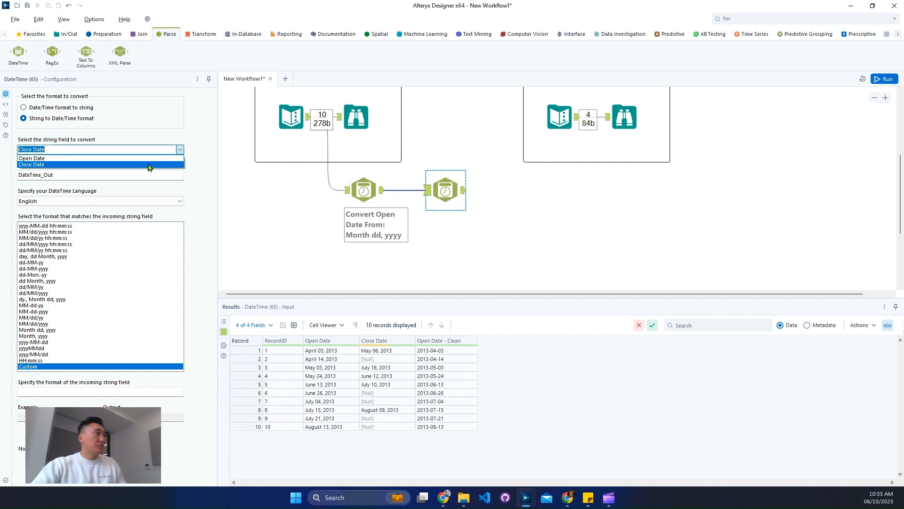
pyautogui.click(105, 163)
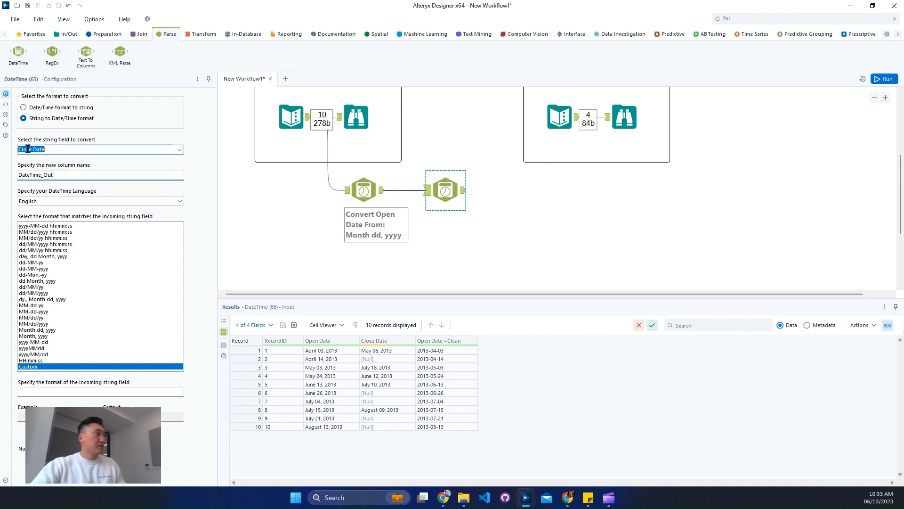
pyautogui.click(117, 178)
pyautogui.write('Close Date')
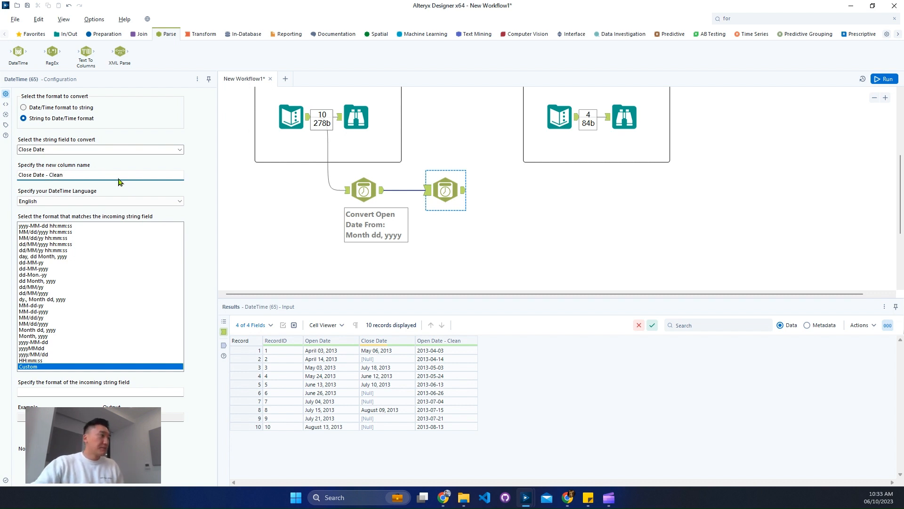
pyautogui.click(51, 330)
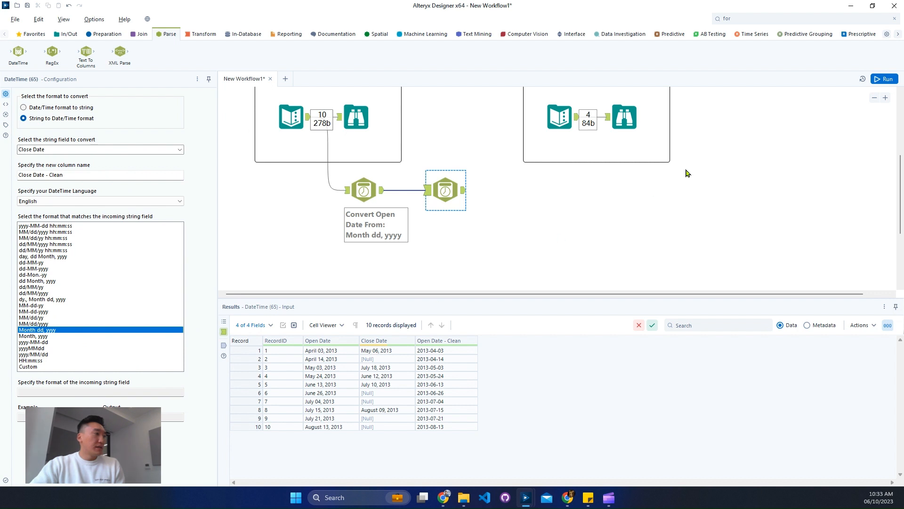
pyautogui.click(876, 80)
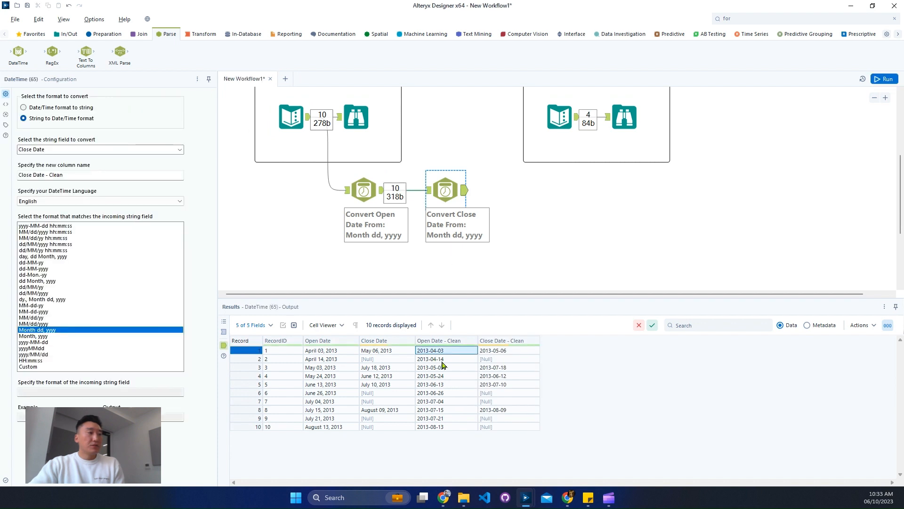
# Compare the cleaned date columns with the Start of Month column of the expected output
pyautogui.moveTo(442, 364); pyautogui.dragTo(529, 428)
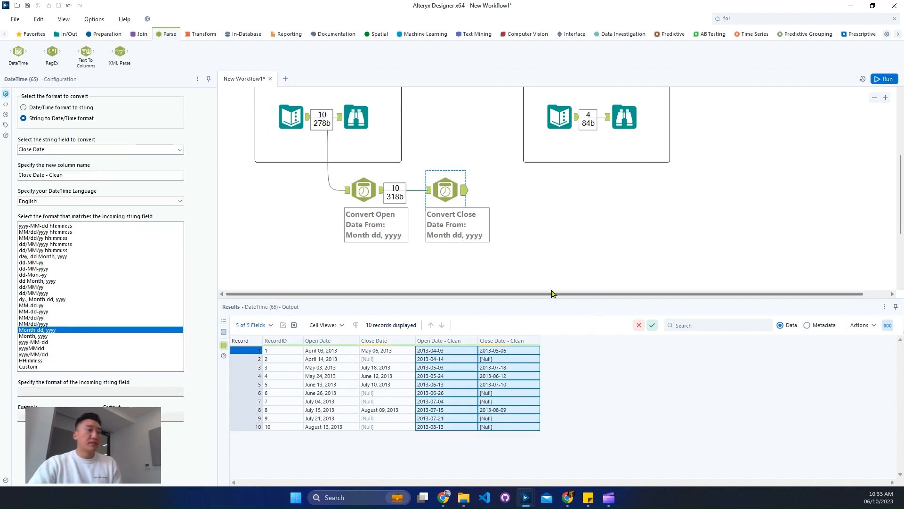
pyautogui.click(624, 124)
pyautogui.moveTo(396, 351); pyautogui.dragTo(396, 380)
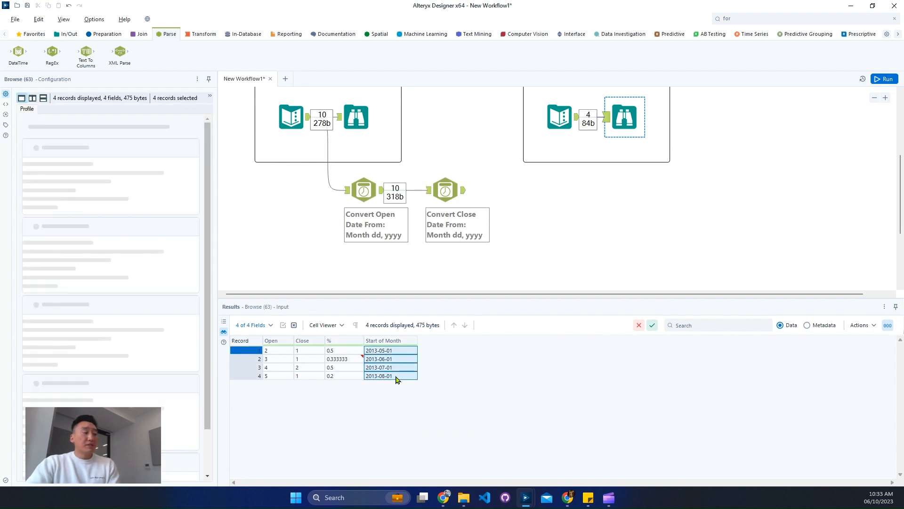
pyautogui.click(402, 351)
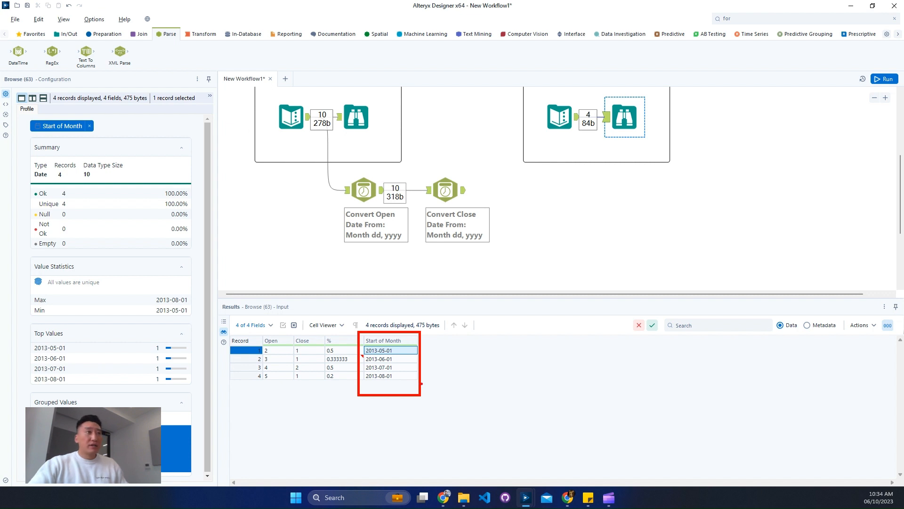
pyautogui.scroll(-1, 502, 257)
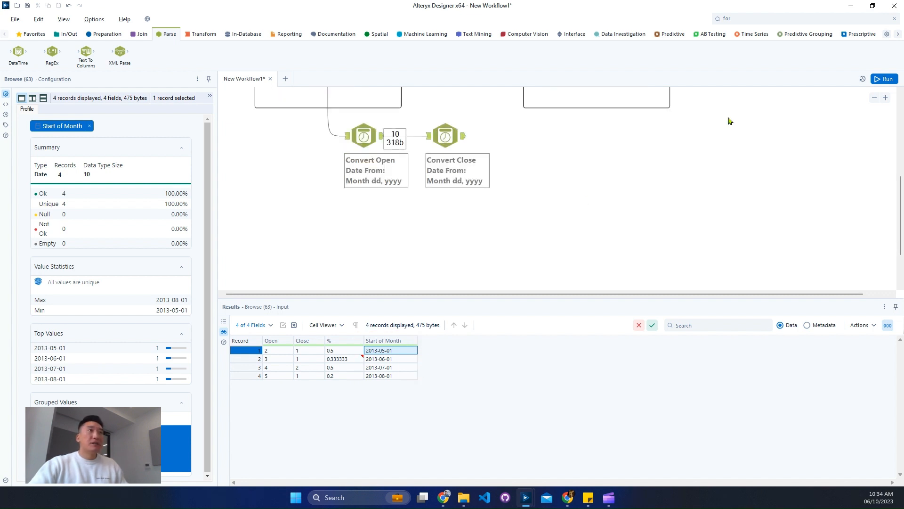
# Add a Generate Rows tool below the date conversions and set its new field type to Date
pyautogui.click(758, 22)
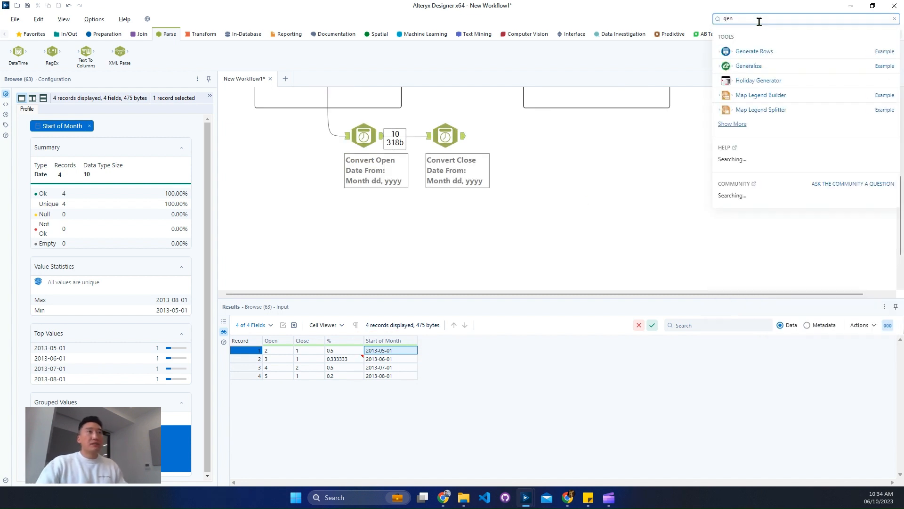
pyautogui.moveTo(767, 50); pyautogui.dragTo(371, 239)
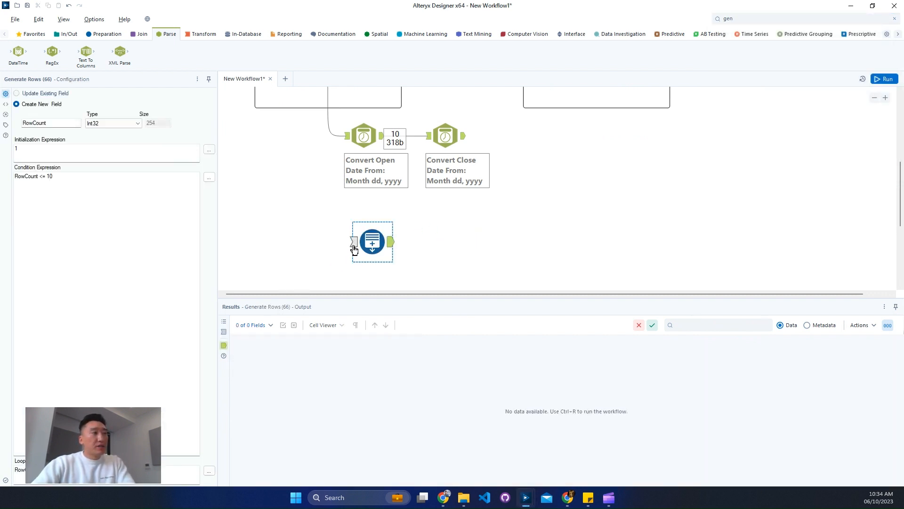
pyautogui.click(355, 246)
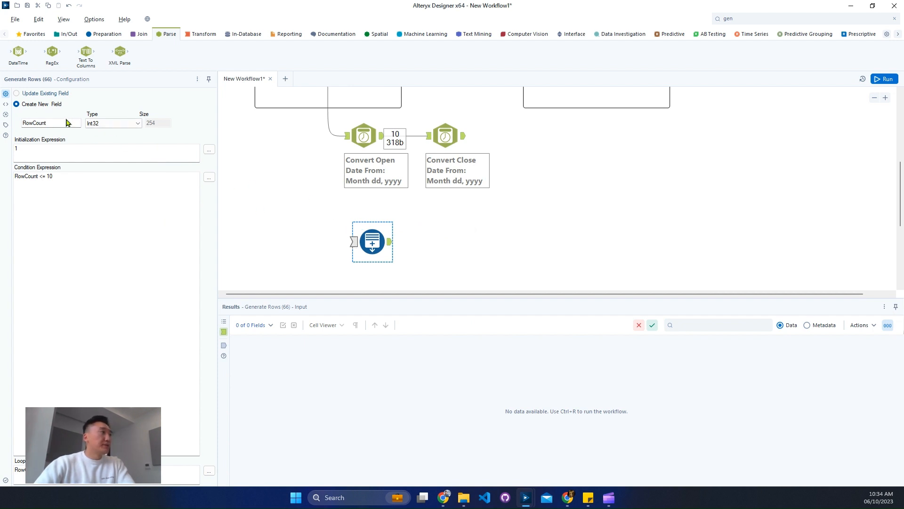
pyautogui.click(111, 124)
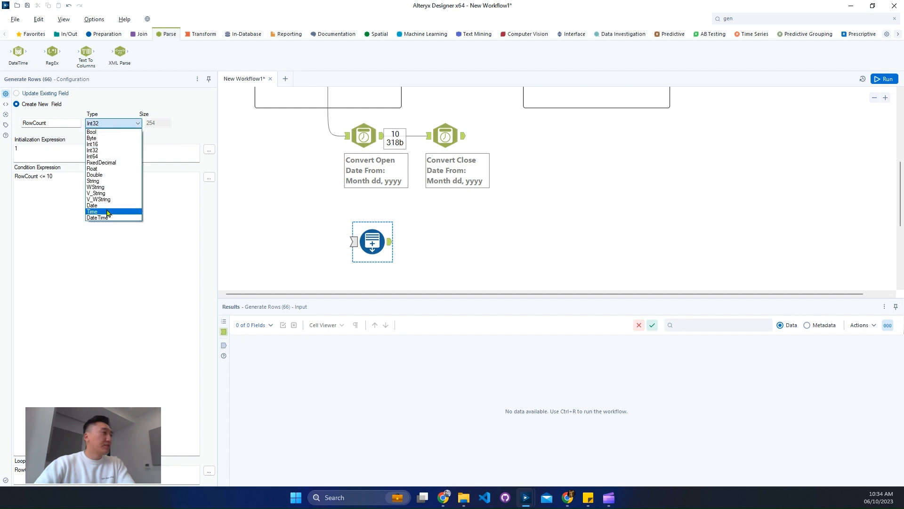
pyautogui.click(107, 205)
pyautogui.moveTo(63, 123); pyautogui.dragTo(2, 125)
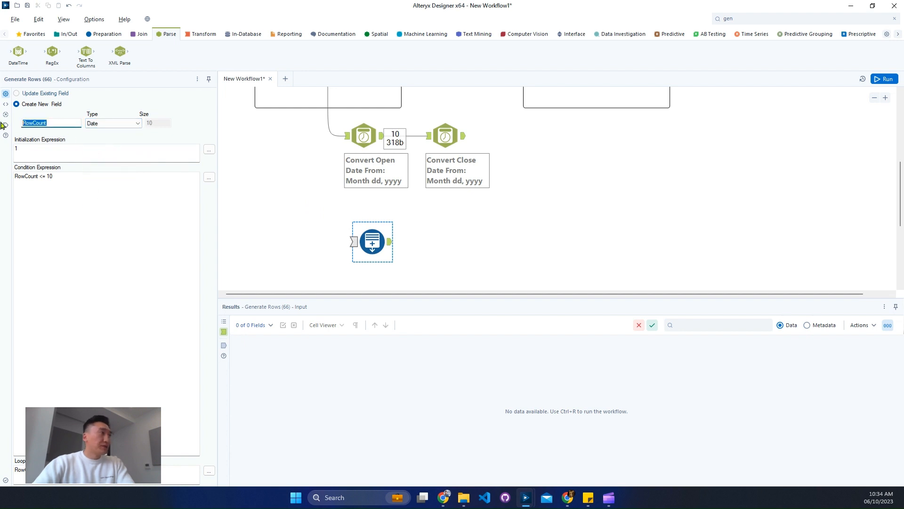
# Check the expected output's columns and name the generated field Start of Month
pyautogui.scroll(2, 584, 179)
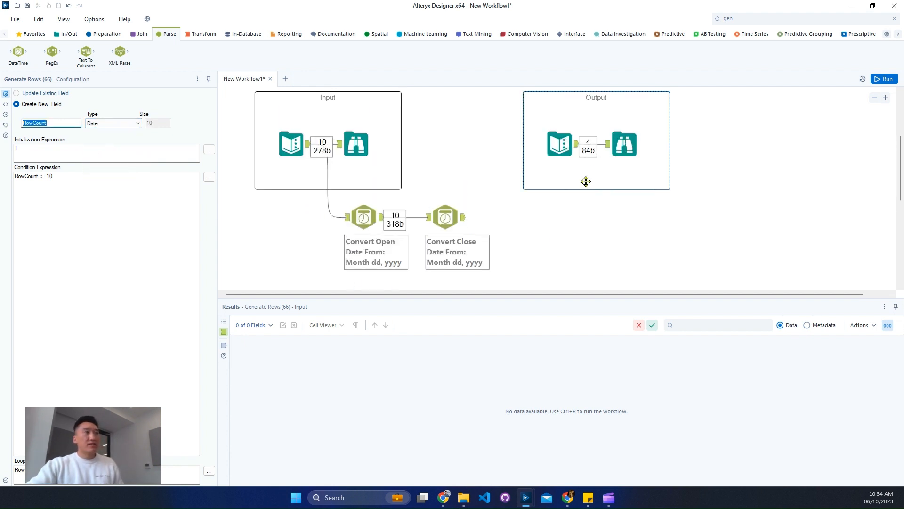
pyautogui.click(622, 146)
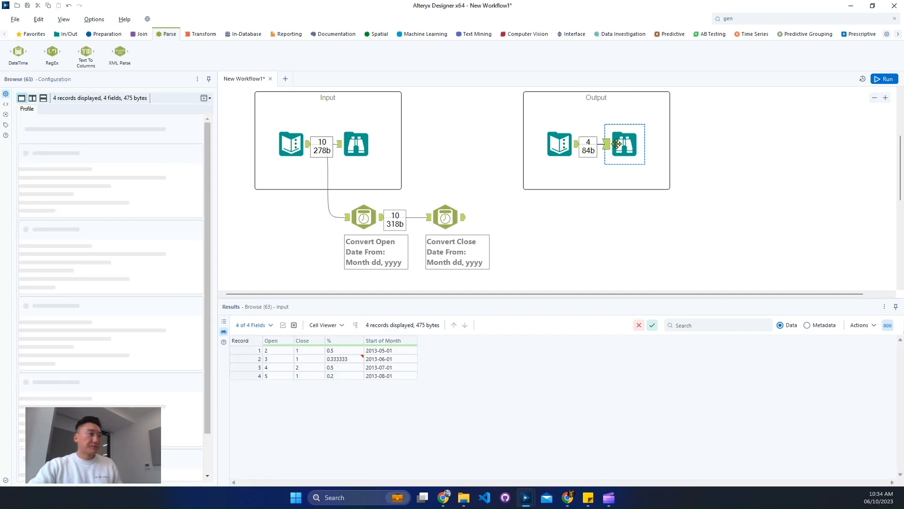
pyautogui.scroll(-2, 474, 184)
pyautogui.scroll(-1, 475, 184)
pyautogui.click(372, 187)
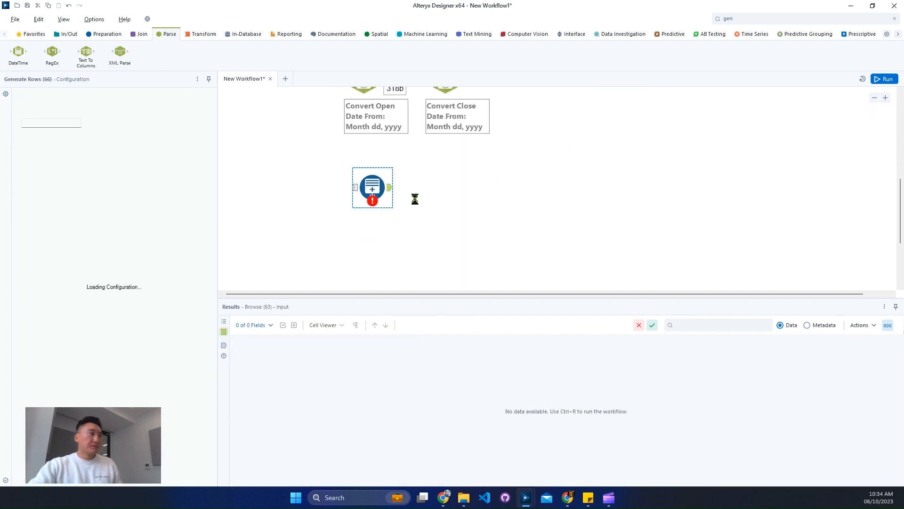
pyautogui.doubleClick(52, 122)
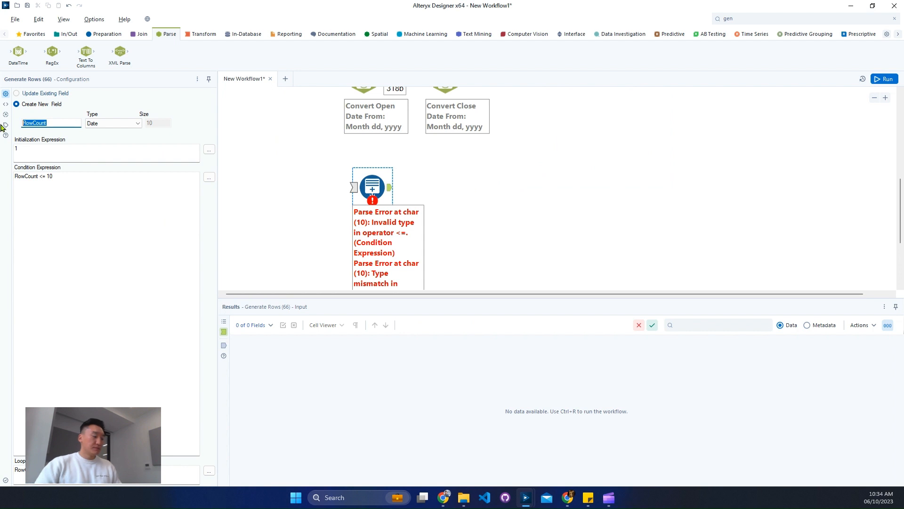
pyautogui.write('Start of M')
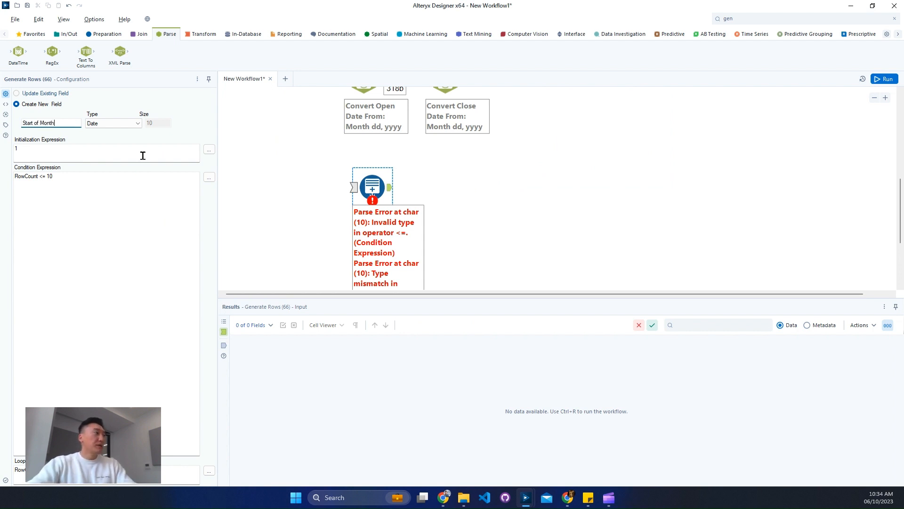
# Set the Generate Rows initialization expression to todate('2013-05-01')
pyautogui.moveTo(193, 148); pyautogui.dragTo(1, 148)
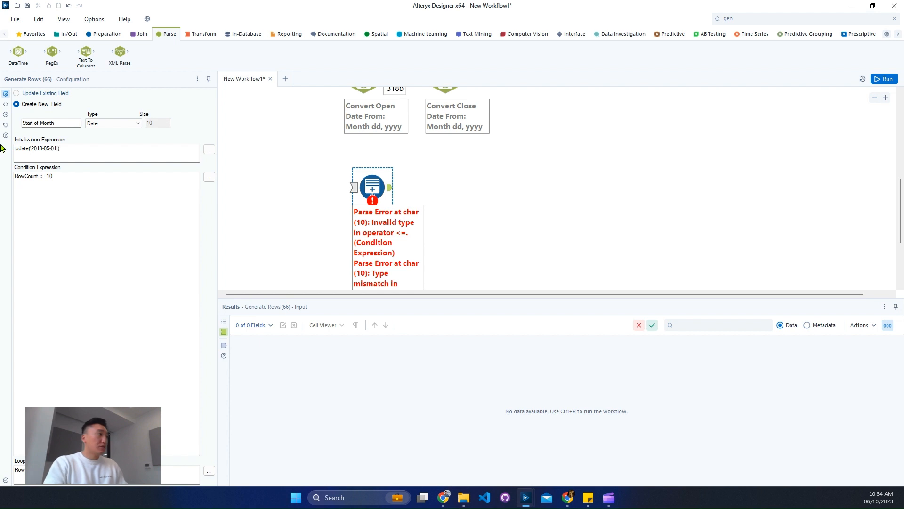
pyautogui.press('BackSpace')
pyautogui.press('BackSpace')
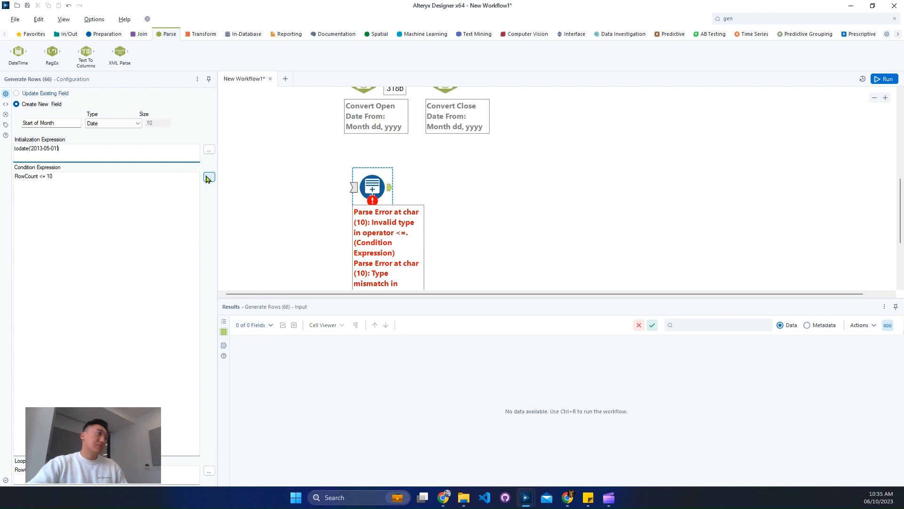
# Move the Generate Rows tool aside and add a Text Input tool next to it
pyautogui.scroll(3, 491, 161)
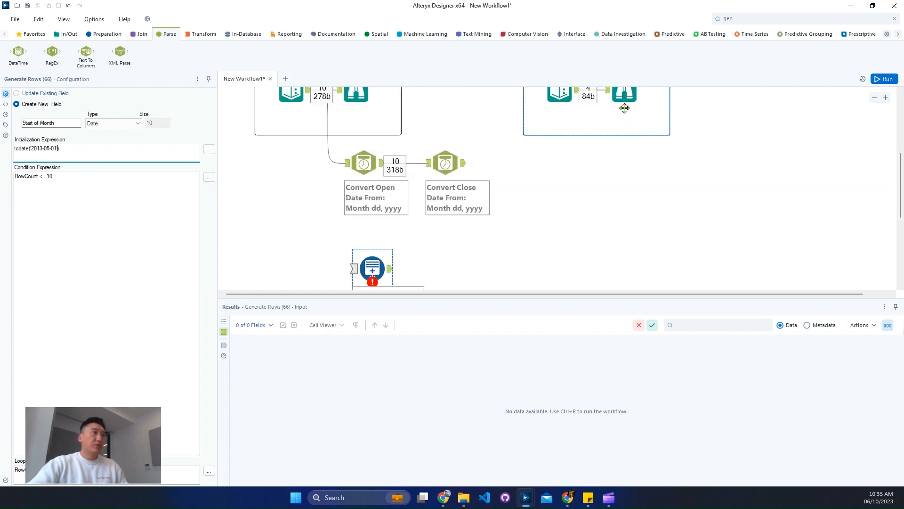
pyautogui.moveTo(372, 268); pyautogui.dragTo(453, 268)
pyautogui.click(32, 35)
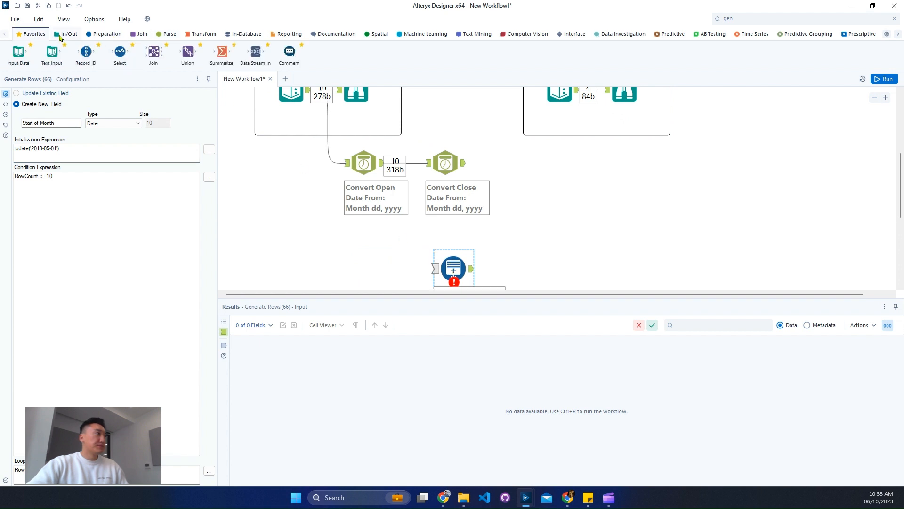
pyautogui.click(60, 36)
pyautogui.moveTo(289, 52); pyautogui.dragTo(359, 284)
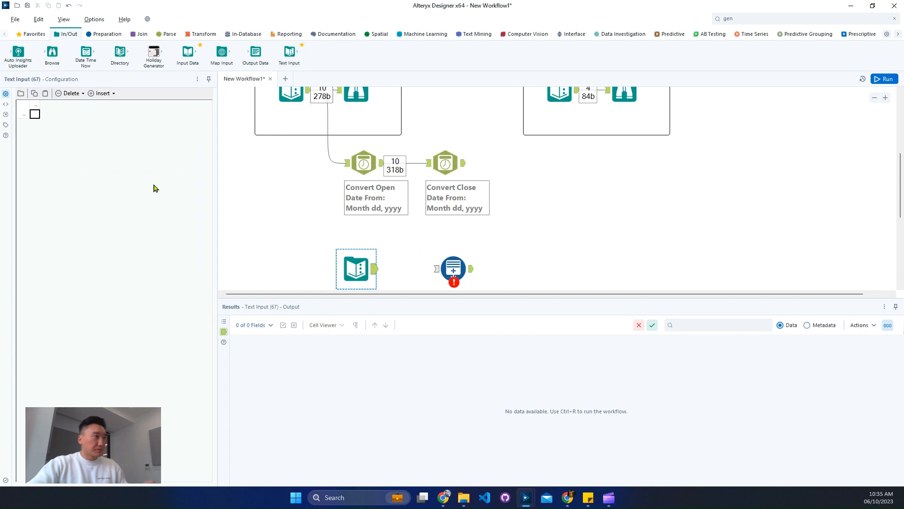
# Create two Text Input columns named Start and End
pyautogui.click(35, 114)
pyautogui.write('S')
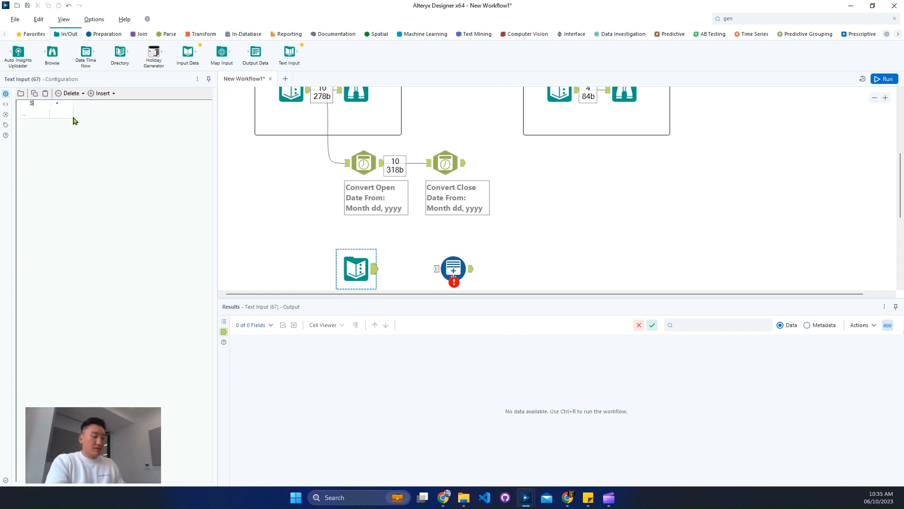
pyautogui.write('tart')
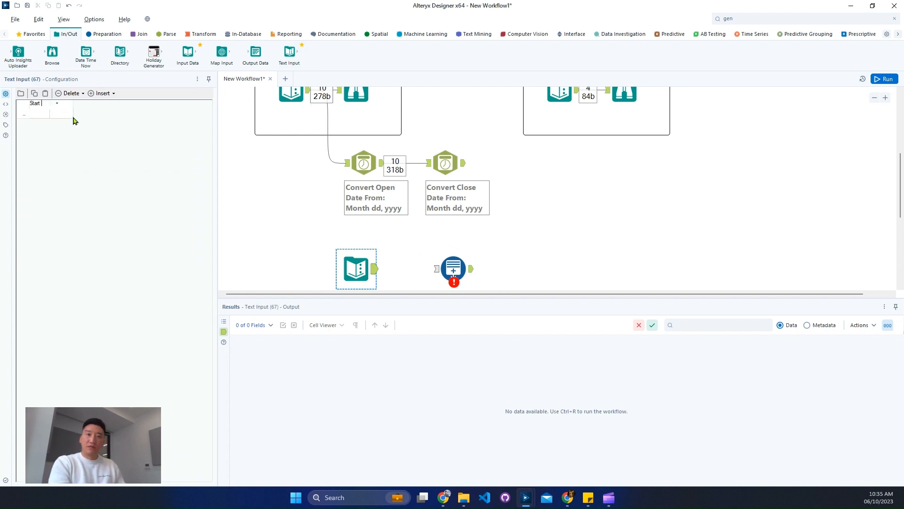
pyautogui.press('Tab')
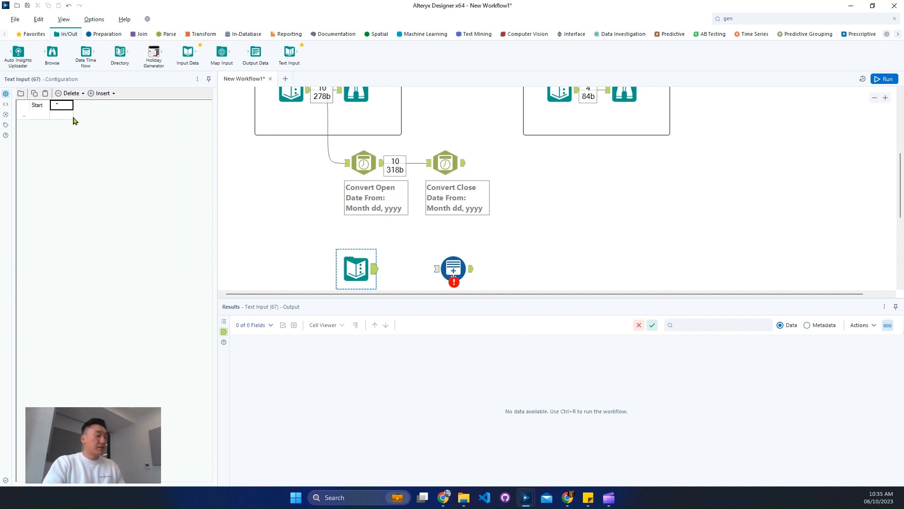
pyautogui.write('End')
pyautogui.press('Return')
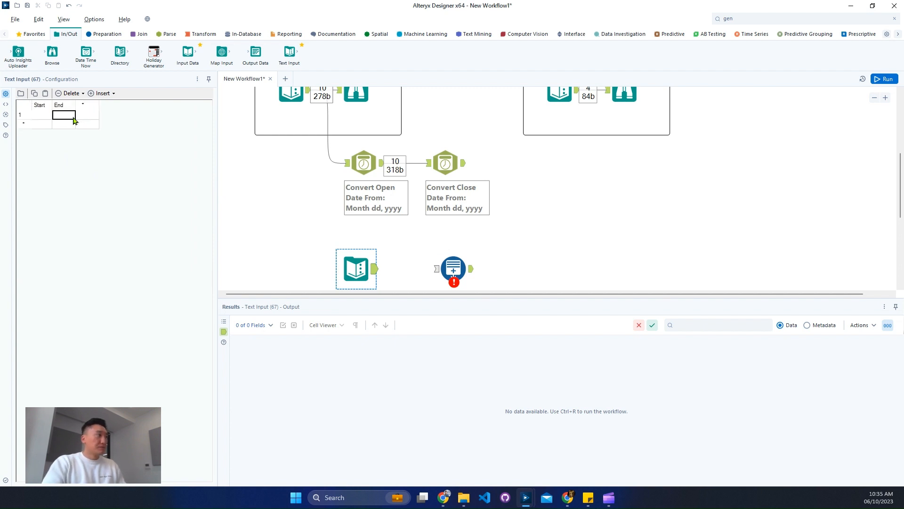
# Enter 2013-05-01 as Start and 2013-08-01 as End in the first row
pyautogui.write('202')
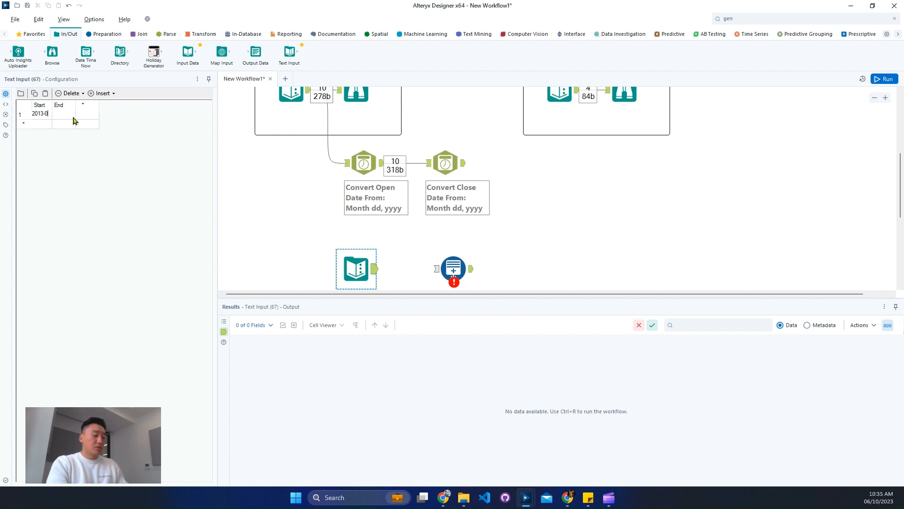
pyautogui.write('3-05-01')
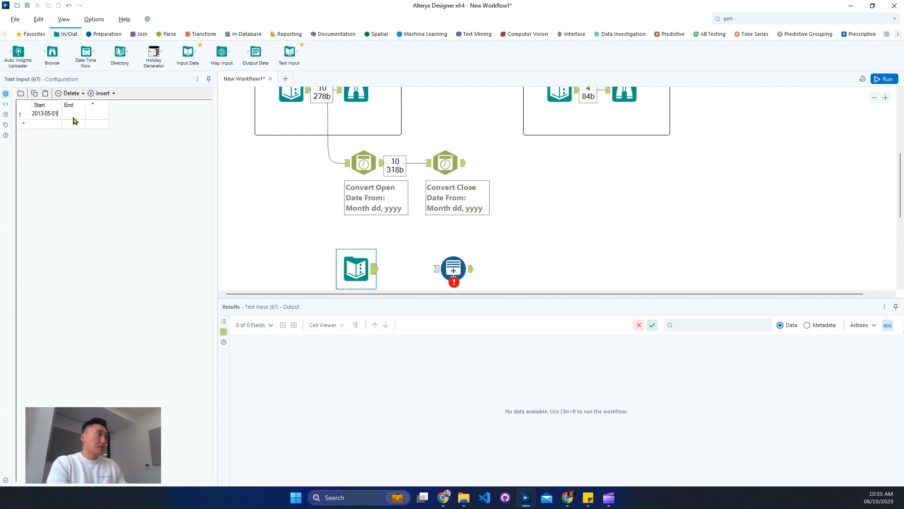
pyautogui.press('Tab')
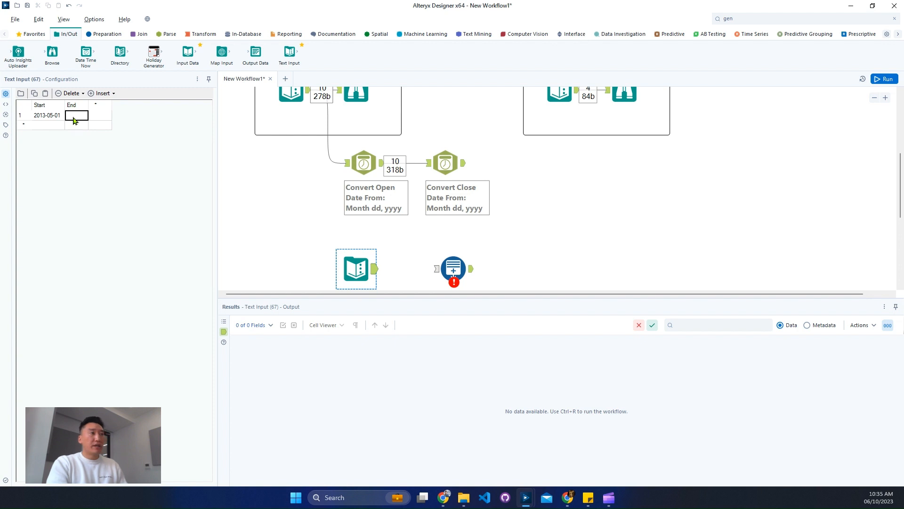
pyautogui.scroll(3, 542, 182)
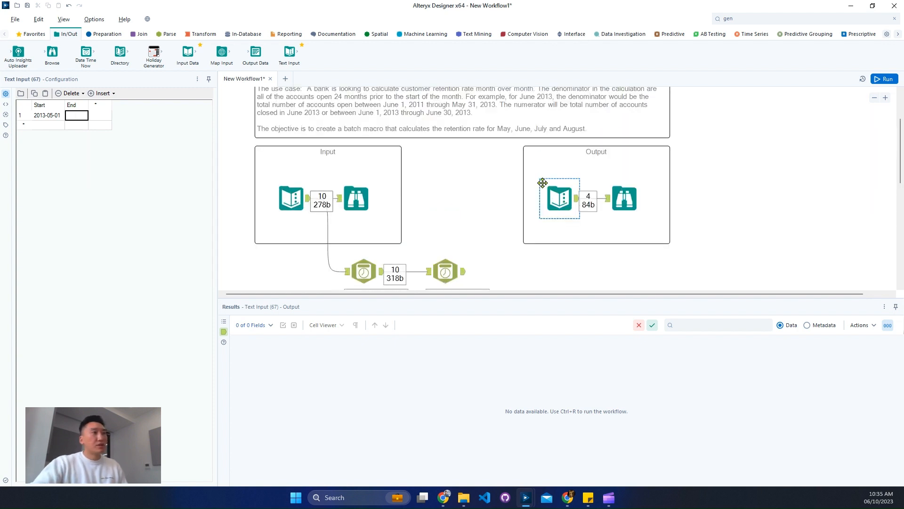
pyautogui.write('201')
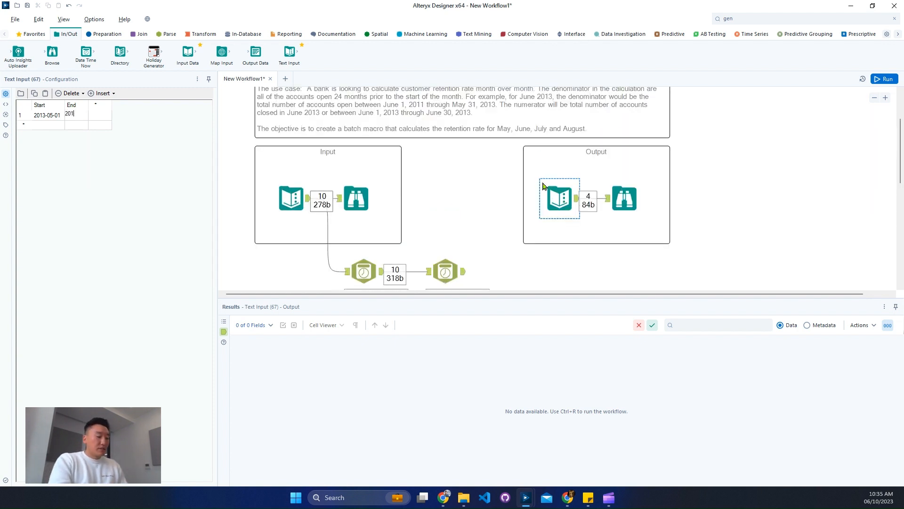
pyautogui.write('3-08-01')
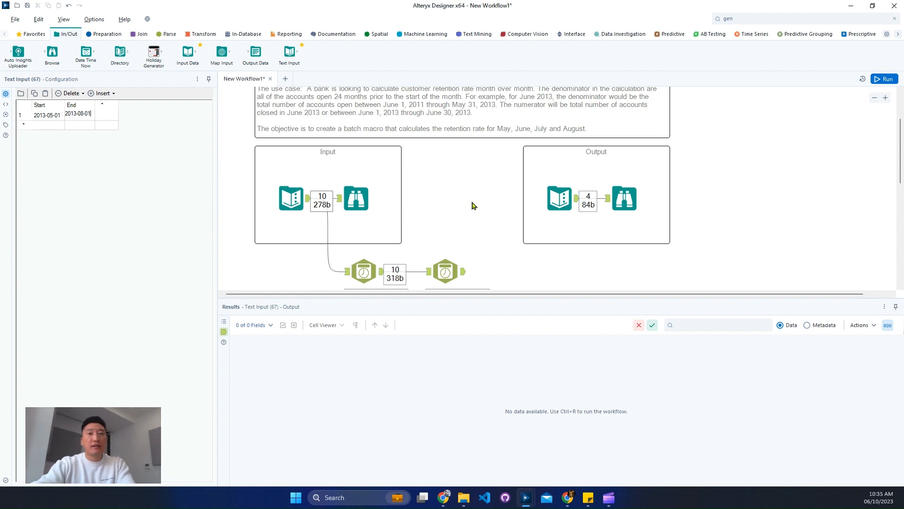
# Connect the Text Input to the Generate Rows tool and run the workflow
pyautogui.scroll(-5, 472, 204)
pyautogui.scroll(-2, 439, 228)
pyautogui.moveTo(375, 161); pyautogui.dragTo(442, 163)
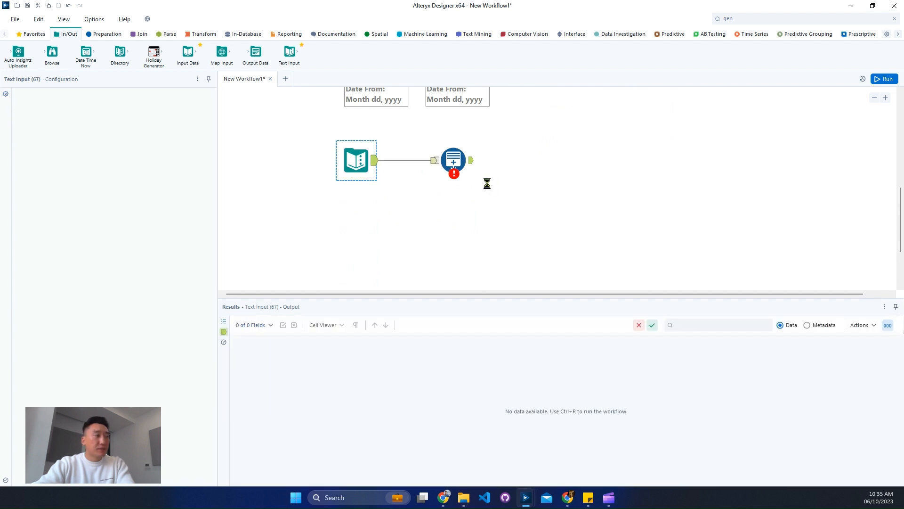
pyautogui.click(458, 173)
pyautogui.click(884, 80)
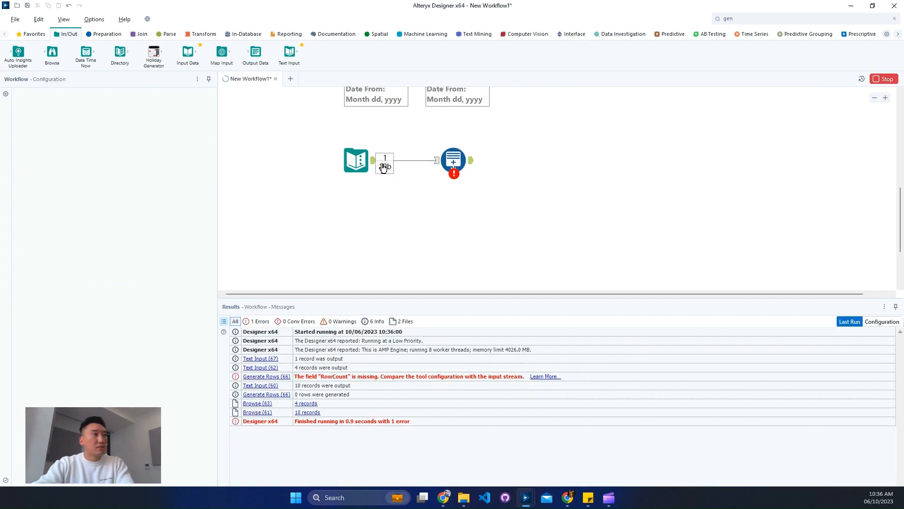
# Inspect the Text Input's output data and its field types
pyautogui.click(379, 163)
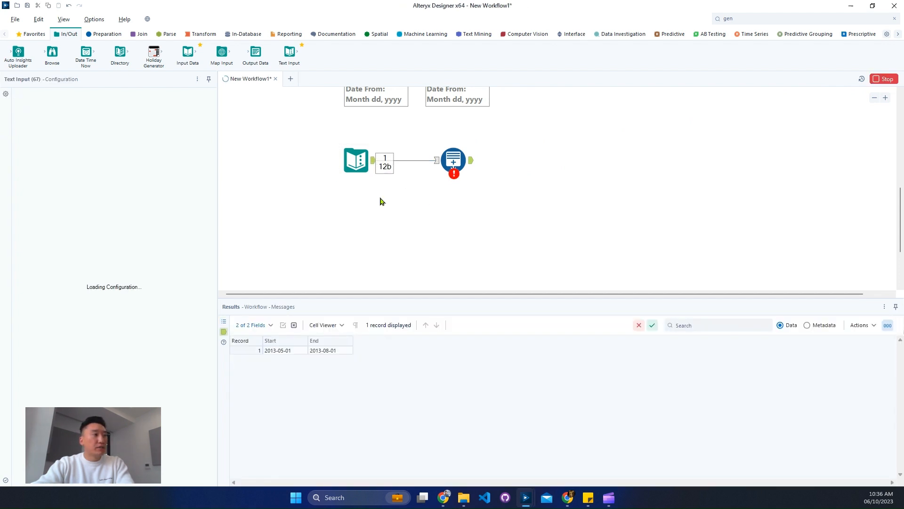
pyautogui.click(807, 325)
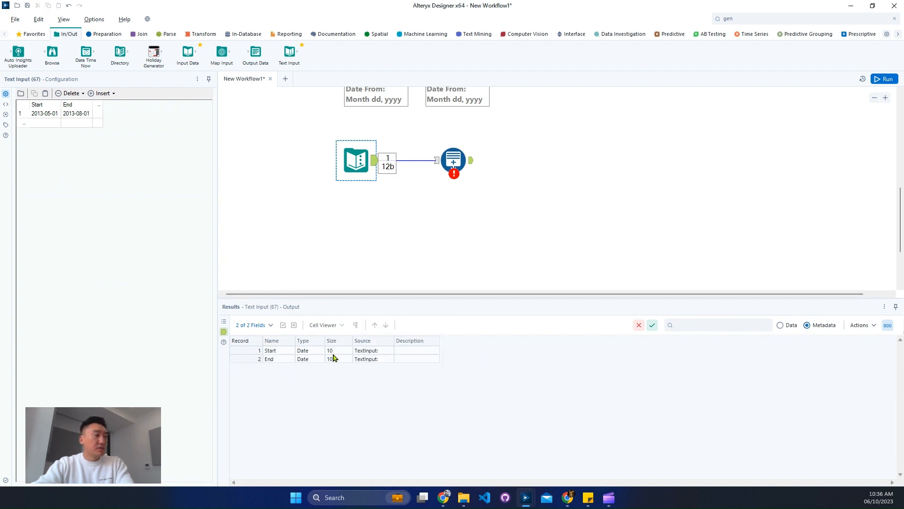
pyautogui.click(791, 325)
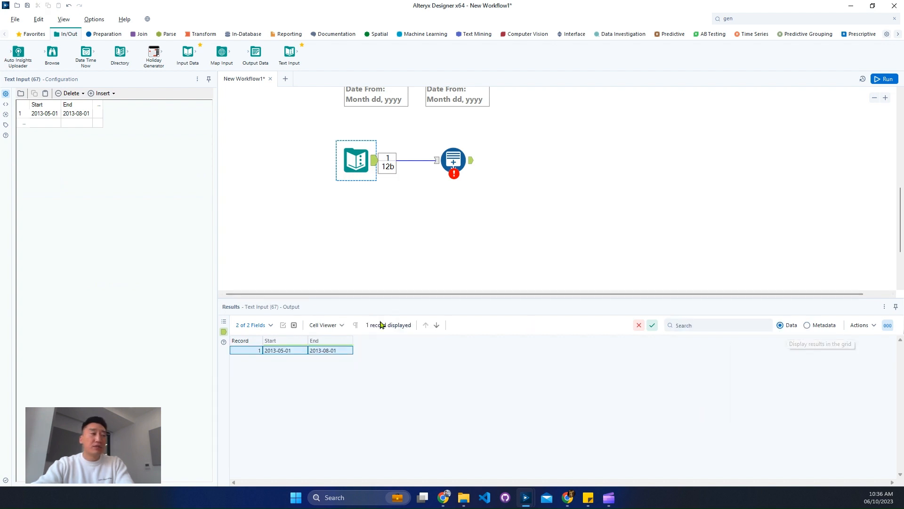
# Replace the Generate Rows initialization expression with the [Start] field
pyautogui.keyDown('ctrl'); pyautogui.click(459, 168); pyautogui.keyUp('ctrl')
pyautogui.click(459, 167)
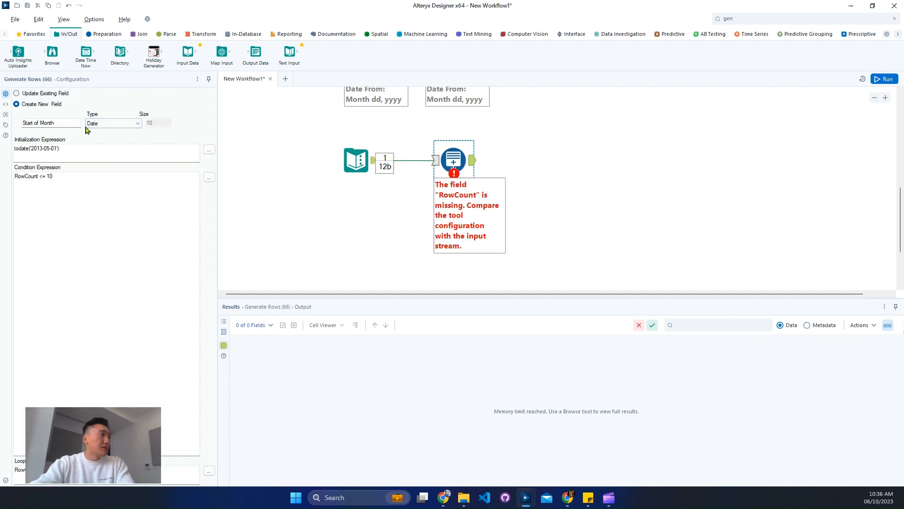
pyautogui.click(209, 149)
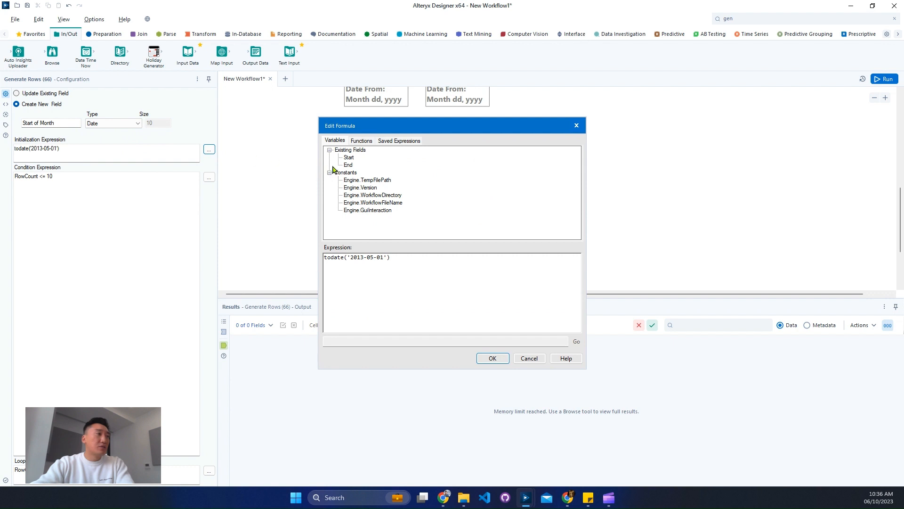
pyautogui.hotkey('ctrl', 'a')
pyautogui.press('BackSpace')
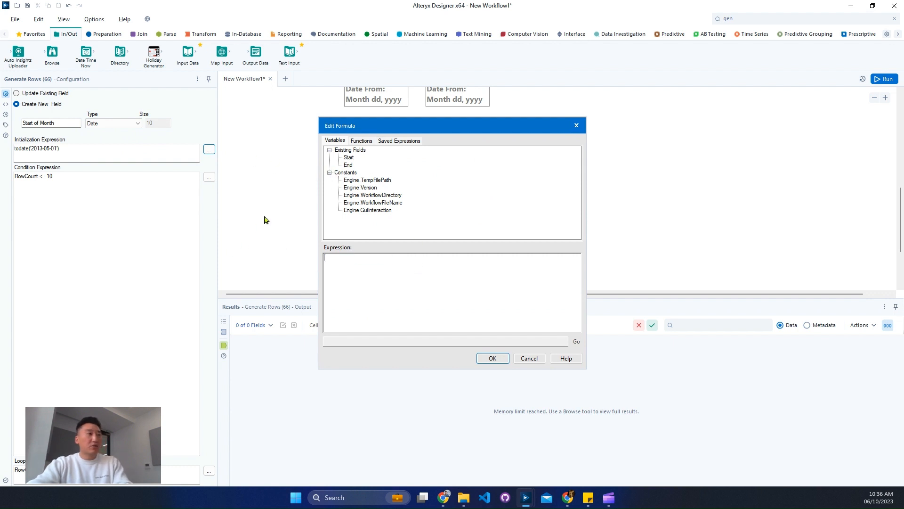
pyautogui.doubleClick(349, 158)
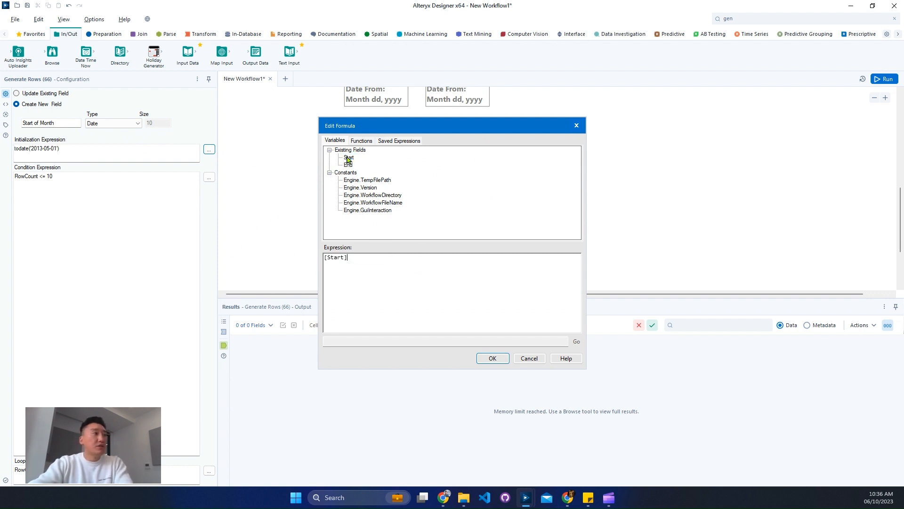
pyautogui.click(492, 358)
# Set the Generate Rows condition expression to [Start of Month]<=[End]
pyautogui.click(208, 177)
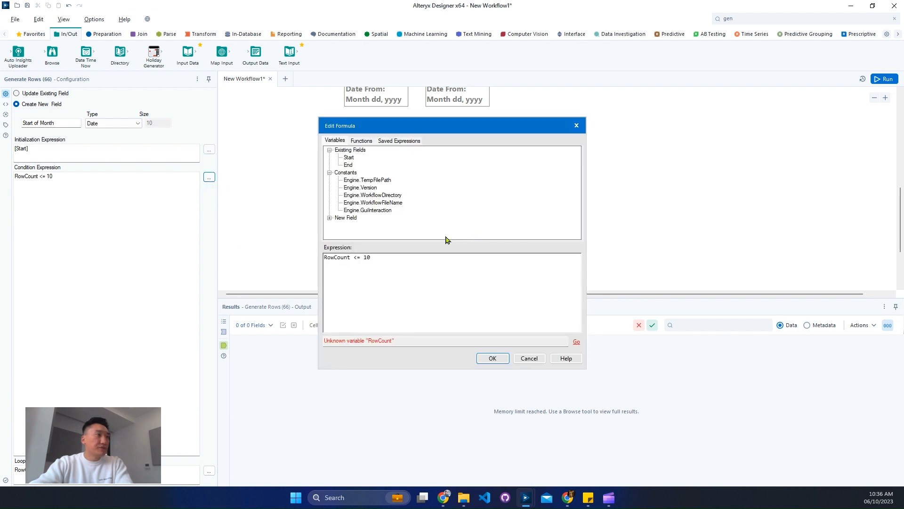
pyautogui.moveTo(429, 257); pyautogui.dragTo(257, 254)
pyautogui.press('BackSpace')
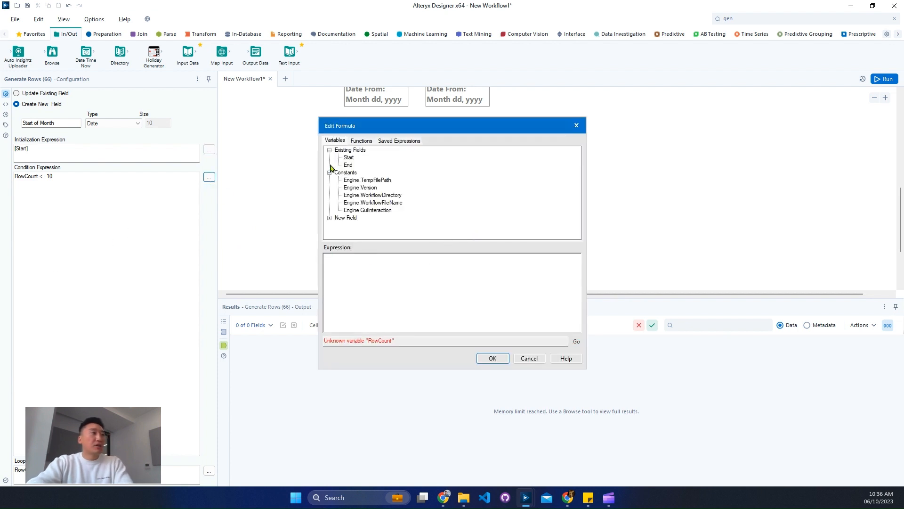
pyautogui.click(330, 217)
pyautogui.doubleClick(359, 225)
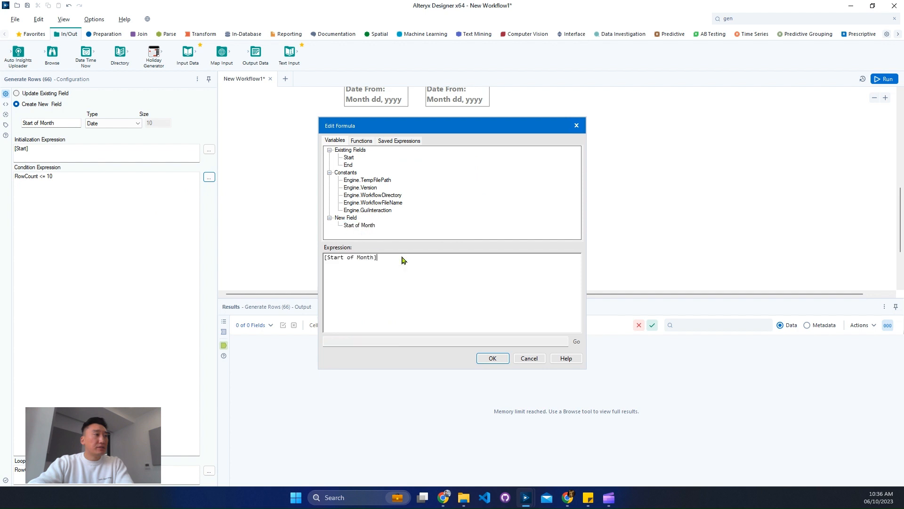
pyautogui.write('<')
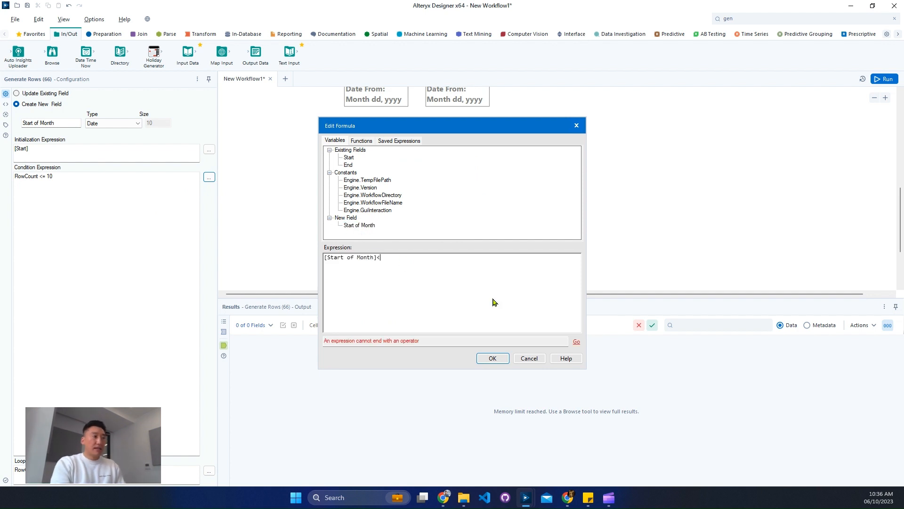
pyautogui.write('=')
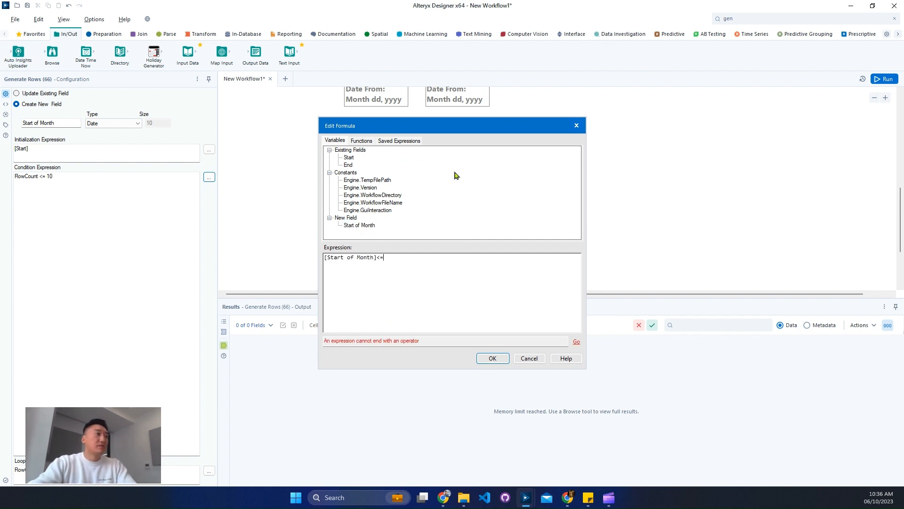
pyautogui.doubleClick(351, 165)
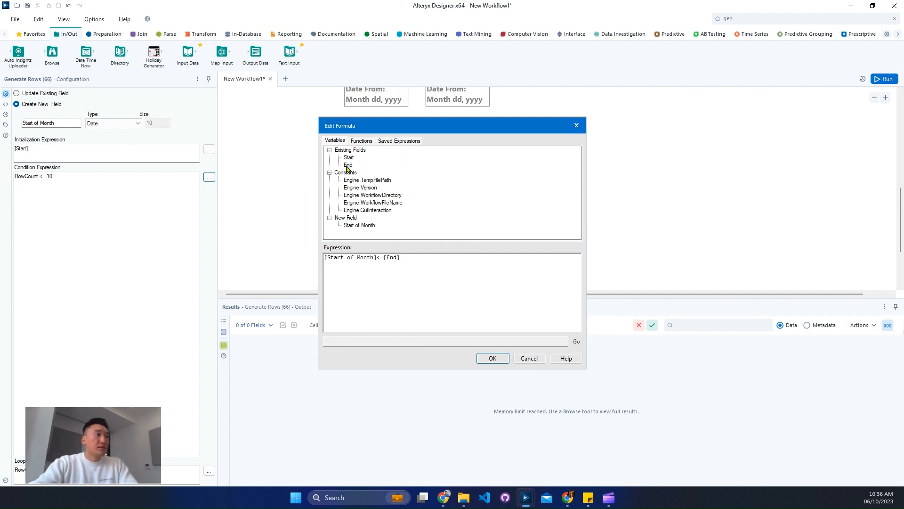
pyautogui.click(506, 361)
# Set the loop expression to datetimeadd([Start of Month], 1, 'month')
pyautogui.click(211, 471)
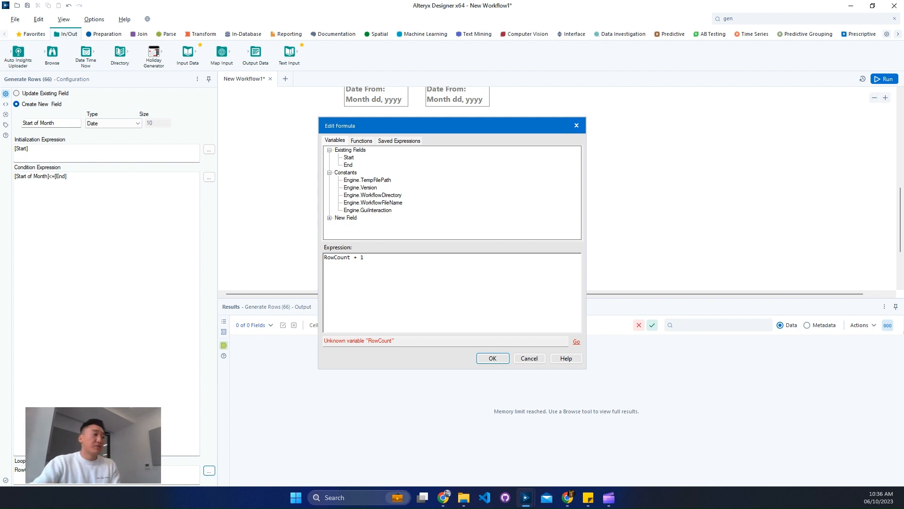
pyautogui.hotkey('ctrl', 'a')
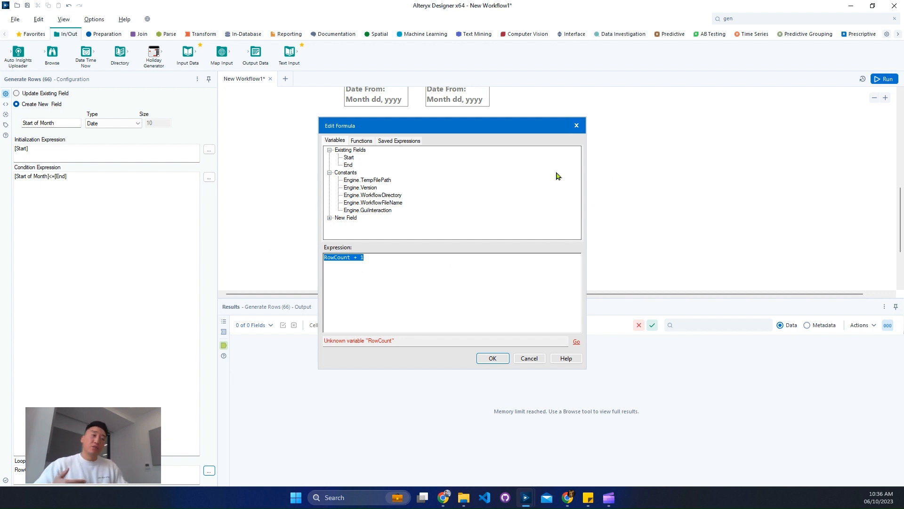
pyautogui.write('data')
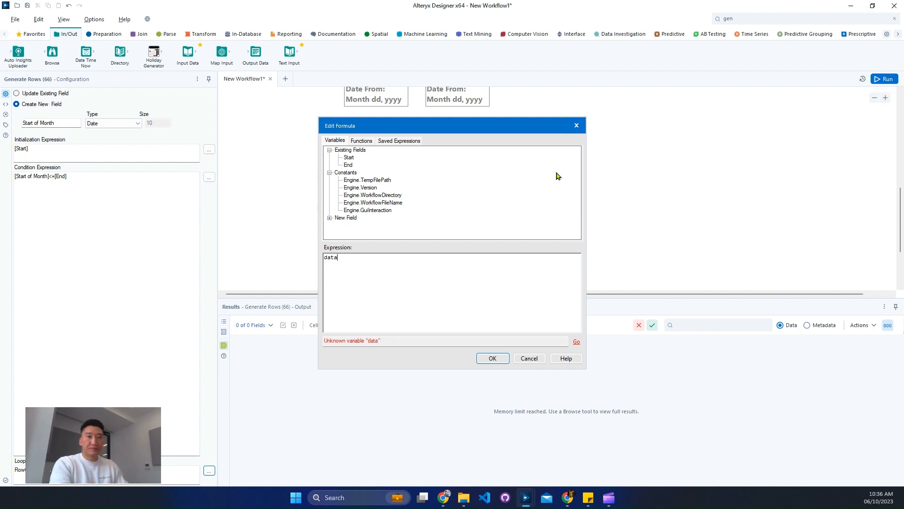
pyautogui.press('BackSpace')
pyautogui.write('etimead')
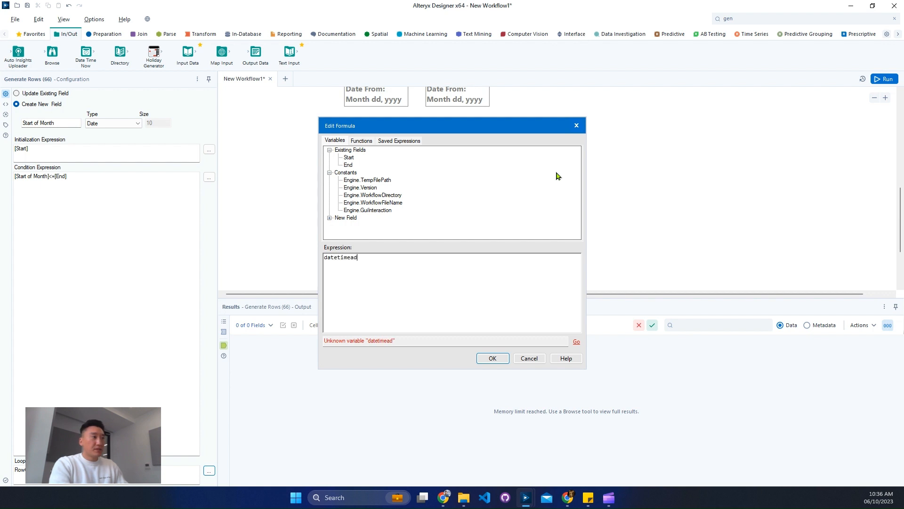
pyautogui.write('d(')
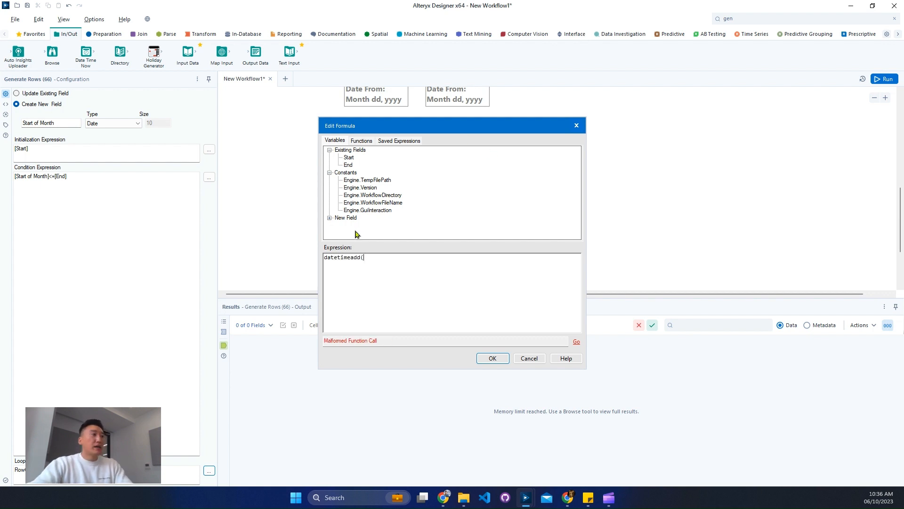
pyautogui.click(329, 218)
pyautogui.doubleClick(365, 227)
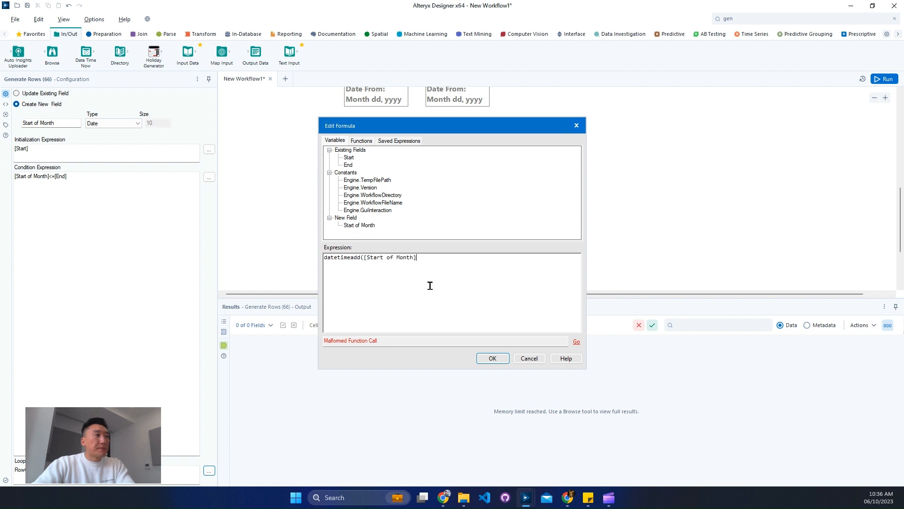
pyautogui.write(', ')
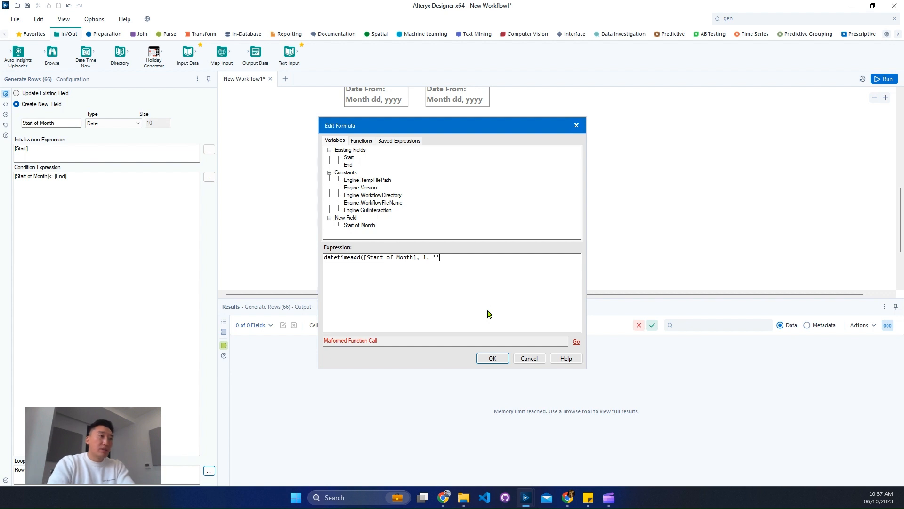
pyautogui.write("1, 'month'")
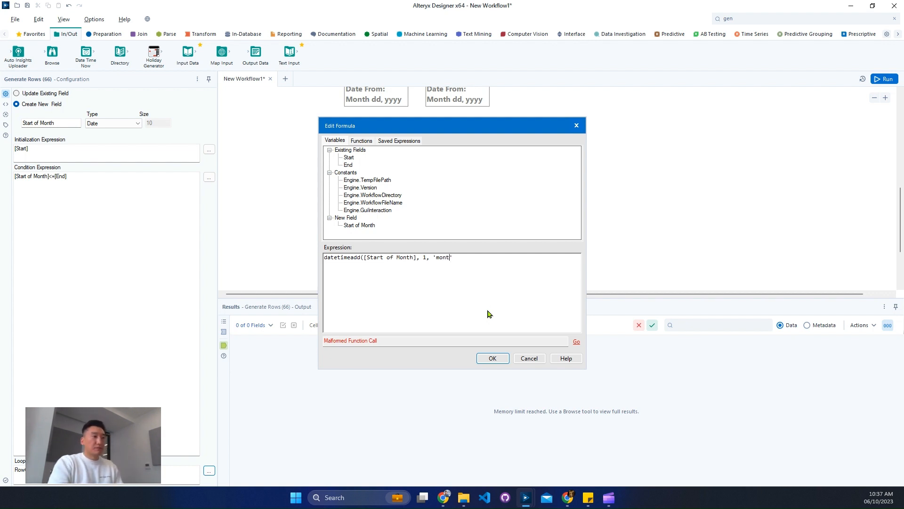
pyautogui.write(')')
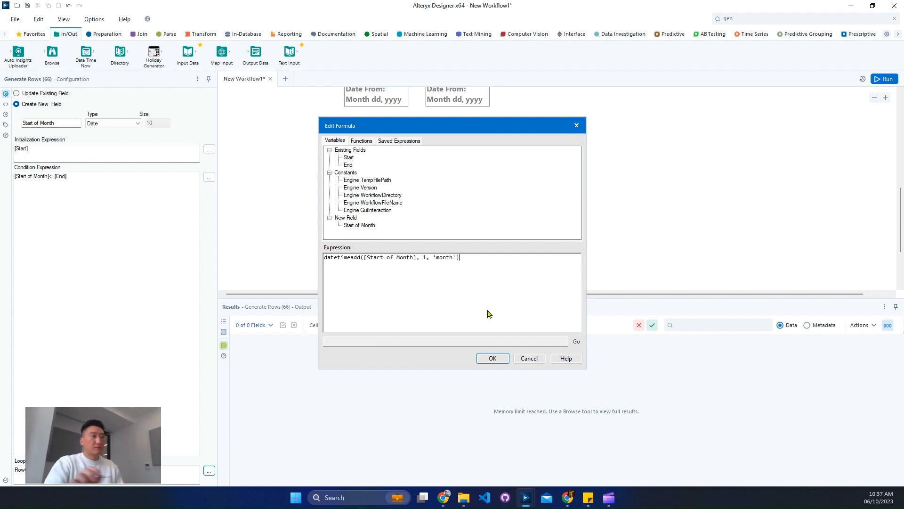
pyautogui.click(489, 359)
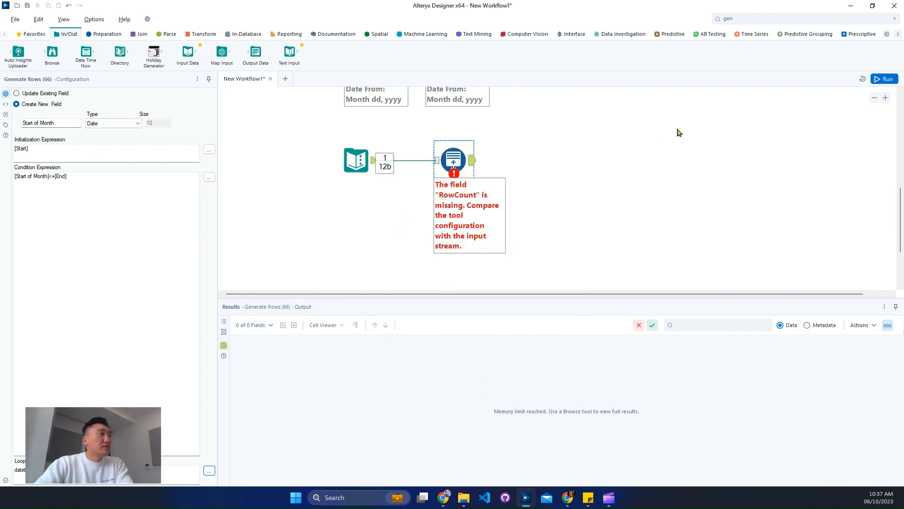
# Run the workflow and review the Generate Rows output records
pyautogui.click(657, 184)
pyautogui.hotkey('ctrl', 'r')
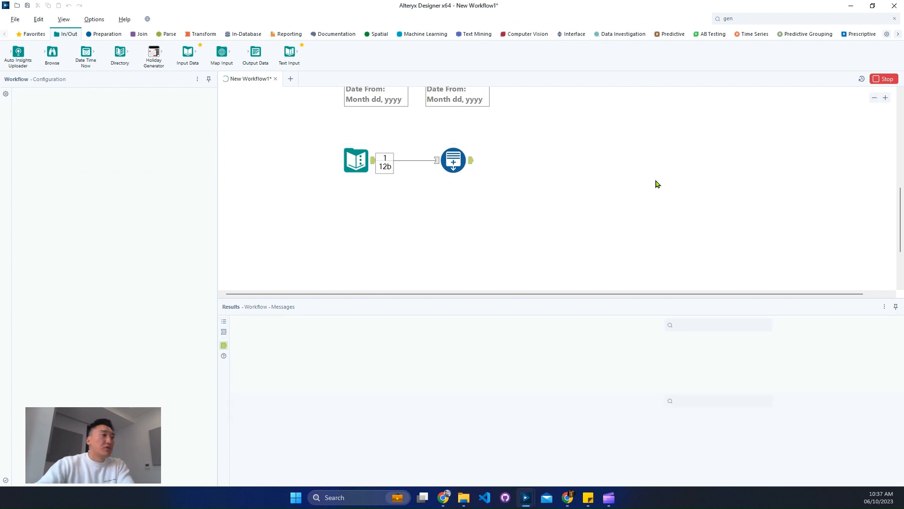
pyautogui.click(470, 162)
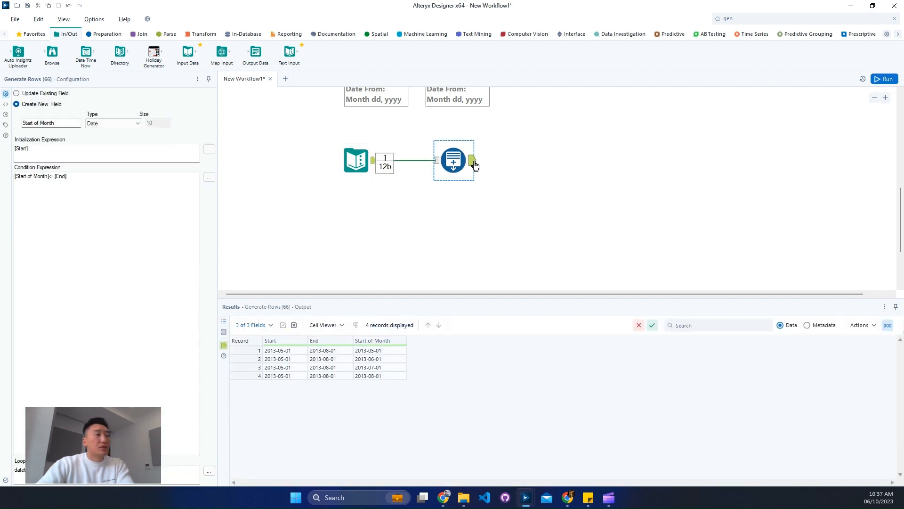
pyautogui.click(476, 163)
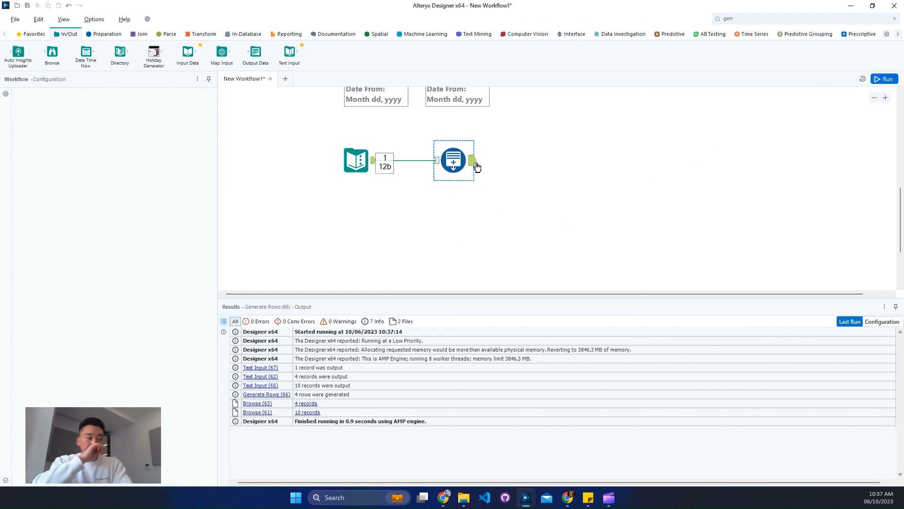
pyautogui.click(473, 163)
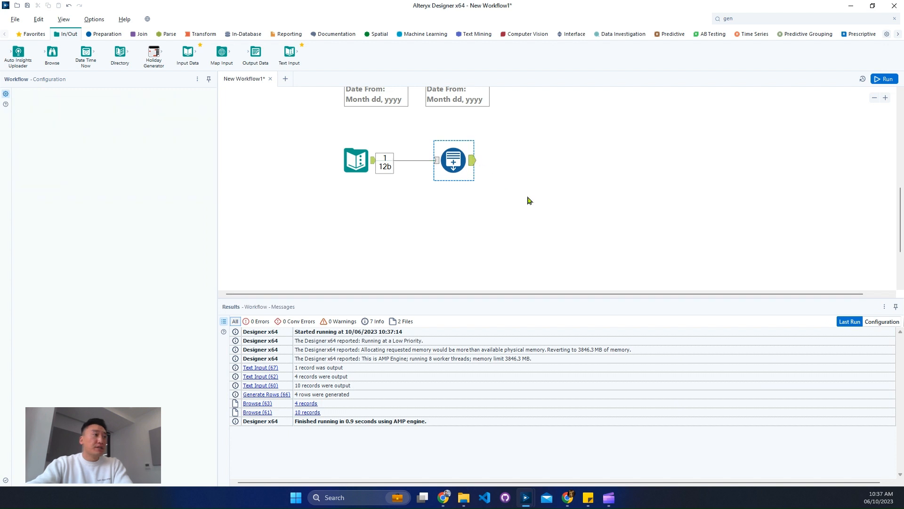
pyautogui.moveTo(393, 350); pyautogui.dragTo(394, 376)
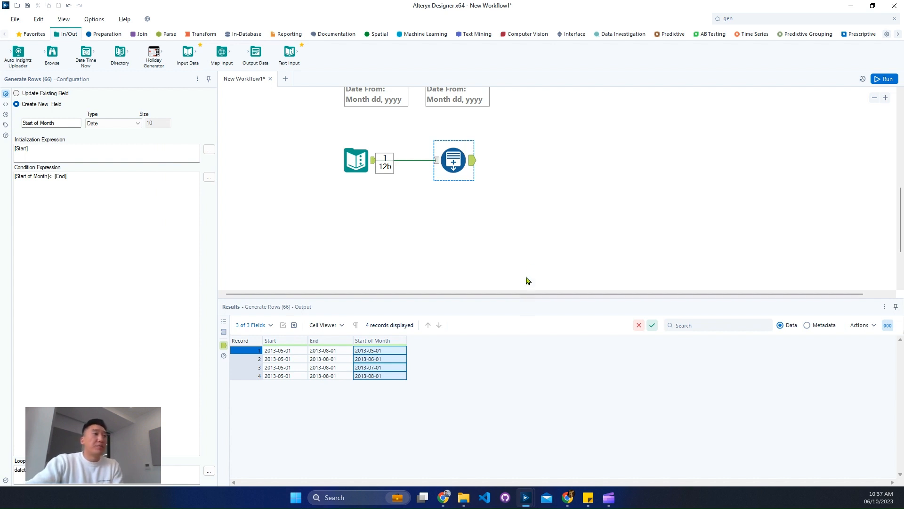
# Reread the Weekly Challenge #17 description at the top of the workflow
pyautogui.scroll(2, 578, 241)
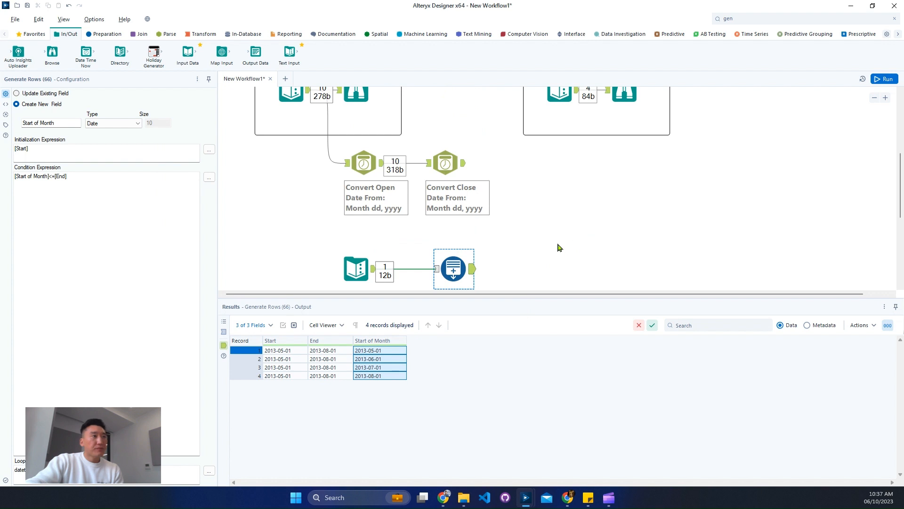
pyautogui.click(386, 353)
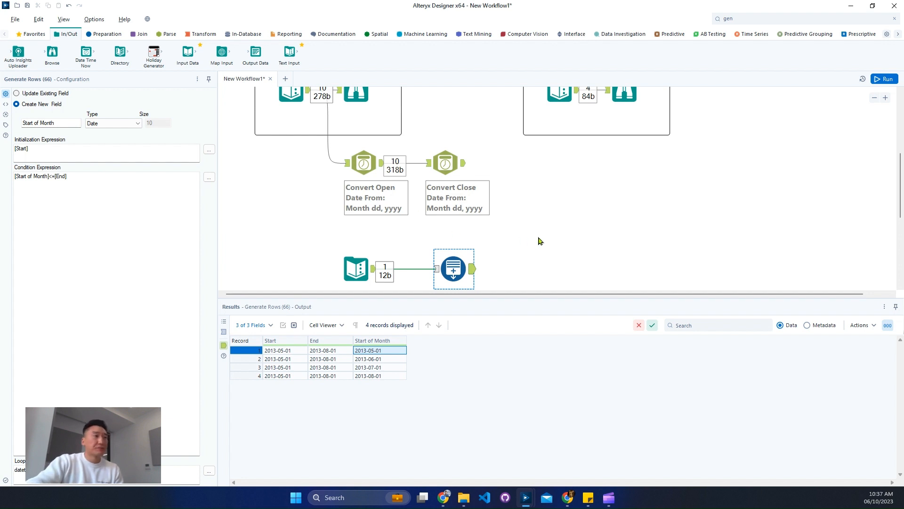
pyautogui.scroll(-1, 538, 240)
pyautogui.scroll(3, 598, 216)
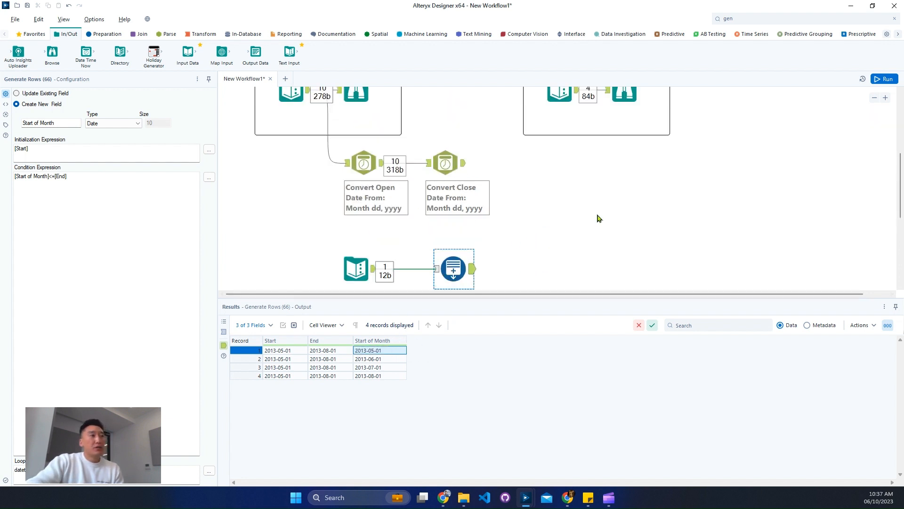
pyautogui.scroll(2, 555, 207)
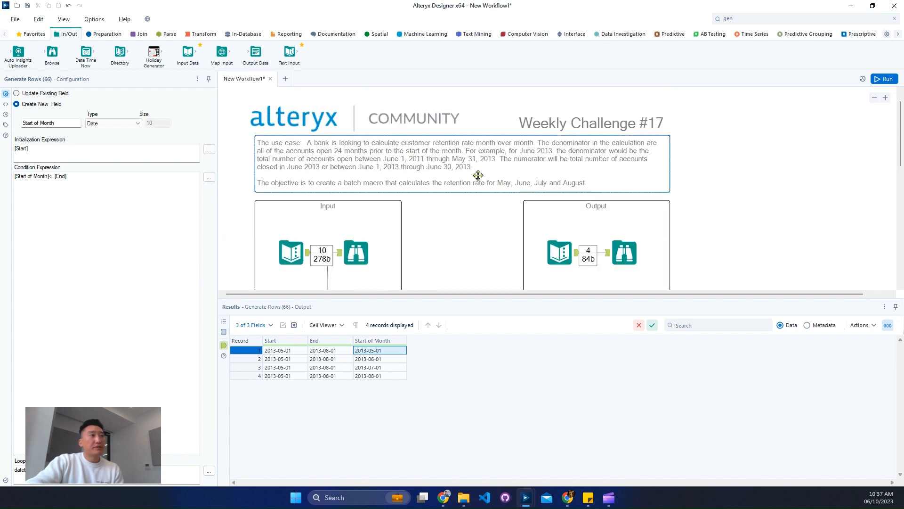
pyautogui.scroll(1, 471, 188)
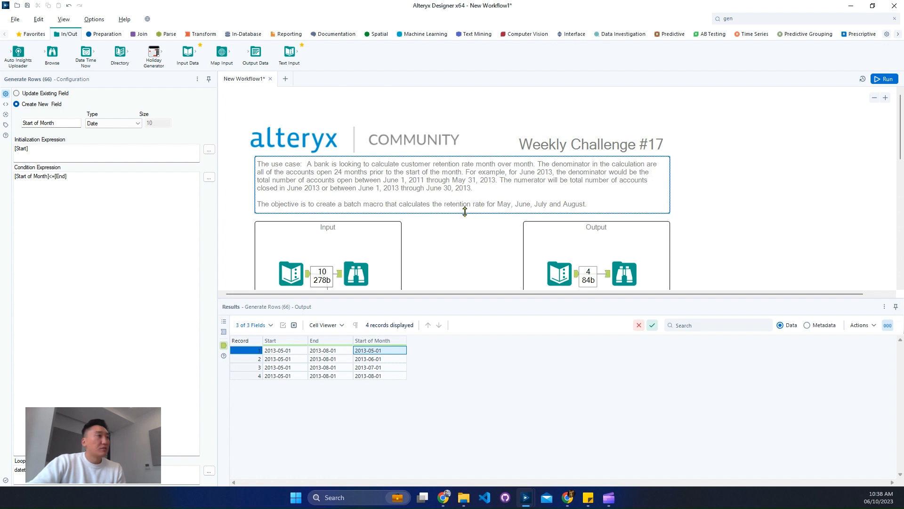
pyautogui.scroll(-5, 558, 183)
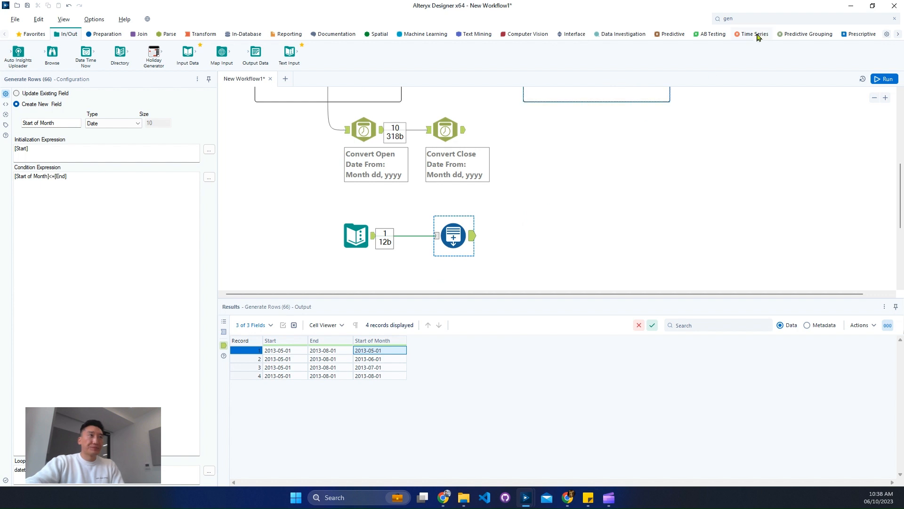
# Find the Formula tool and connect it after the Generate Rows tool
pyautogui.click(760, 18)
pyautogui.write('for')
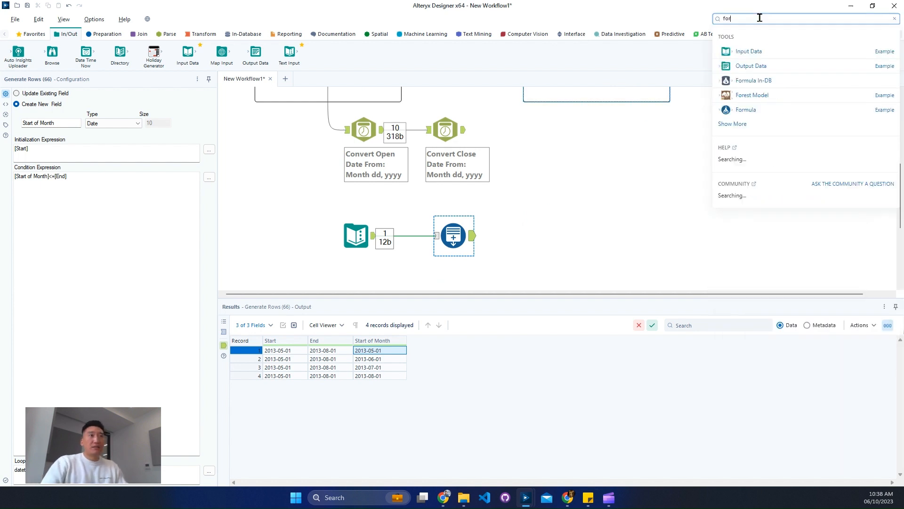
pyautogui.moveTo(763, 115); pyautogui.dragTo(541, 235)
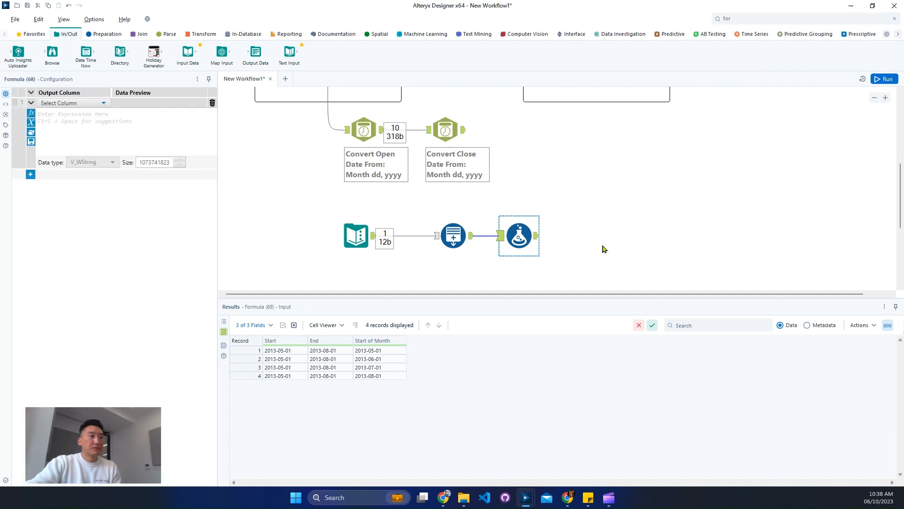
# Add a new output column named Denominator in the Formula tool
pyautogui.click(73, 103)
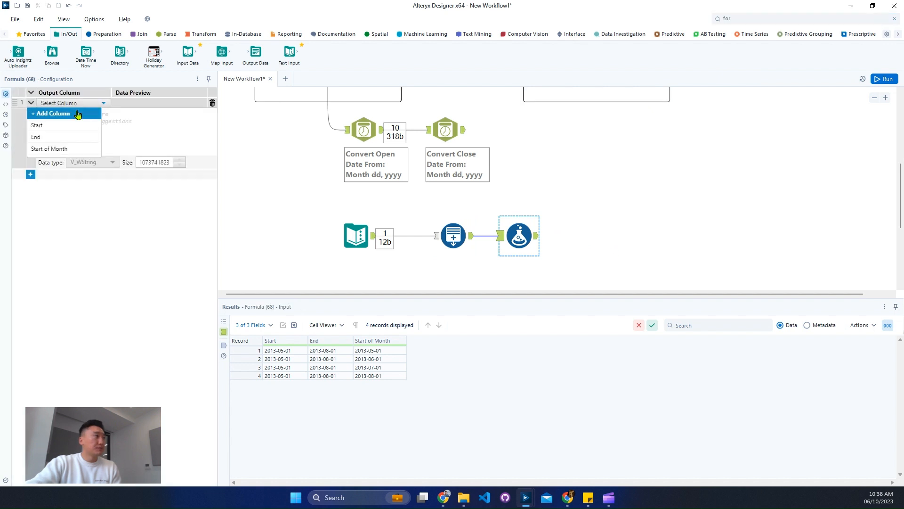
pyautogui.click(102, 112)
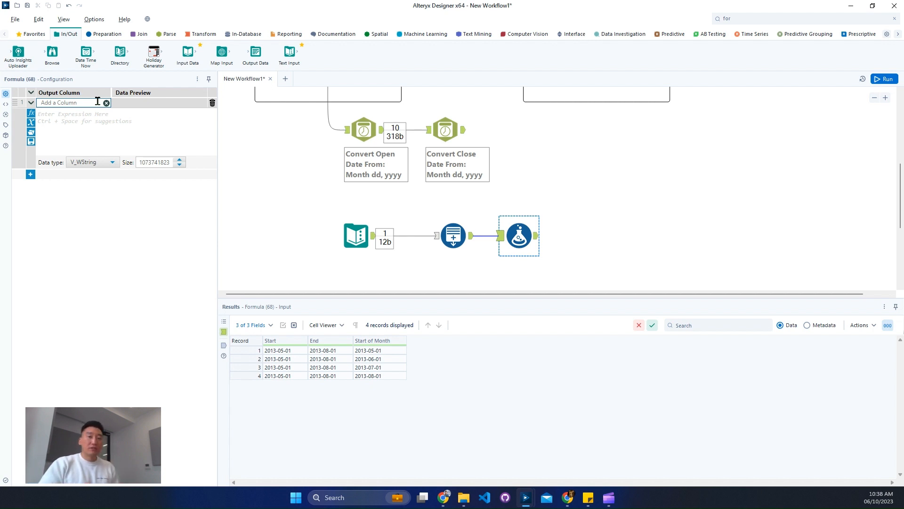
pyautogui.scroll(5, 480, 198)
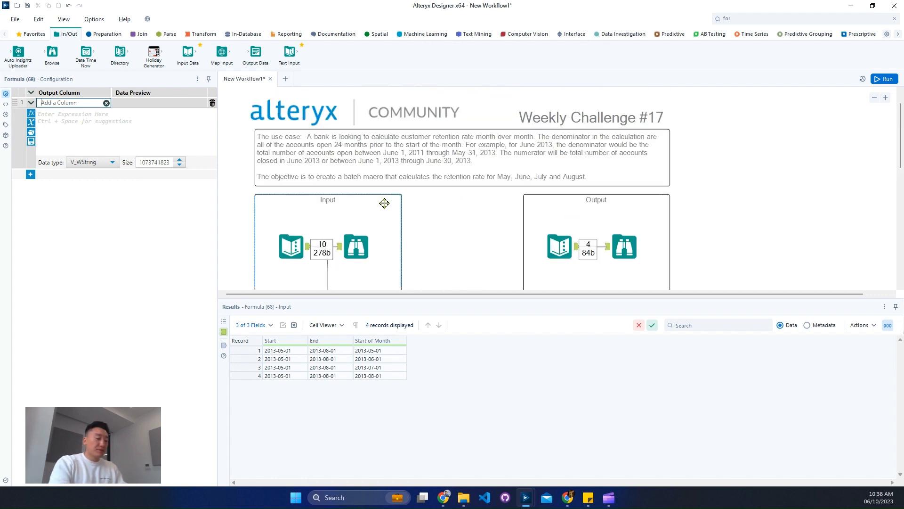
pyautogui.write('Denomin')
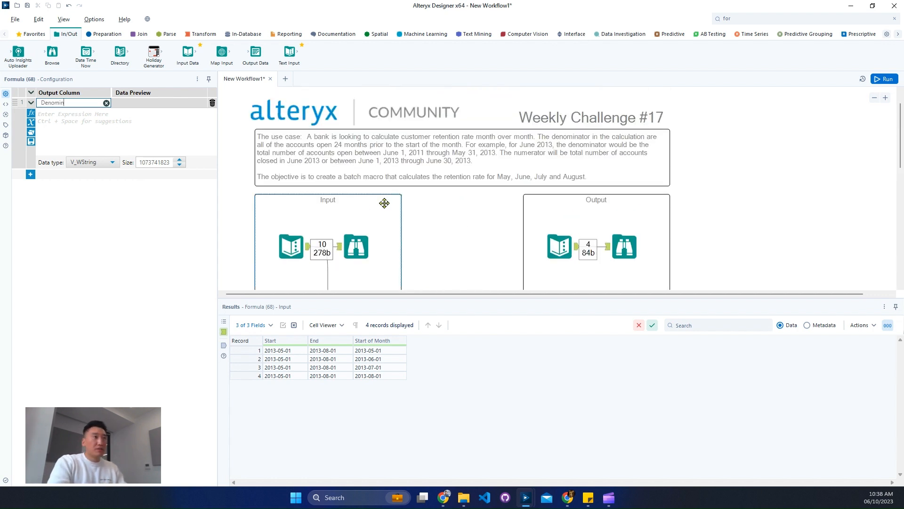
pyautogui.write('ator')
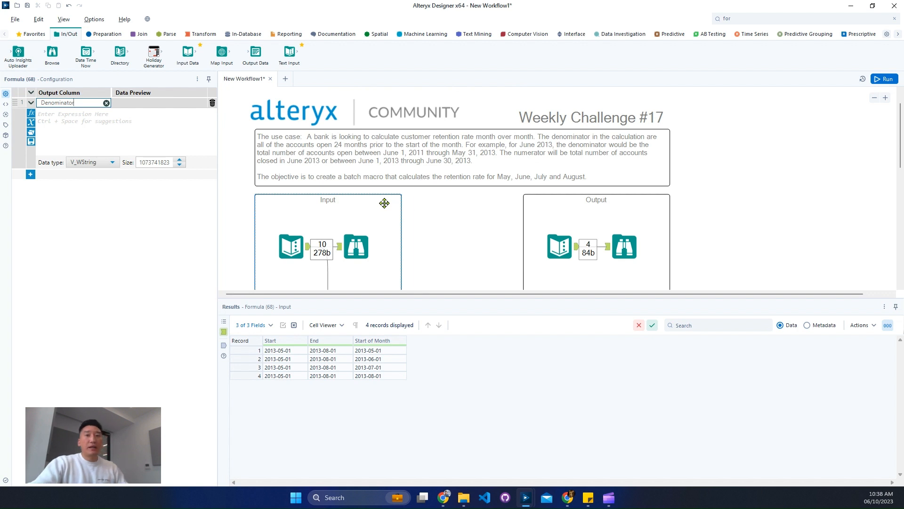
pyautogui.click(120, 132)
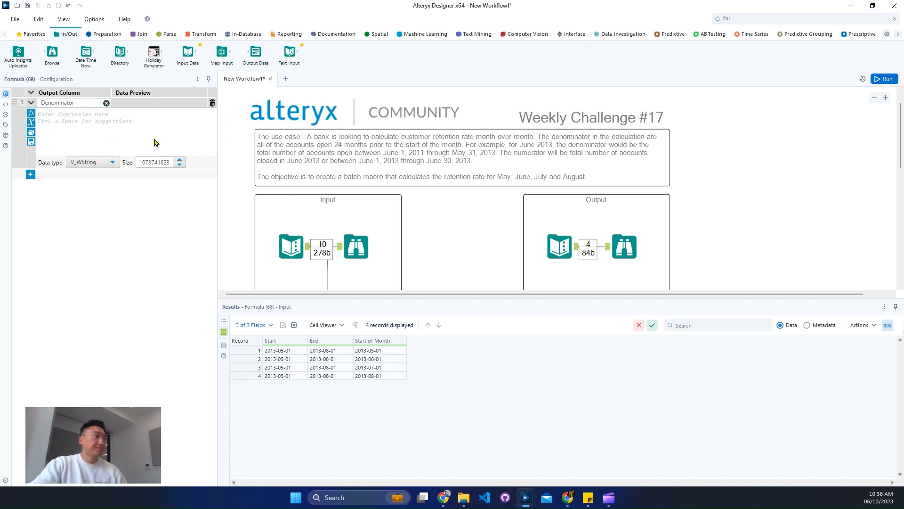
# Rename the first output column to "Denominator - Start"
pyautogui.doubleClick(92, 103)
pyautogui.press('Right')
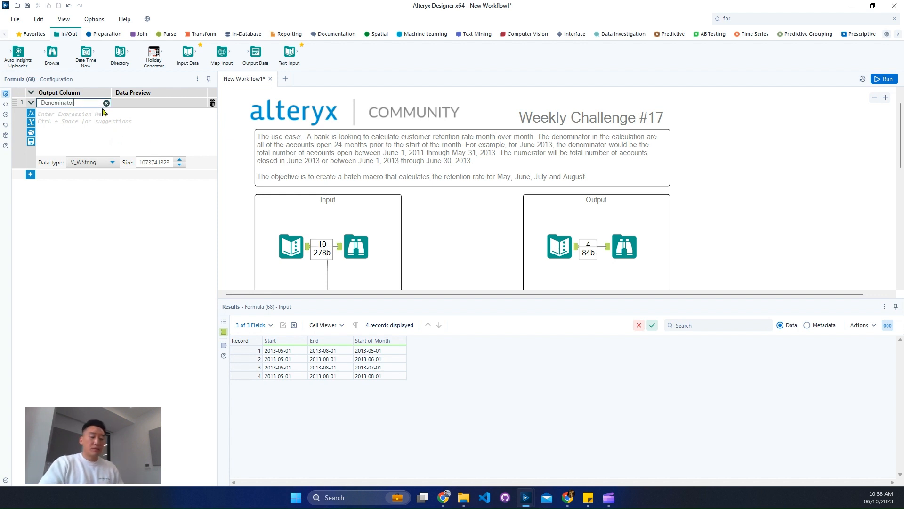
pyautogui.write('- Start')
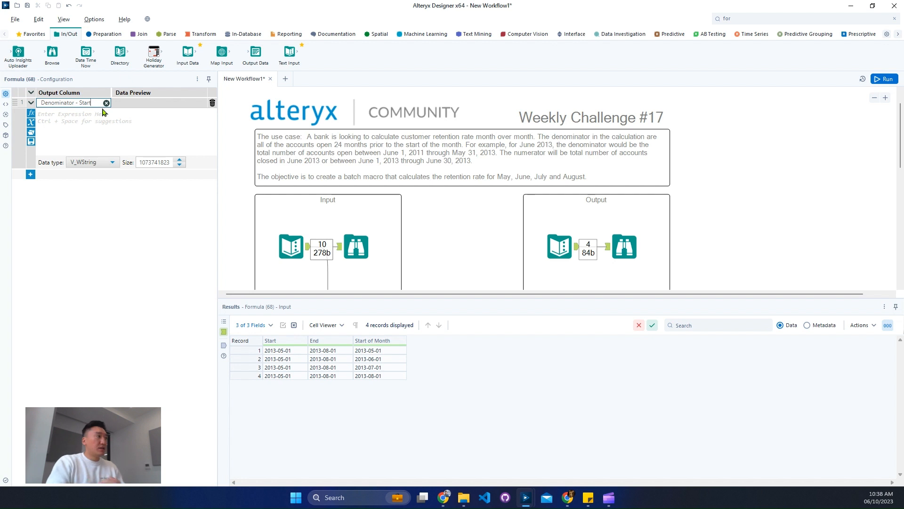
# Begin the column's expression with the DateTimeAdd function applied to the [Start of Month] field
pyautogui.click(125, 132)
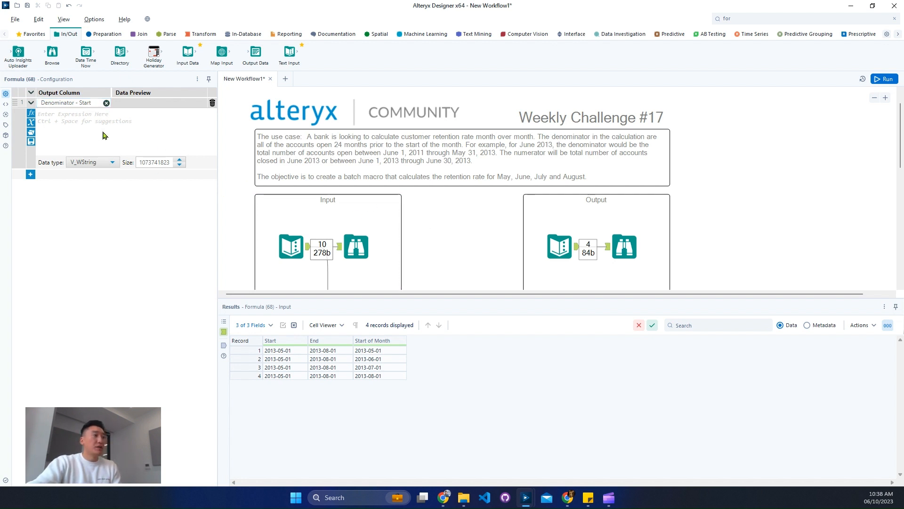
pyautogui.write('start')
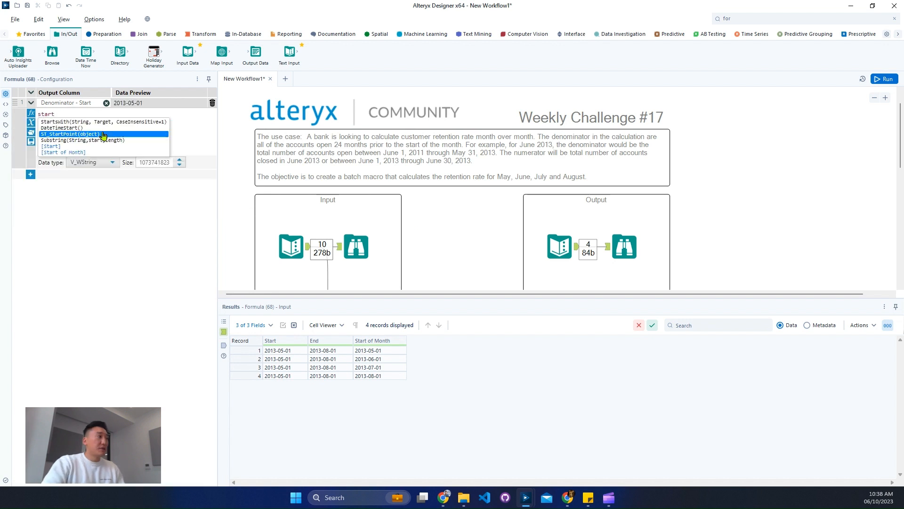
pyautogui.press('Up')
pyautogui.press('Up')
pyautogui.press('Up')
pyautogui.press('BackSpace')
pyautogui.press('BackSpace')
pyautogui.press('BackSpace')
pyautogui.press('BackSpace')
pyautogui.press('BackSpace')
pyautogui.write('datetime')
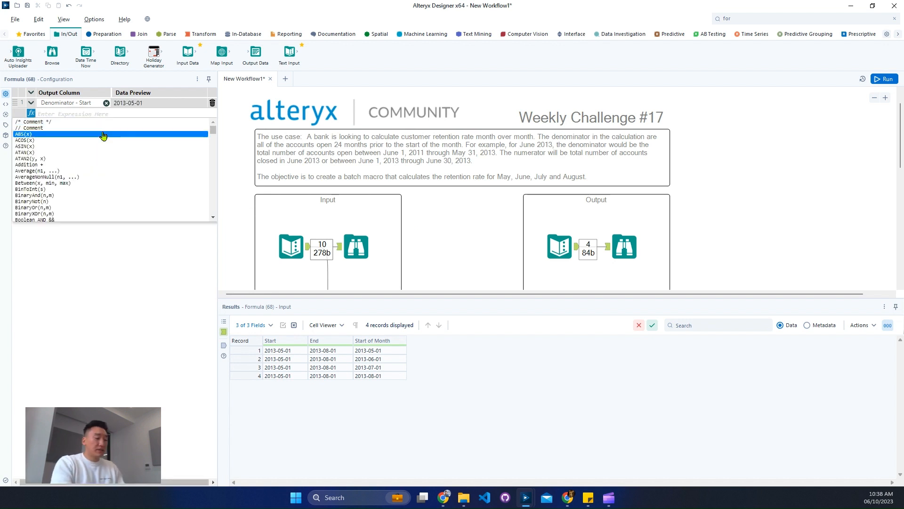
pyautogui.click(103, 134)
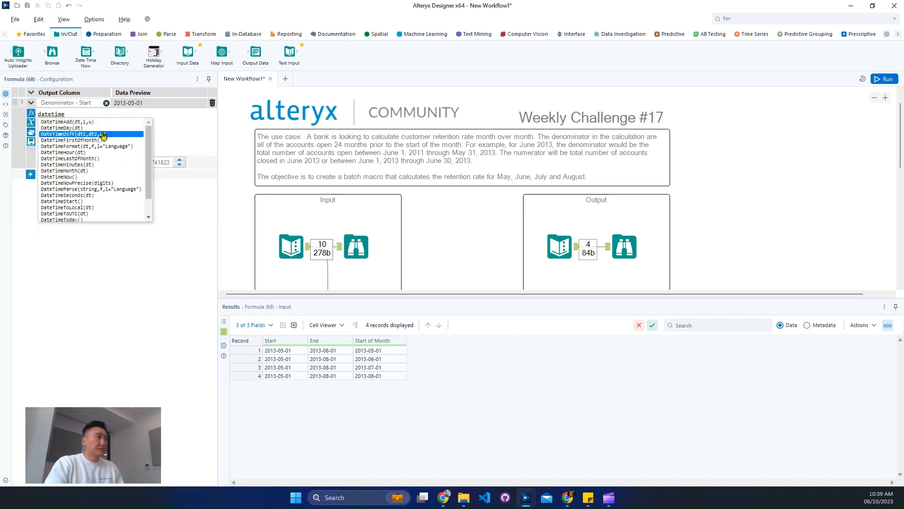
pyautogui.press('Up')
pyautogui.press('Return')
pyautogui.write('start')
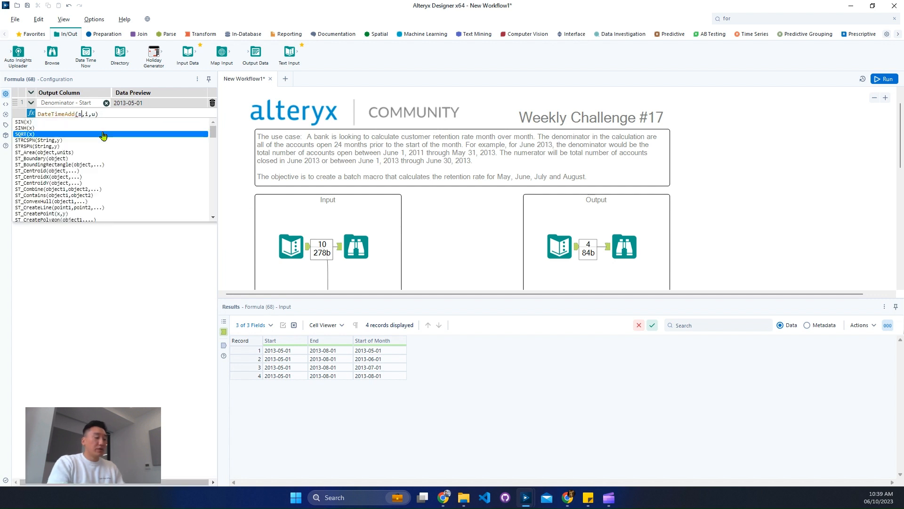
pyautogui.press('Down')
pyautogui.press('Down')
pyautogui.press('Return')
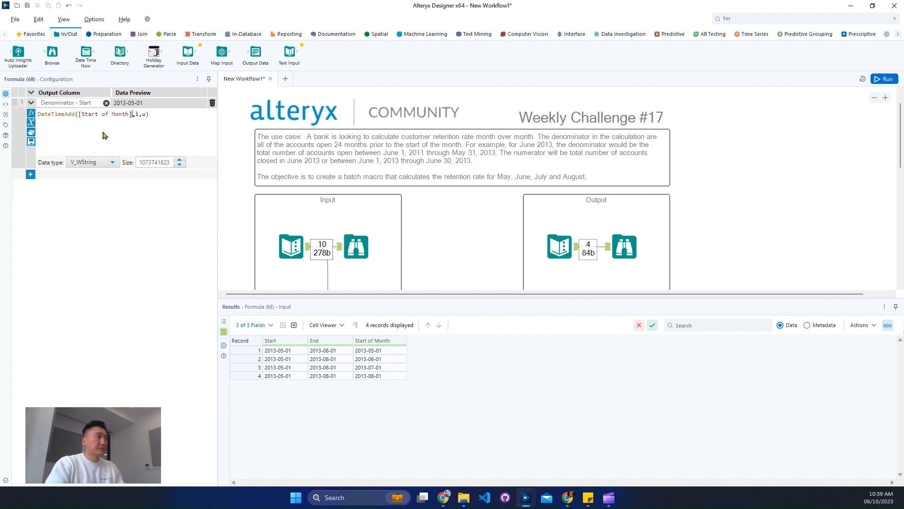
# Set the DateTimeAdd offset to -24 with the unit 'month'
pyautogui.write('-')
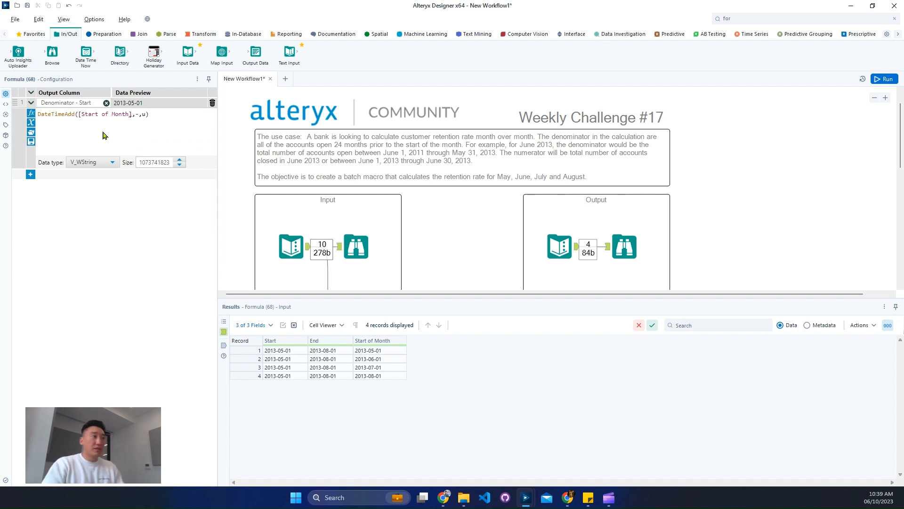
pyautogui.write('24')
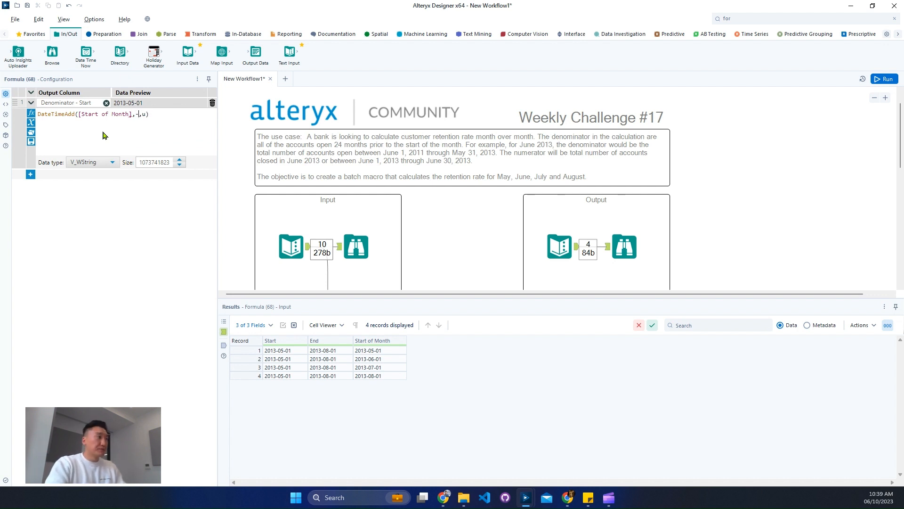
pyautogui.press('End')
pyautogui.write("''")
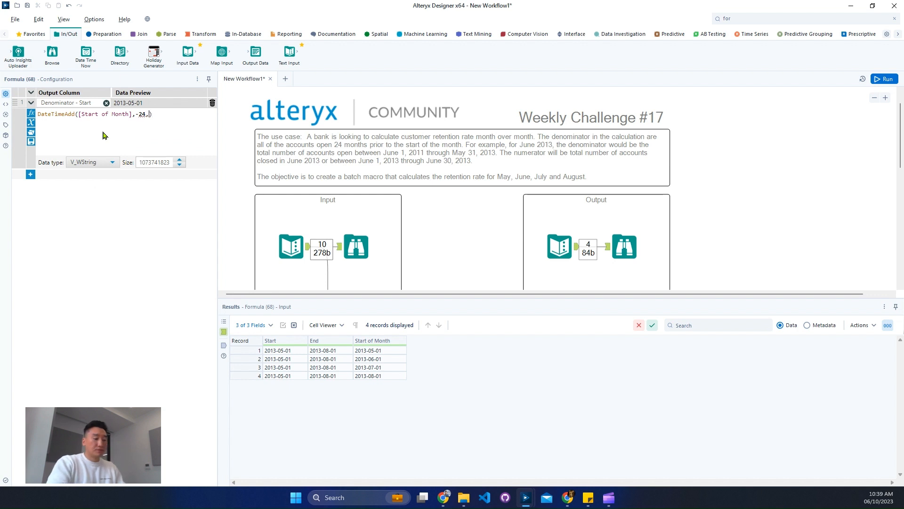
pyautogui.write('month')
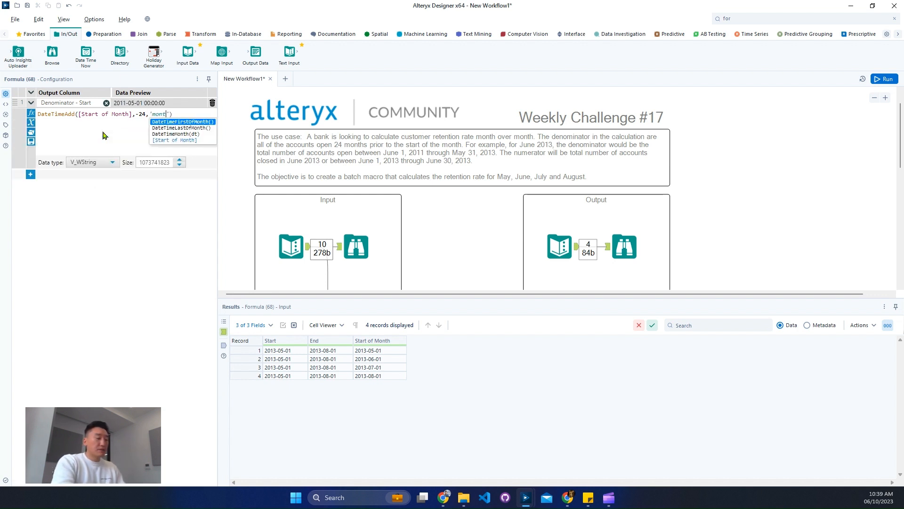
# Set the Denominator - Start column's data type to Date
pyautogui.click(102, 162)
pyautogui.scroll(-4, 99, 217)
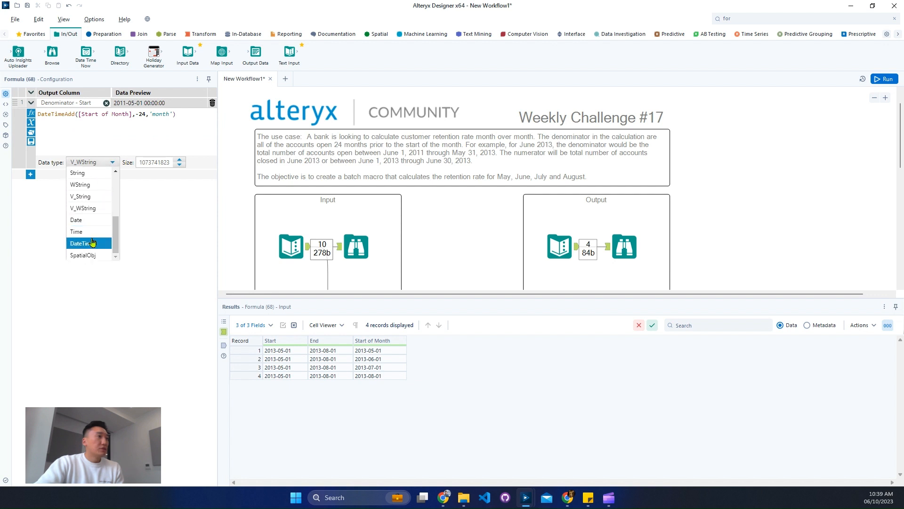
pyautogui.click(95, 223)
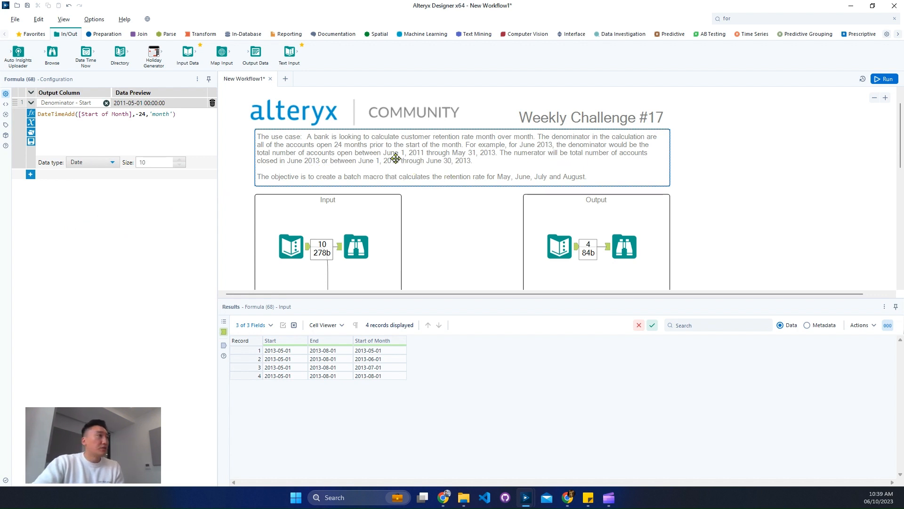
pyautogui.click(393, 351)
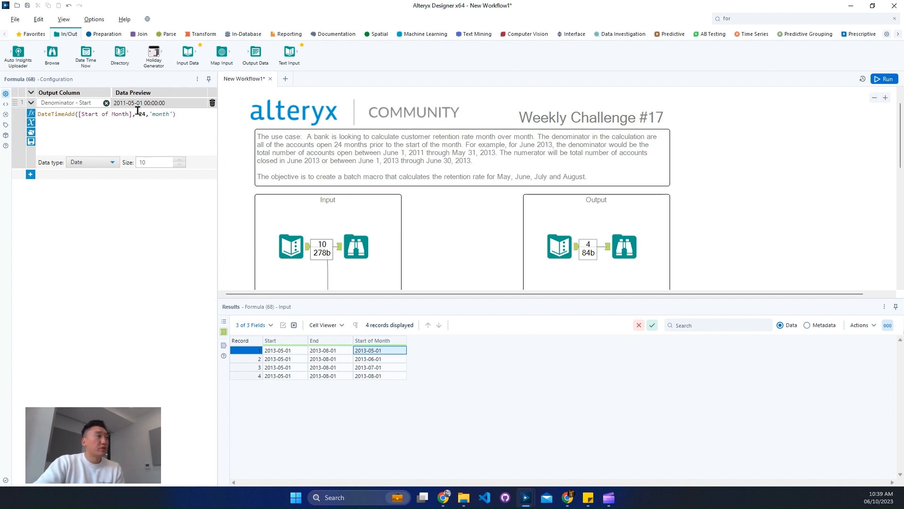
# Add a second formula column named "Denominator - End"
pyautogui.click(30, 174)
pyautogui.click(80, 176)
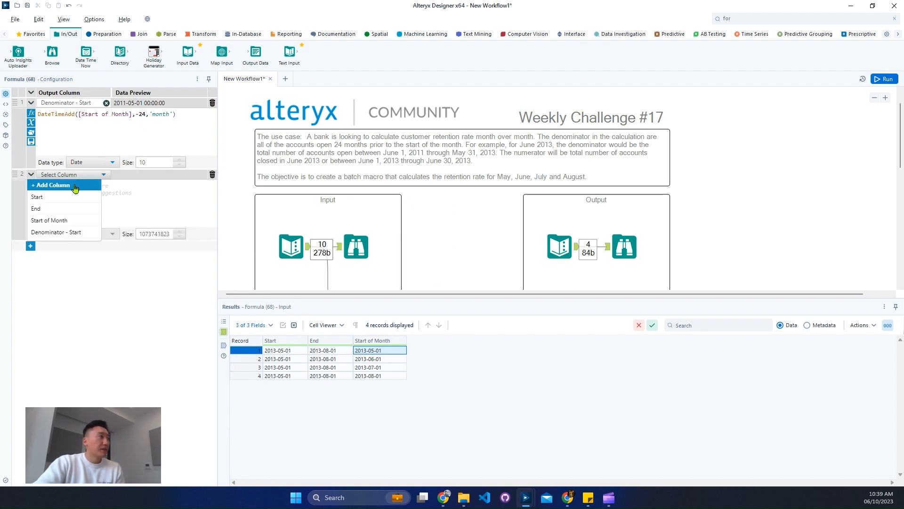
pyautogui.click(82, 179)
pyautogui.write('D')
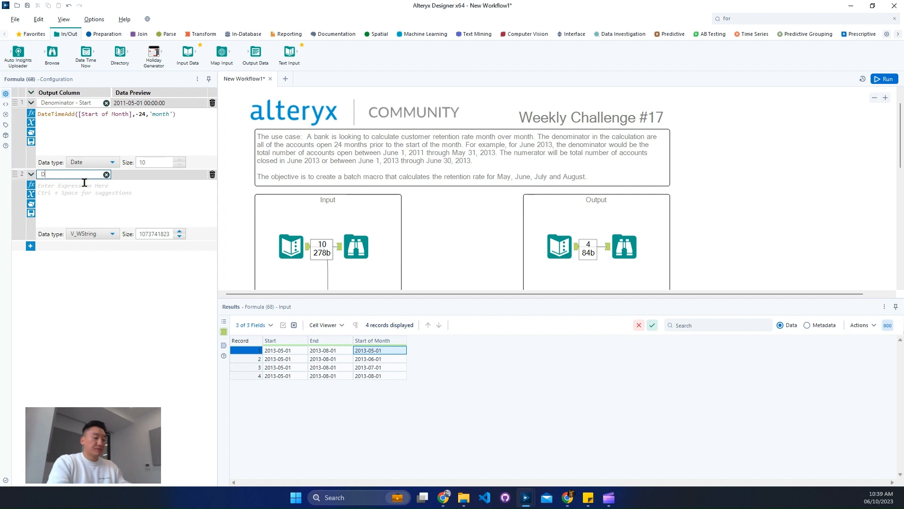
pyautogui.write('enomin')
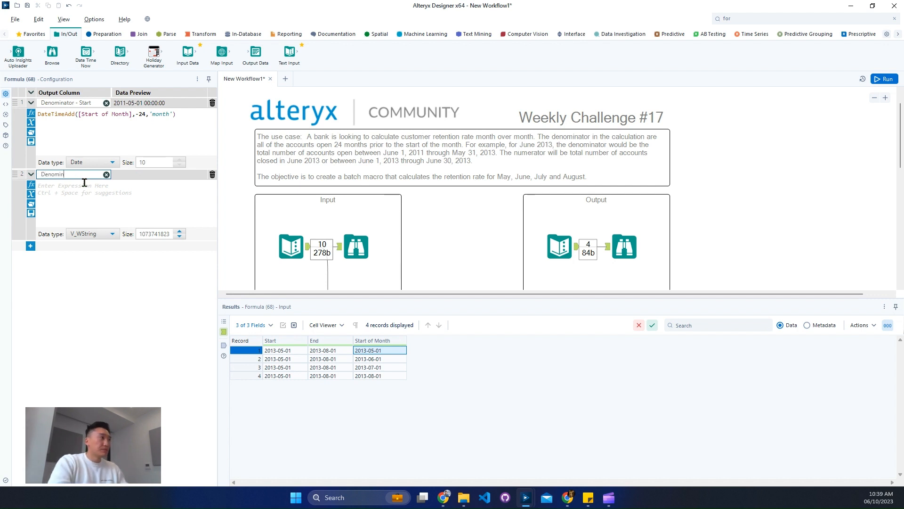
pyautogui.write('ator - End')
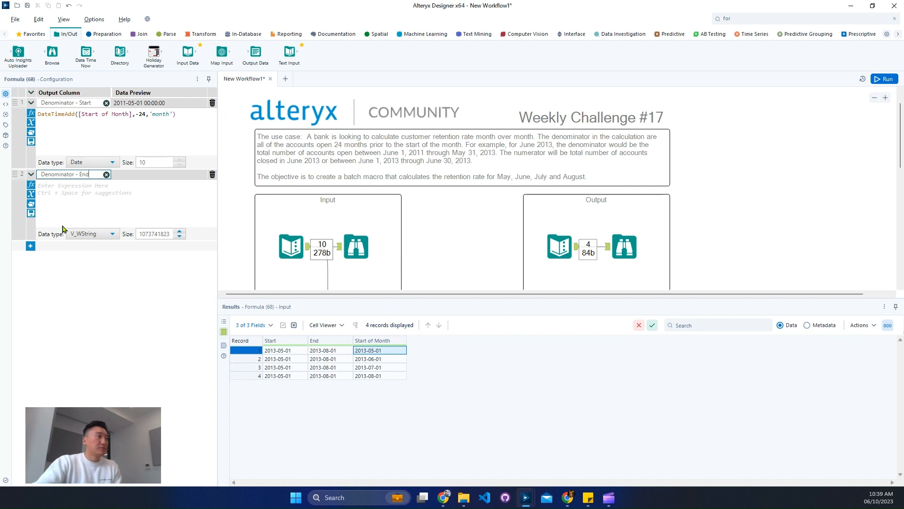
# Set the Denominator - End data type to Date and paste in a copy of the first expression
pyautogui.click(93, 234)
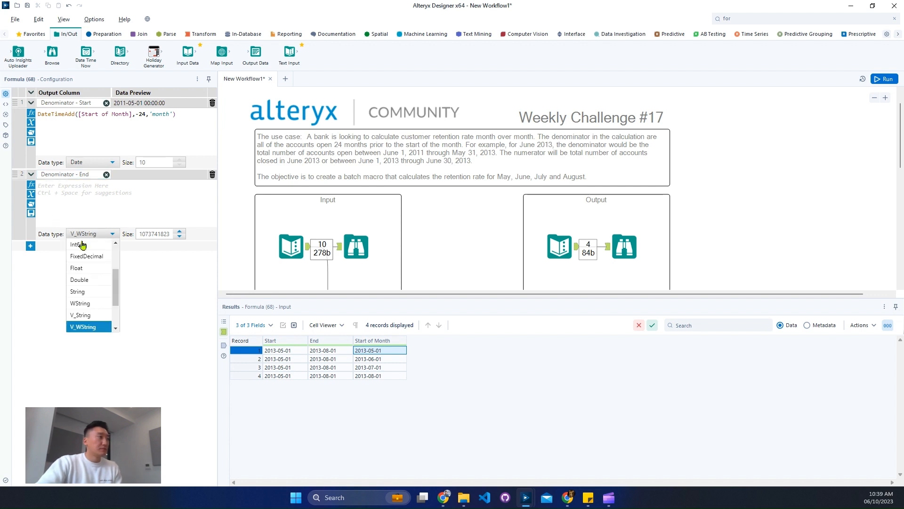
pyautogui.scroll(-2, 89, 282)
pyautogui.click(87, 289)
pyautogui.moveTo(193, 121); pyautogui.dragTo(4, 113)
pyautogui.hotkey('ctrl', 'c')
pyautogui.click(82, 202)
pyautogui.hotkey('ctrl', 'v')
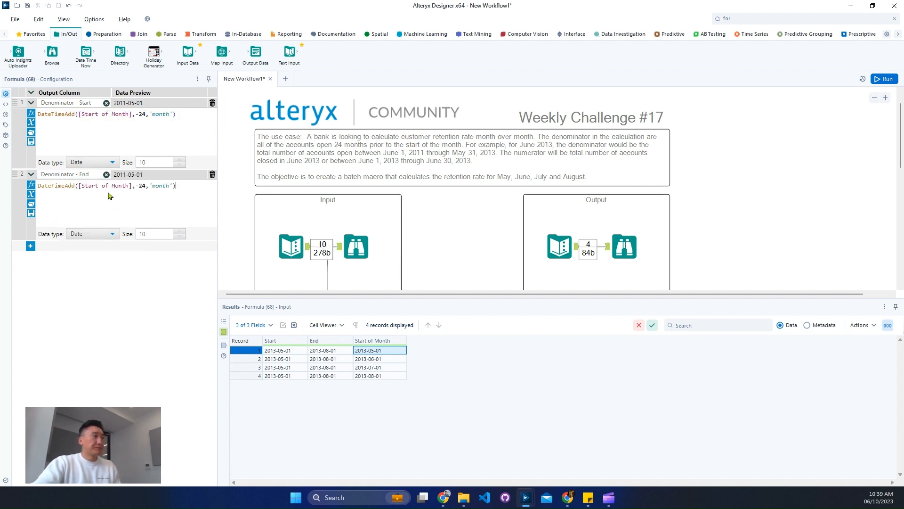
# Change the pasted expression to DateTimeAdd([Start of Month],-1,'day')
pyautogui.click(145, 186)
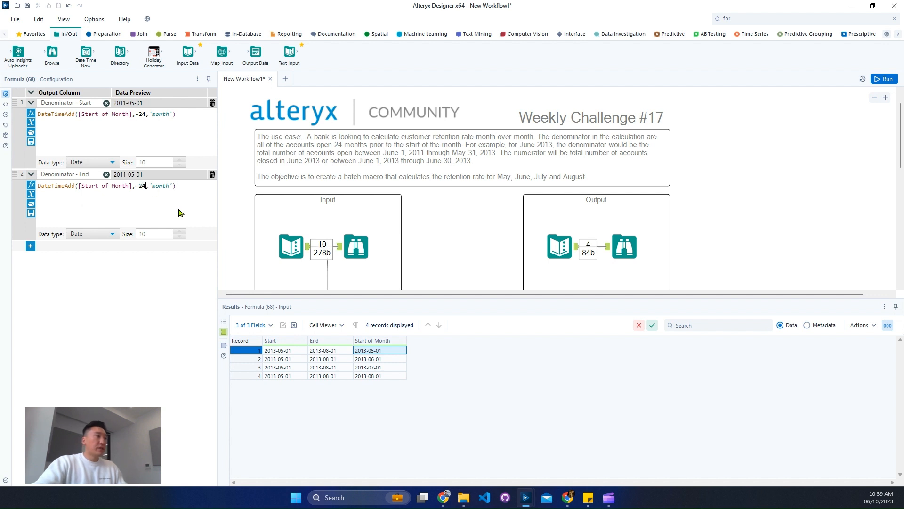
pyautogui.press('BackSpace')
pyautogui.press('BackSpace')
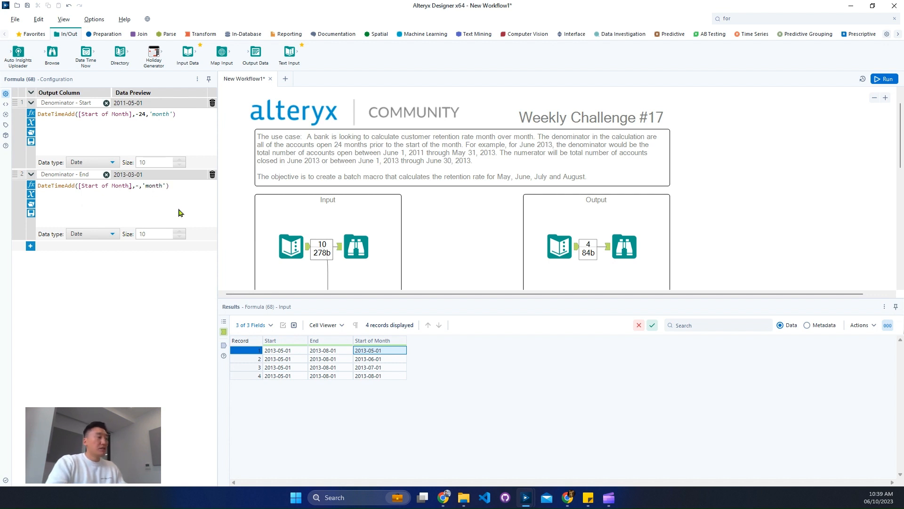
pyautogui.press('BackSpace')
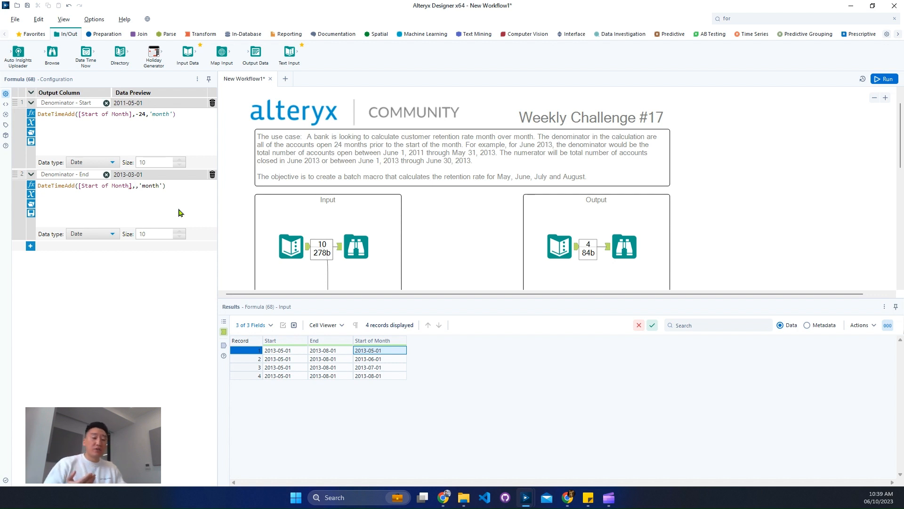
pyautogui.write('-1')
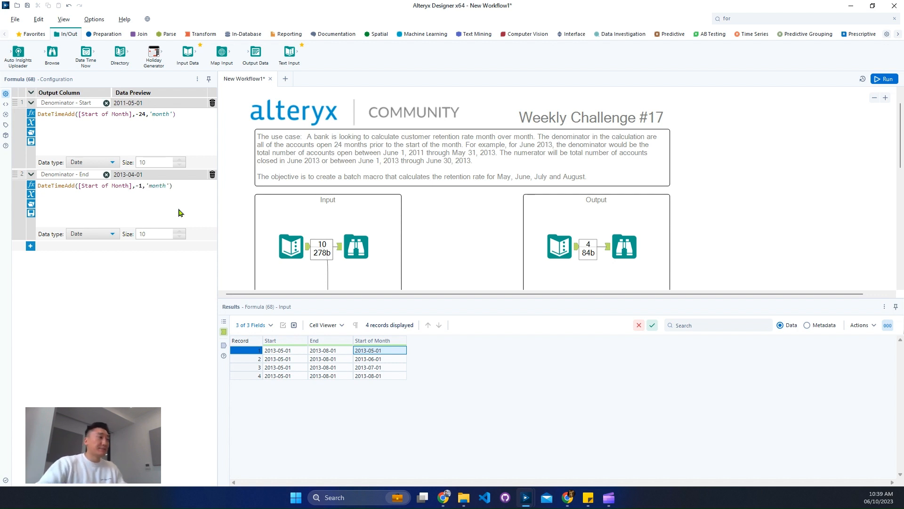
pyautogui.doubleClick(164, 186)
pyautogui.write('do')
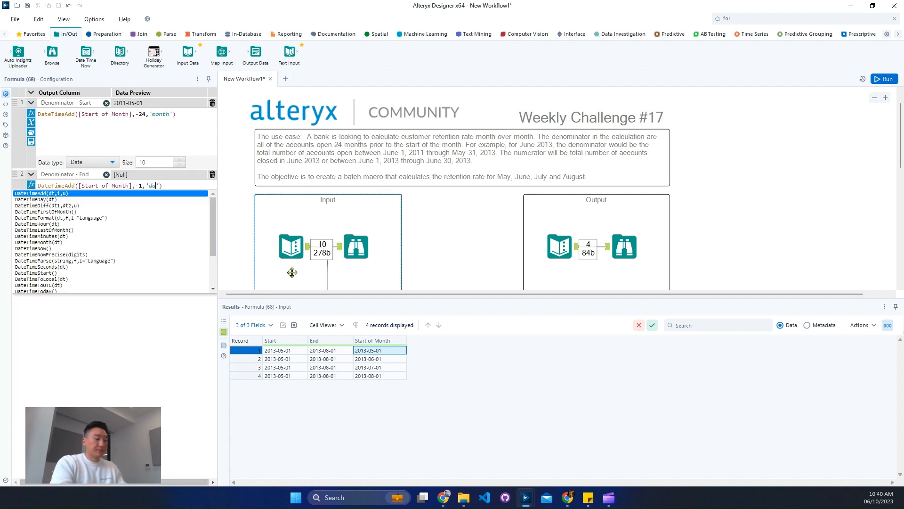
pyautogui.write('y')
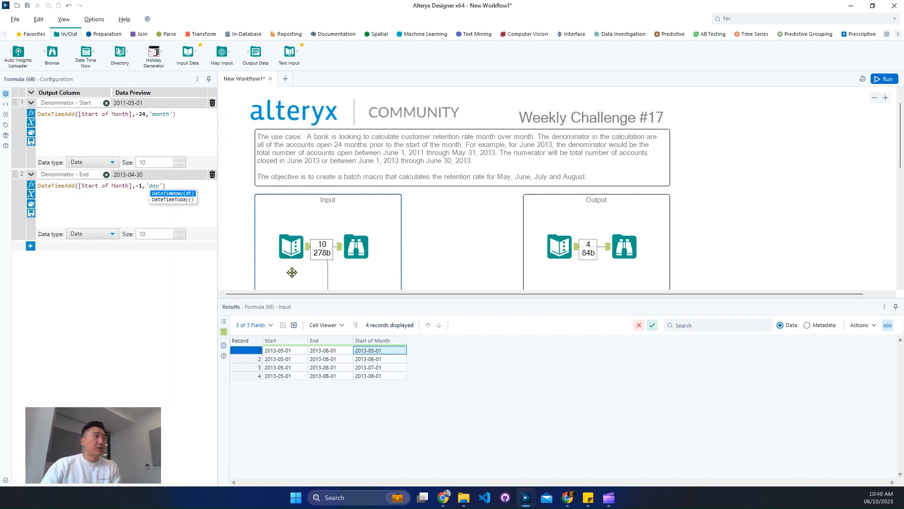
pyautogui.click(73, 205)
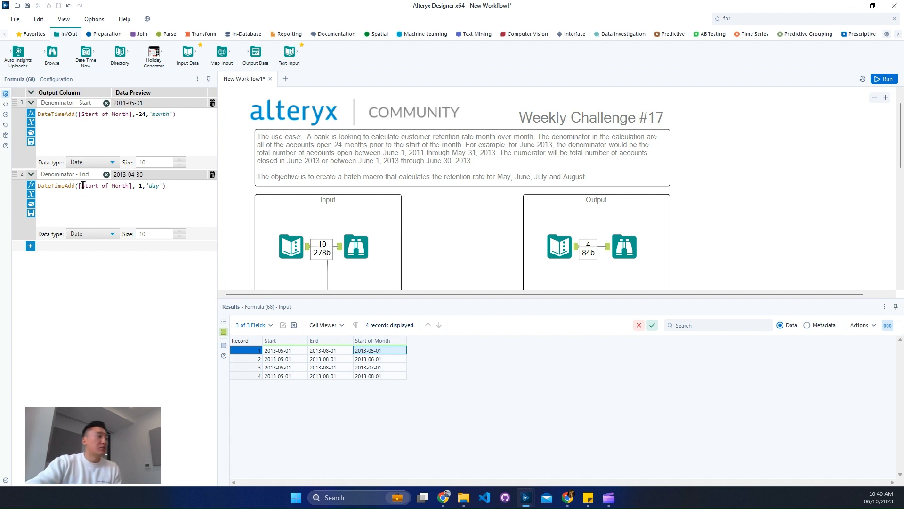
# Add a third formula column named "Numerator - Start"
pyautogui.click(30, 246)
pyautogui.click(63, 259)
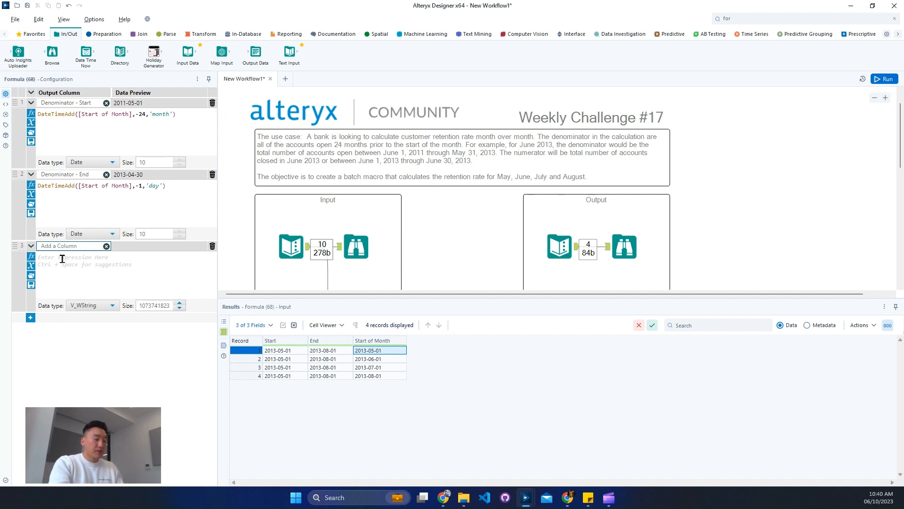
pyautogui.write('Numer')
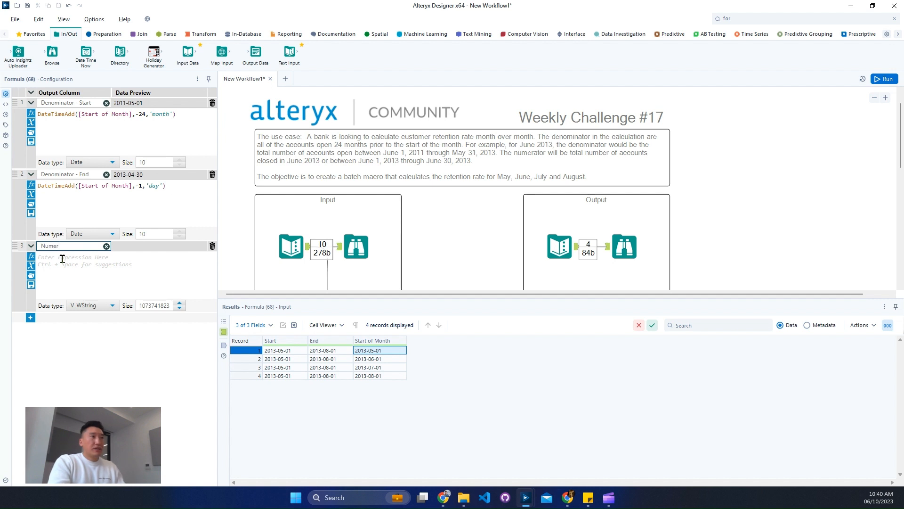
pyautogui.write('ator')
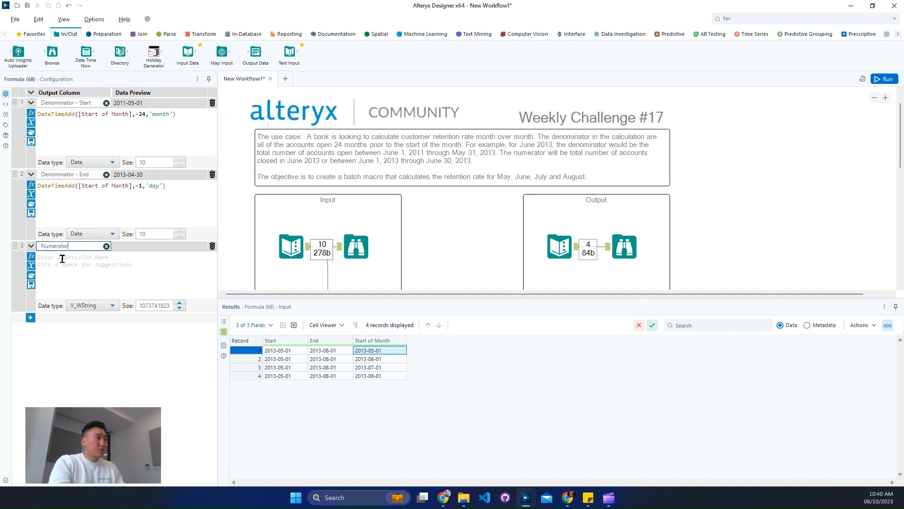
pyautogui.write(' - Start')
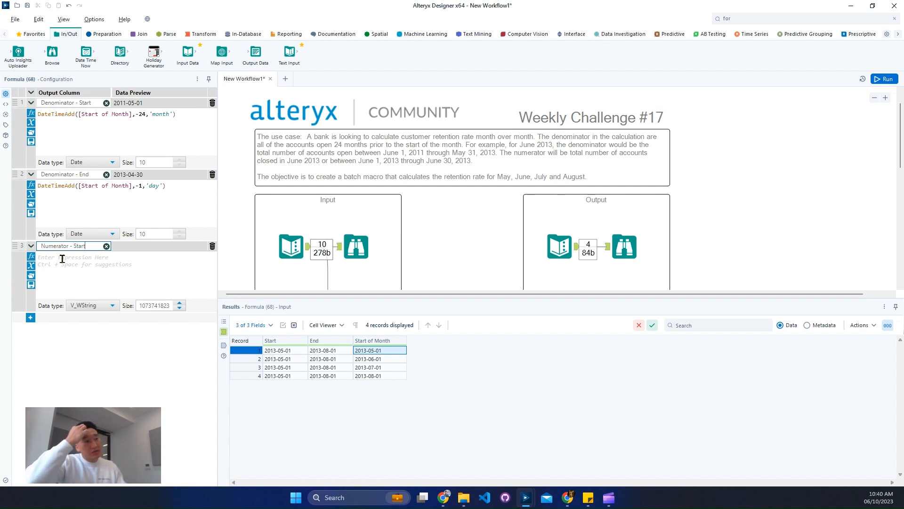
# Set the Numerator - Start expression to the [Start of Month] field
pyautogui.click(74, 262)
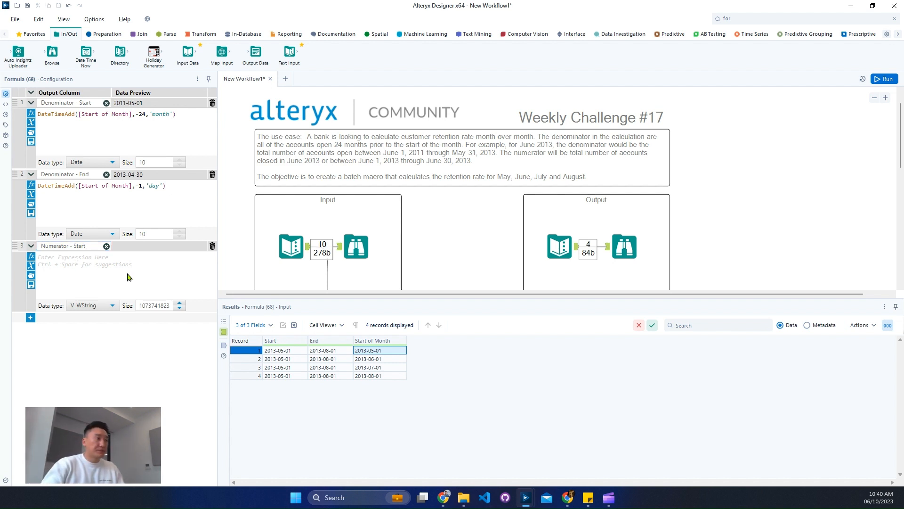
pyautogui.write('start')
pyautogui.press('Up')
pyautogui.press('Up')
pyautogui.press('Up')
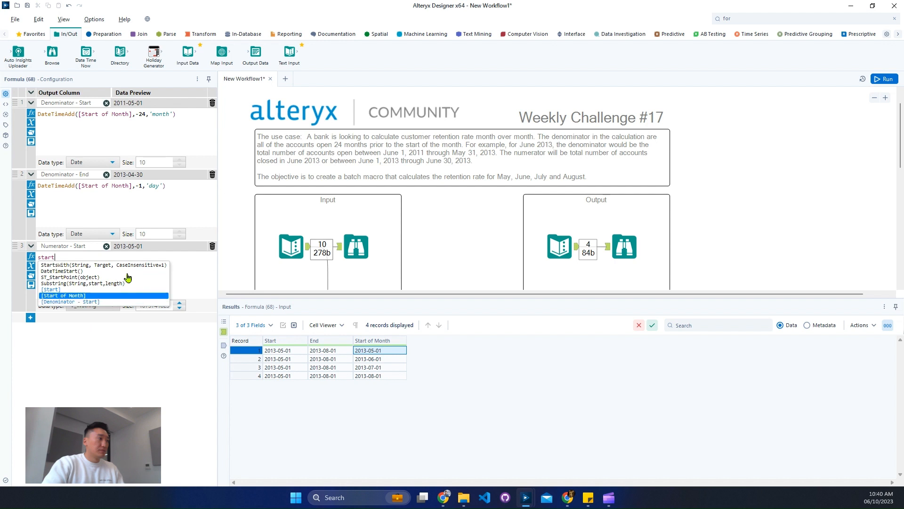
pyautogui.press('Return')
# Add a fourth formula column named "Numerator - End"
pyautogui.click(30, 318)
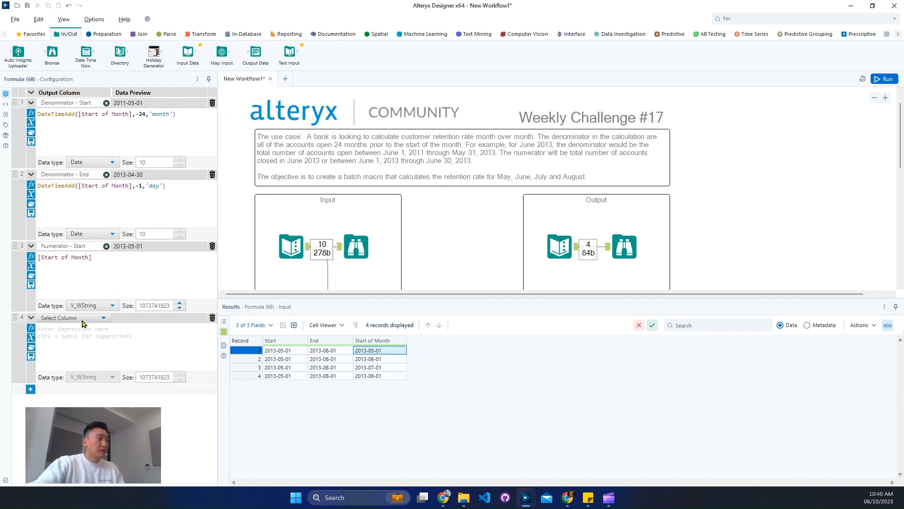
pyautogui.write('Nume')
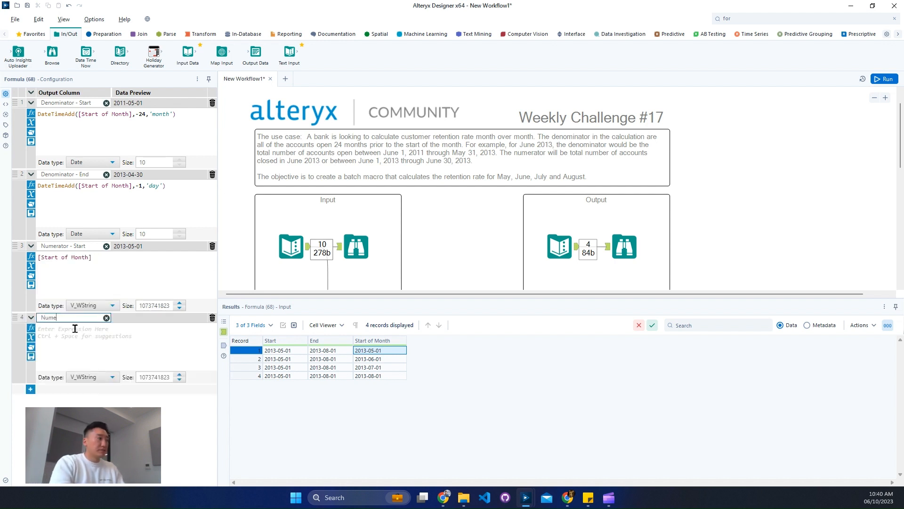
pyautogui.write('rator')
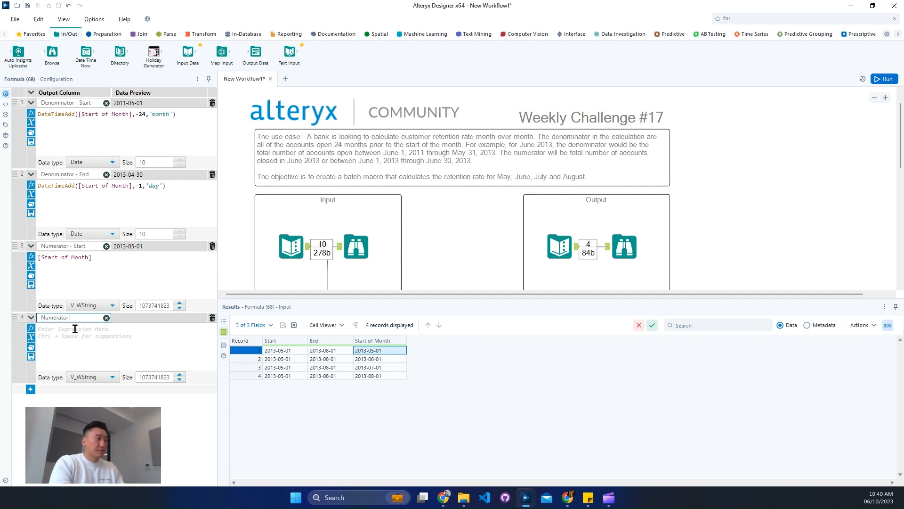
pyautogui.write(' - End')
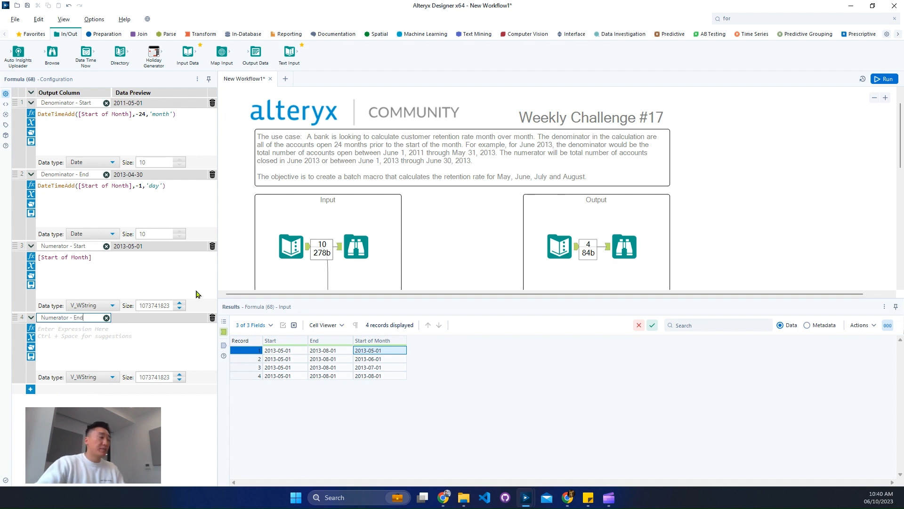
pyautogui.click(147, 339)
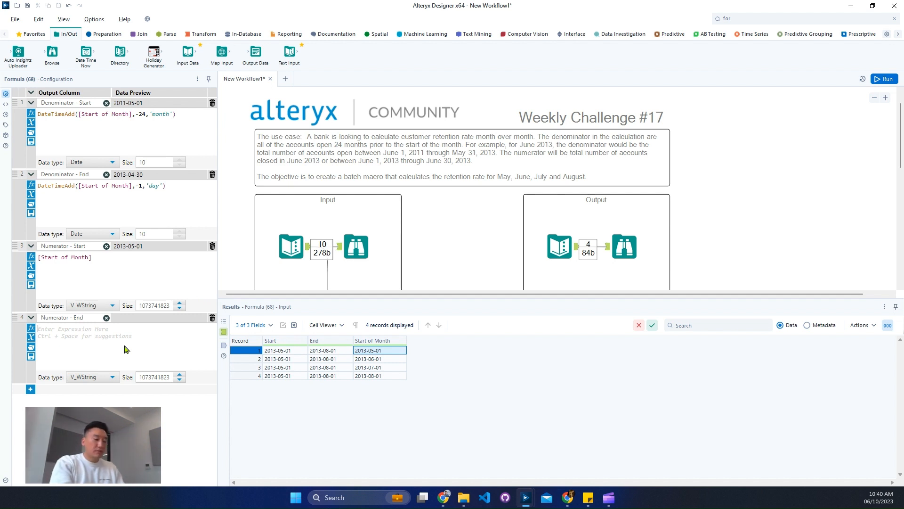
pyautogui.write('date')
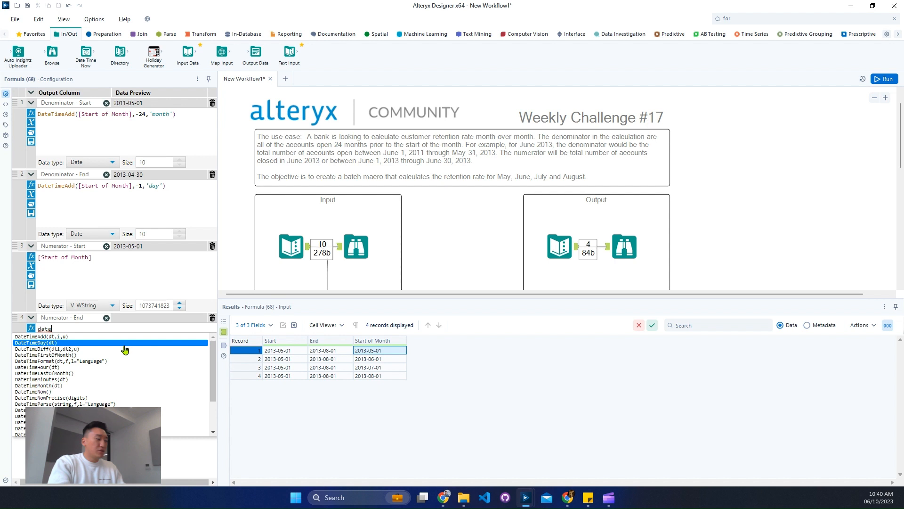
pyautogui.write('t')
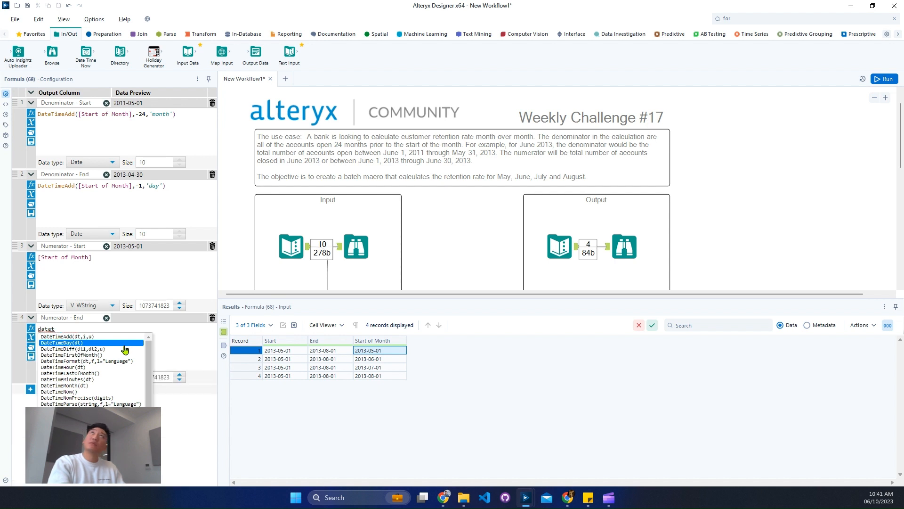
pyautogui.press('BackSpace')
pyautogui.write('t')
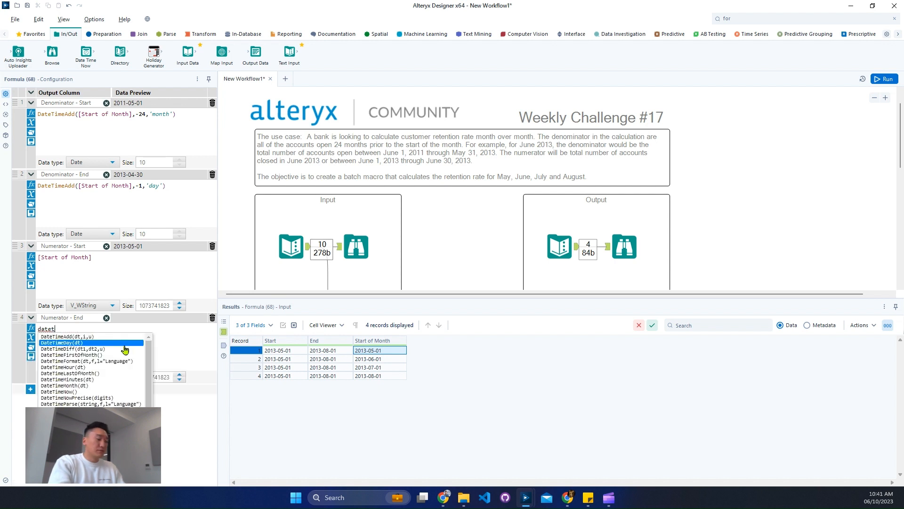
pyautogui.write('ime')
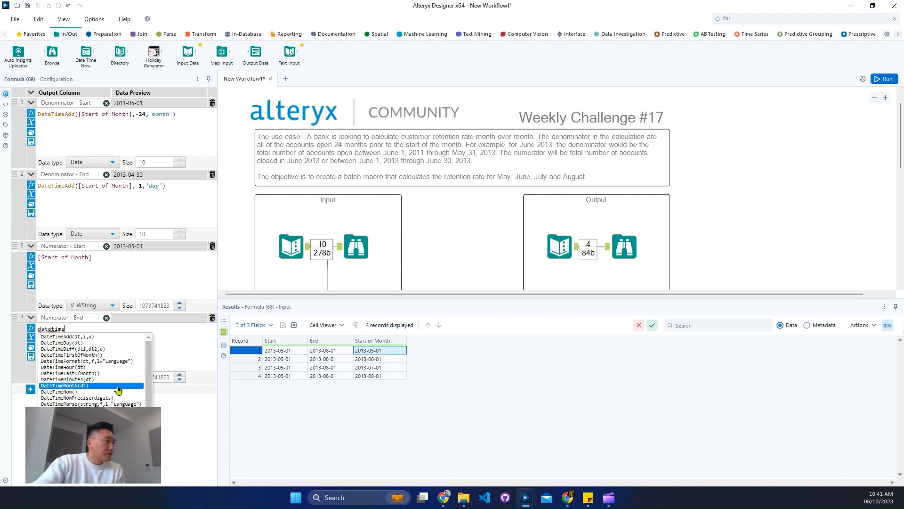
pyautogui.scroll(-1, 118, 388)
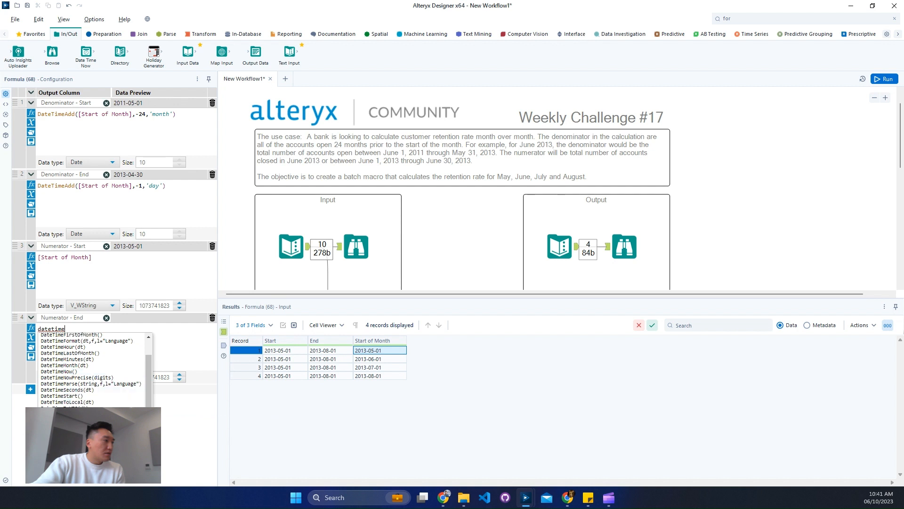
pyautogui.scroll(1, 118, 389)
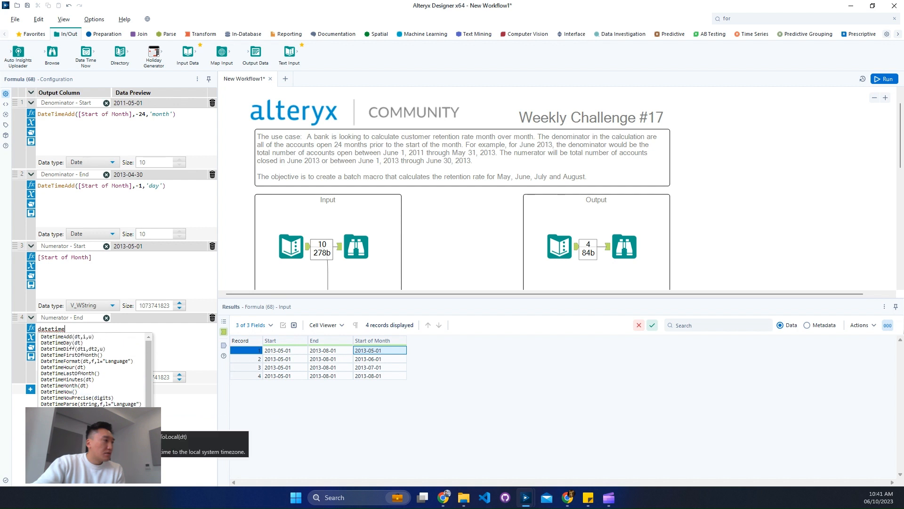
pyautogui.click(108, 374)
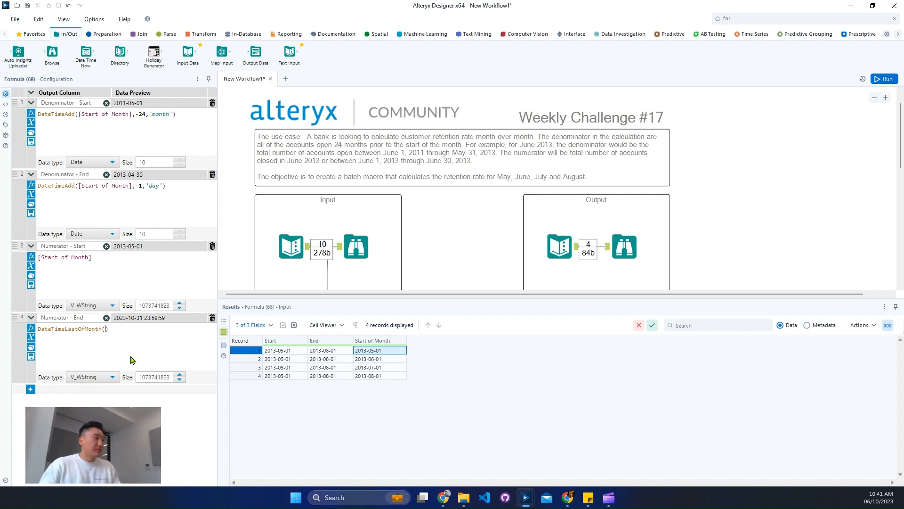
# Replace the Numerator - End expression with DateTimeAdd([Start of Month],1,'month') and set its data type to Date
pyautogui.hotkey('ctrl', 'a')
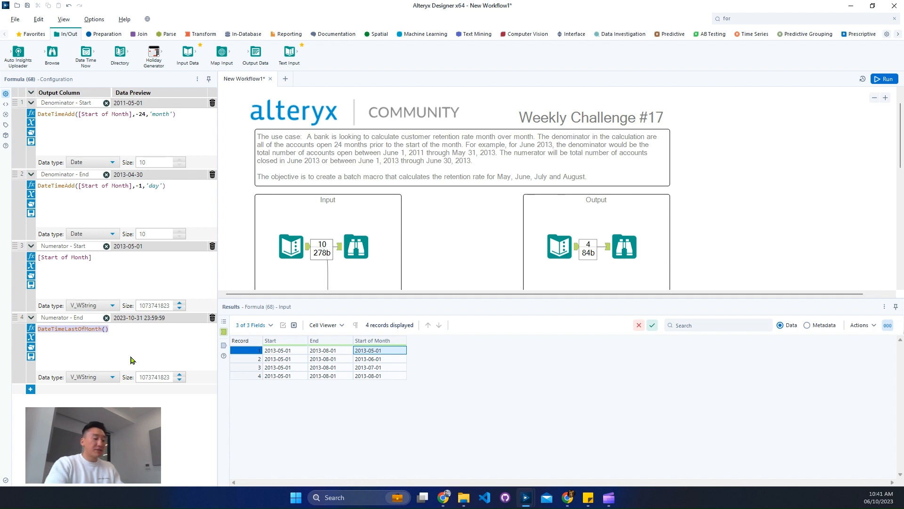
pyautogui.write('dateti')
pyautogui.write('d')
pyautogui.press('Return')
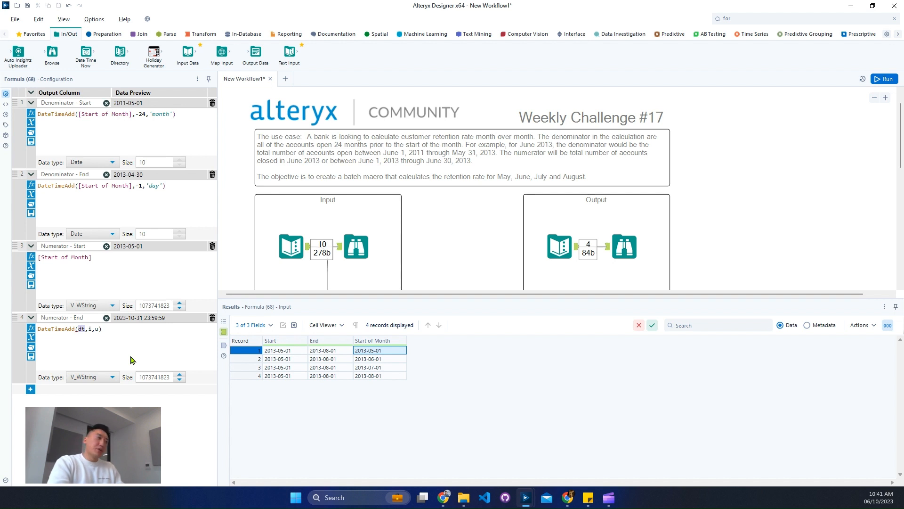
pyautogui.write('start')
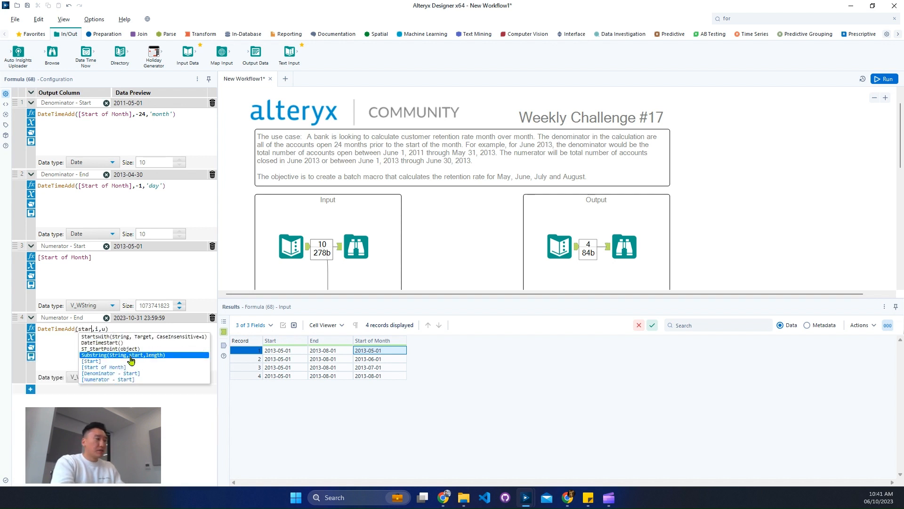
pyautogui.press('Up')
pyautogui.press('Up')
pyautogui.press('Up')
pyautogui.press('Up')
pyautogui.press('Up')
pyautogui.press('Up')
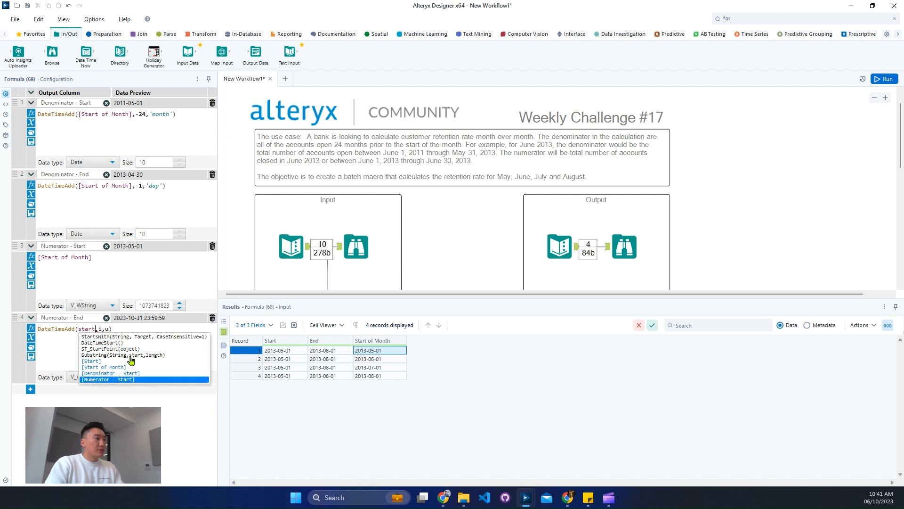
pyautogui.press('Return')
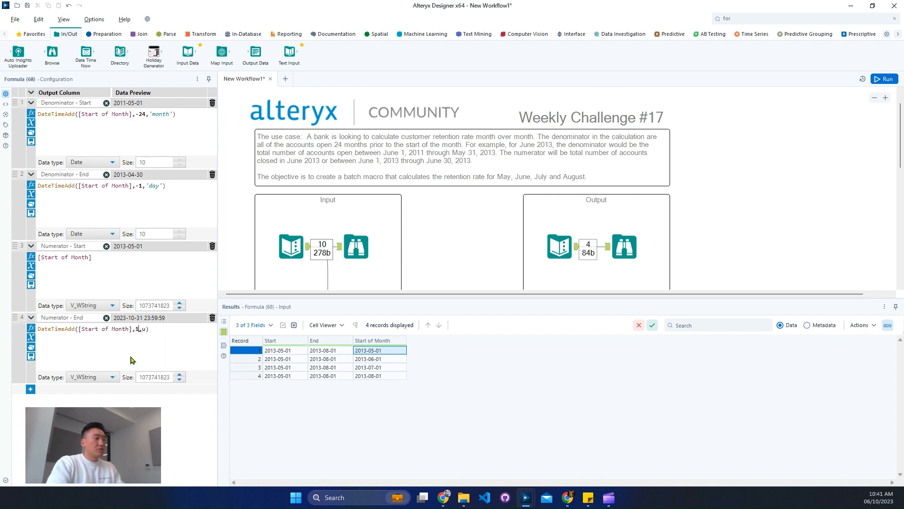
pyautogui.write("''")
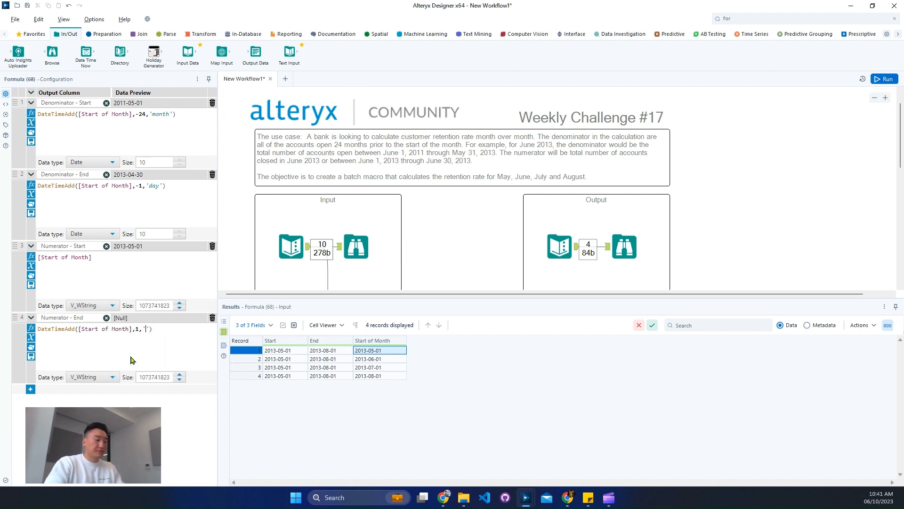
pyautogui.write('month')
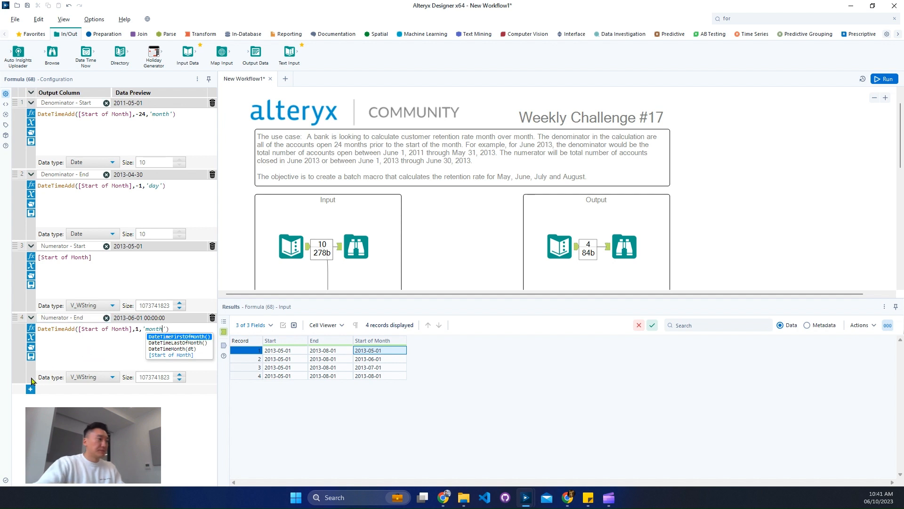
pyautogui.click(113, 376)
pyautogui.click(84, 404)
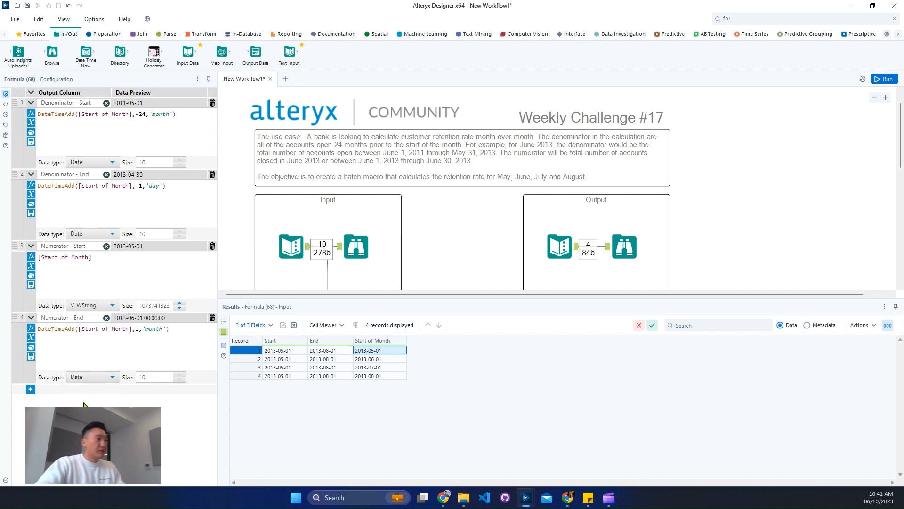
# Wrap the Numerator - End expression in an outer DateTimeAdd with -1 and 'day' to get the month's last day
pyautogui.press('Return')
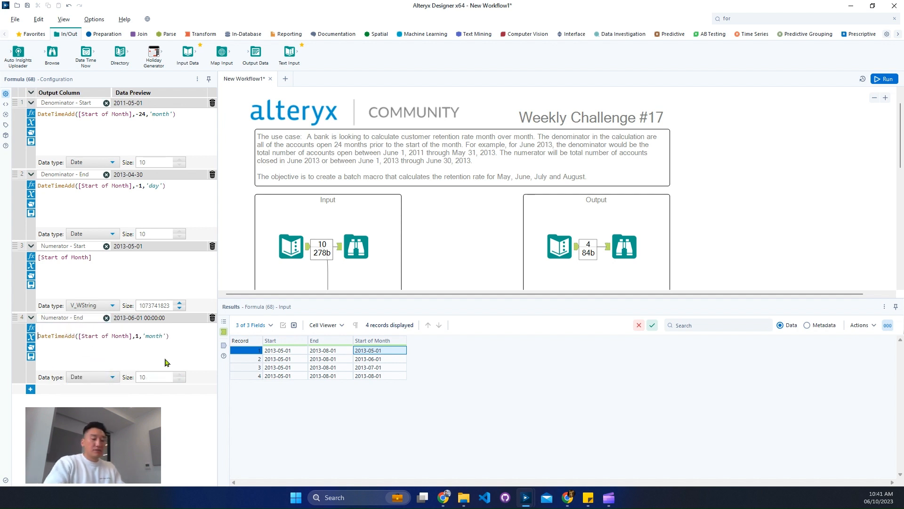
pyautogui.write('datetim')
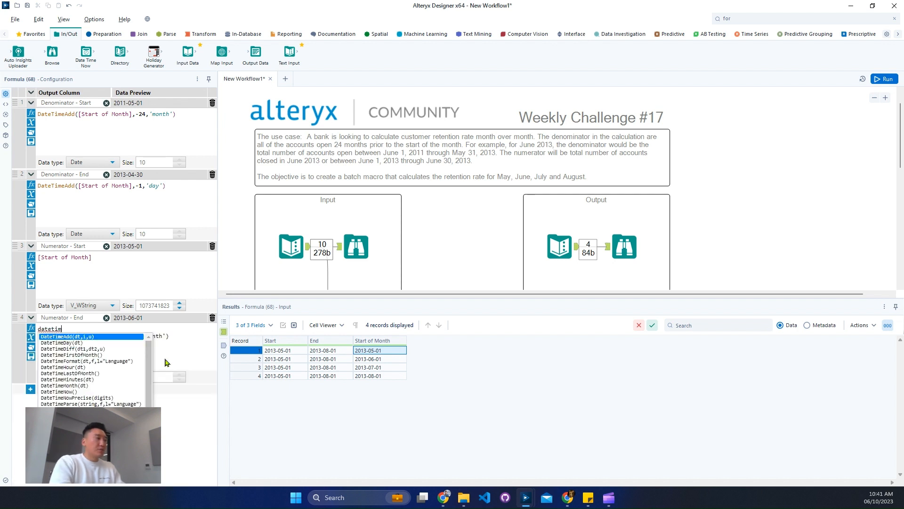
pyautogui.write('e')
pyautogui.press('Return')
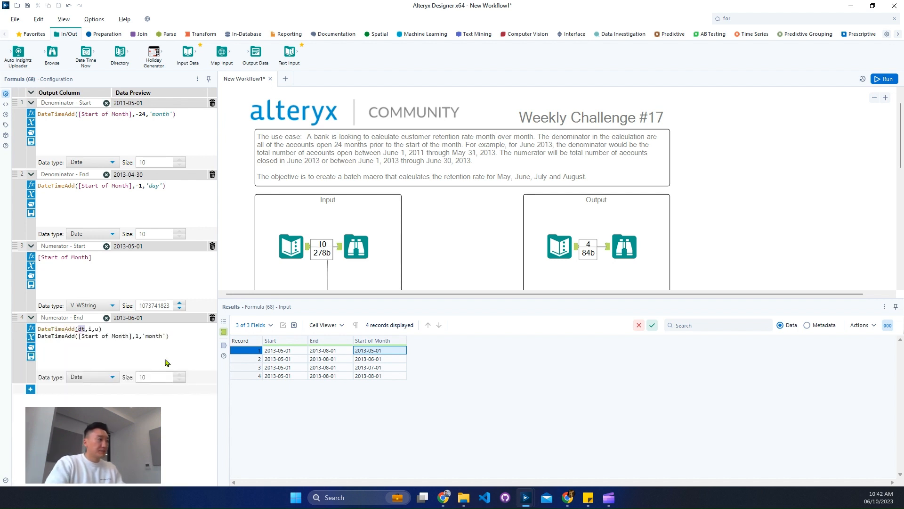
pyautogui.press('BackSpace')
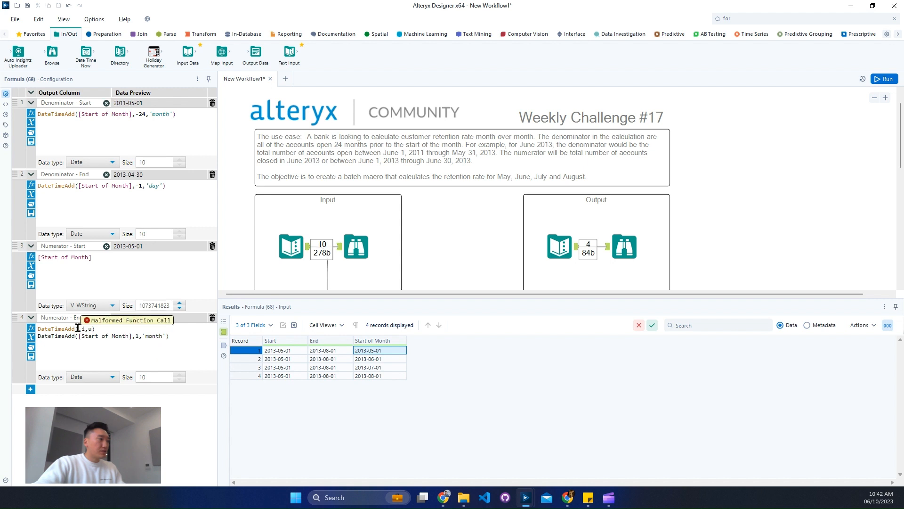
pyautogui.moveTo(77, 329); pyautogui.dragTo(142, 328)
pyautogui.press('BackSpace')
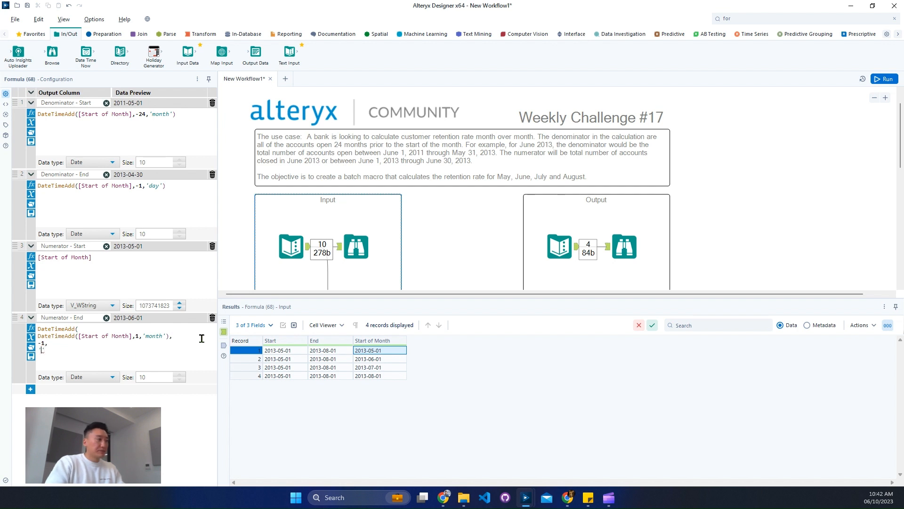
pyautogui.write("day'")
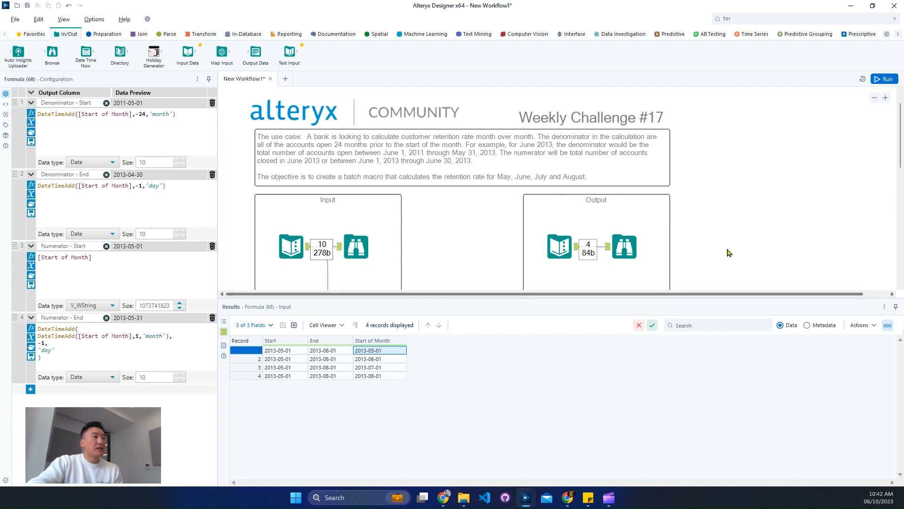
# Run the workflow and review the new Denominator and Numerator date columns in the Formula output
pyautogui.click(884, 79)
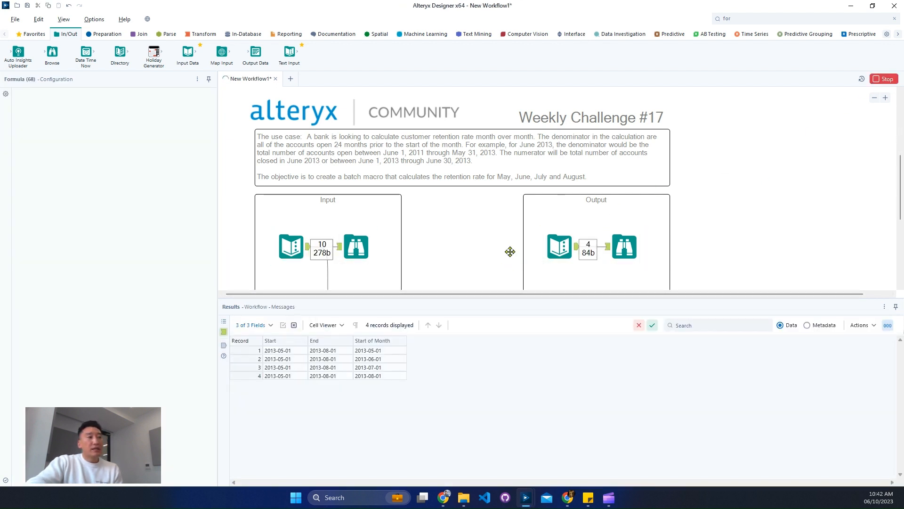
pyautogui.scroll(-3, 508, 263)
pyautogui.click(519, 263)
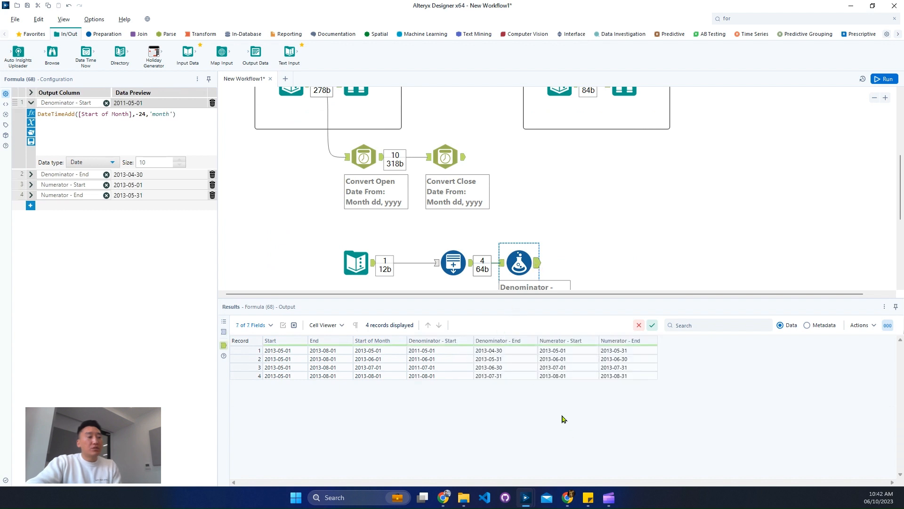
pyautogui.moveTo(401, 327)
pyautogui.mouseDown()
pyautogui.moveTo(705, 426)
pyautogui.moveTo(702, 411)
pyautogui.mouseUp()
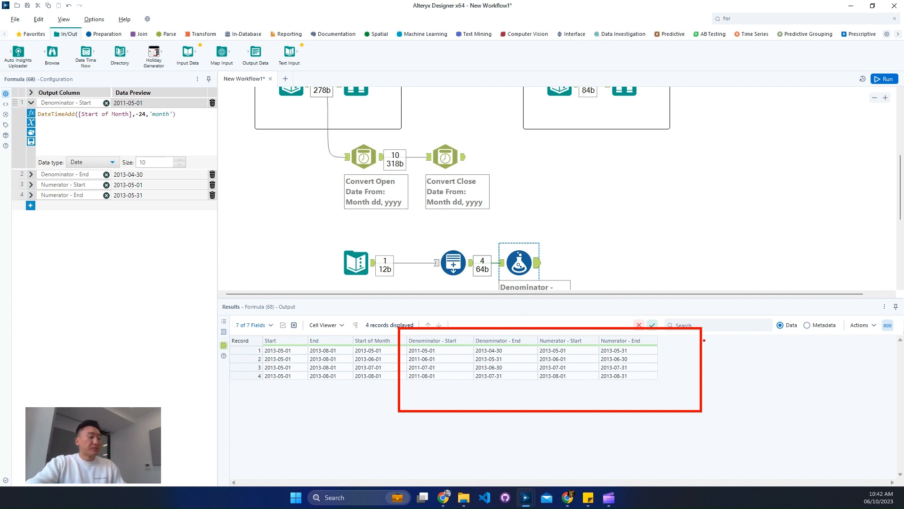
pyautogui.press('Escape')
# Find the Sample tool and connect it after the Formula tool on the canvas
pyautogui.click(774, 18)
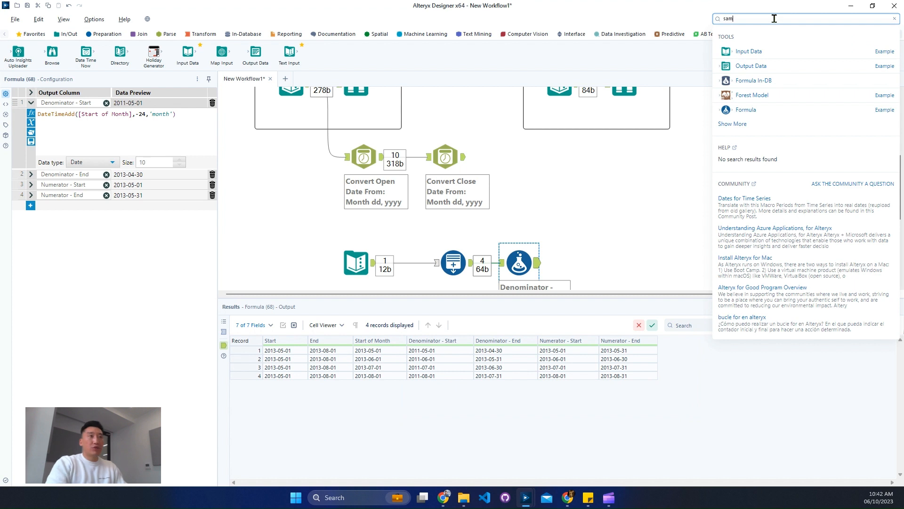
pyautogui.write('sam')
pyautogui.moveTo(783, 64); pyautogui.dragTo(591, 259)
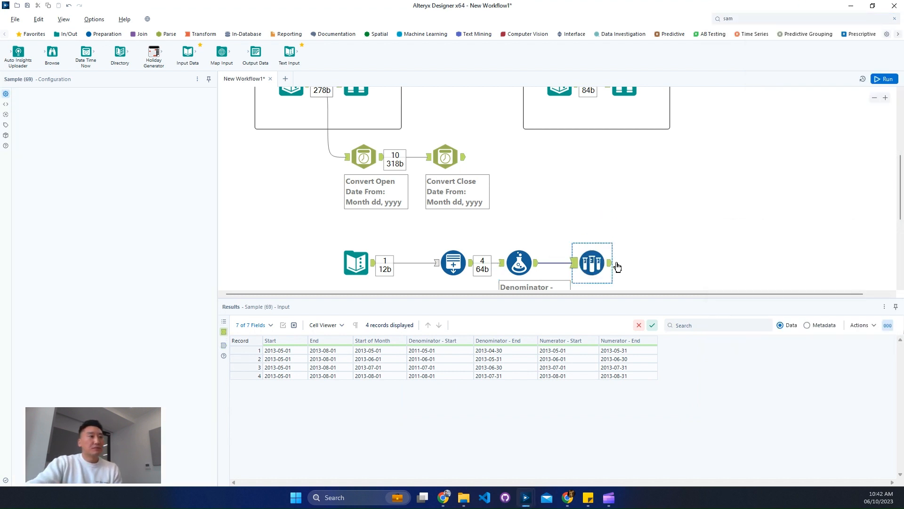
# Set the Sample tool to keep the first 1 row and run the workflow
pyautogui.doubleClick(47, 193)
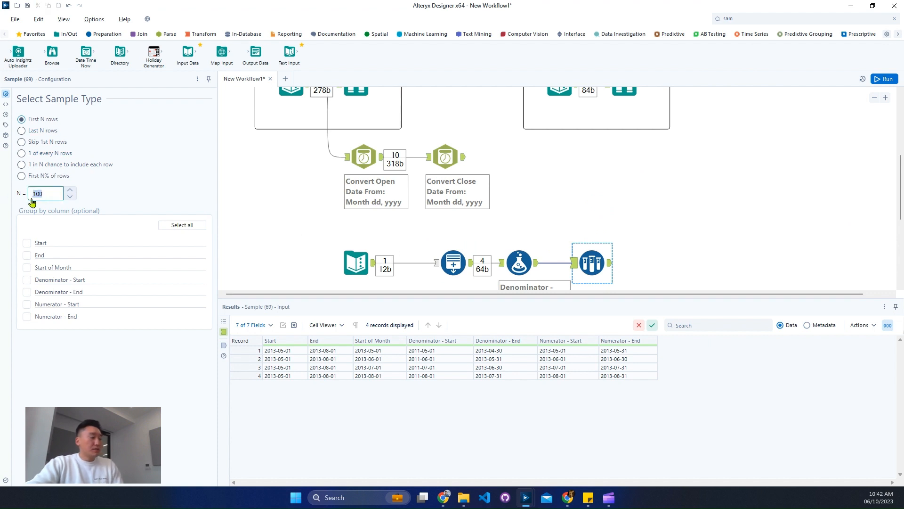
pyautogui.write('1')
pyautogui.click(892, 78)
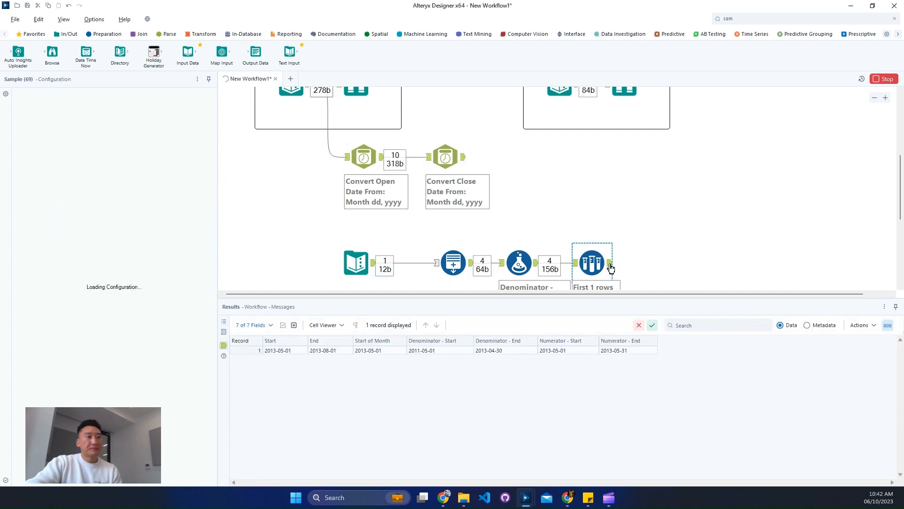
# Review the Sample tool's date columns against the challenge description's denominator and numerator date ranges
pyautogui.click(462, 161)
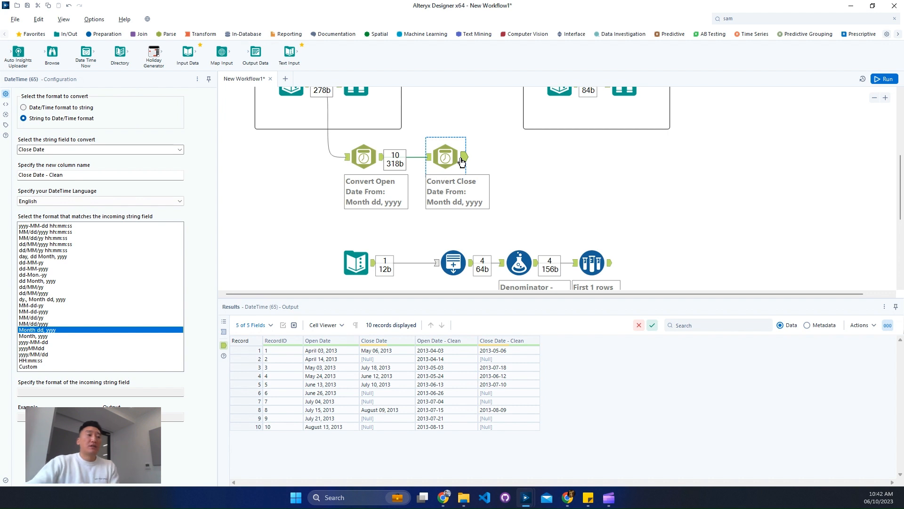
pyautogui.click(609, 270)
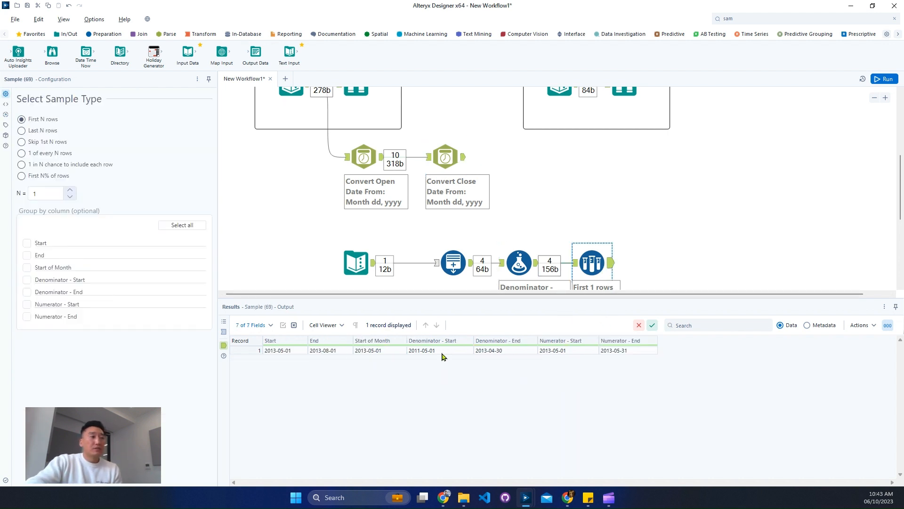
pyautogui.moveTo(442, 354); pyautogui.dragTo(488, 356)
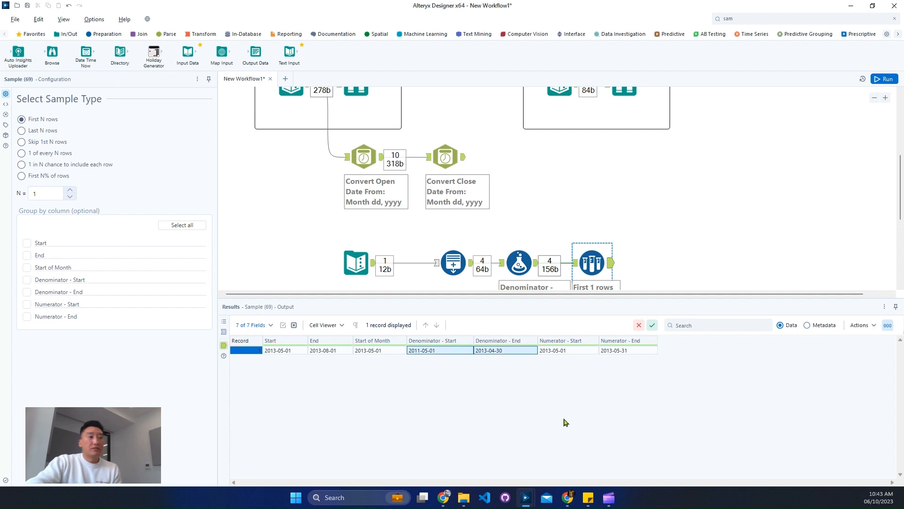
pyautogui.scroll(2, 646, 239)
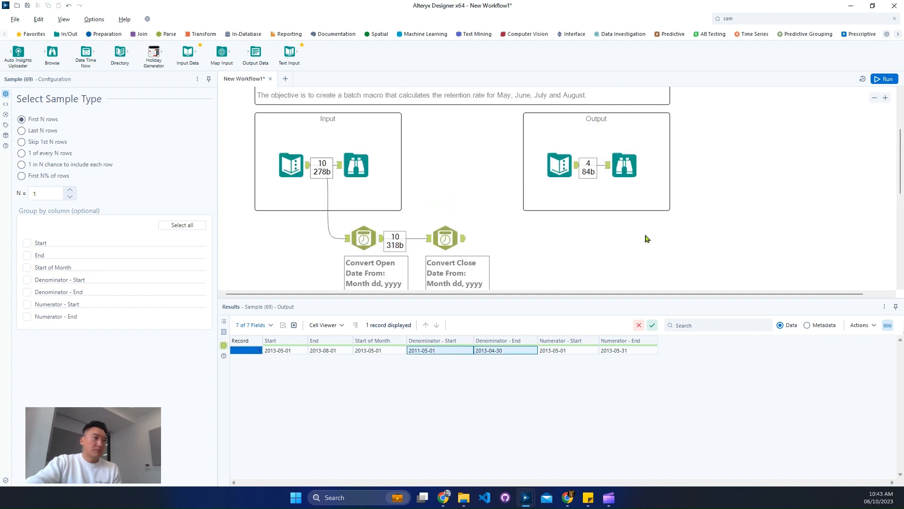
pyautogui.scroll(3, 646, 238)
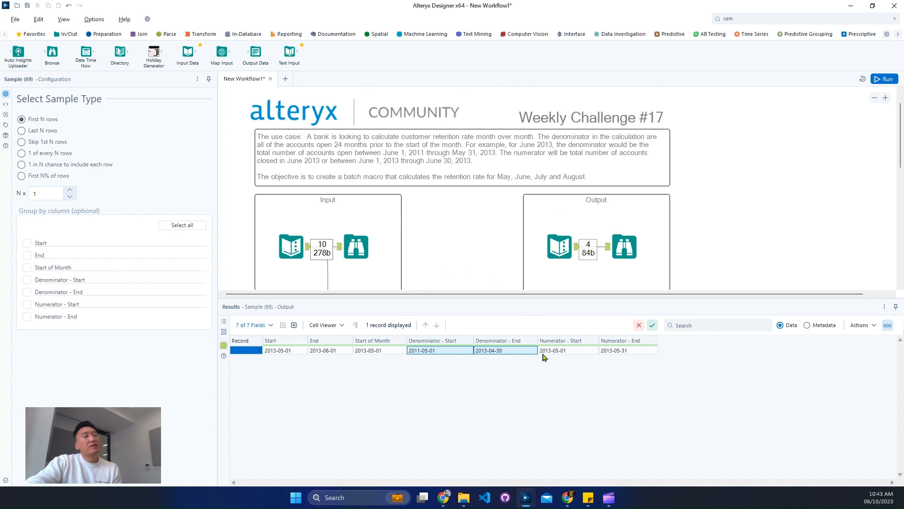
pyautogui.moveTo(563, 353); pyautogui.dragTo(633, 354)
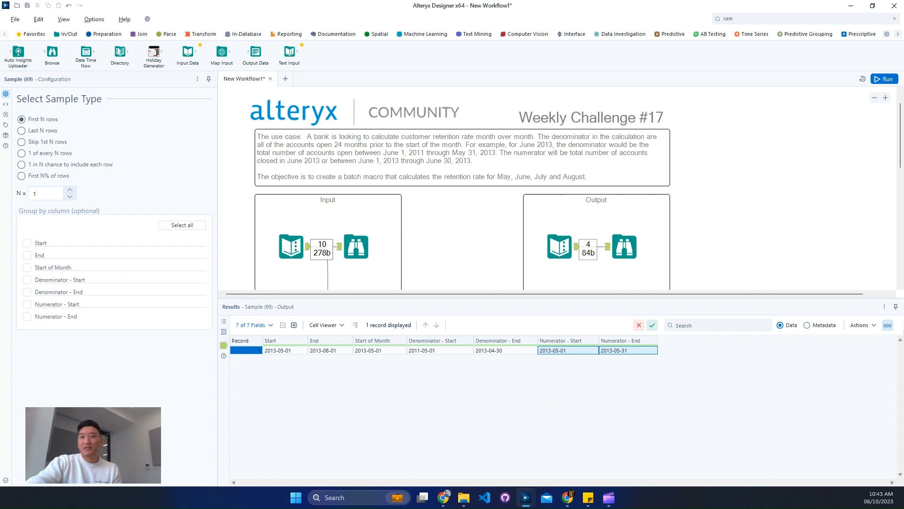
pyautogui.scroll(-2, 556, 188)
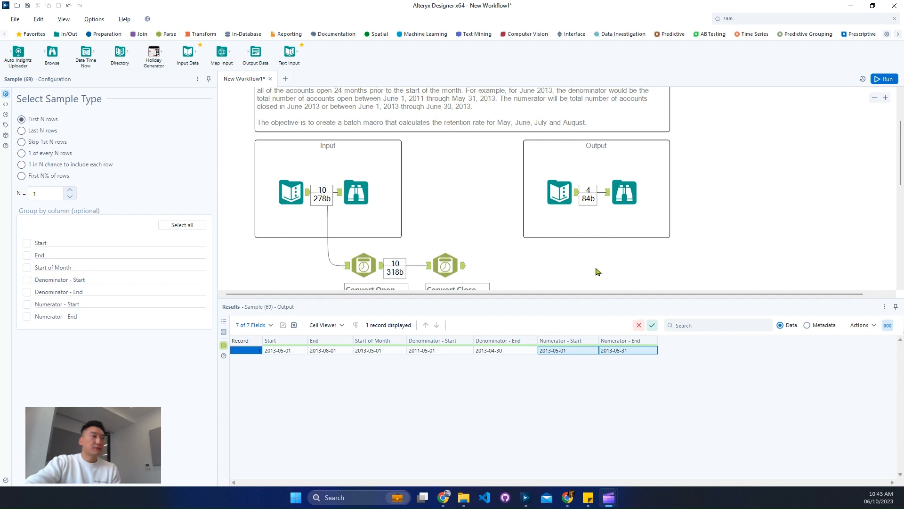
pyautogui.scroll(-3, 595, 267)
pyautogui.scroll(5, 557, 240)
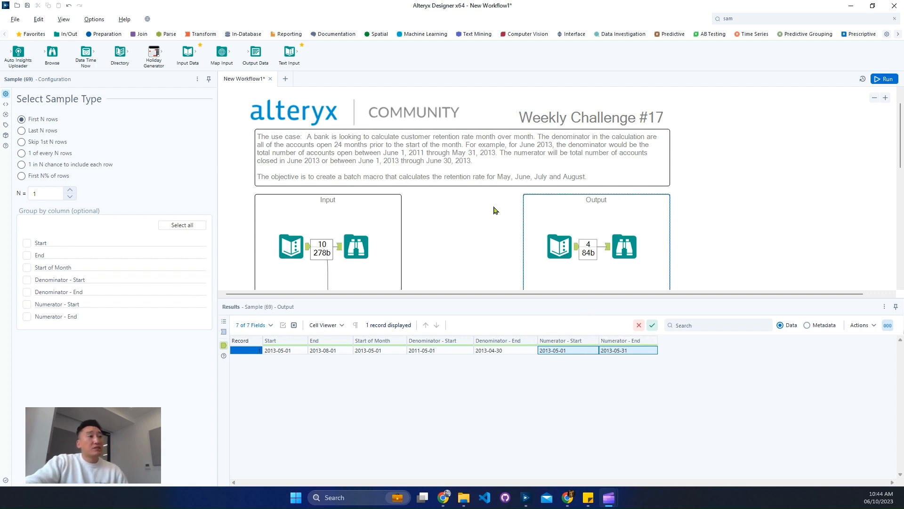
pyautogui.scroll(-5, 509, 226)
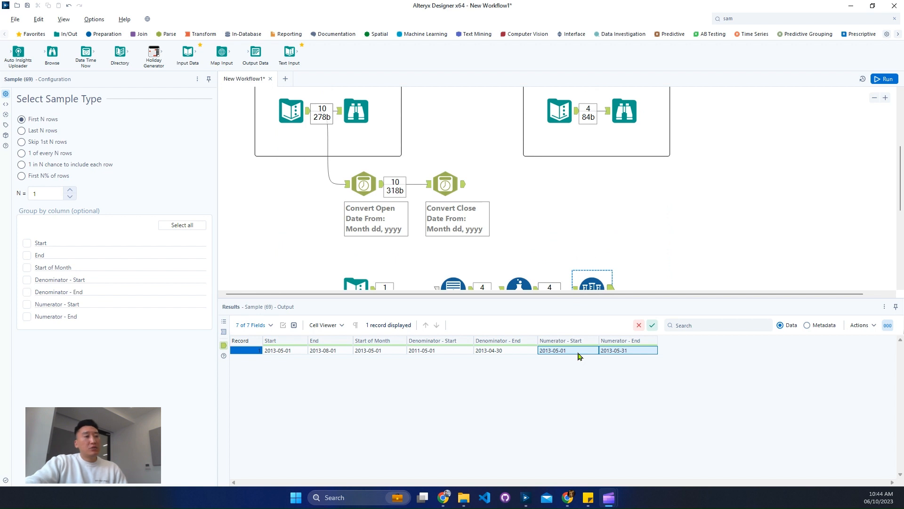
# Inspect the cleaned Close Date output of the Convert Close Date tool and the Sample output
pyautogui.click(454, 191)
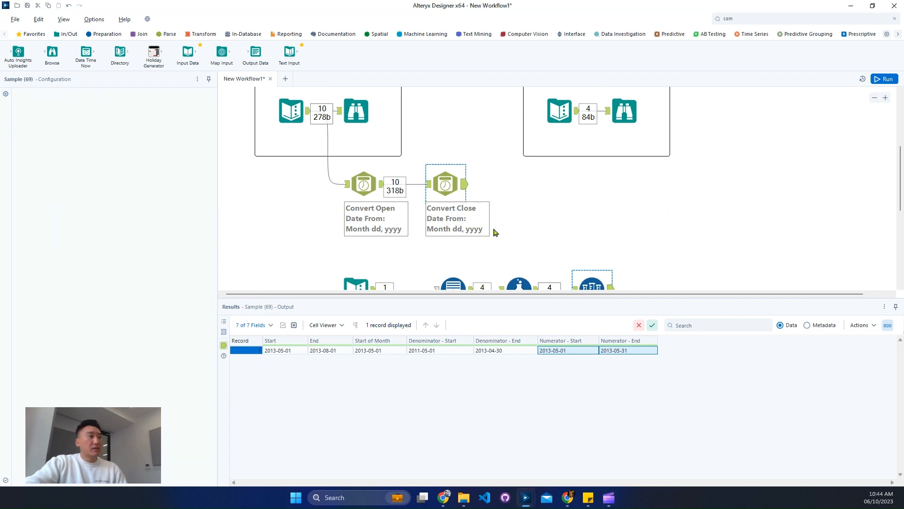
pyautogui.moveTo(510, 351); pyautogui.dragTo(527, 427)
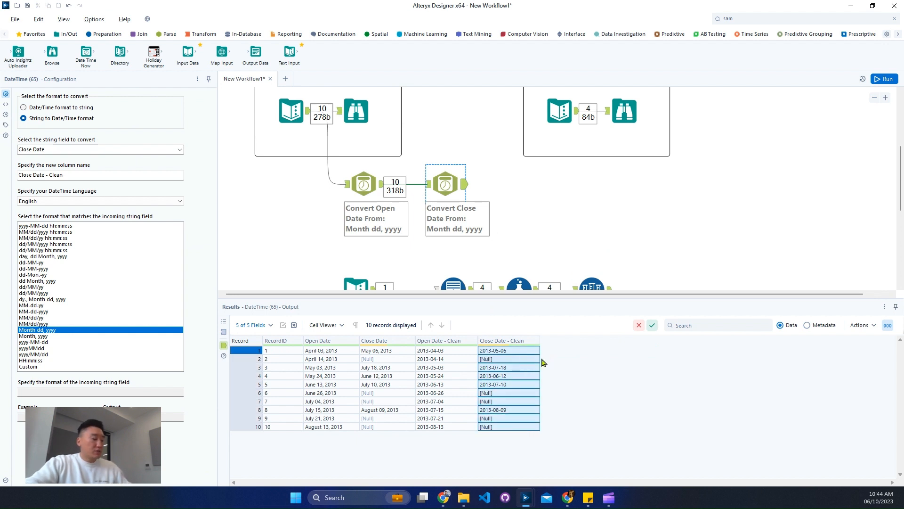
pyautogui.moveTo(472, 337); pyautogui.dragTo(546, 358)
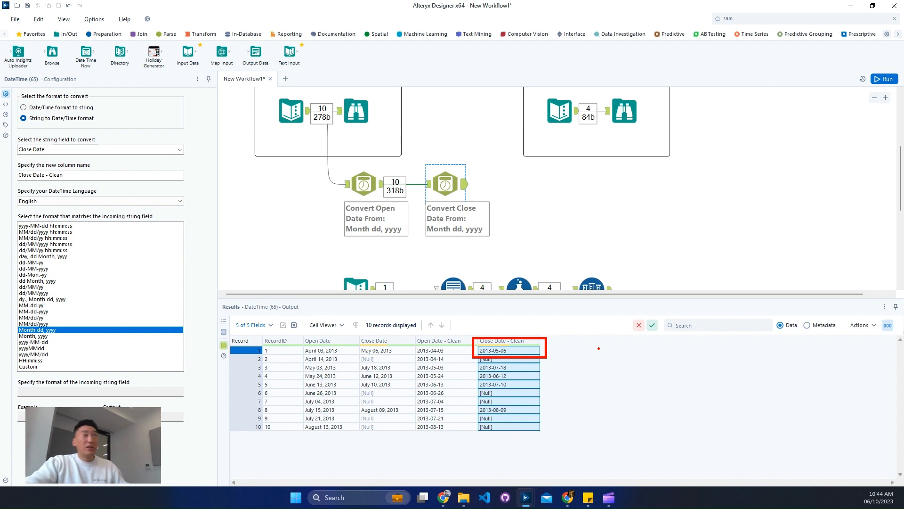
pyautogui.press('Escape')
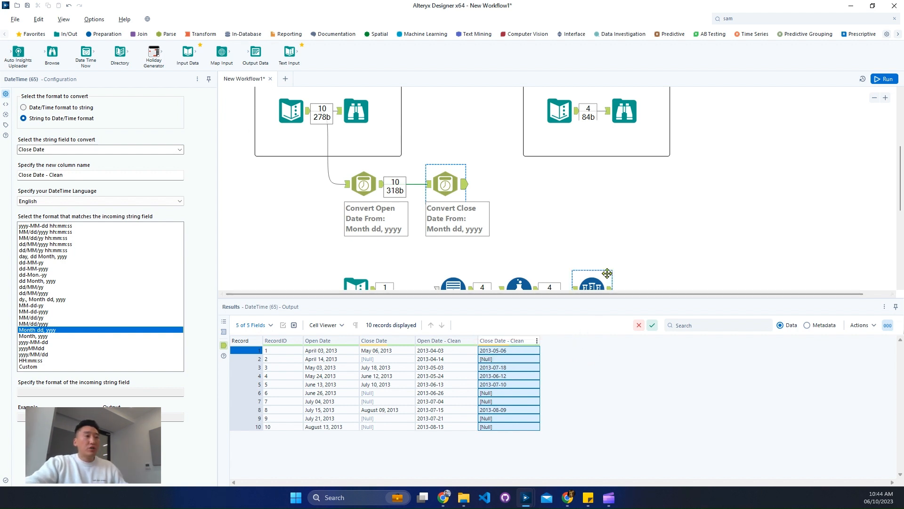
pyautogui.scroll(-1, 605, 271)
pyautogui.click(593, 236)
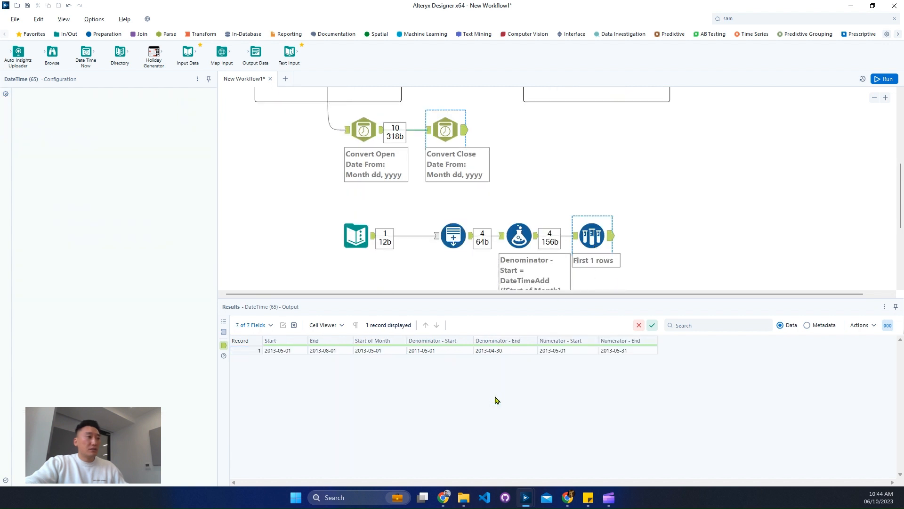
pyautogui.click(456, 351)
pyautogui.moveTo(455, 354); pyautogui.dragTo(501, 358)
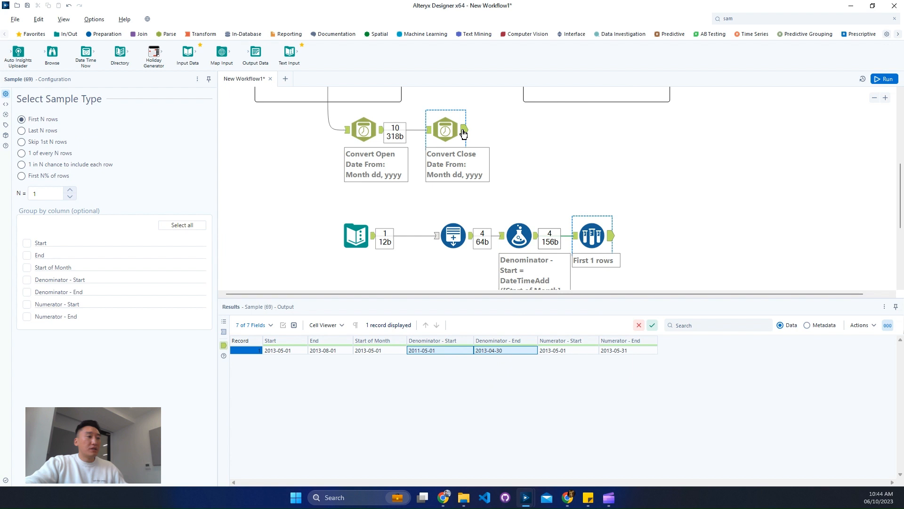
pyautogui.click(464, 130)
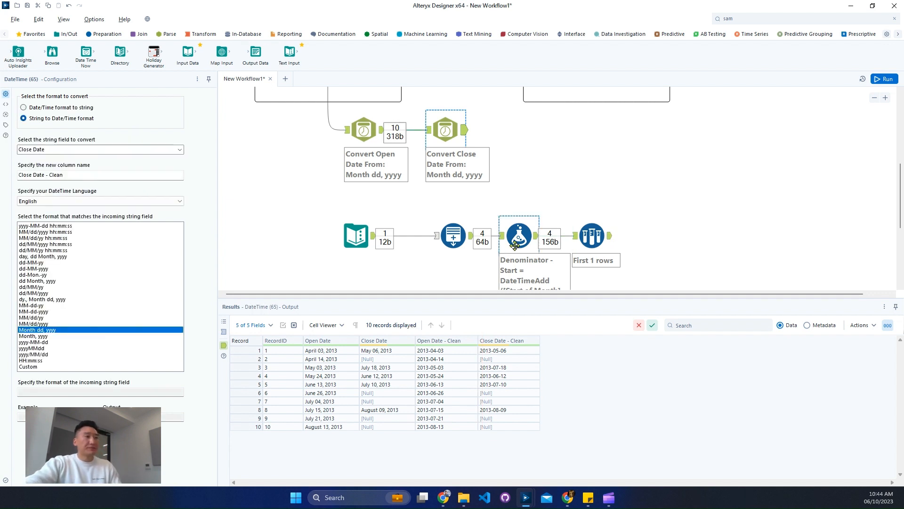
# Add an Append Fields tool after the Convert Close Date tool and connect the Sample output to its Source input
pyautogui.click(105, 34)
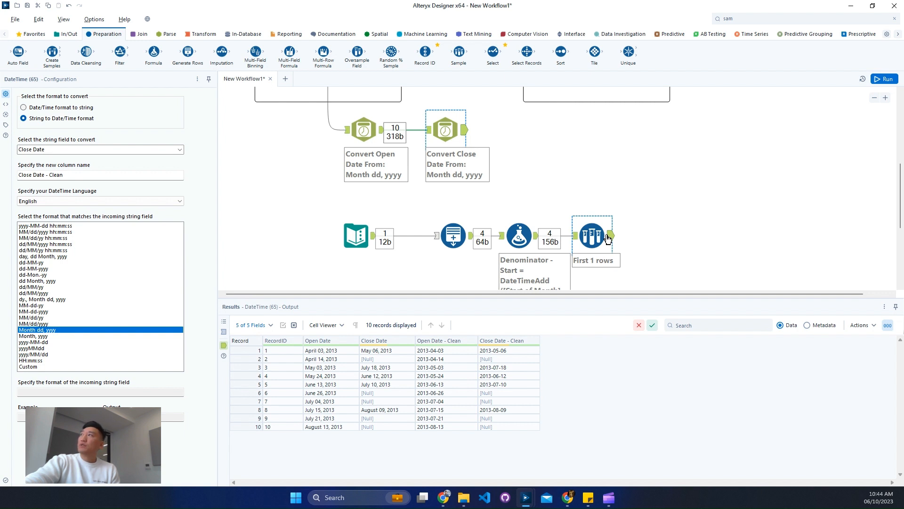
pyautogui.click(140, 35)
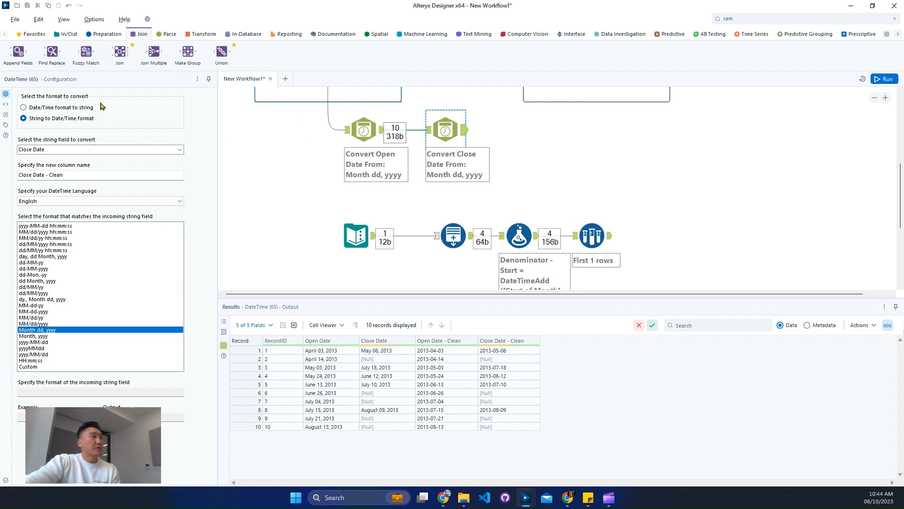
pyautogui.moveTo(18, 51); pyautogui.dragTo(681, 138)
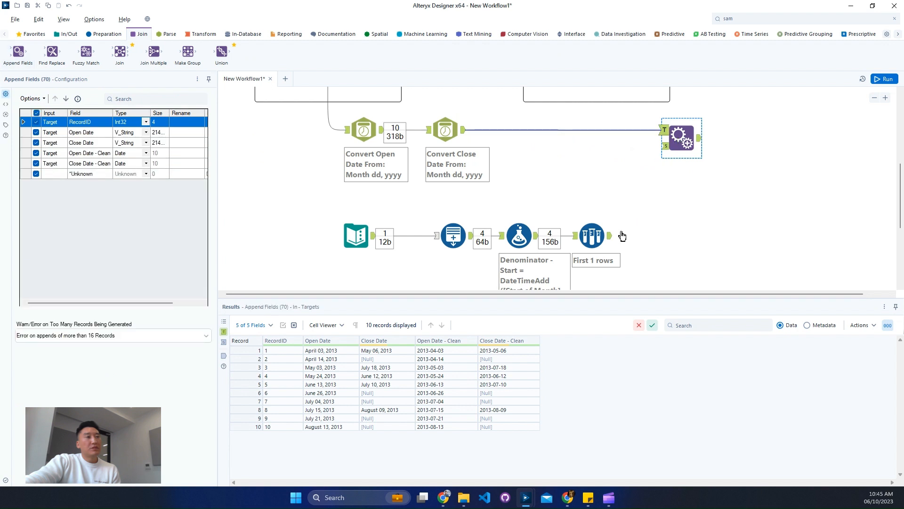
pyautogui.moveTo(608, 233); pyautogui.dragTo(663, 145)
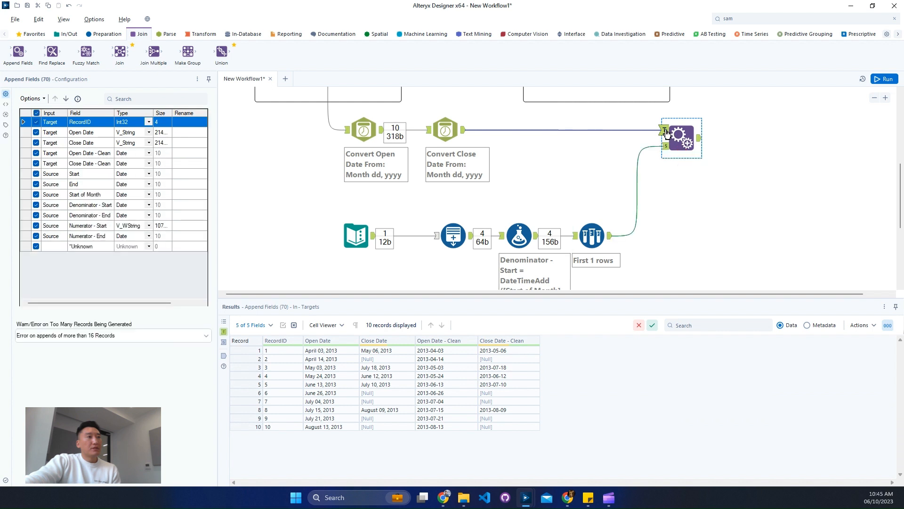
# Deselect the original Open Date and Close Date fields and strip the " - Clean" suffix from the cleaned date fields
pyautogui.click(36, 132)
pyautogui.click(37, 143)
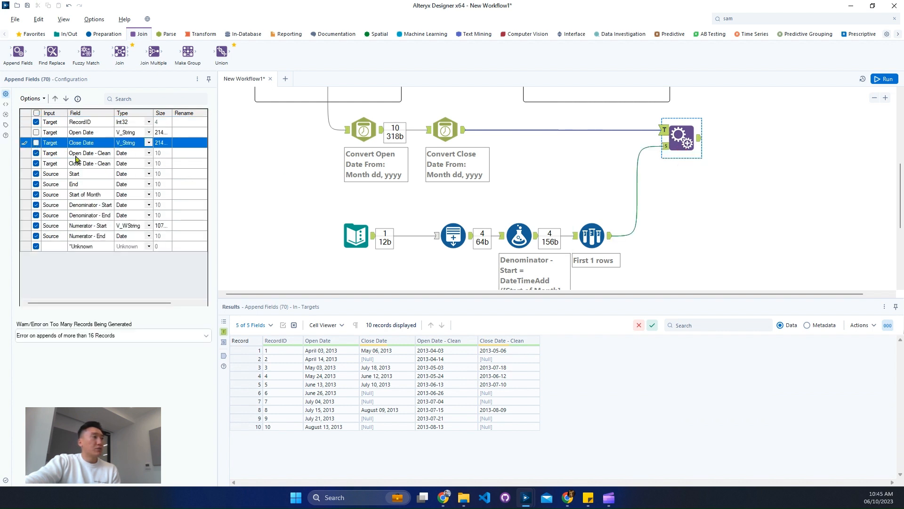
pyautogui.moveTo(95, 155); pyautogui.dragTo(103, 168)
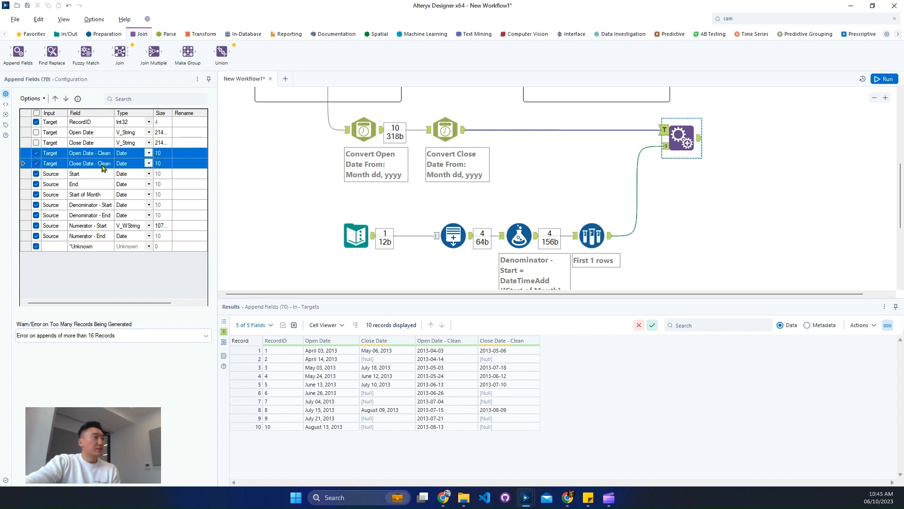
pyautogui.click(31, 98)
pyautogui.moveTo(136, 188)
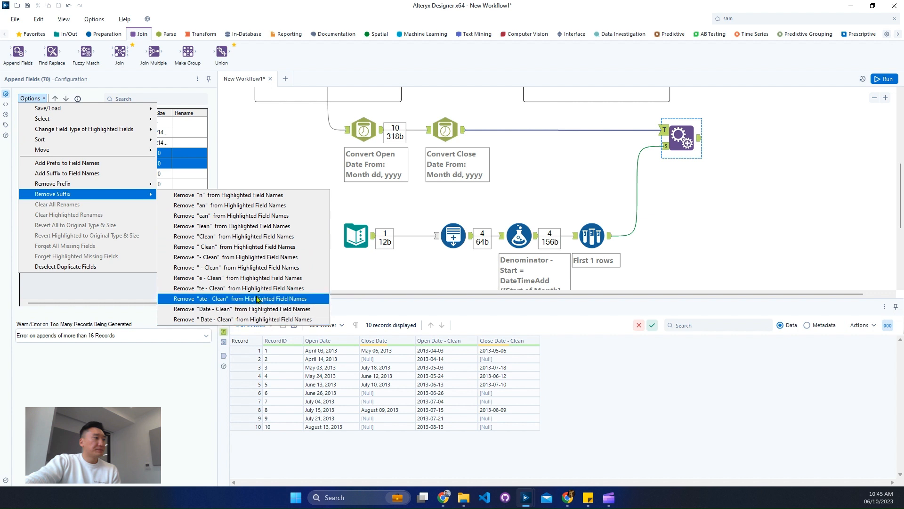
pyautogui.click(261, 268)
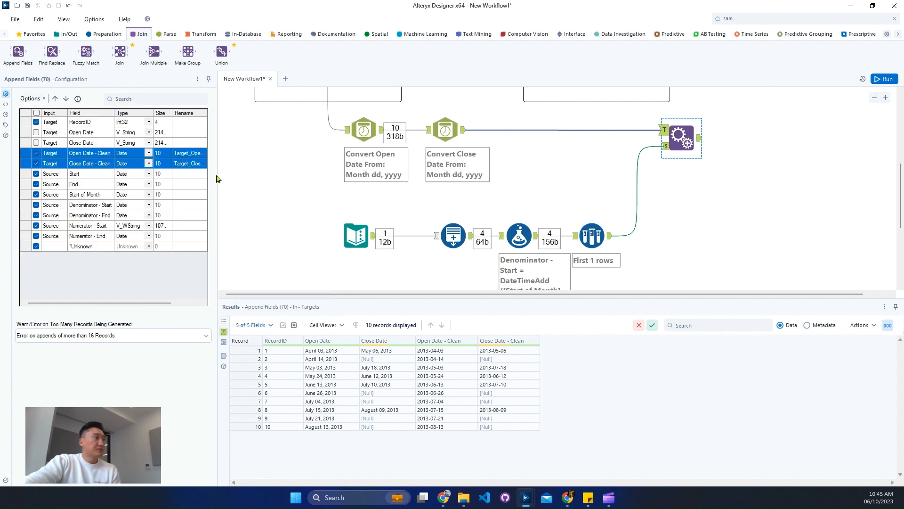
# Remove the "Target_" prefix from the renamed Open Date and Close Date fields
pyautogui.moveTo(218, 174); pyautogui.dragTo(297, 174)
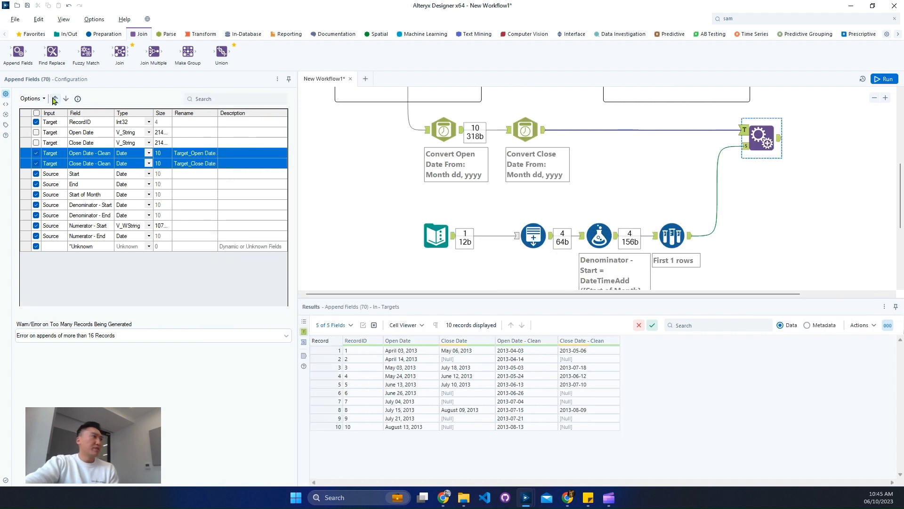
pyautogui.click(32, 99)
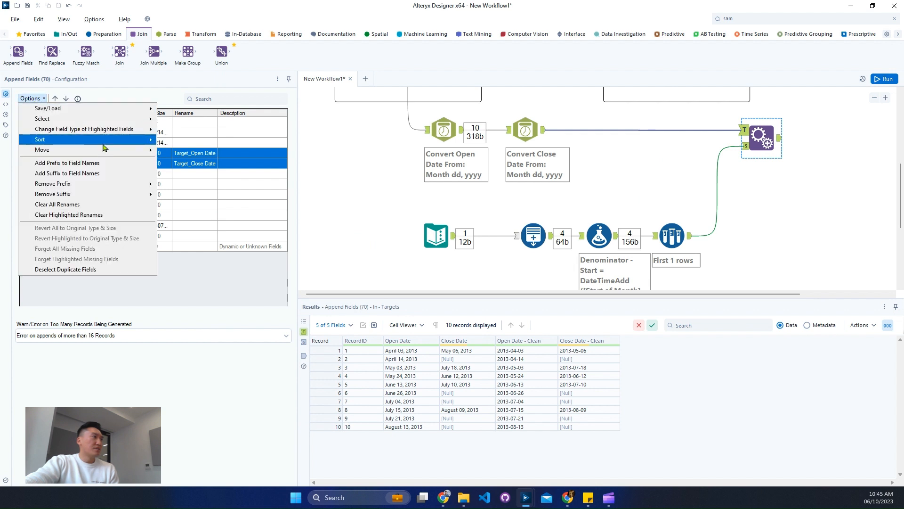
pyautogui.moveTo(143, 183)
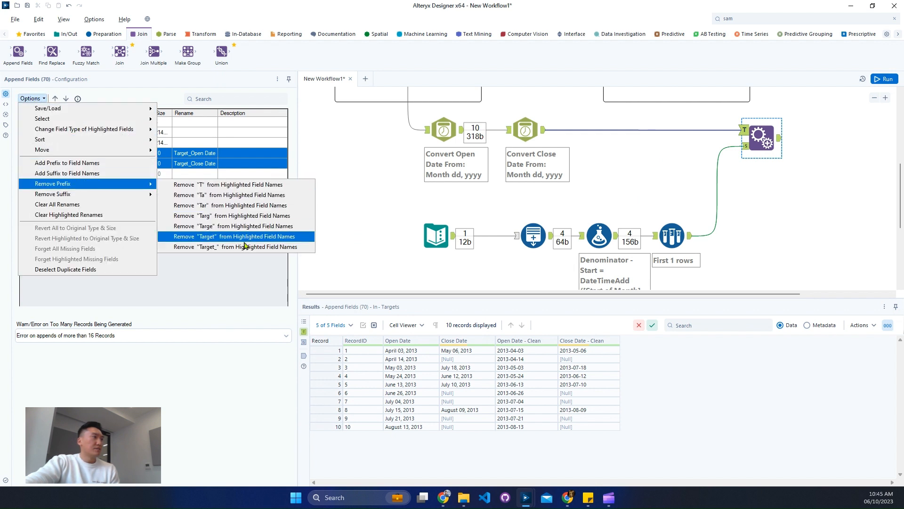
pyautogui.click(207, 246)
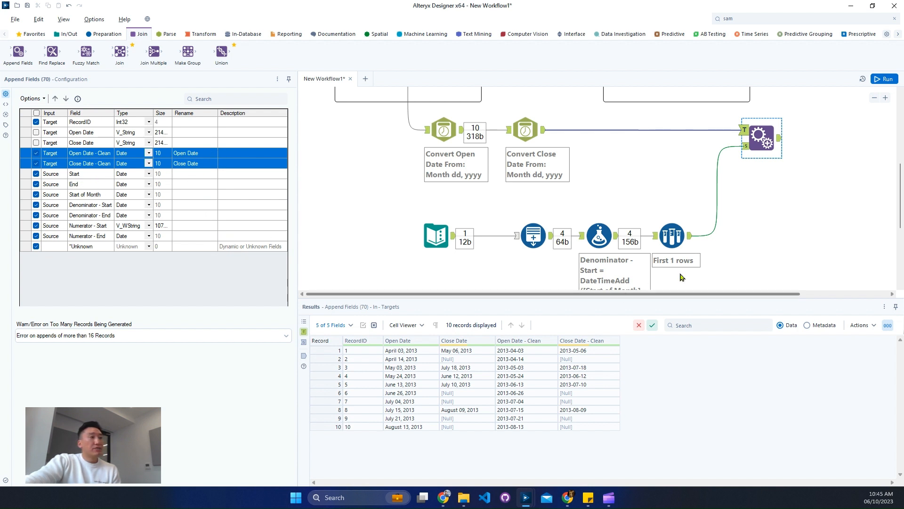
# Deselect the Start, End and Start of Month source fields in the Append Fields tool
pyautogui.click(743, 149)
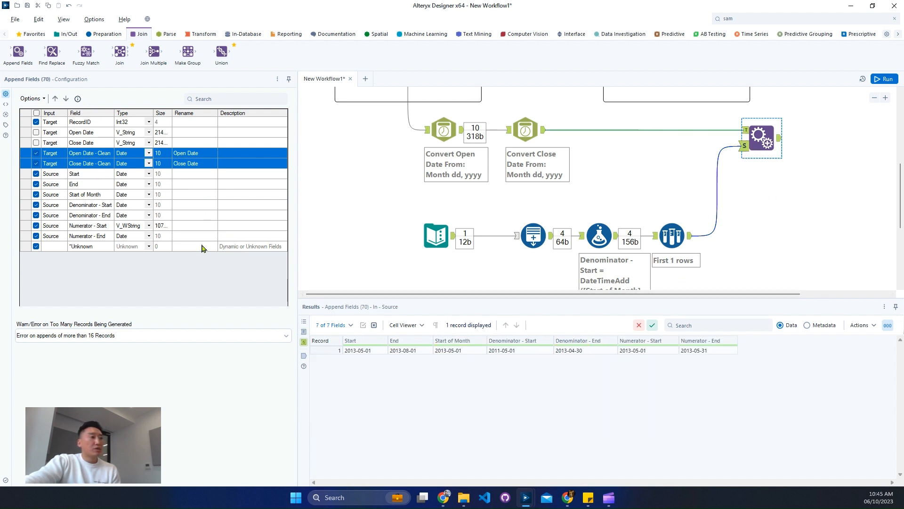
pyautogui.click(36, 175)
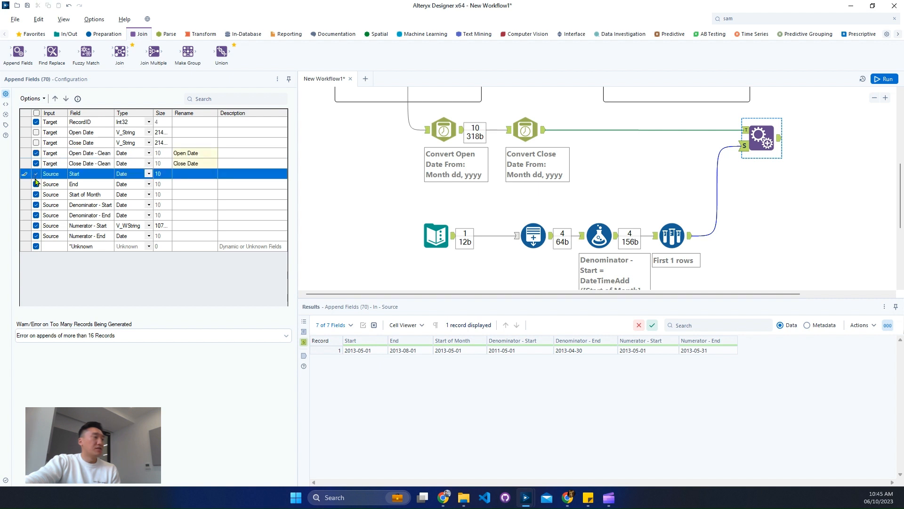
pyautogui.click(36, 184)
pyautogui.click(37, 195)
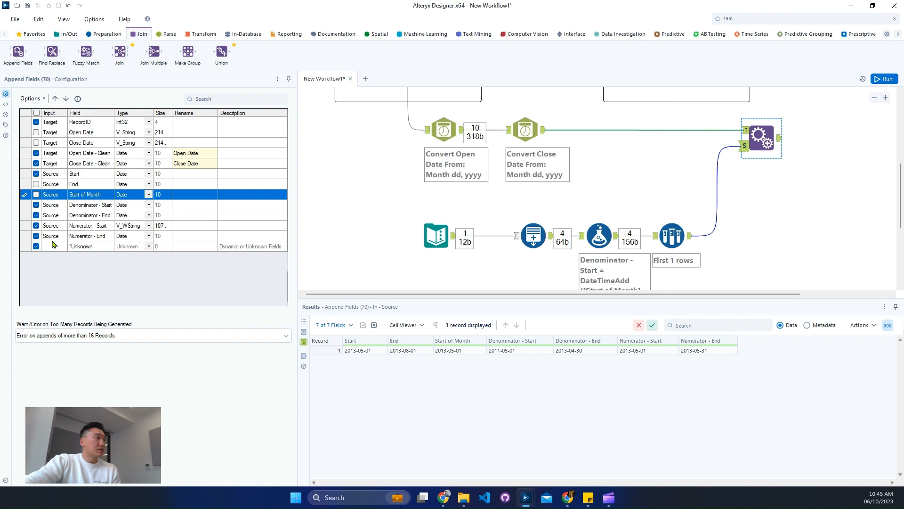
# Run the workflow and review the appended account dates alongside the denominator and numerator date ranges
pyautogui.click(884, 79)
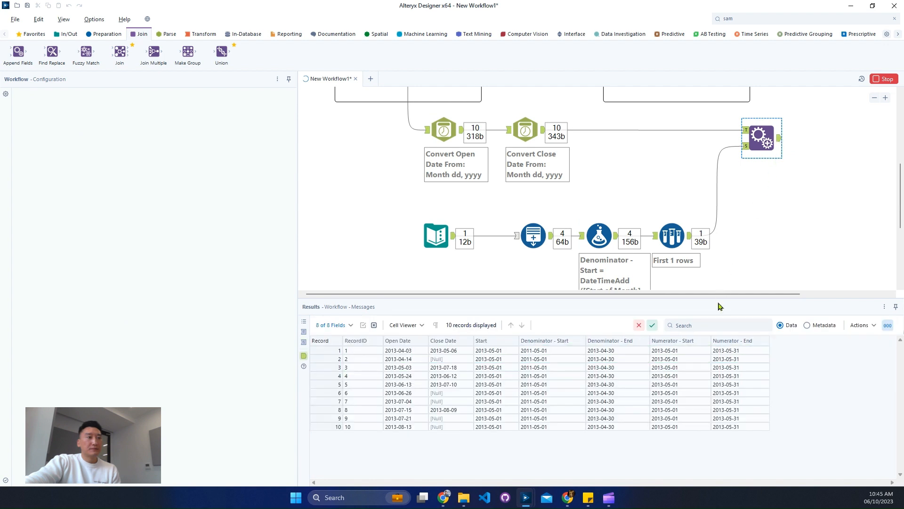
pyautogui.moveTo(728, 296); pyautogui.dragTo(879, 296)
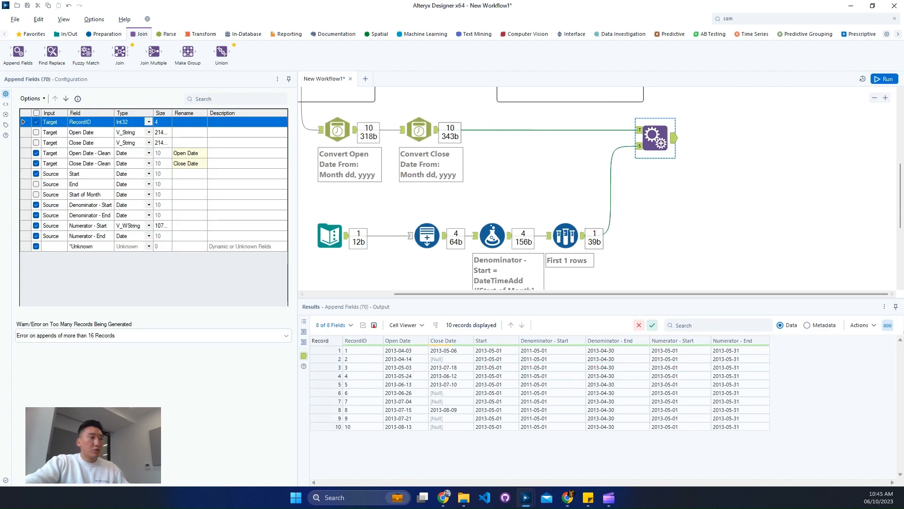
pyautogui.moveTo(339, 326); pyautogui.dragTo(474, 447)
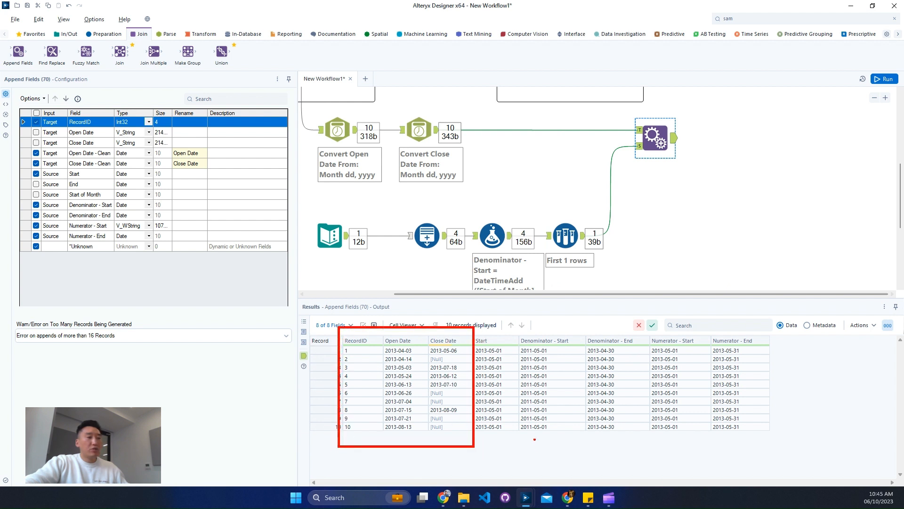
pyautogui.moveTo(477, 326)
pyautogui.mouseDown()
pyautogui.moveTo(590, 377)
pyautogui.moveTo(793, 444)
pyautogui.mouseUp()
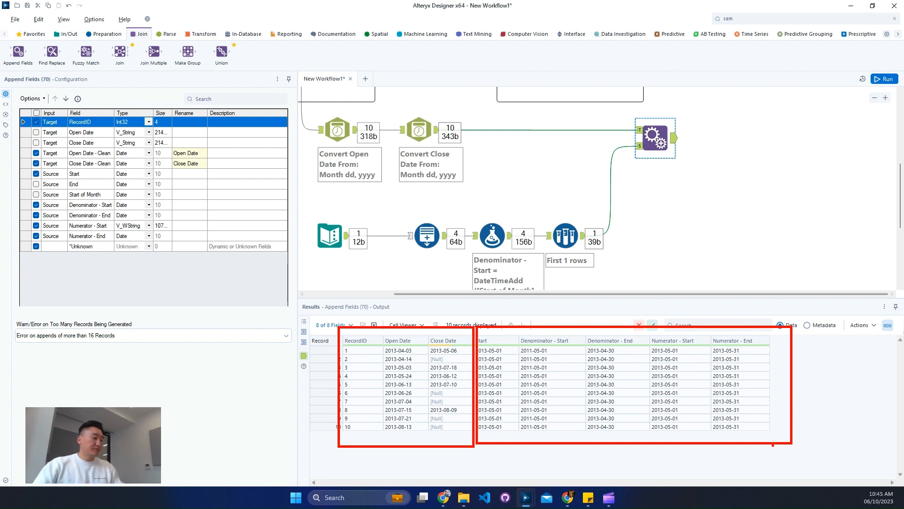
# Add two Filter tools to the canvas, both connected to the Append Fields output
pyautogui.press('Escape')
pyautogui.click(108, 34)
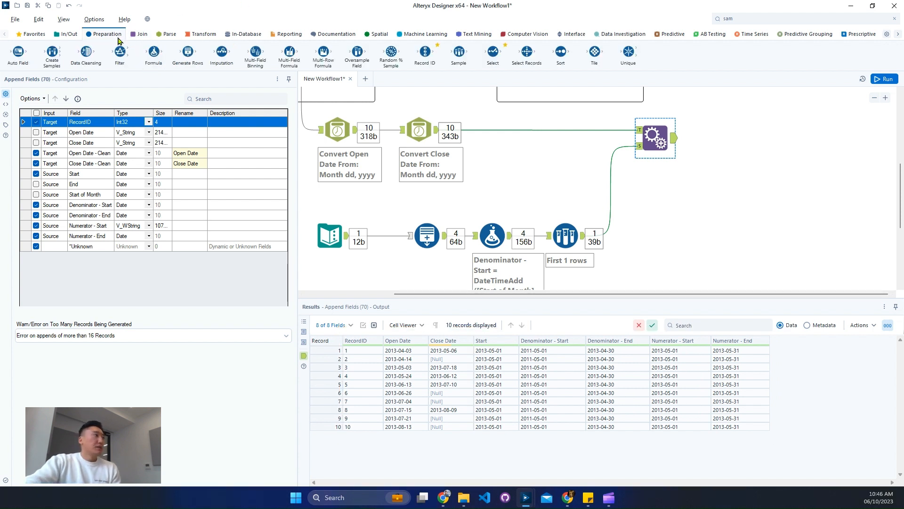
pyautogui.scroll(2, 661, 211)
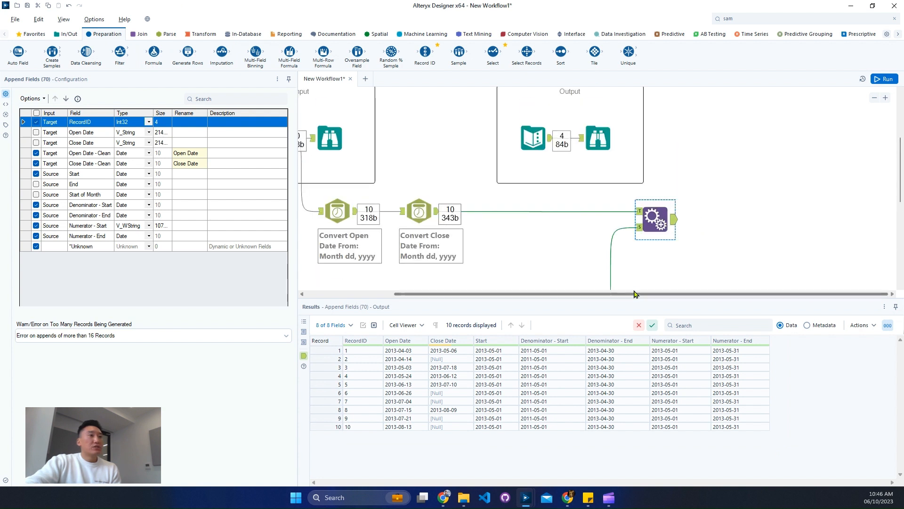
pyautogui.moveTo(120, 52); pyautogui.dragTo(744, 210)
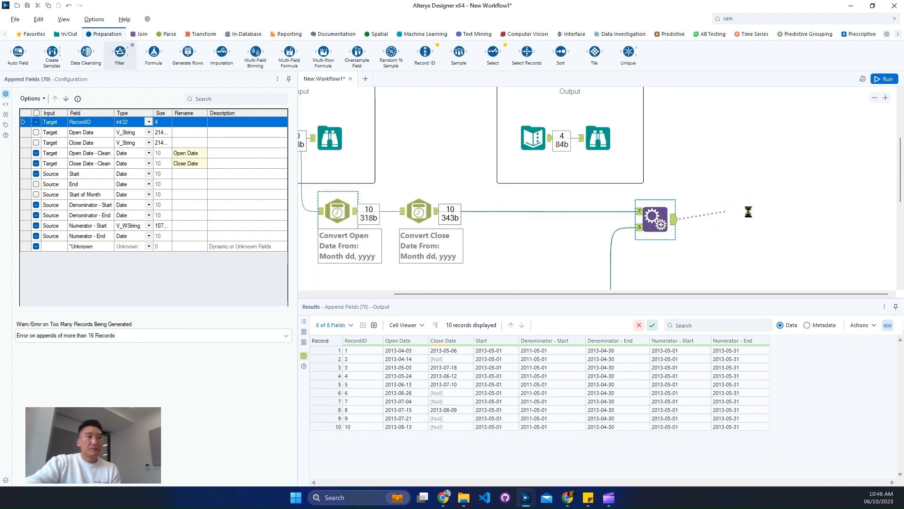
pyautogui.moveTo(118, 56); pyautogui.dragTo(818, 294)
pyautogui.moveTo(667, 261); pyautogui.dragTo(681, 286)
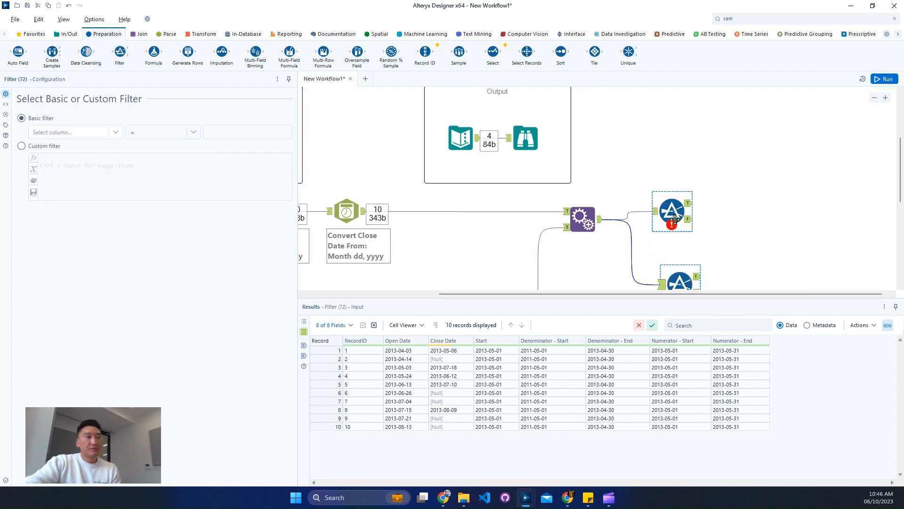
pyautogui.moveTo(669, 210); pyautogui.dragTo(675, 202)
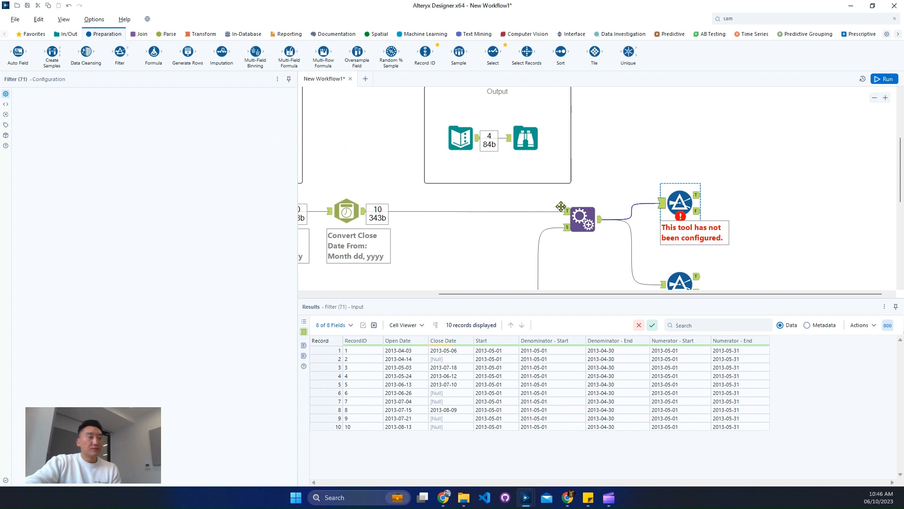
# Annotate the first Filter tool as "Numerator"
pyautogui.click(6, 127)
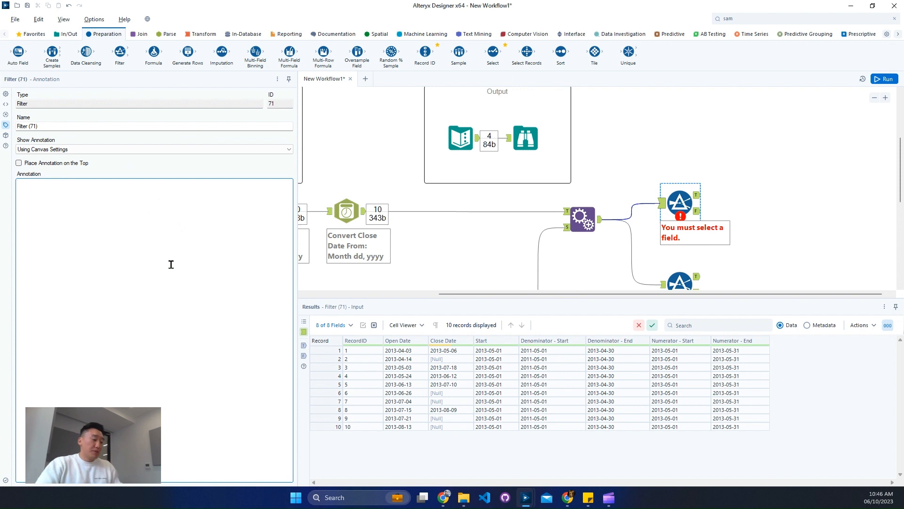
pyautogui.write('Numer')
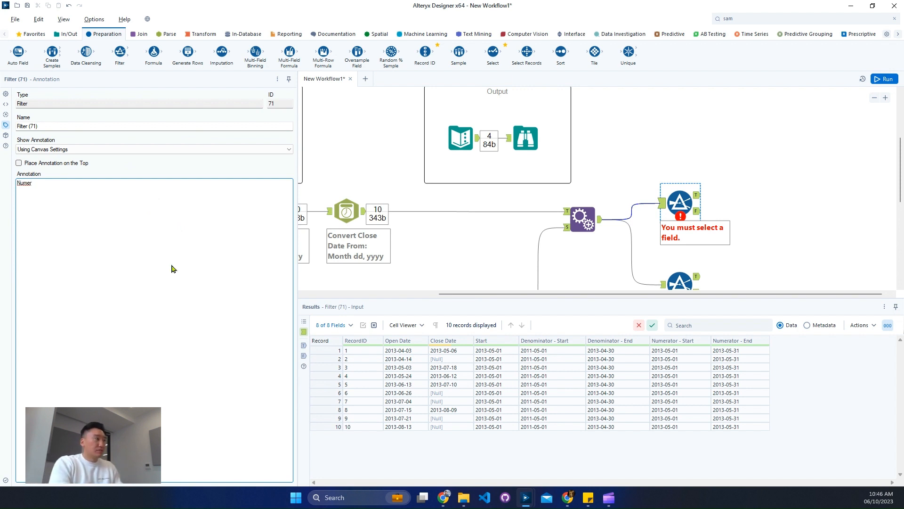
pyautogui.write('at')
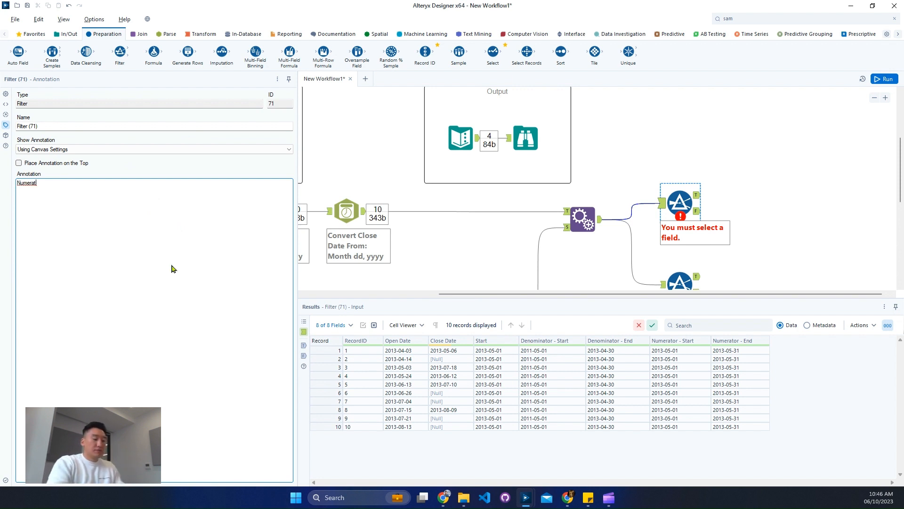
pyautogui.write('or')
# Annotate the second Filter tool as "Denominator", correcting its spelling
pyautogui.click(679, 282)
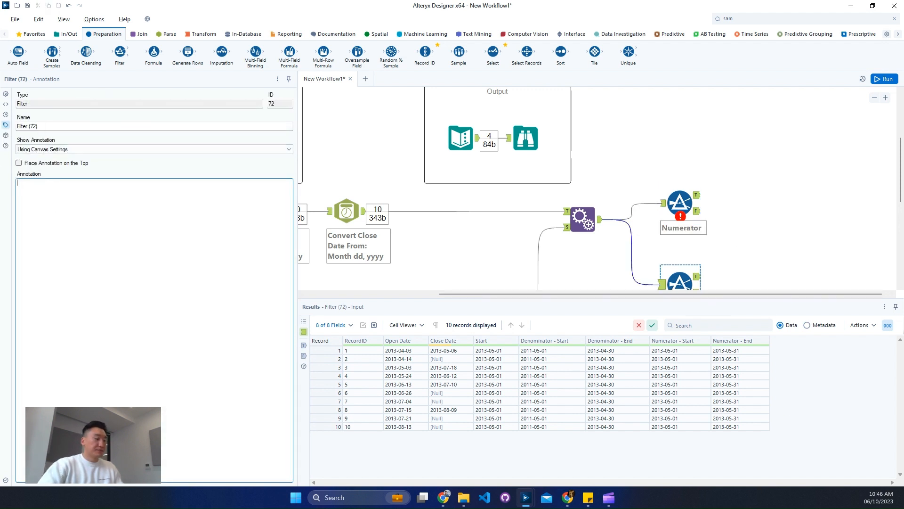
pyautogui.press('BackSpace')
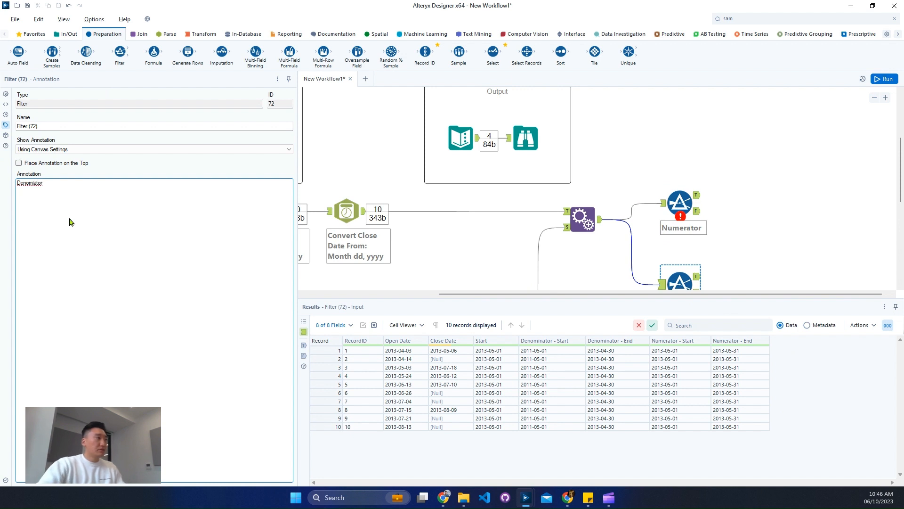
pyautogui.rightClick(30, 181)
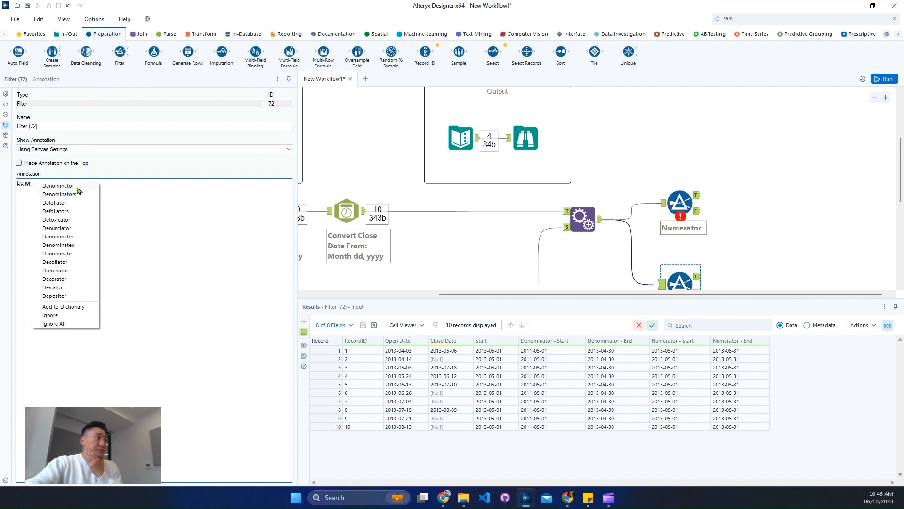
pyautogui.click(79, 188)
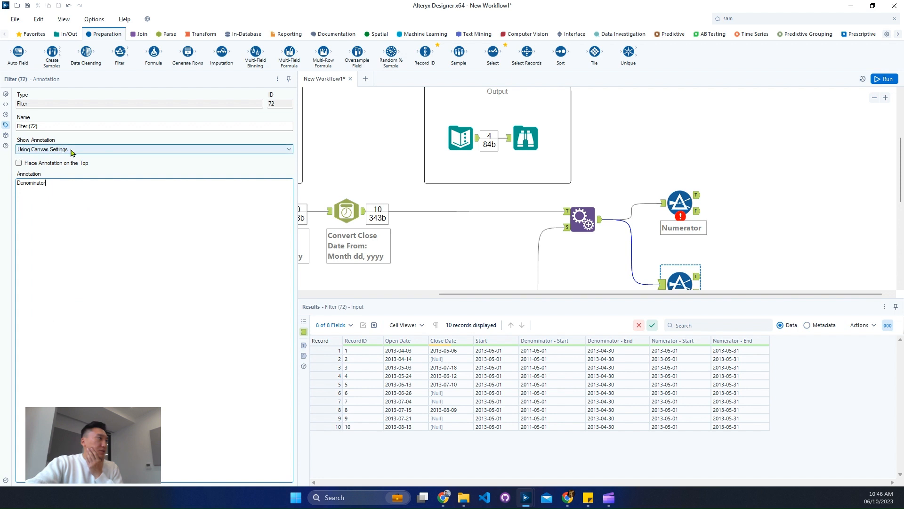
pyautogui.click(6, 95)
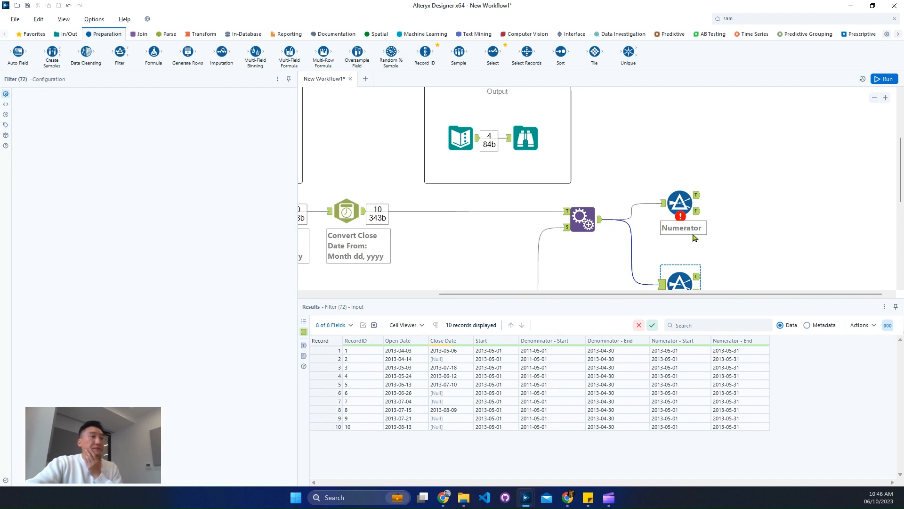
# Give the Numerator filter the custom expression [Close Date] >= [Numerator - Start] AND [Close Date] <= [Numerator - End]
pyautogui.click(673, 199)
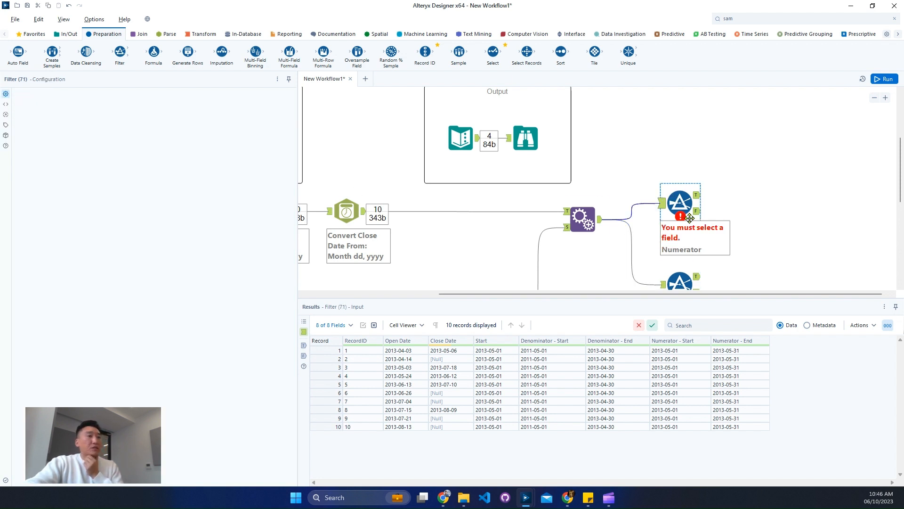
pyautogui.click(42, 147)
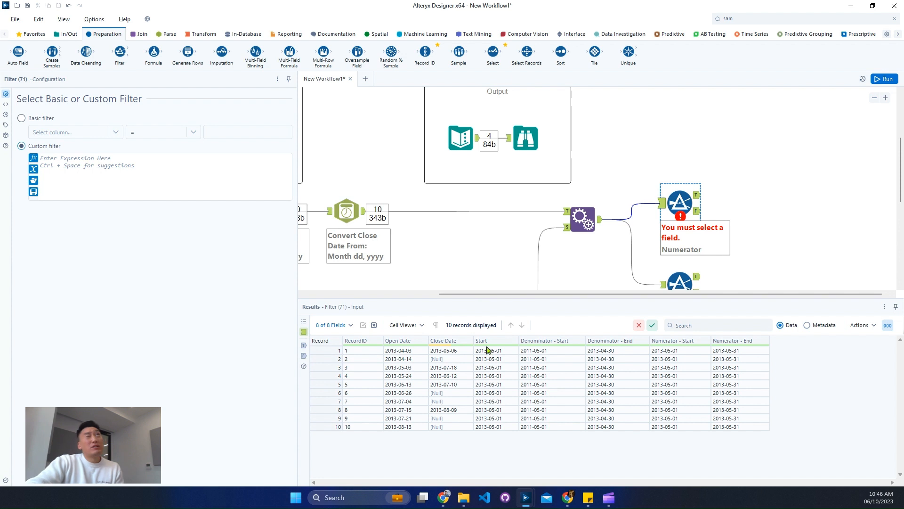
pyautogui.click(449, 353)
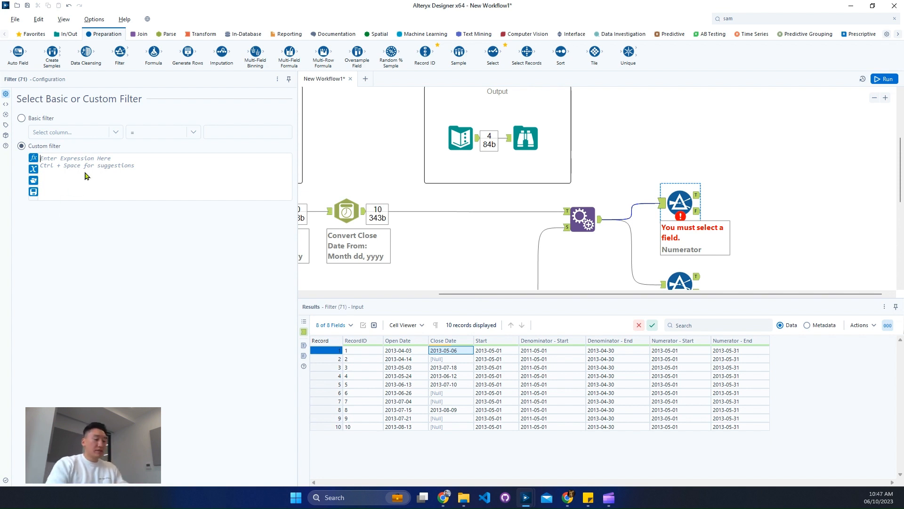
pyautogui.write('[Close Date]')
pyautogui.press('Return')
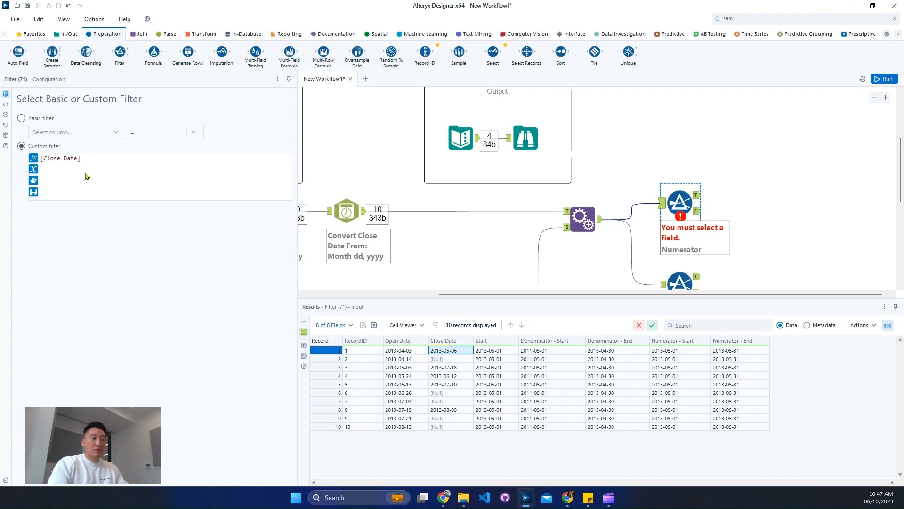
pyautogui.write('star')
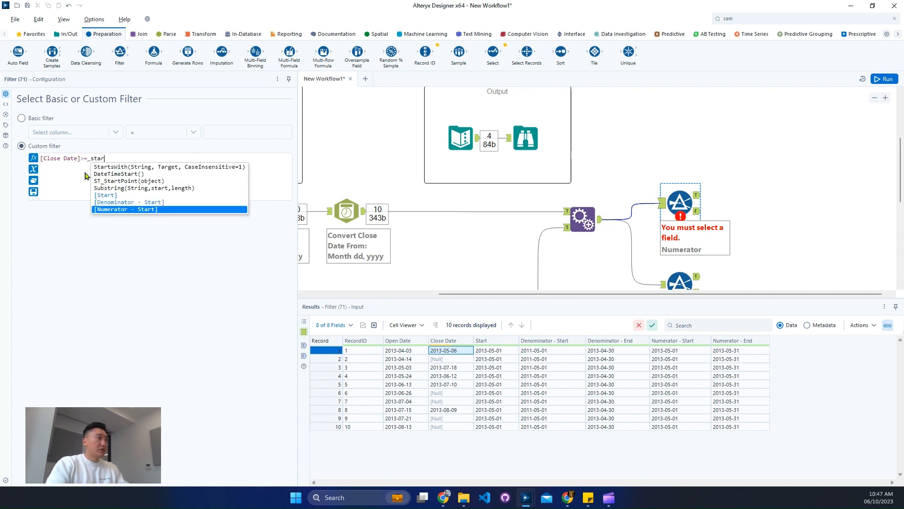
pyautogui.press('Return')
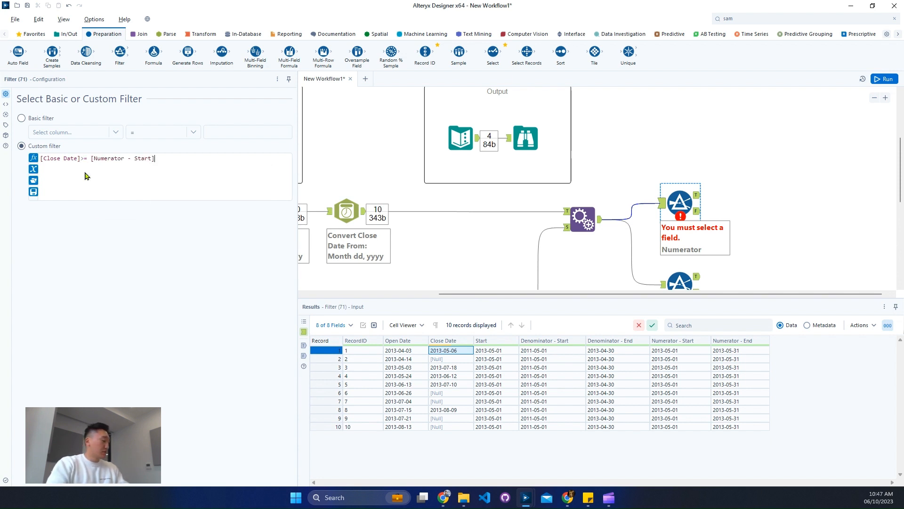
pyautogui.write('and')
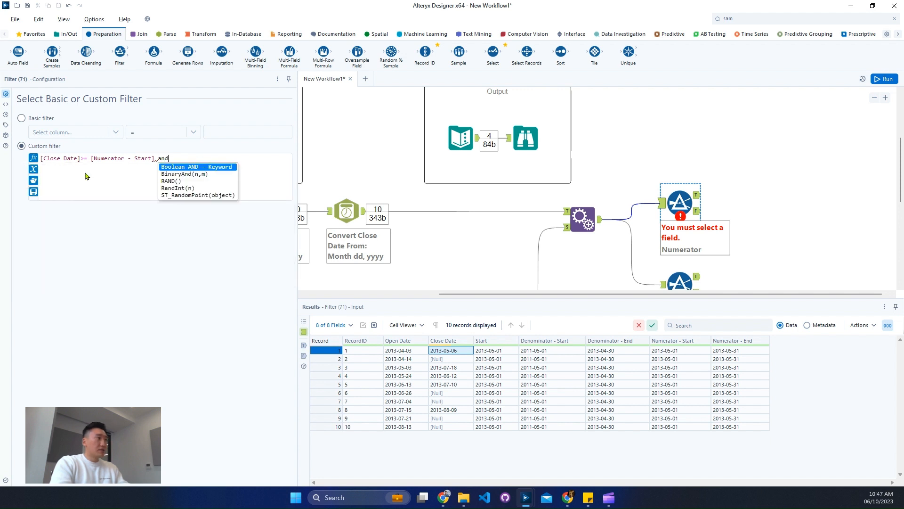
pyautogui.press('Return')
pyautogui.write('clos')
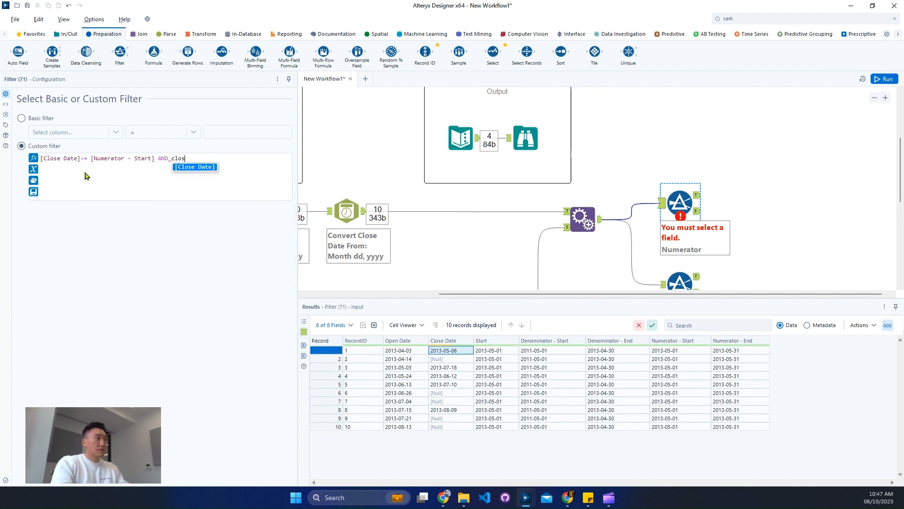
pyautogui.press('Return')
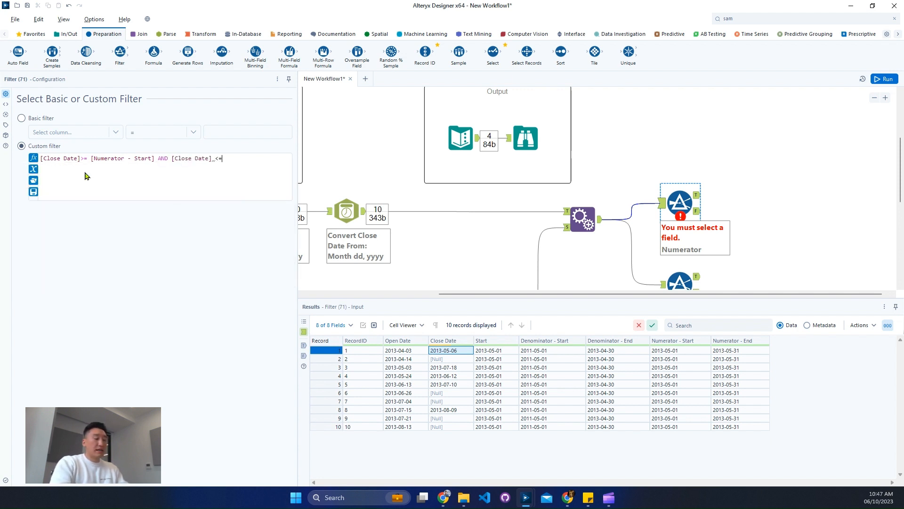
pyautogui.write('<= end')
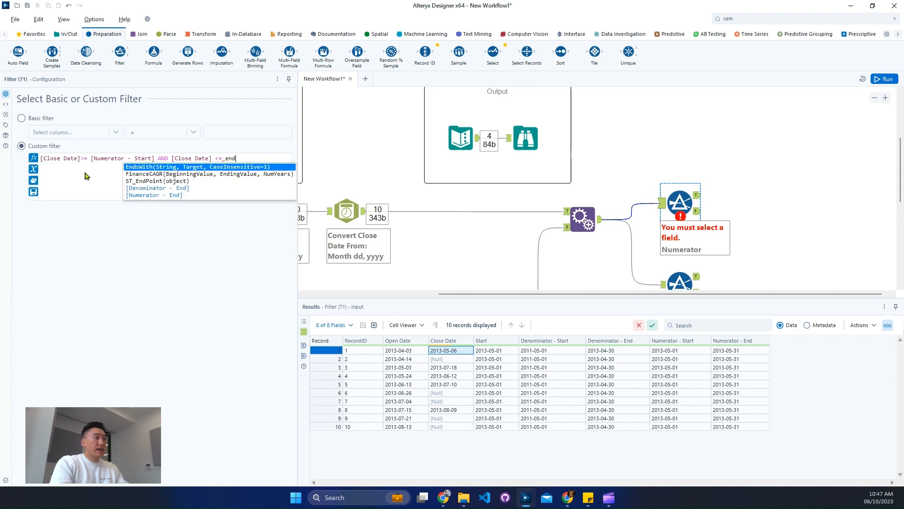
pyautogui.press('Down')
pyautogui.press('Down')
pyautogui.press('Down')
pyautogui.press('Down')
pyautogui.press('Return')
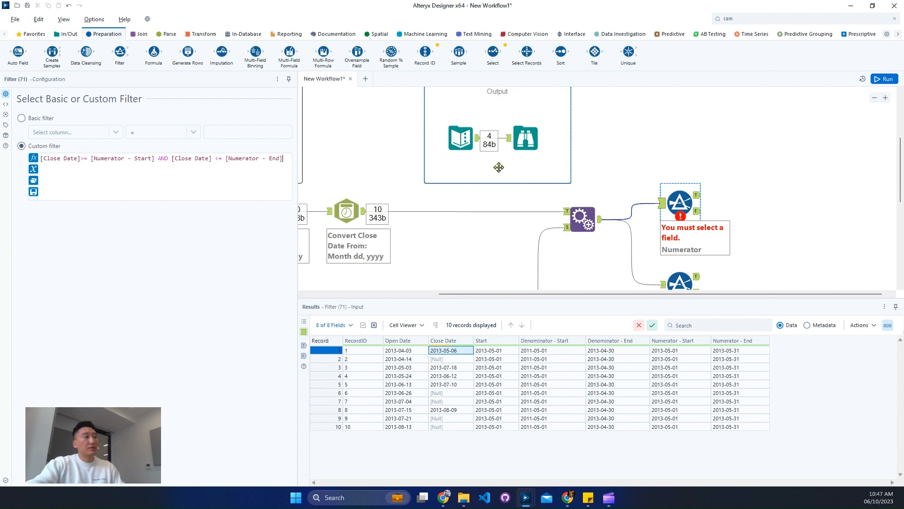
# Give the Denominator filter the custom expression [Open Date] >= [Denominator - Start] AND [Open Date] <= [Denominator - End]
pyautogui.scroll(-3, 496, 169)
pyautogui.moveTo(400, 179); pyautogui.dragTo(459, 248)
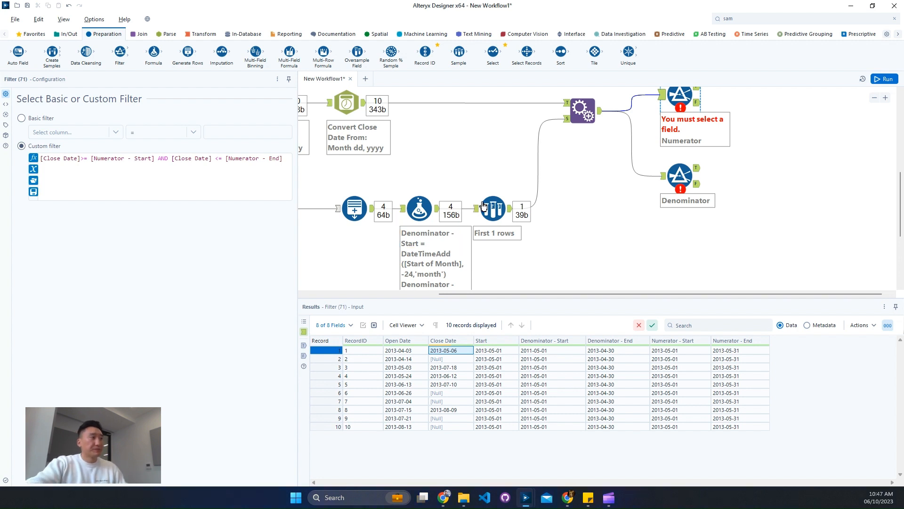
pyautogui.click(680, 175)
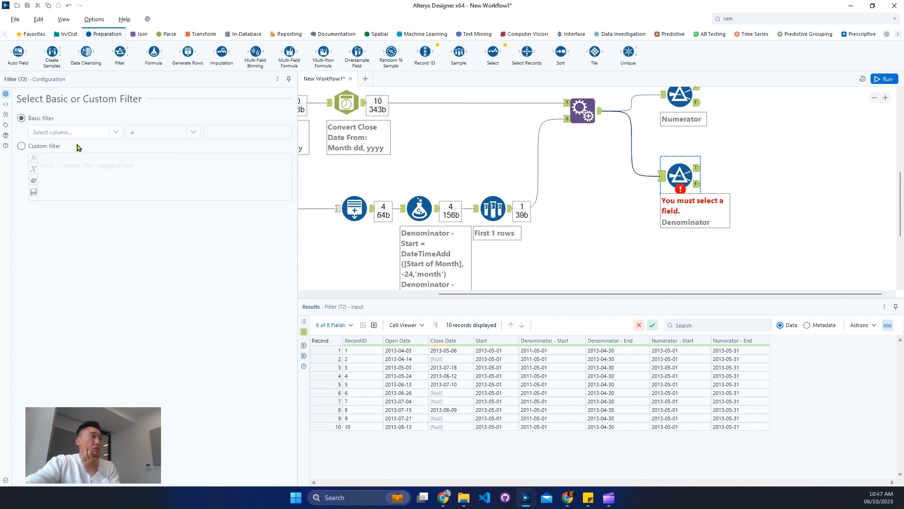
pyautogui.click(41, 147)
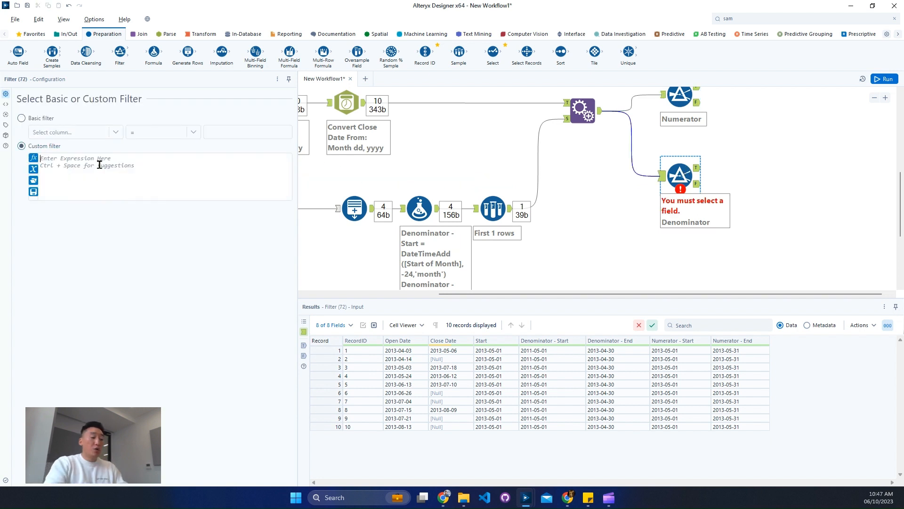
pyautogui.write('[Op')
pyautogui.press('Return')
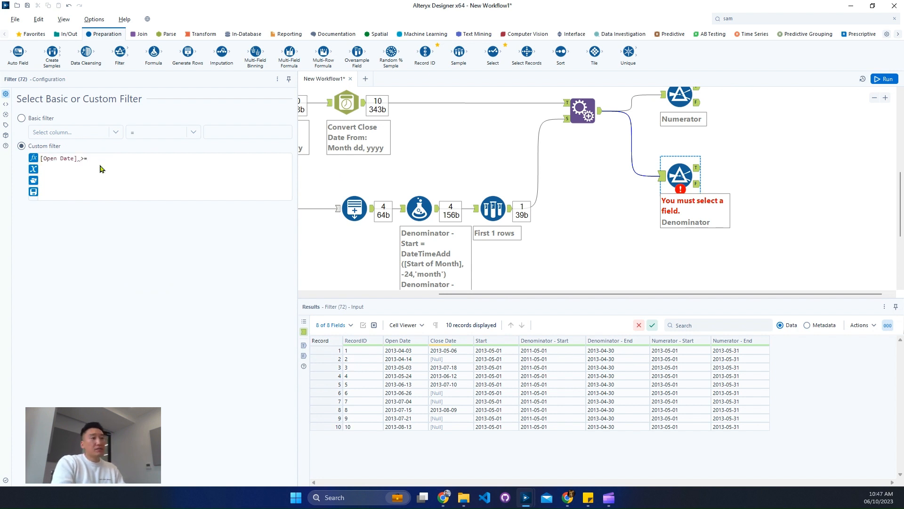
pyautogui.write('>= start')
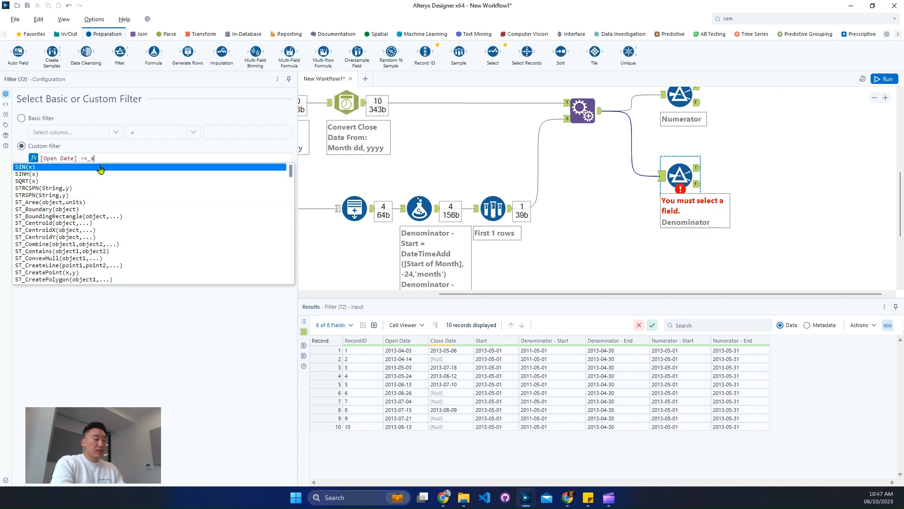
pyautogui.press('Up')
pyautogui.press('Up')
pyautogui.press('Return')
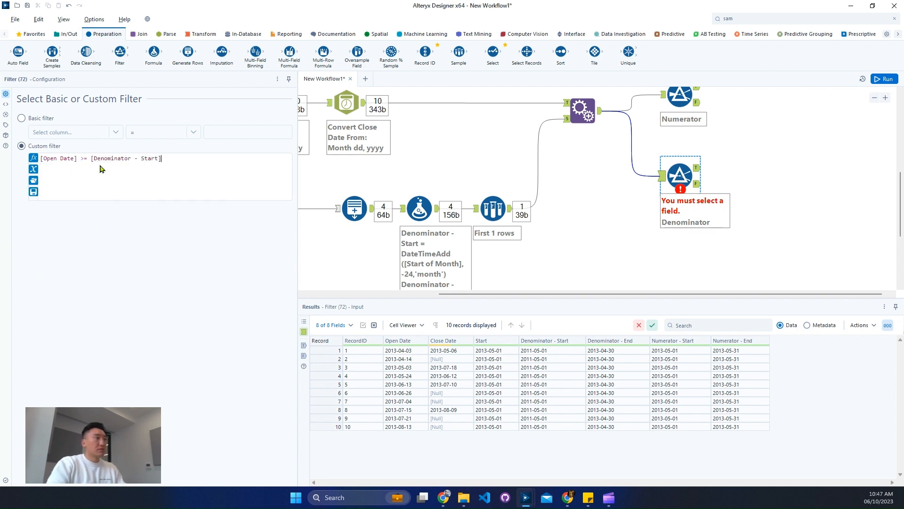
pyautogui.write('AND')
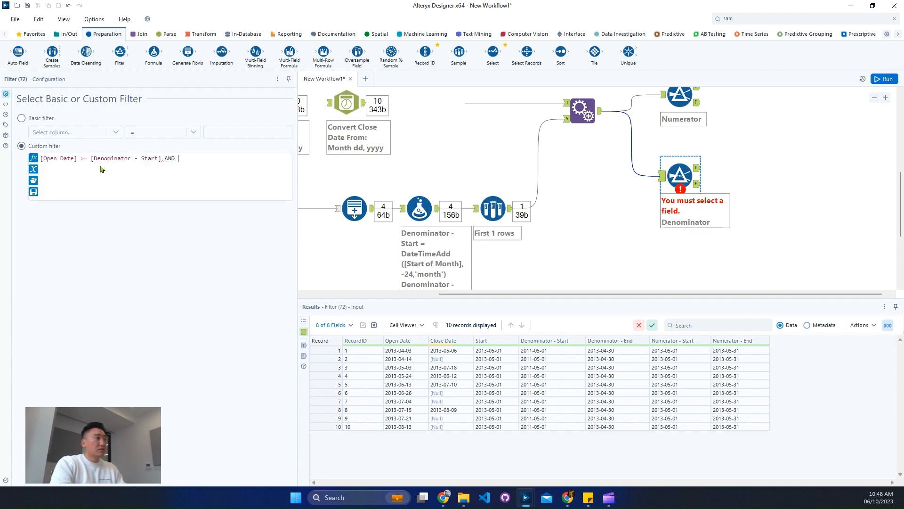
pyautogui.write('open')
pyautogui.press('Return')
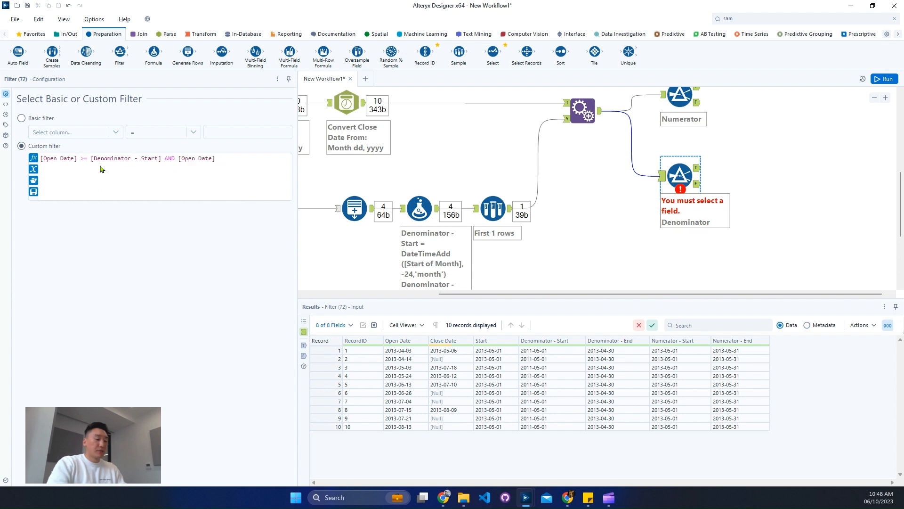
pyautogui.write('<= e')
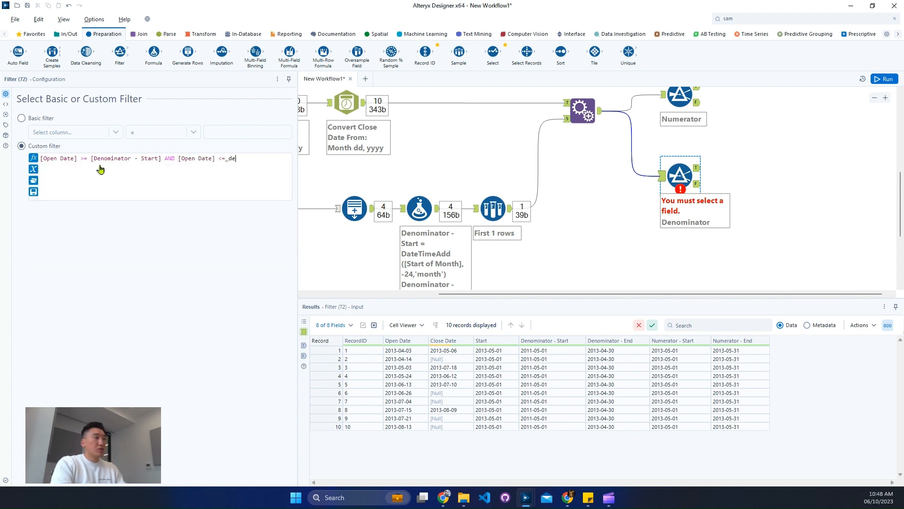
pyautogui.write('nd')
pyautogui.press('Up')
pyautogui.press('Up')
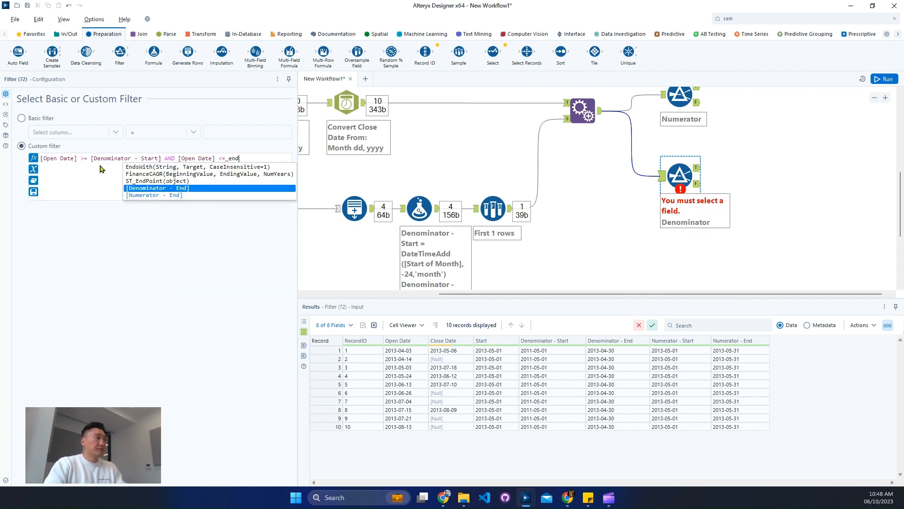
pyautogui.press('Return')
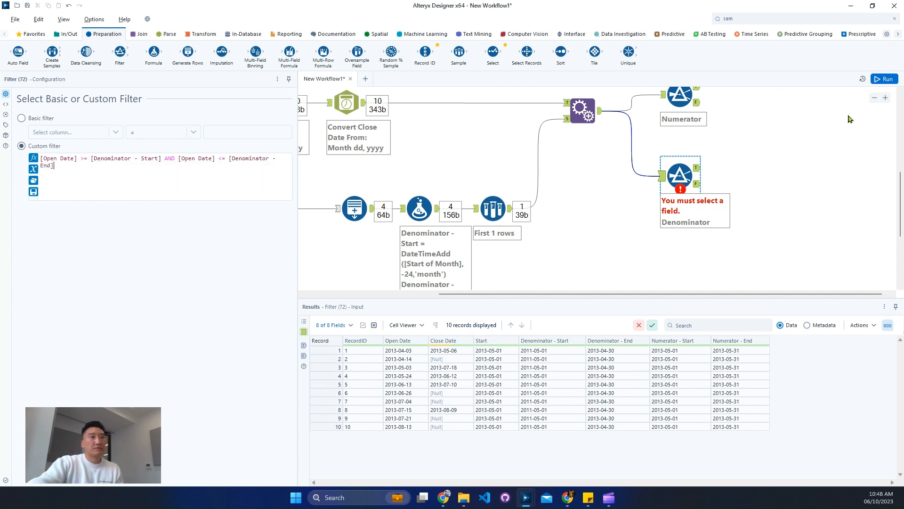
# Run the workflow and inspect the records passing the Numerator filter
pyautogui.click(871, 224)
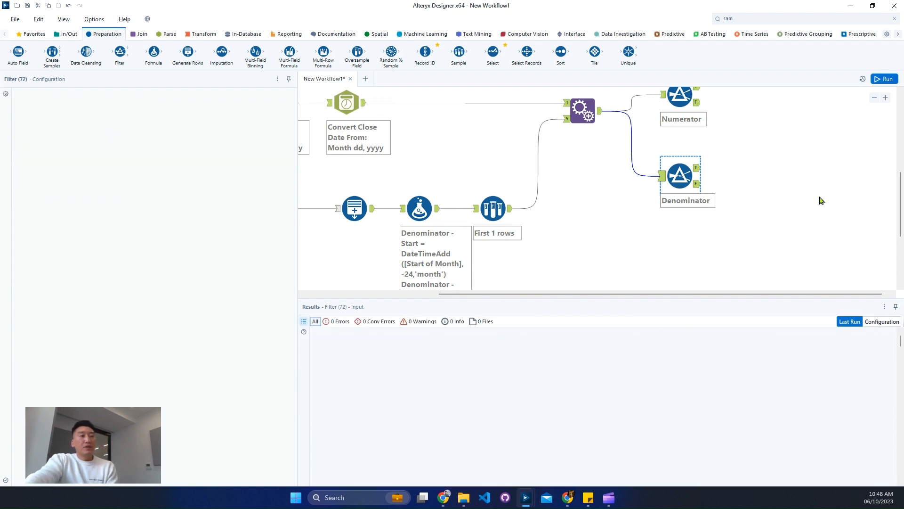
pyautogui.hotkey('ctrl', 'r')
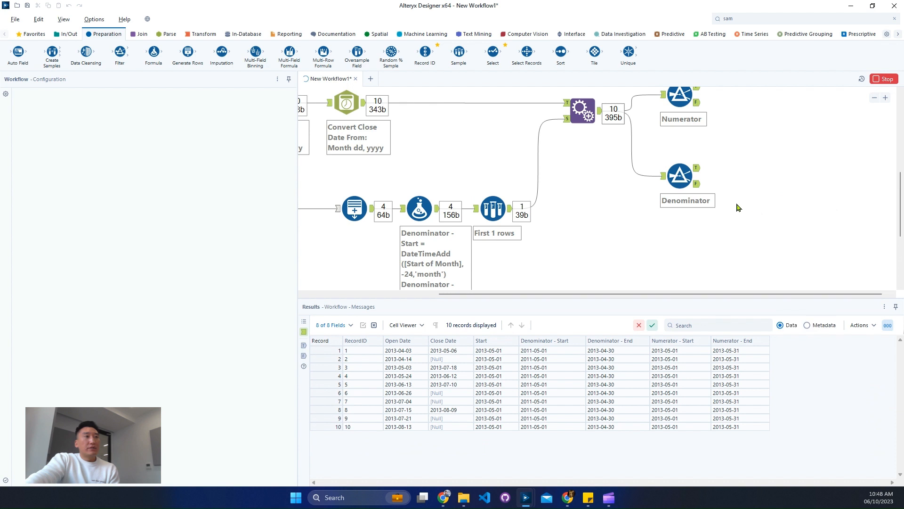
pyautogui.scroll(1, 738, 207)
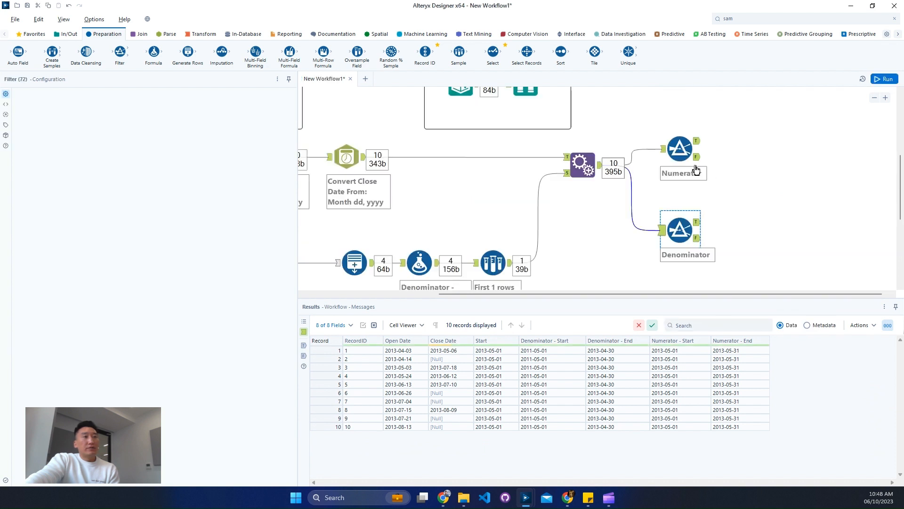
pyautogui.click(697, 140)
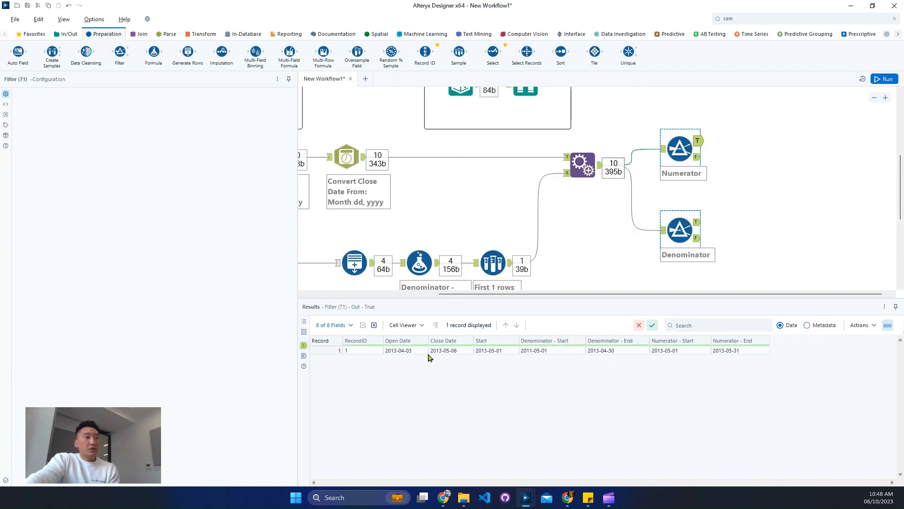
pyautogui.click(455, 352)
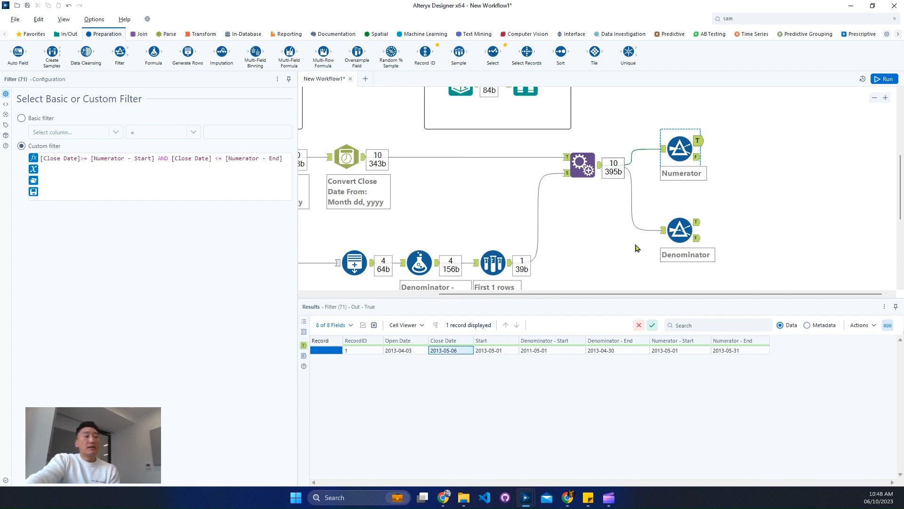
# Rerun the workflow and inspect the records passing the Denominator filter
pyautogui.scroll(-1, 638, 245)
pyautogui.click(701, 200)
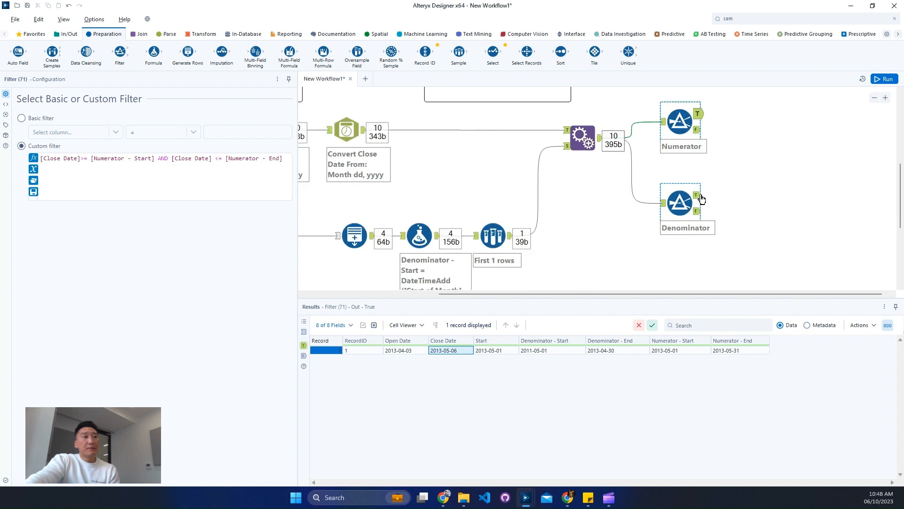
pyautogui.hotkey('ctrl', 'r')
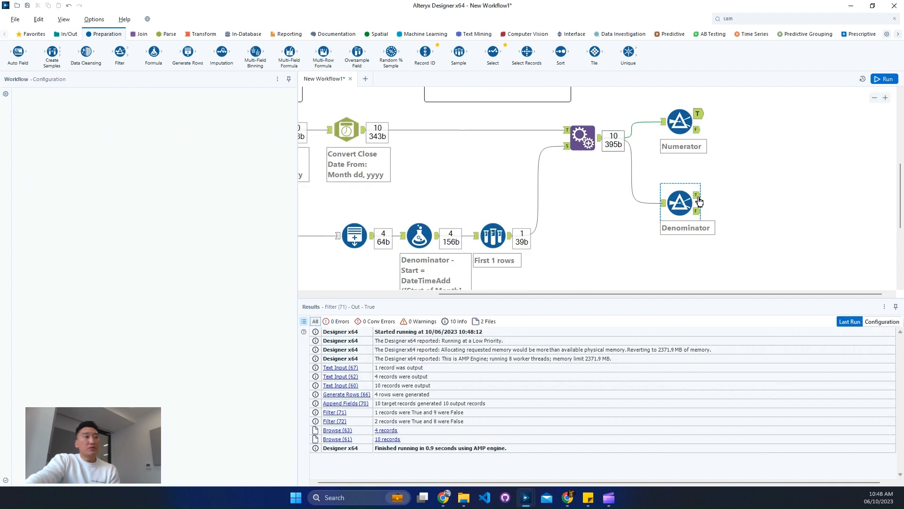
pyautogui.click(699, 200)
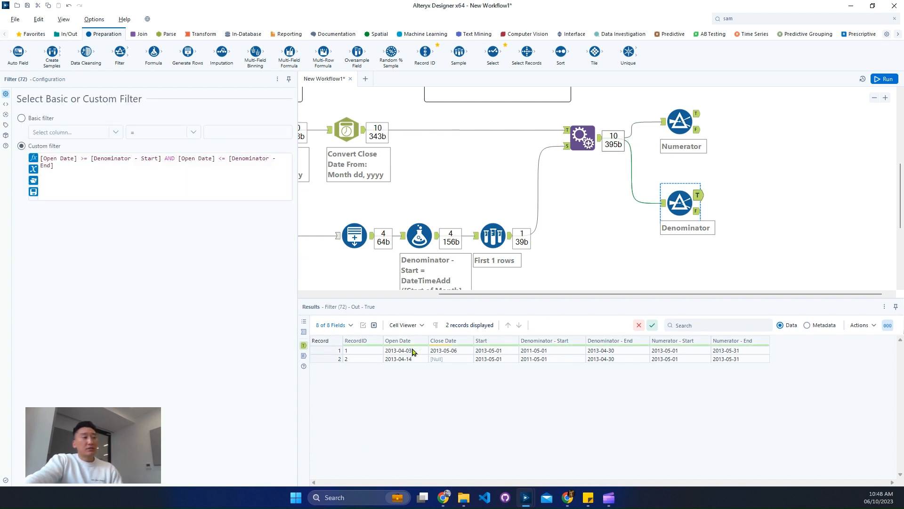
pyautogui.moveTo(412, 351); pyautogui.dragTo(414, 360)
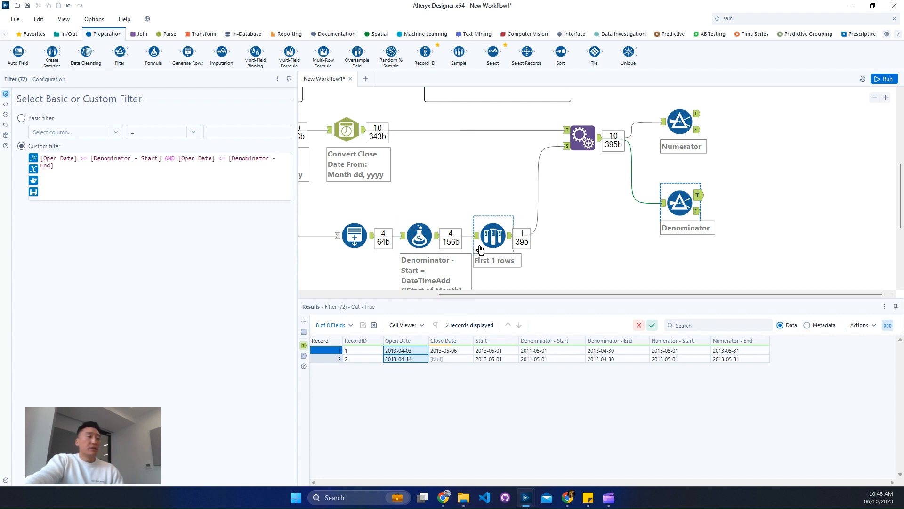
# Review the records shown by the Browse tool in the Output container
pyautogui.scroll(2, 480, 250)
pyautogui.click(526, 139)
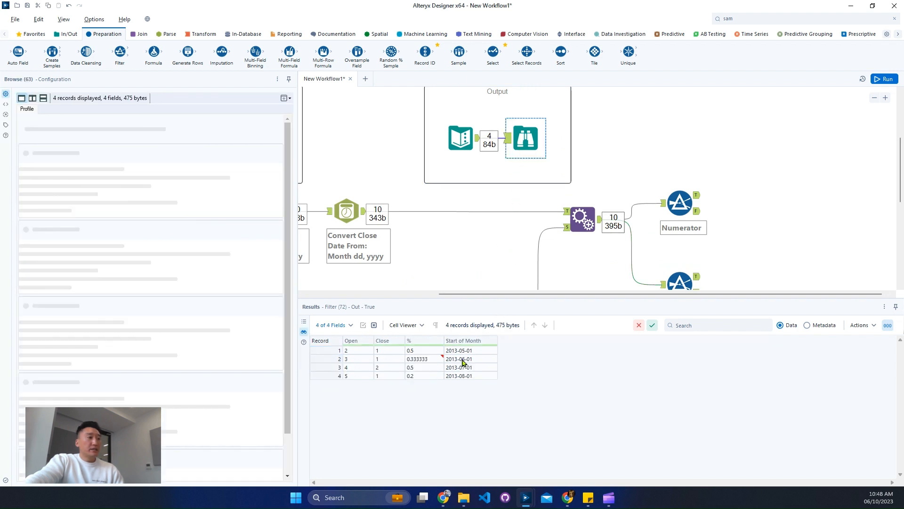
pyautogui.click(335, 350)
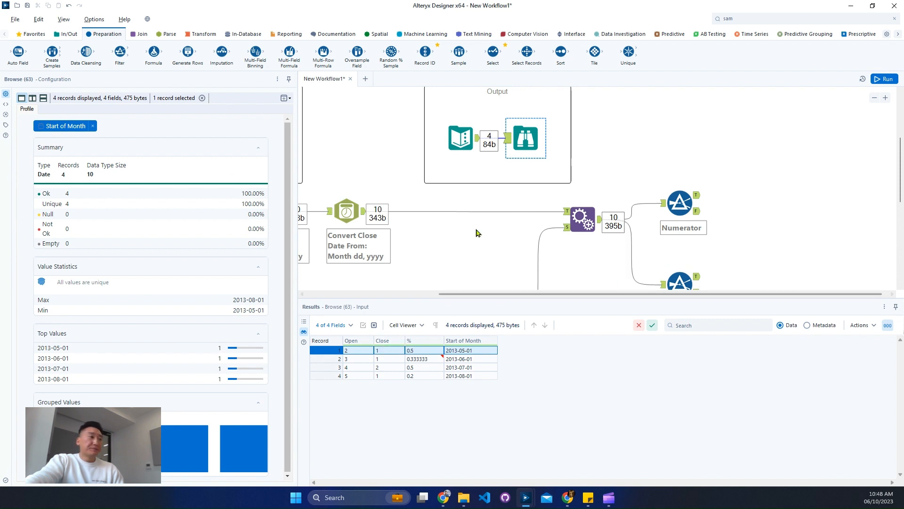
# Attach a Count Records tool to the True output of both the Numerator and Denominator filters and run the workflow
pyautogui.click(202, 34)
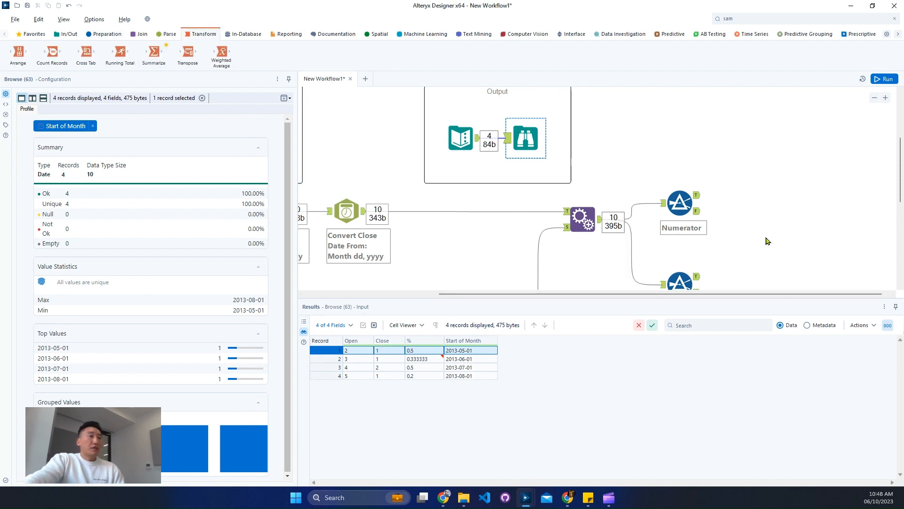
pyautogui.scroll(-1, 731, 202)
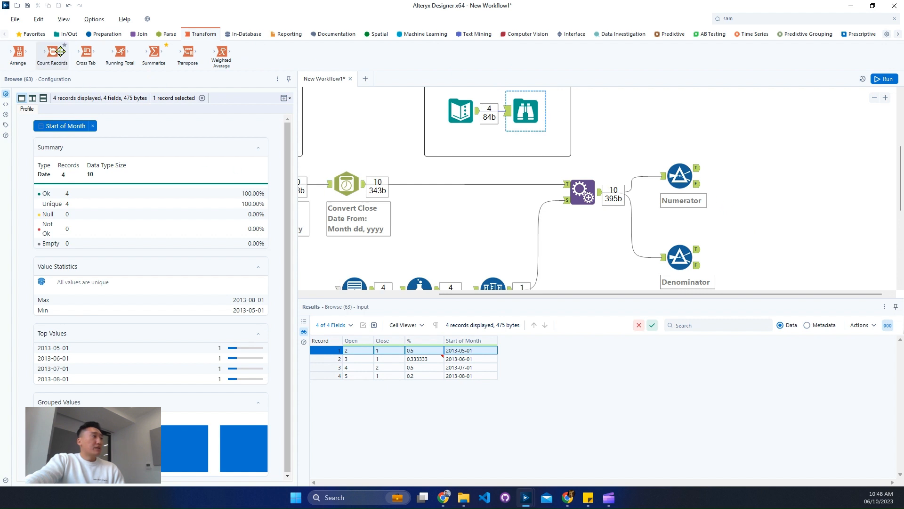
pyautogui.moveTo(52, 52); pyautogui.dragTo(760, 168)
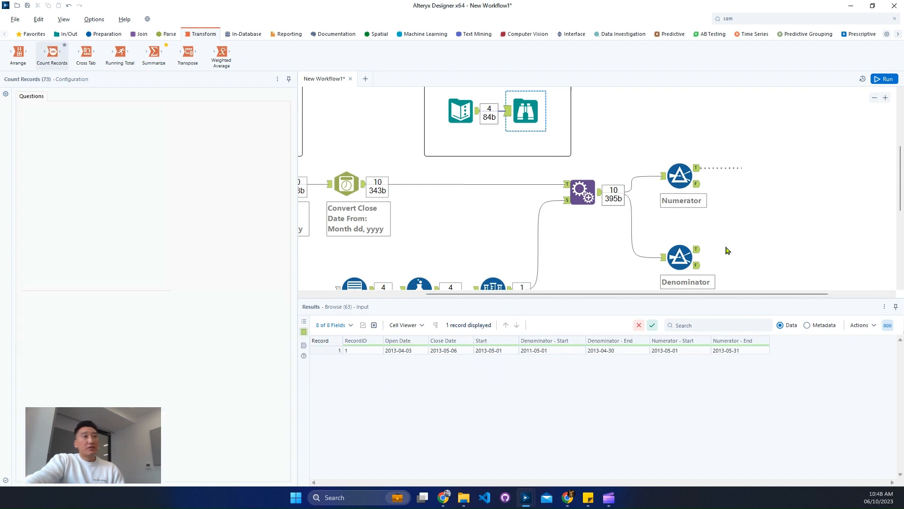
pyautogui.moveTo(53, 53); pyautogui.dragTo(753, 250)
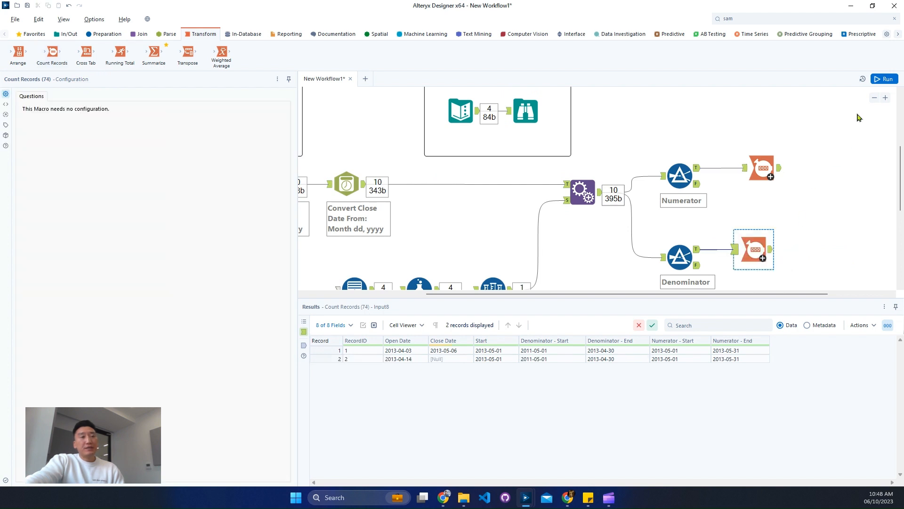
pyautogui.hotkey('ctrl', 'r')
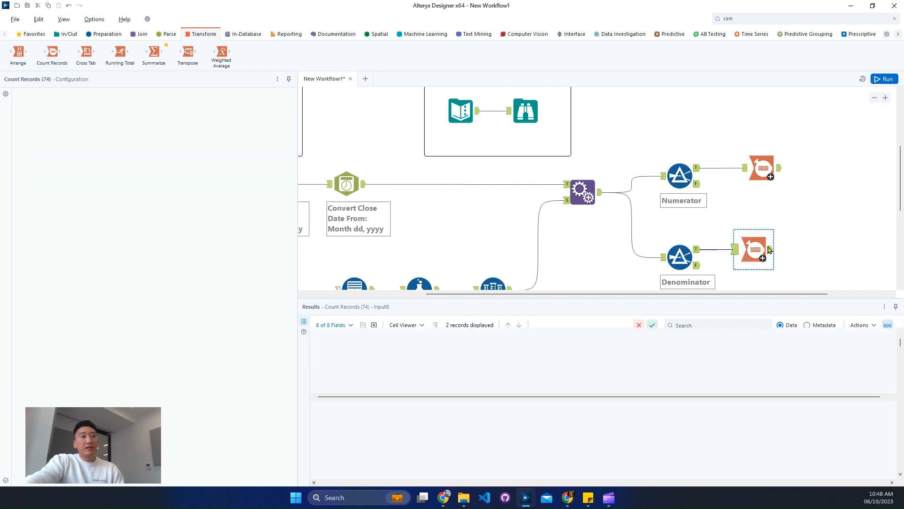
pyautogui.click(764, 169)
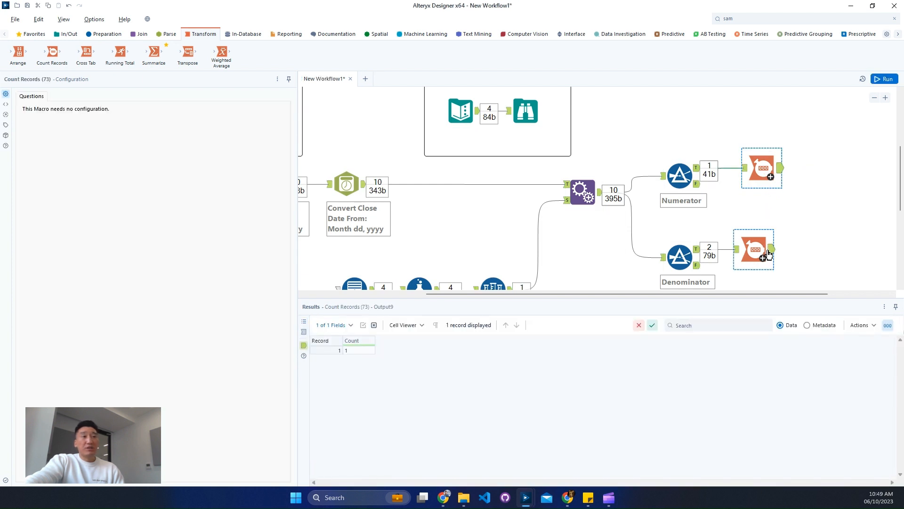
pyautogui.click(767, 250)
pyautogui.moveTo(752, 250); pyautogui.dragTo(759, 250)
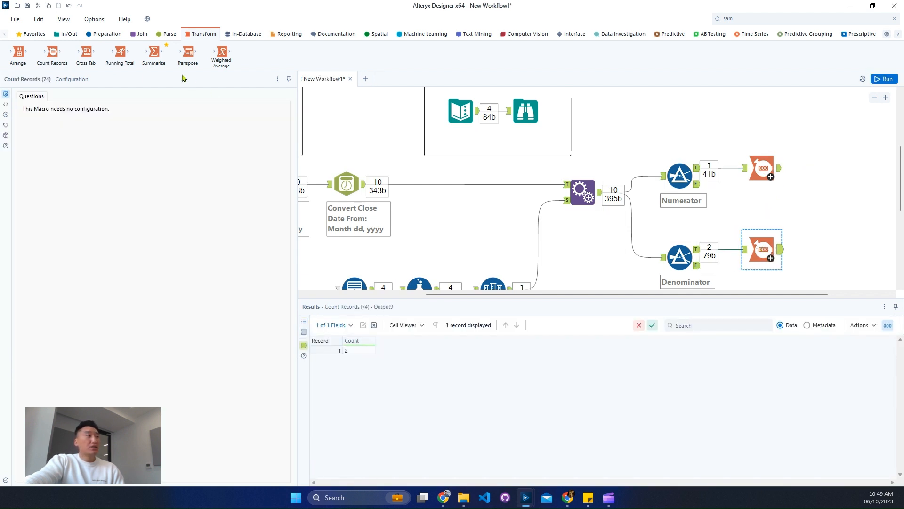
# Add an Append Fields tool taking the Numerator count as target and the Denominator count as source
pyautogui.click(147, 35)
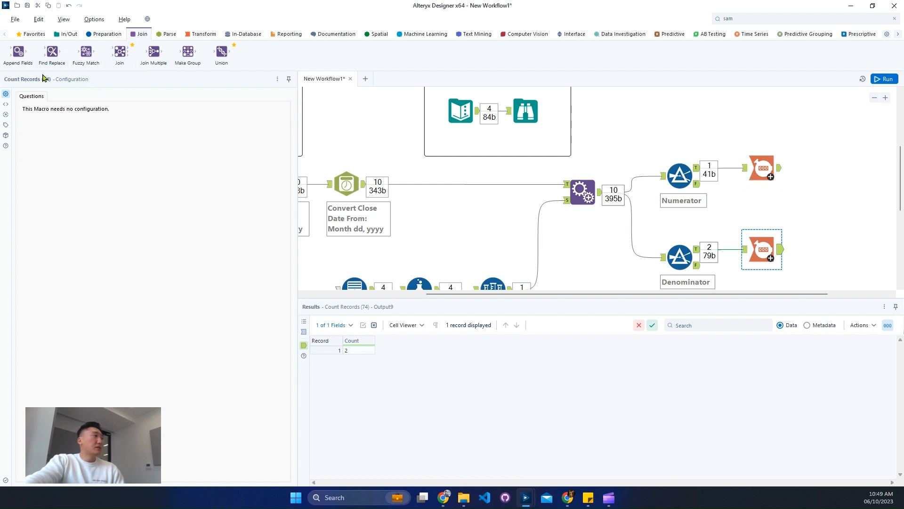
pyautogui.moveTo(18, 52); pyautogui.dragTo(843, 184)
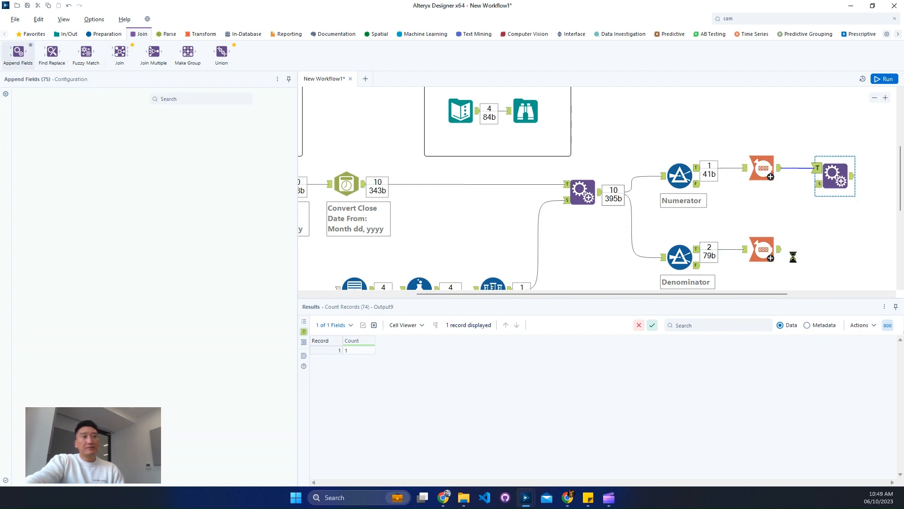
pyautogui.moveTo(780, 249); pyautogui.dragTo(816, 183)
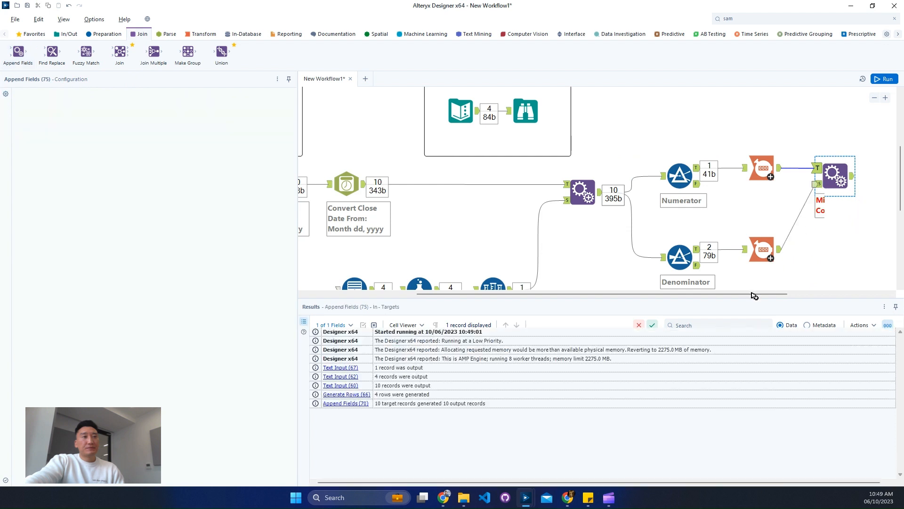
pyautogui.moveTo(754, 296); pyautogui.dragTo(821, 294)
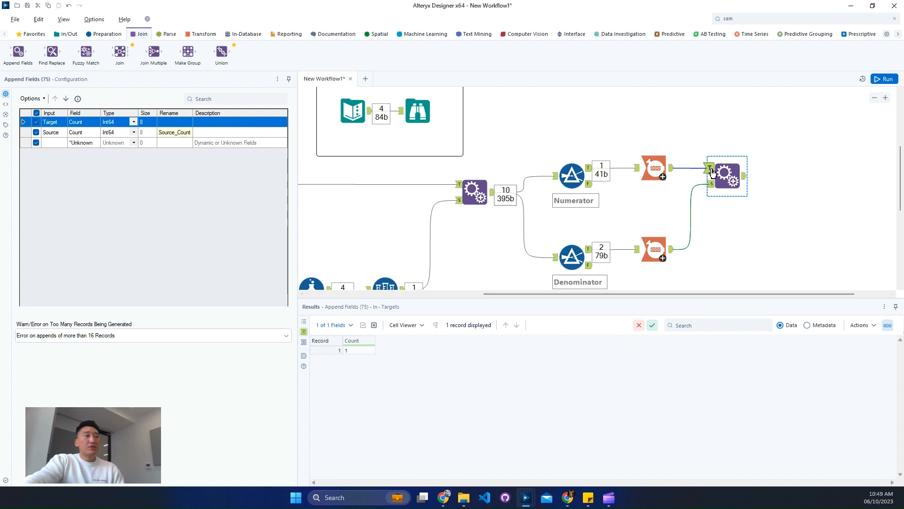
# Rename the appended target count field to Close and the source count field to Open, then run the workflow
pyautogui.click(168, 122)
pyautogui.write('Clos')
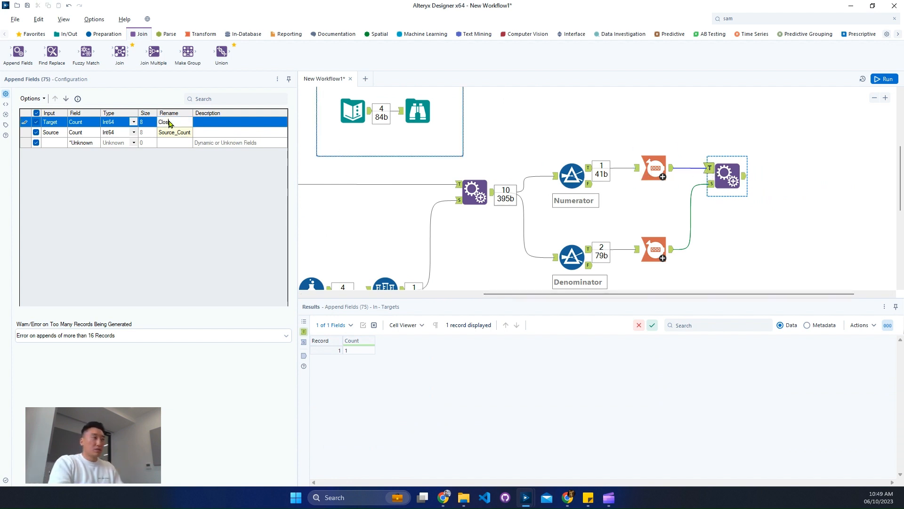
pyautogui.press('Down')
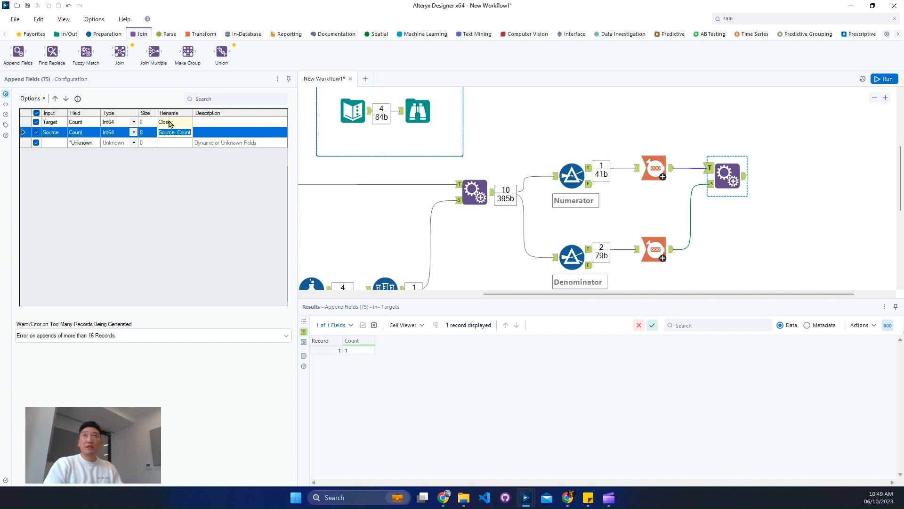
pyautogui.write('Open')
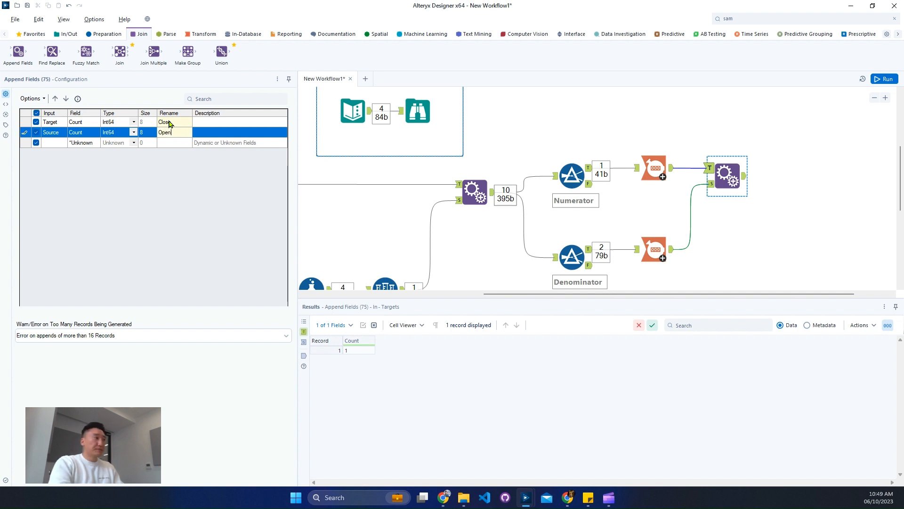
pyautogui.click(884, 78)
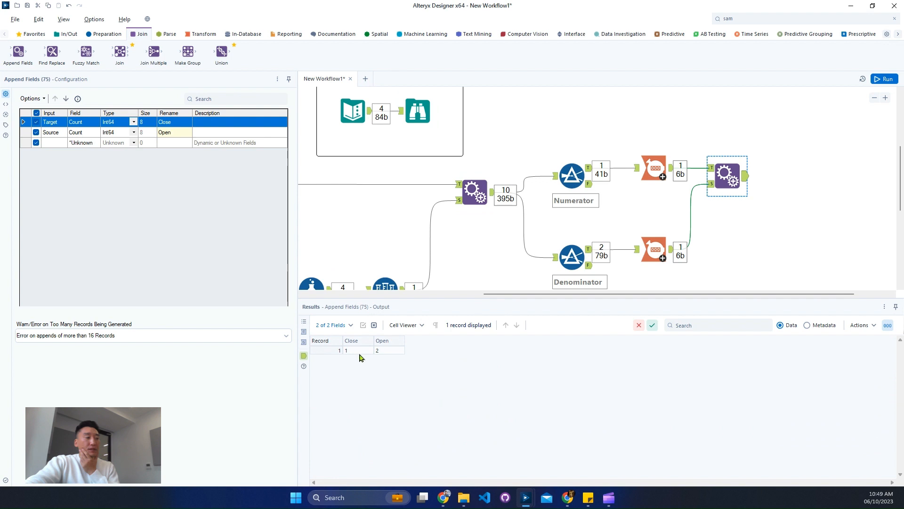
pyautogui.click(397, 351)
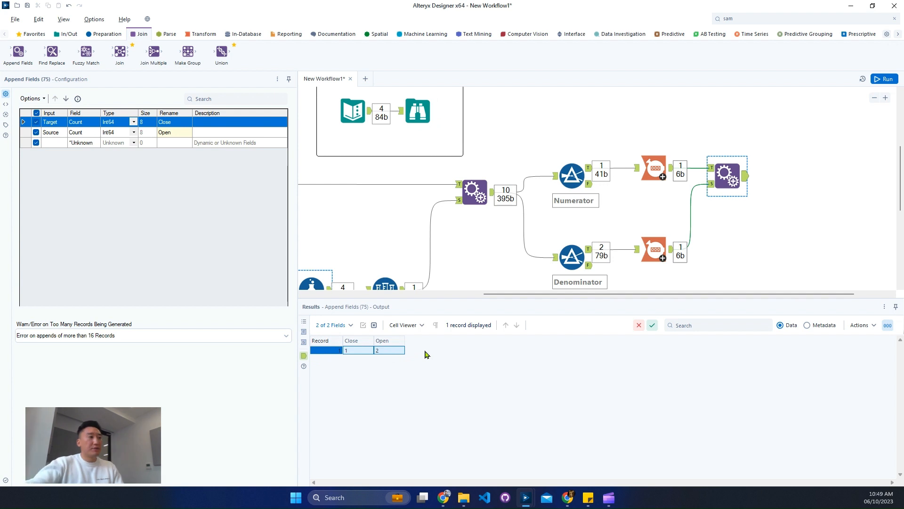
# Rerun the whole workflow and review the Formula tool's start and end date columns for each month
pyautogui.click(875, 98)
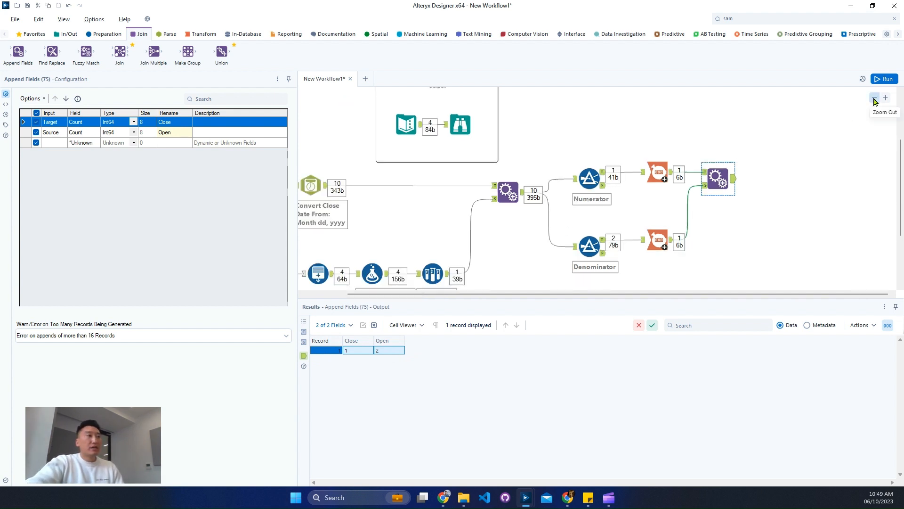
pyautogui.click(874, 98)
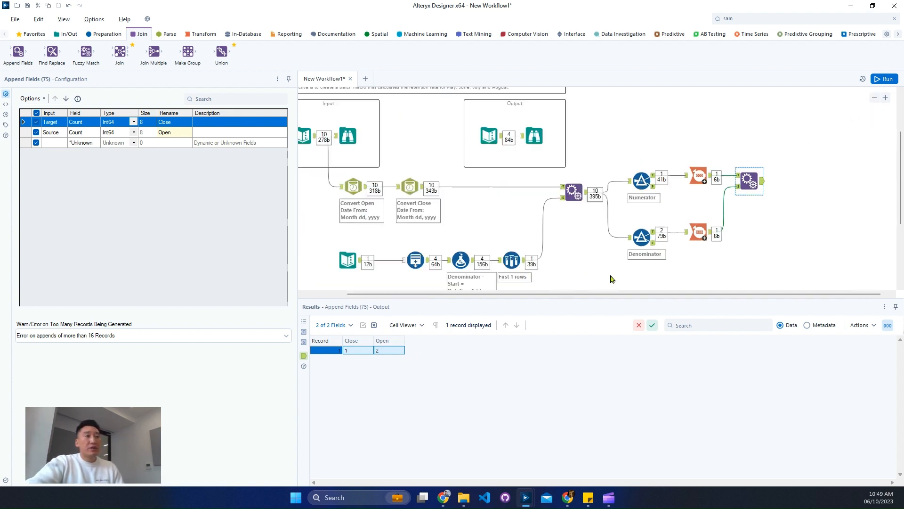
pyautogui.scroll(-3, 662, 248)
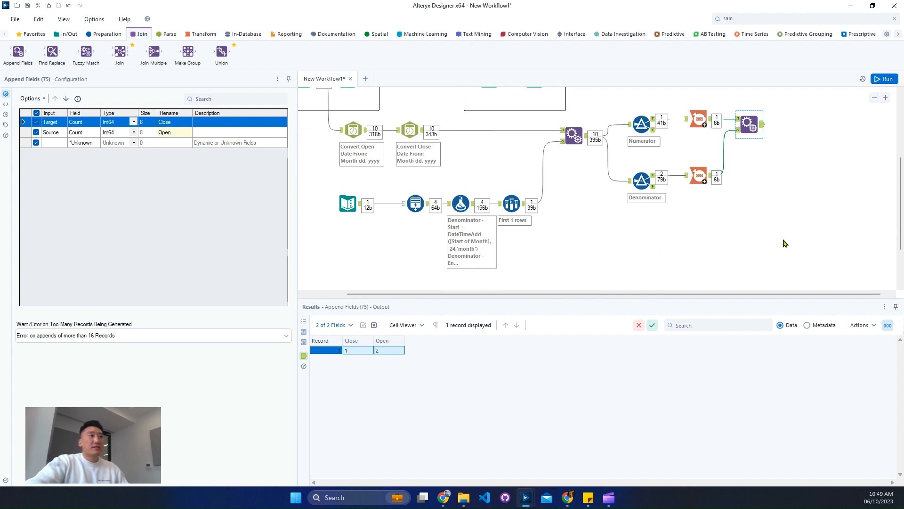
pyautogui.moveTo(803, 237); pyautogui.dragTo(642, 112)
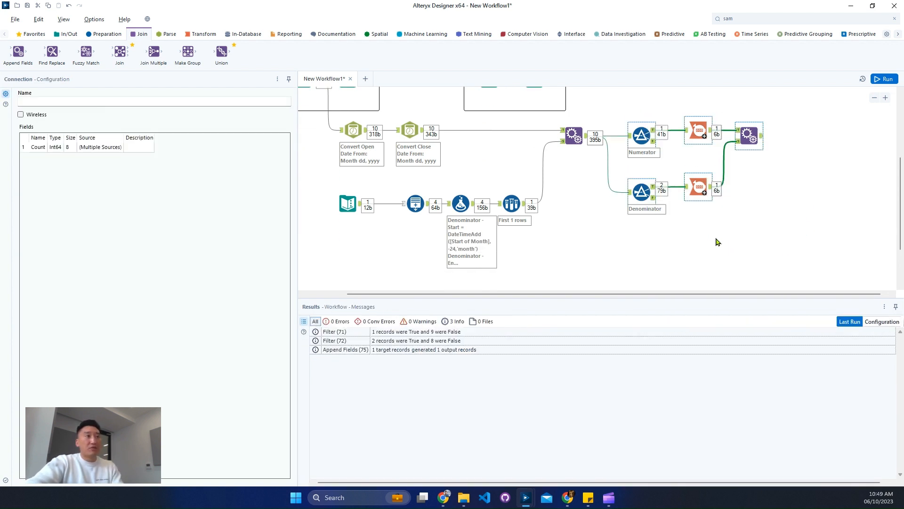
pyautogui.hotkey('ctrl', 'r')
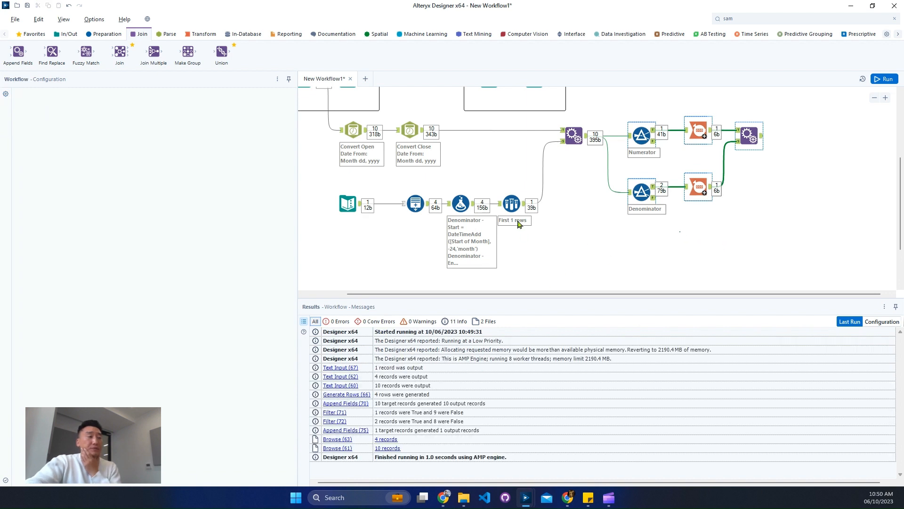
pyautogui.click(487, 207)
pyautogui.click(477, 207)
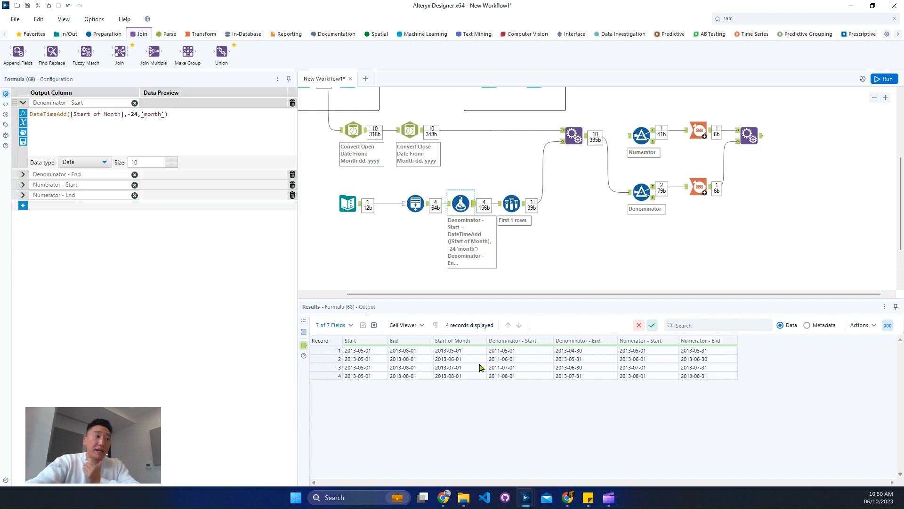
pyautogui.moveTo(462, 351); pyautogui.dragTo(467, 375)
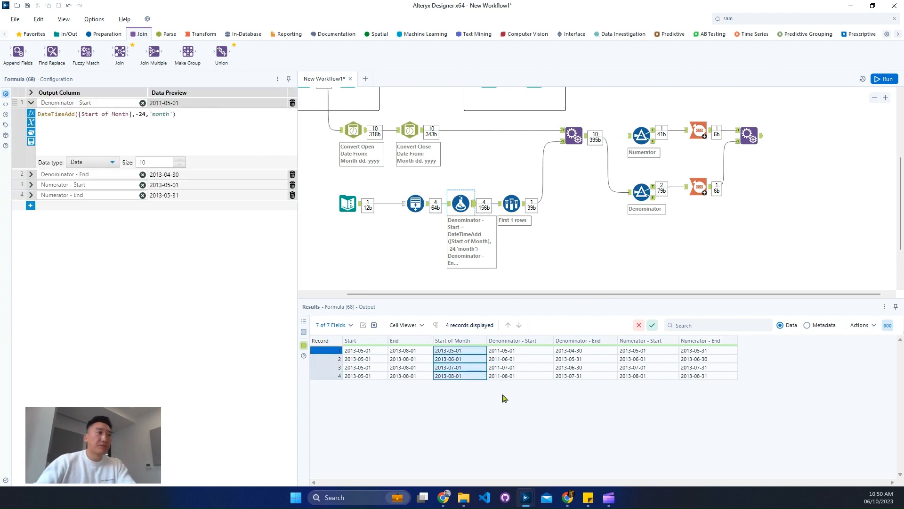
# Open a new blank workflow
pyautogui.click(403, 97)
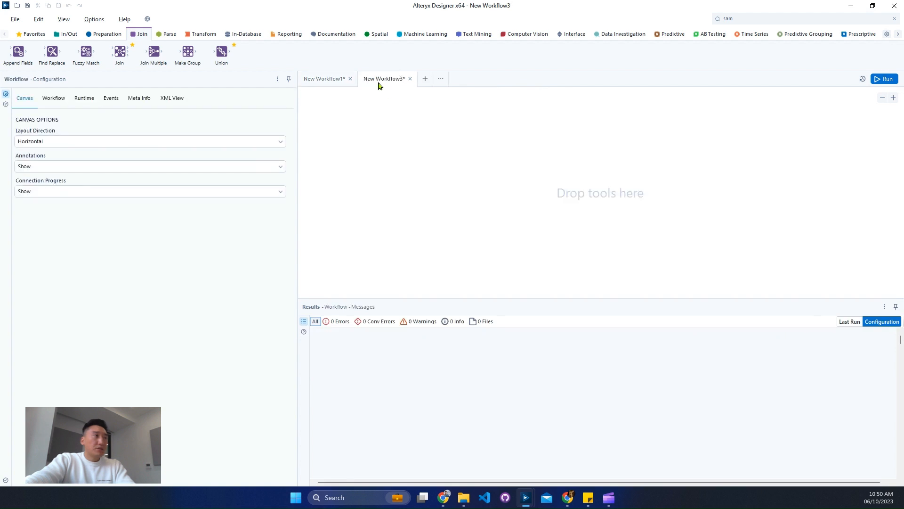
# Search for the Control Parameter tool and place it on the blank canvas
pyautogui.click(763, 19)
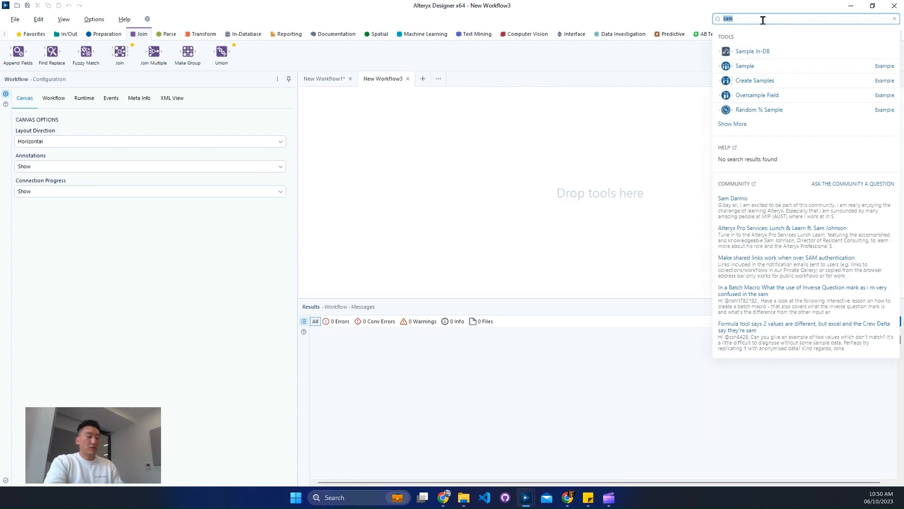
pyautogui.write('contro')
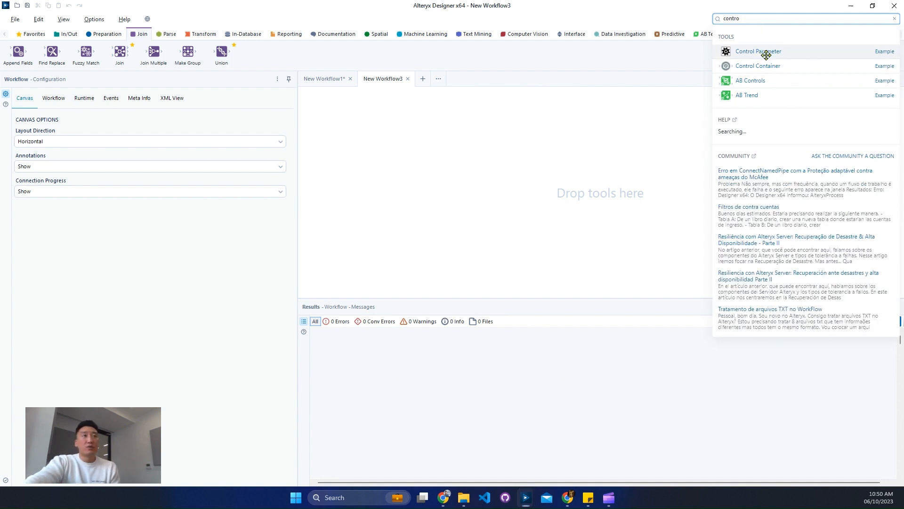
pyautogui.moveTo(766, 55); pyautogui.dragTo(430, 155)
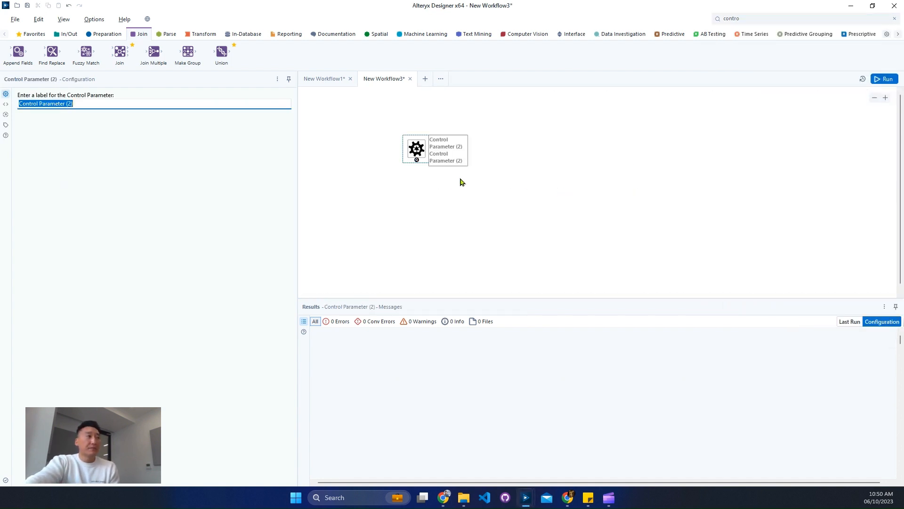
# Review the workflow configuration's runtime and workflow type settings for the new macro
pyautogui.click(332, 141)
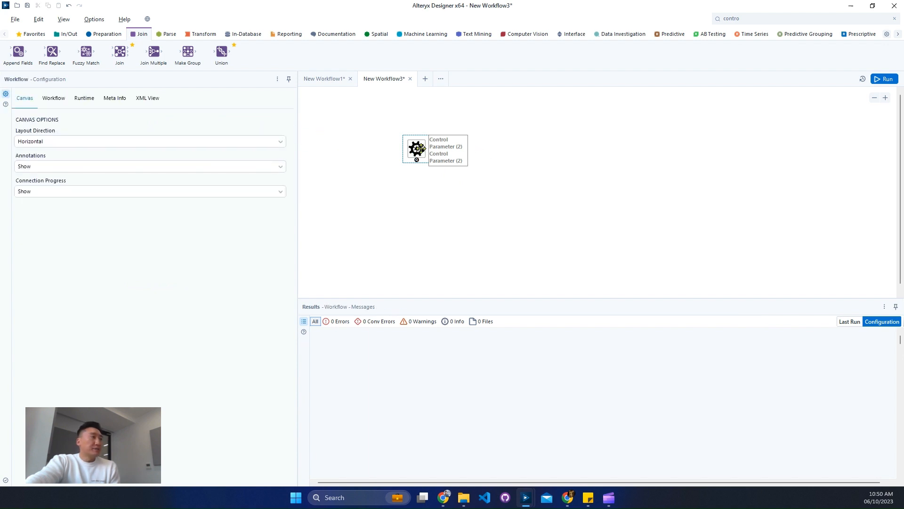
pyautogui.click(82, 103)
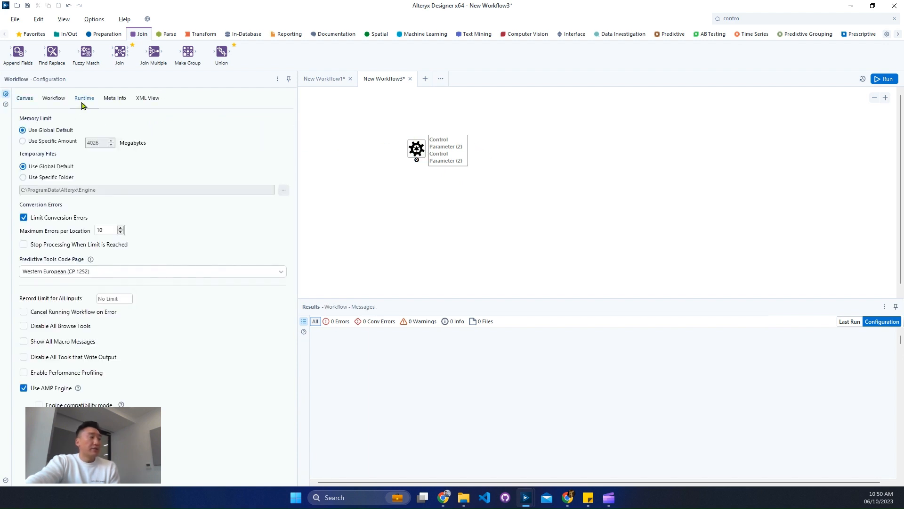
pyautogui.click(59, 100)
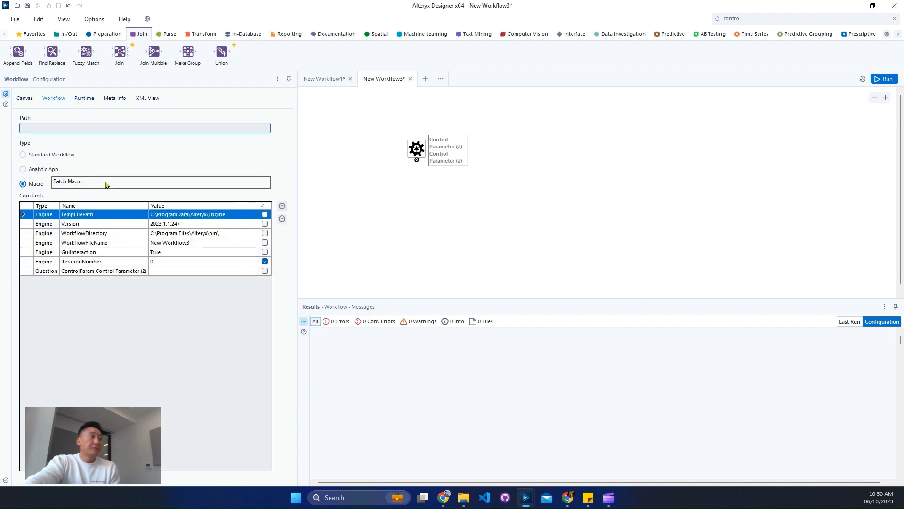
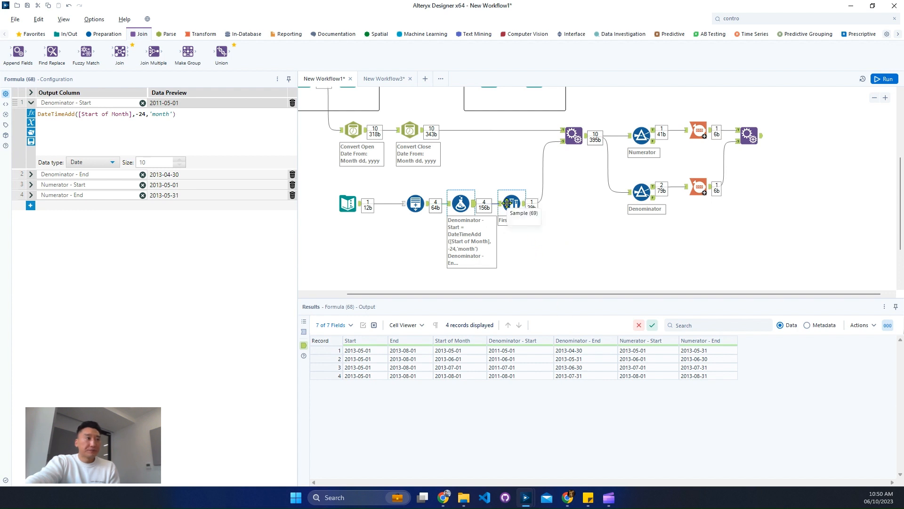
# Review the Append Fields tool and the Close Date DateTime conversion settings
pyautogui.click(573, 137)
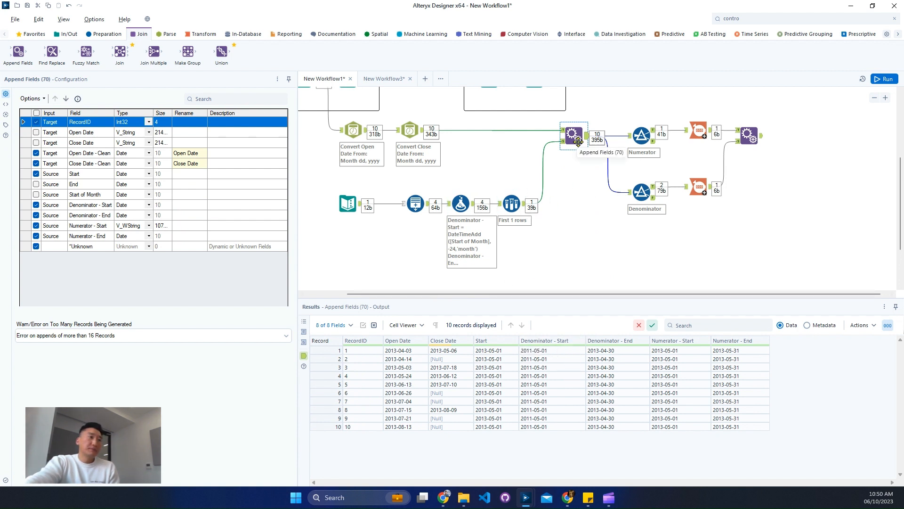
pyautogui.click(423, 133)
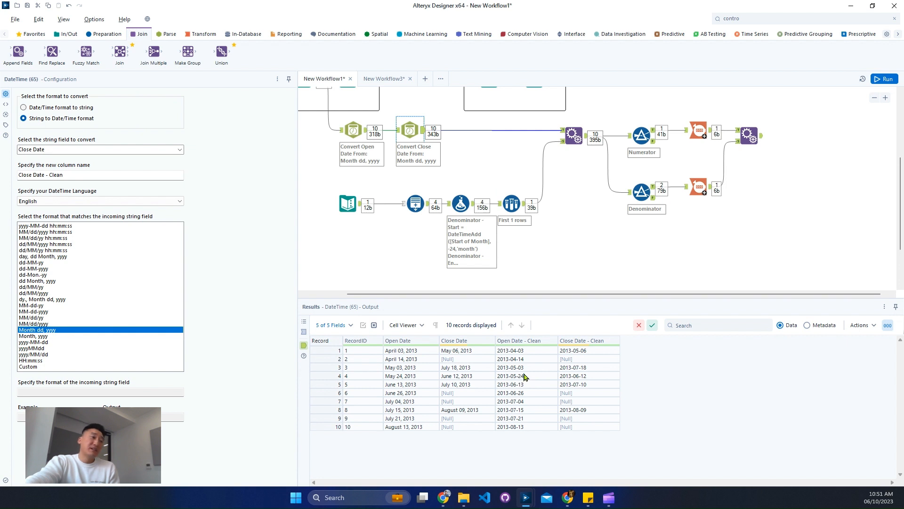
pyautogui.scroll(1, 525, 228)
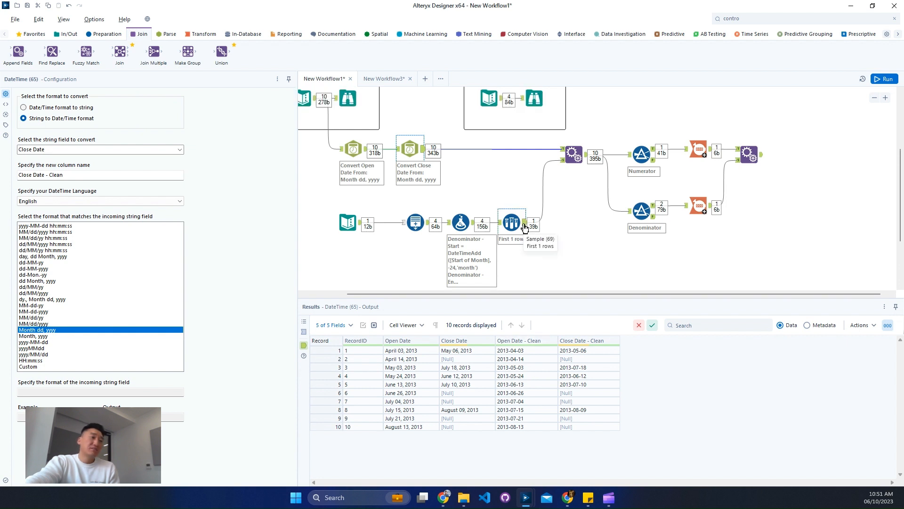
# Insert a Select tool after the Close Date conversion and deselect the Open Date and Close Date fields
pyautogui.click(779, 19)
pyautogui.doubleClick(779, 19)
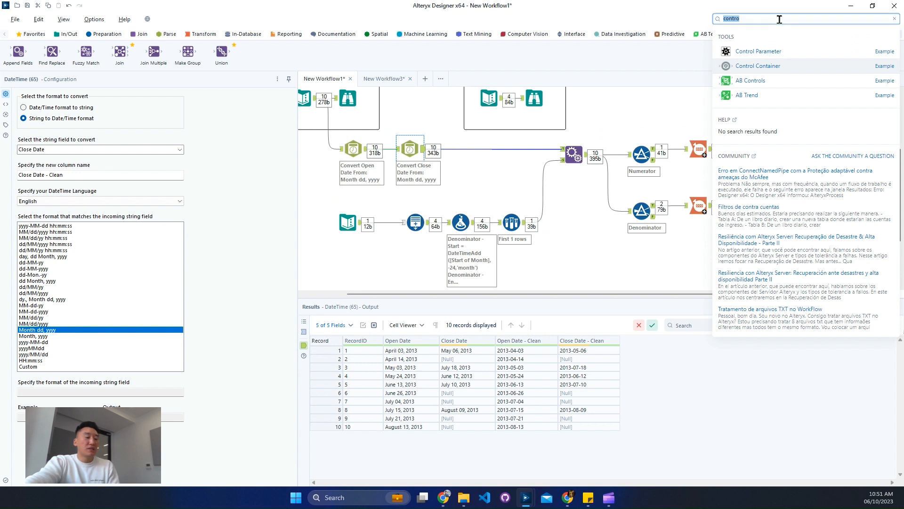
pyautogui.write('sel')
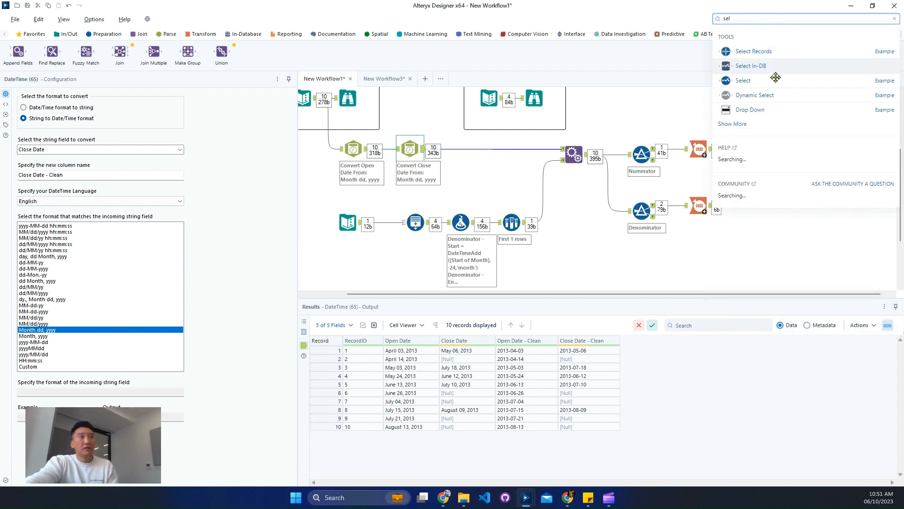
pyautogui.moveTo(505, 144); pyautogui.dragTo(506, 149)
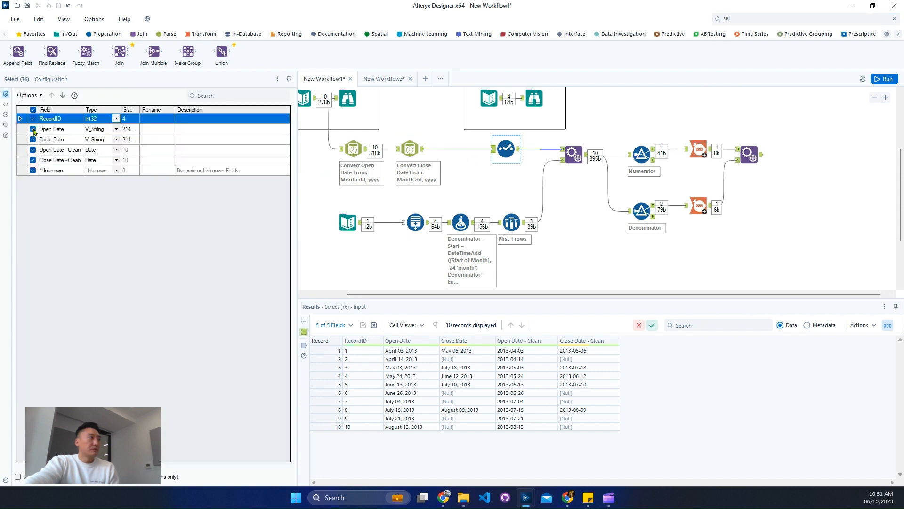
pyautogui.click(33, 129)
pyautogui.click(33, 140)
pyautogui.click(33, 129)
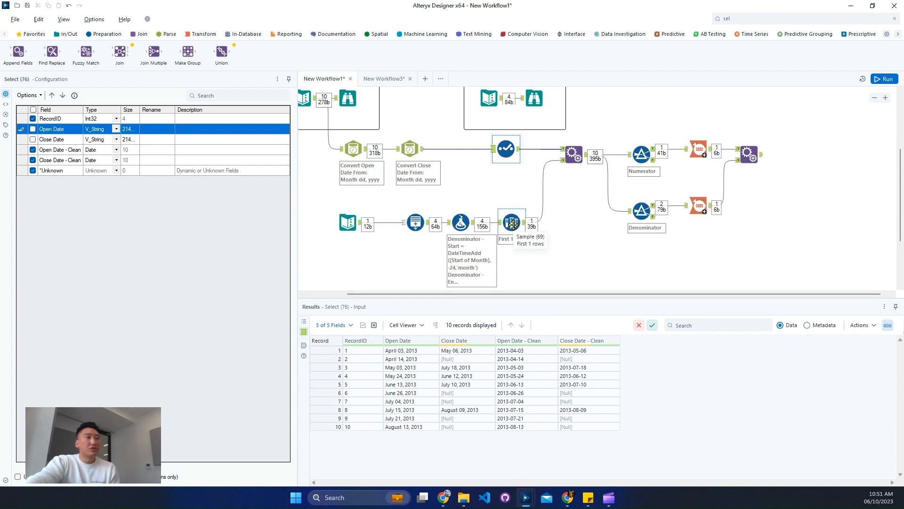
# Insert a Select tool between the Formula and Sample tools and deselect the Start and End fields
pyautogui.moveTo(513, 222); pyautogui.dragTo(542, 221)
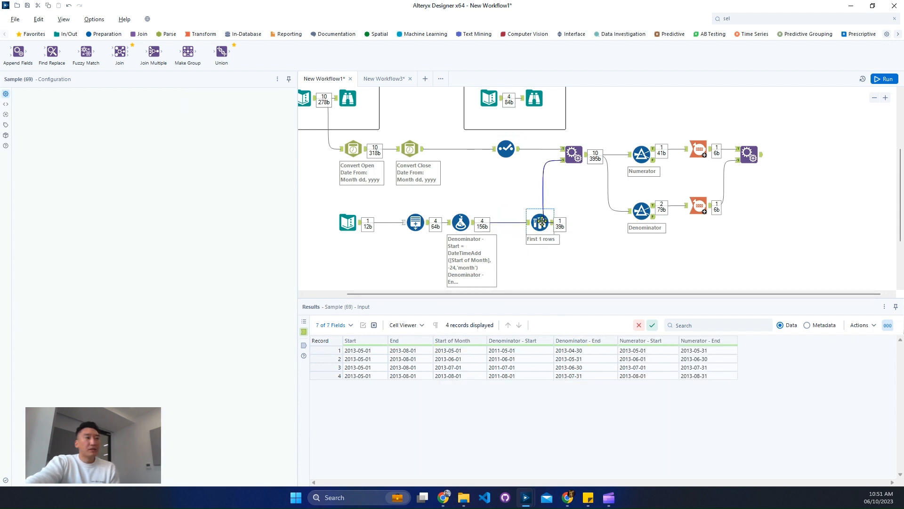
pyautogui.click(742, 18)
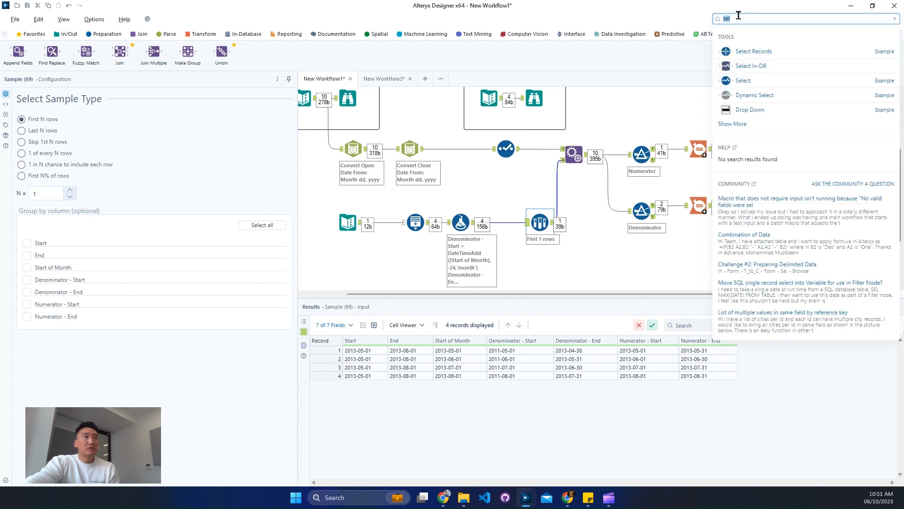
pyautogui.moveTo(754, 80); pyautogui.dragTo(552, 223)
pyautogui.click(540, 223)
pyautogui.click(517, 223)
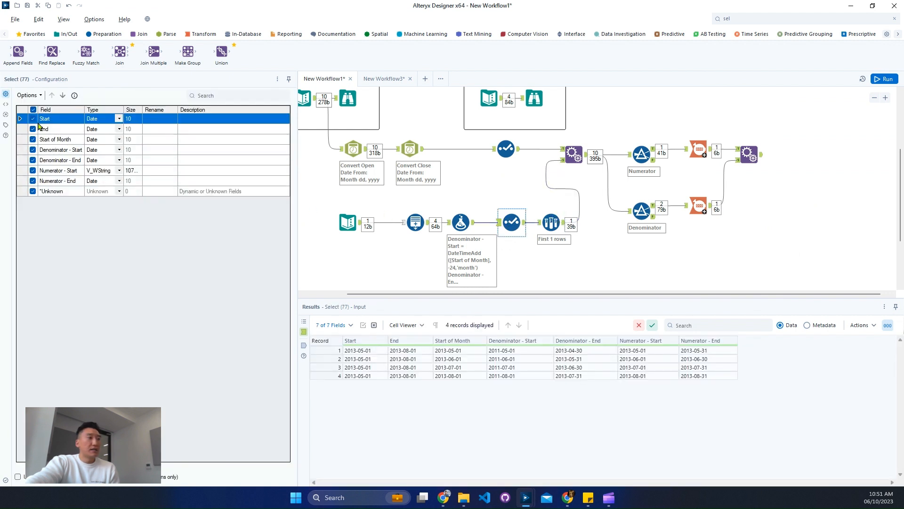
pyautogui.click(33, 119)
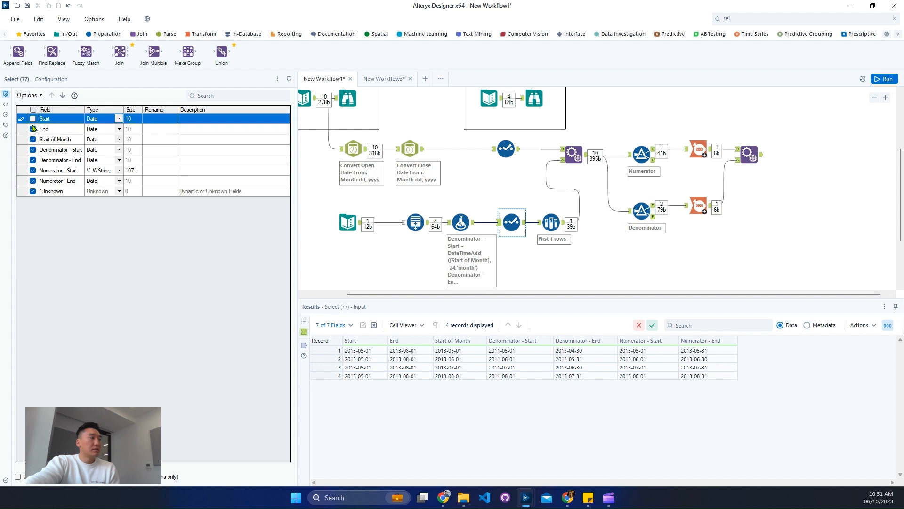
pyautogui.click(40, 129)
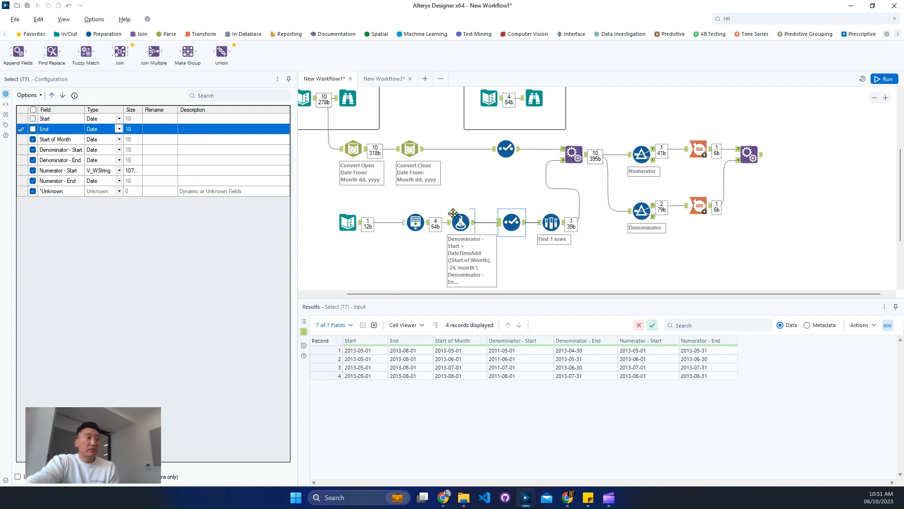
# Run the workflow
pyautogui.click(427, 226)
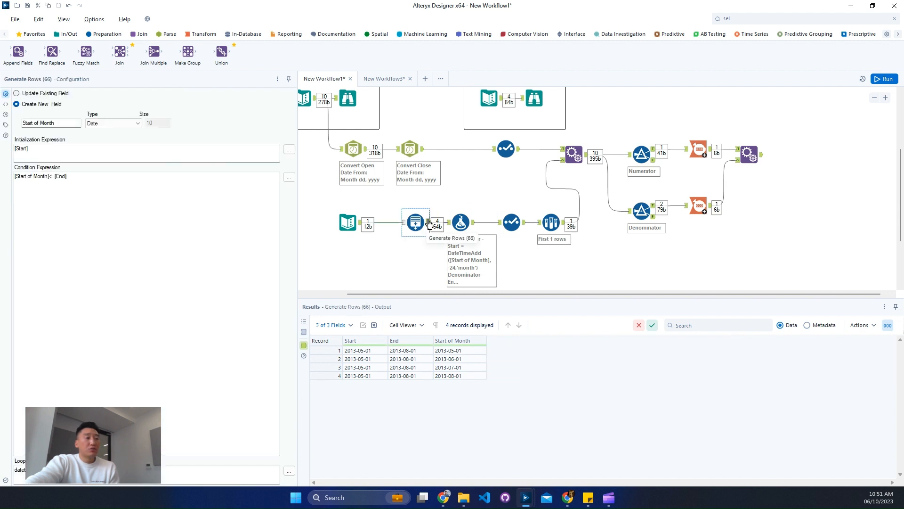
pyautogui.click(524, 216)
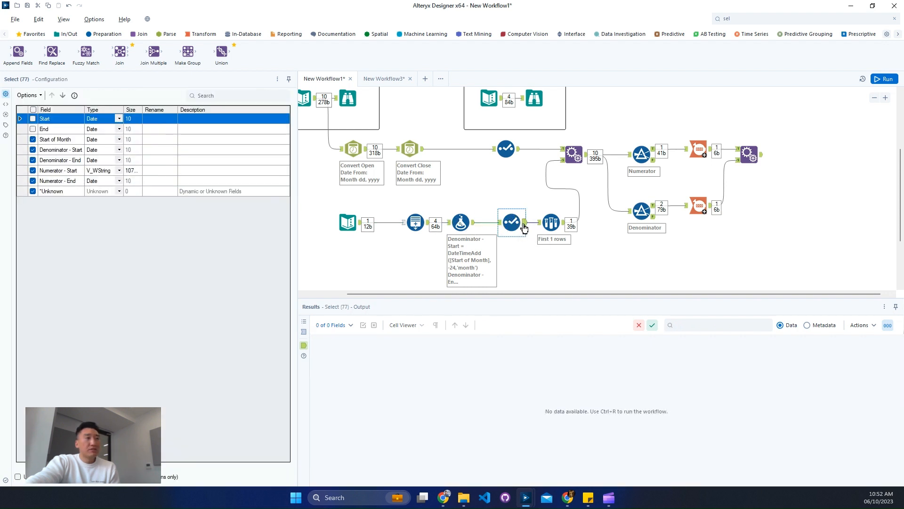
pyautogui.click(886, 80)
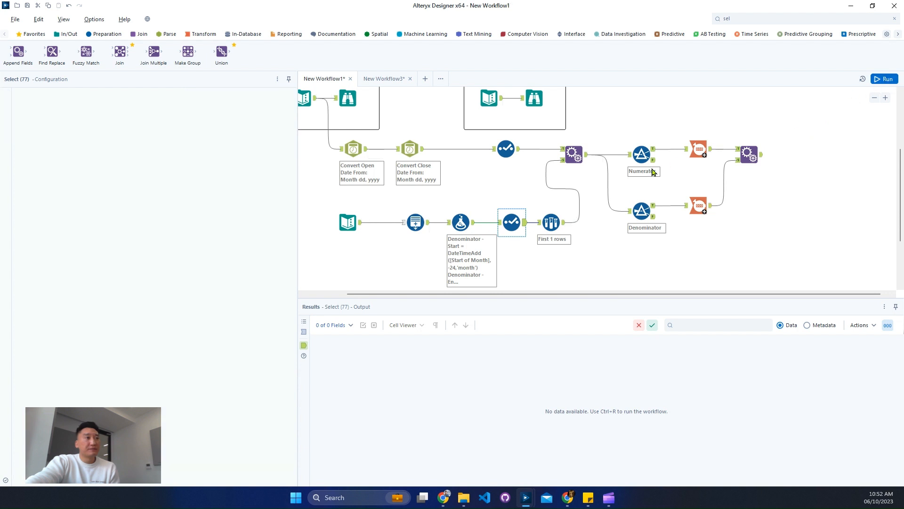
# Copy all records with headers from the date-cleaning Select tool's results
pyautogui.click(509, 150)
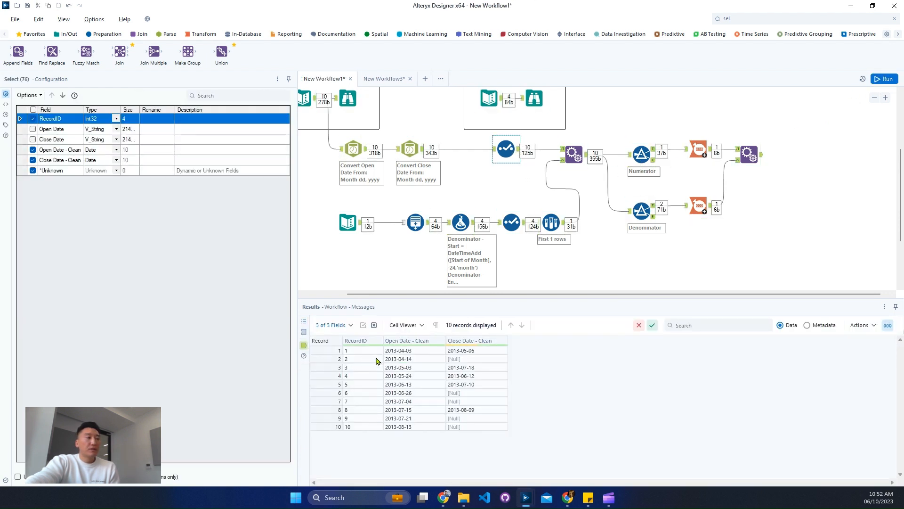
pyautogui.rightClick(376, 360)
pyautogui.click(409, 340)
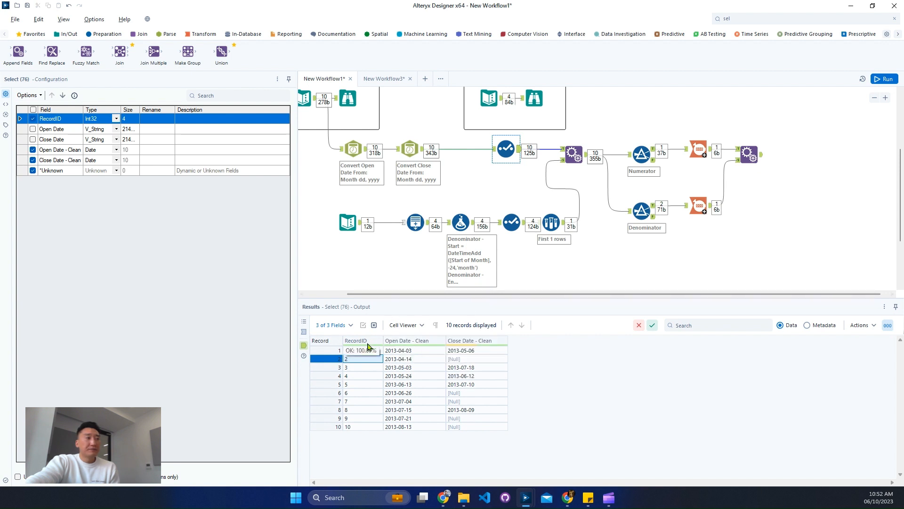
pyautogui.rightClick(368, 359)
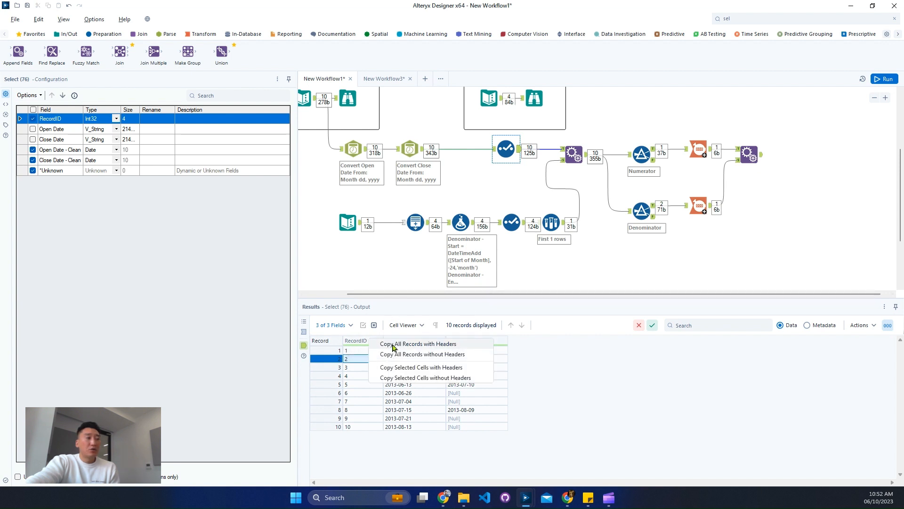
pyautogui.click(395, 344)
# Paste the copied records as a text input into the New Workflow3 macro canvas
pyautogui.click(381, 80)
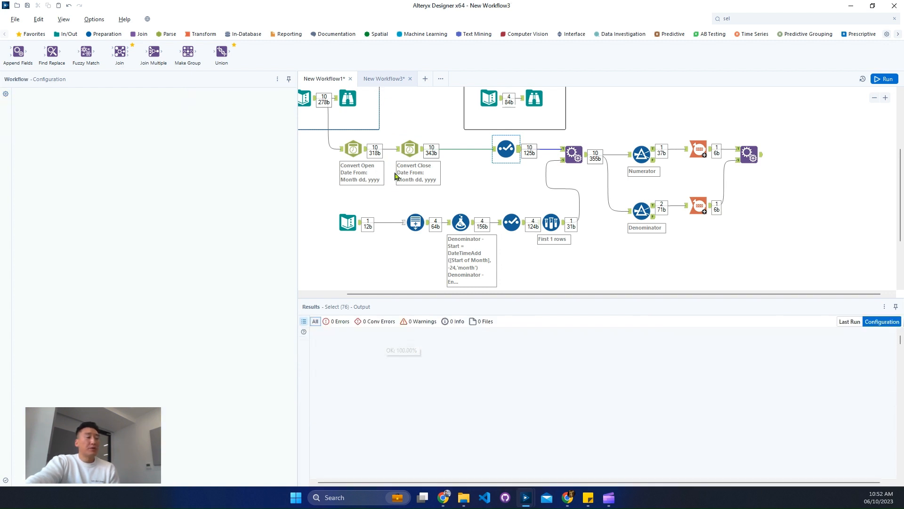
pyautogui.rightClick(396, 197)
pyautogui.click(414, 204)
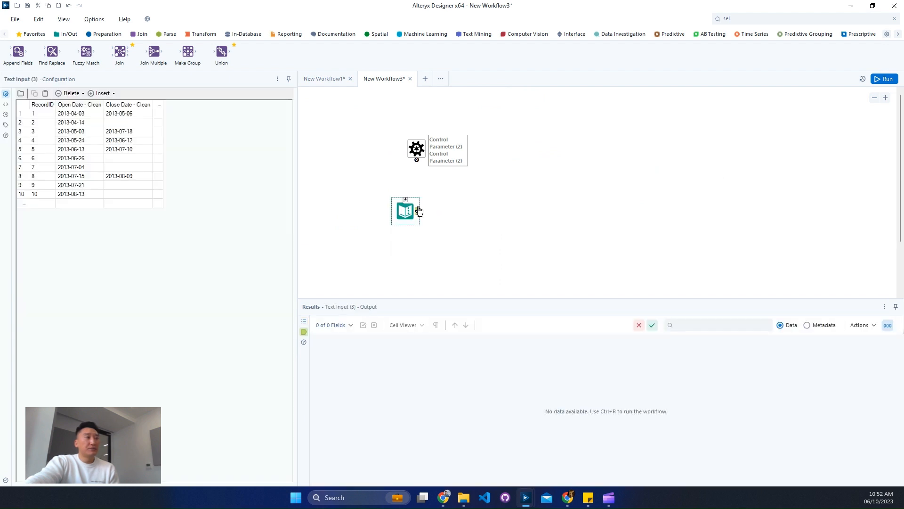
# Convert the pasted text input into a Macro Input tool
pyautogui.rightClick(413, 210)
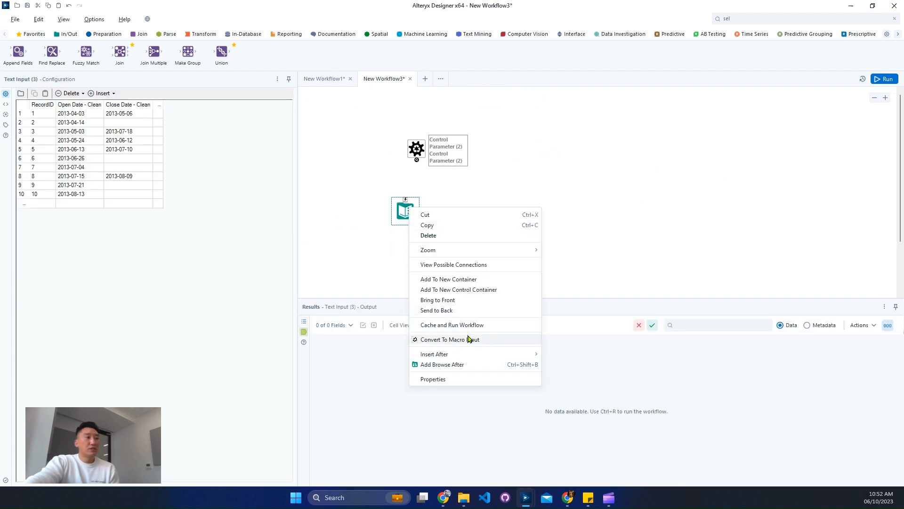
pyautogui.click(469, 340)
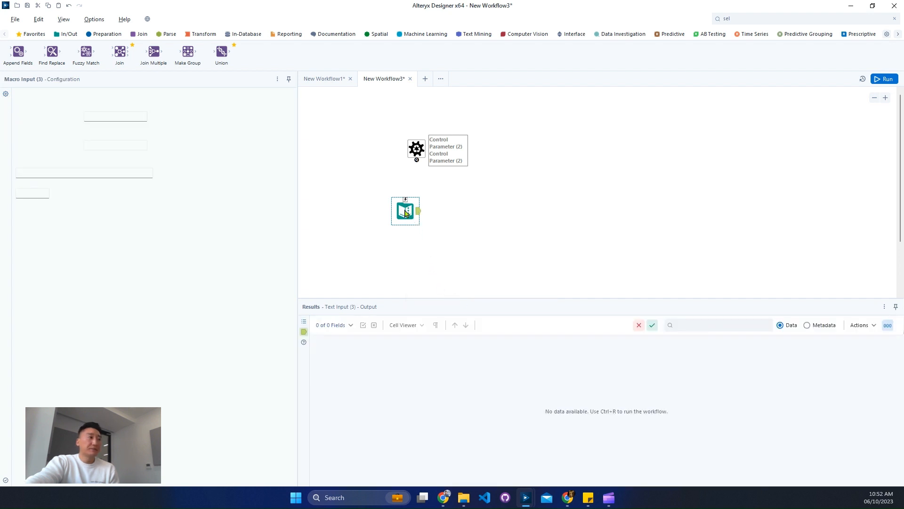
pyautogui.moveTo(413, 210); pyautogui.dragTo(424, 210)
# Name the macro input Data with the anchor abbreviation D
pyautogui.moveTo(111, 173); pyautogui.dragTo(1, 171)
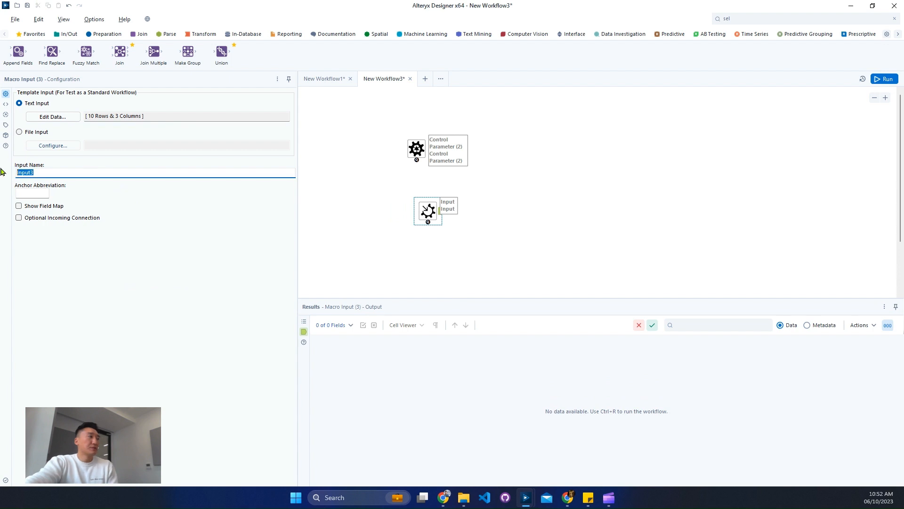
pyautogui.write('Data')
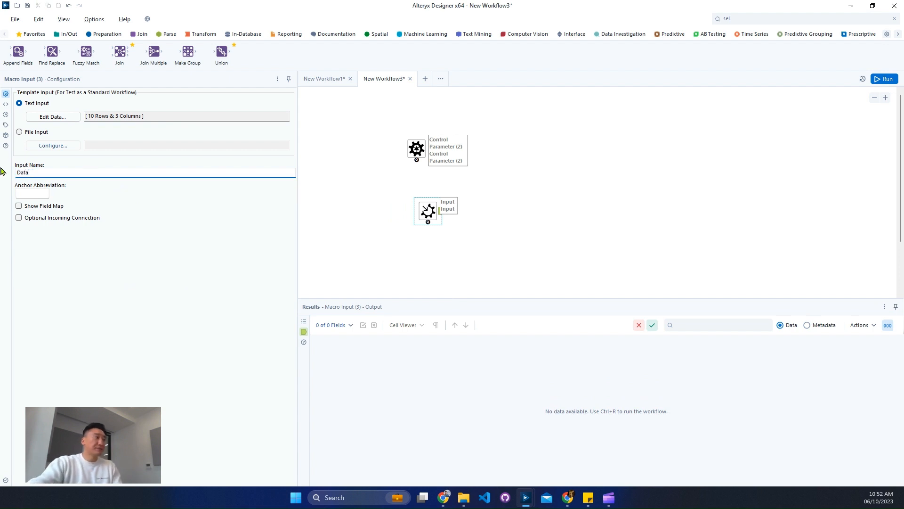
pyautogui.click(45, 193)
pyautogui.write('D')
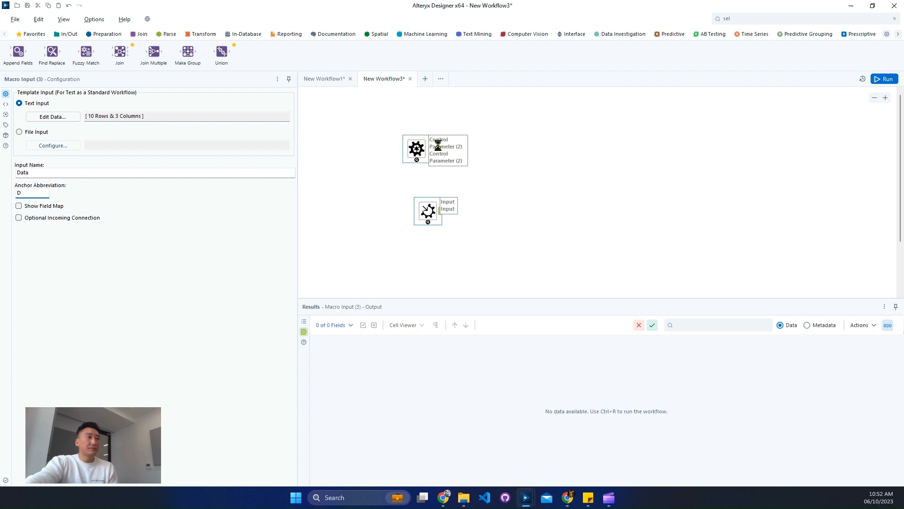
pyautogui.moveTo(420, 144); pyautogui.dragTo(437, 144)
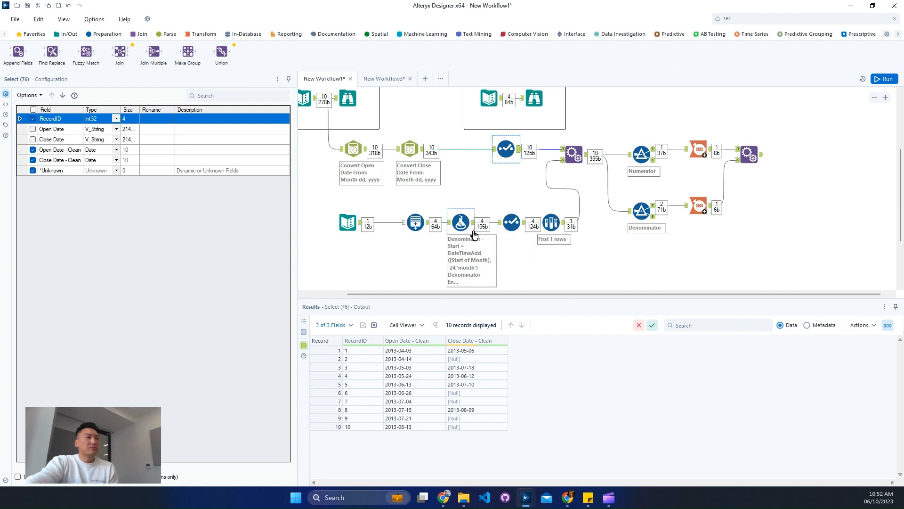
# Delete the Select tool after the Formula tool, reconnecting its neighbours around it
pyautogui.click(416, 222)
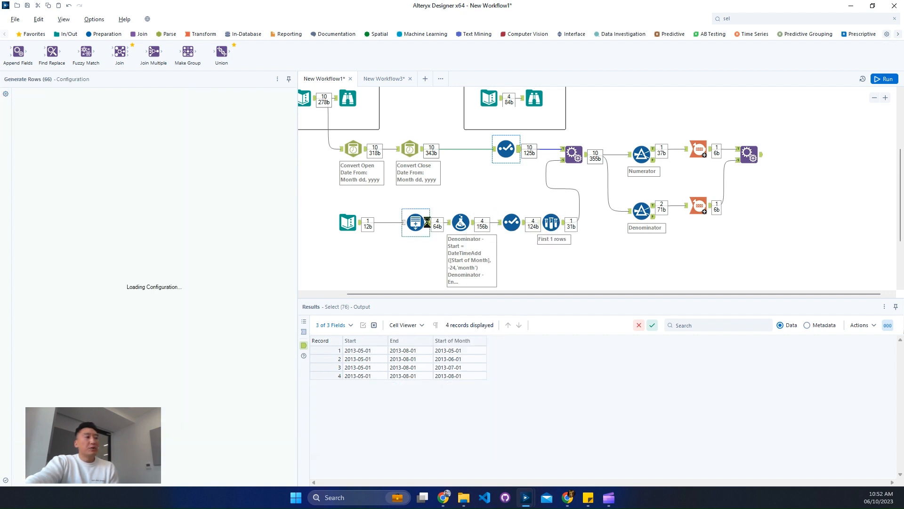
pyautogui.click(464, 351)
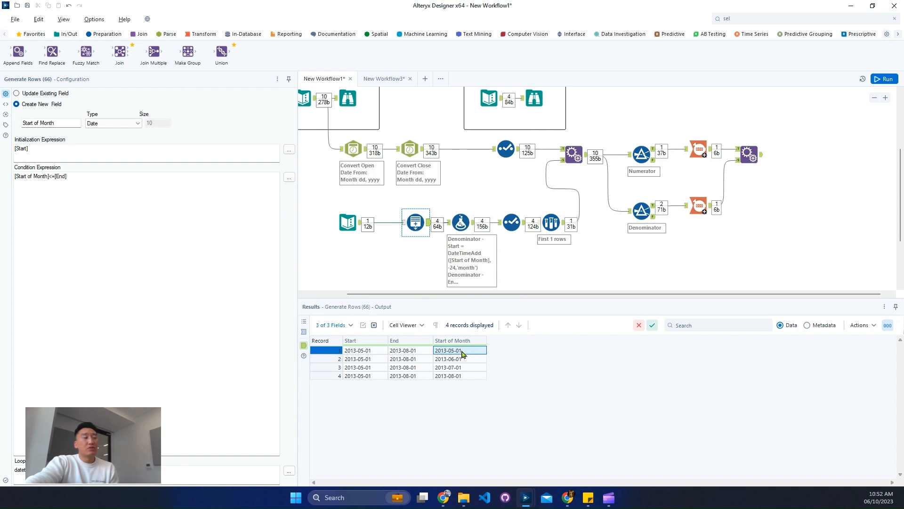
pyautogui.click(514, 225)
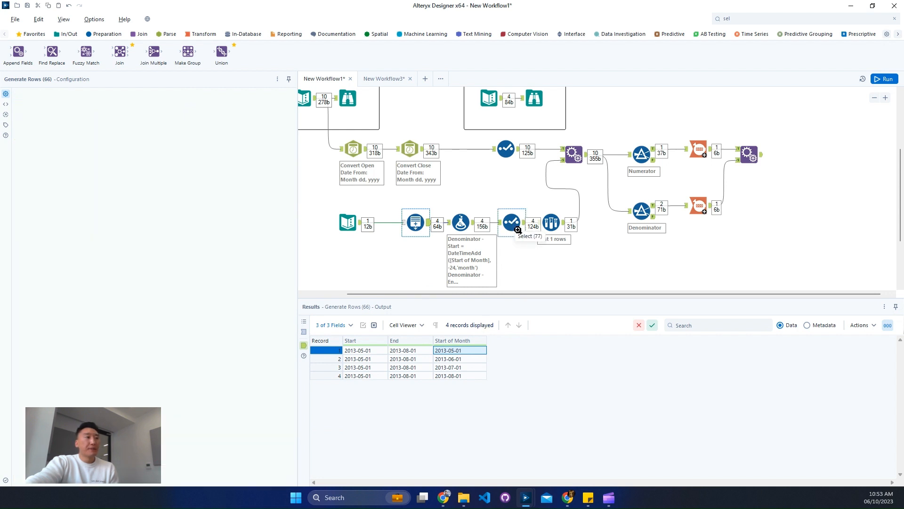
pyautogui.rightClick(515, 230)
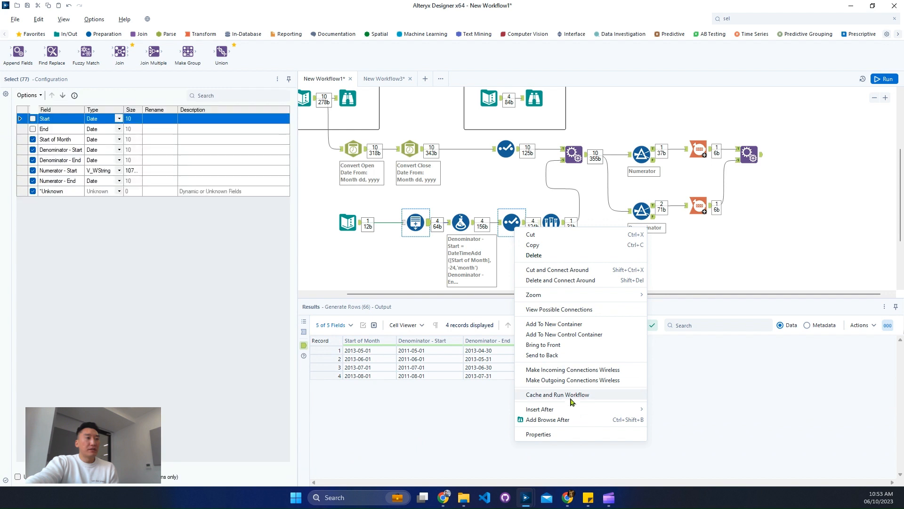
pyautogui.click(561, 283)
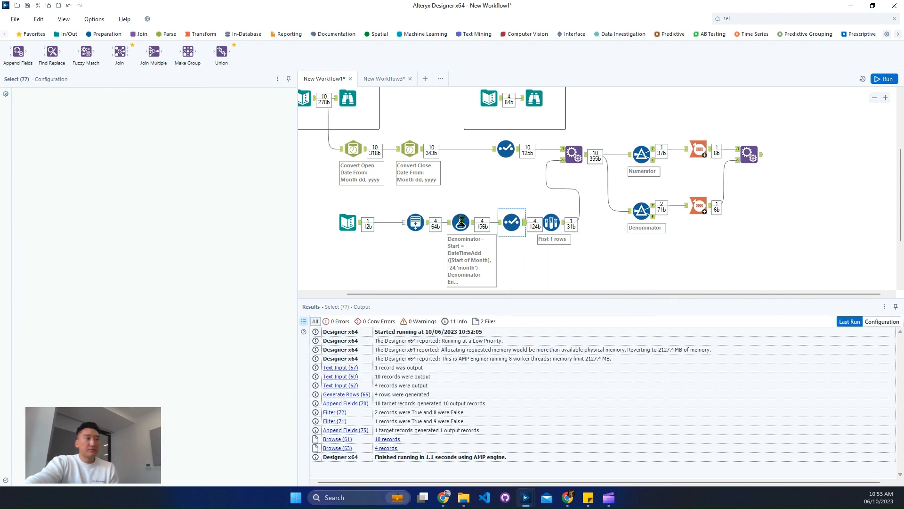
# Group the Formula, Sample, Append Fields, Filter, Summarize and final Append Fields tools into a new container
pyautogui.moveTo(461, 221); pyautogui.dragTo(508, 219)
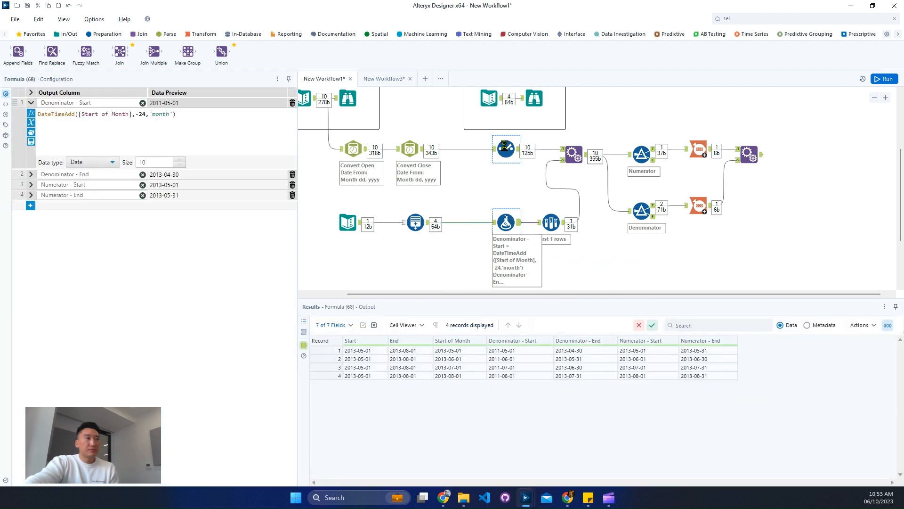
pyautogui.moveTo(506, 150); pyautogui.dragTo(786, 258)
pyautogui.moveTo(596, 220); pyautogui.dragTo(606, 225)
pyautogui.rightClick(607, 225)
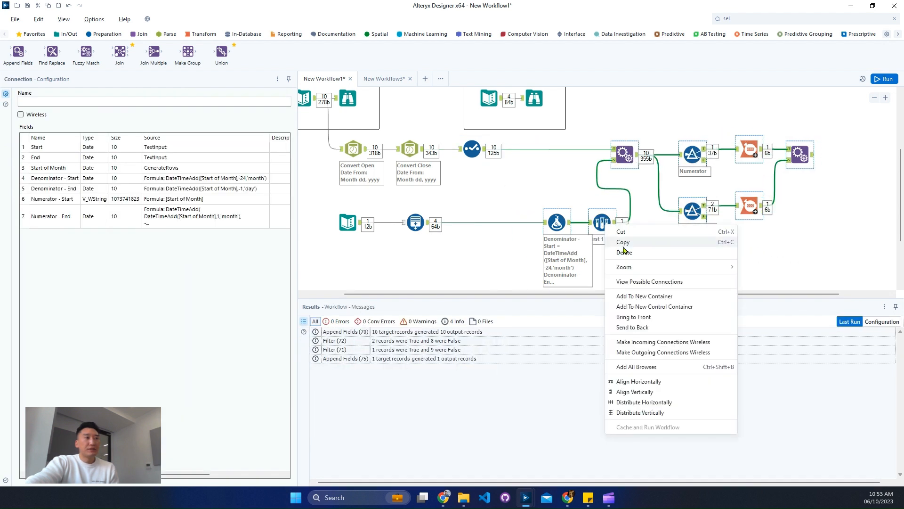
pyautogui.click(645, 296)
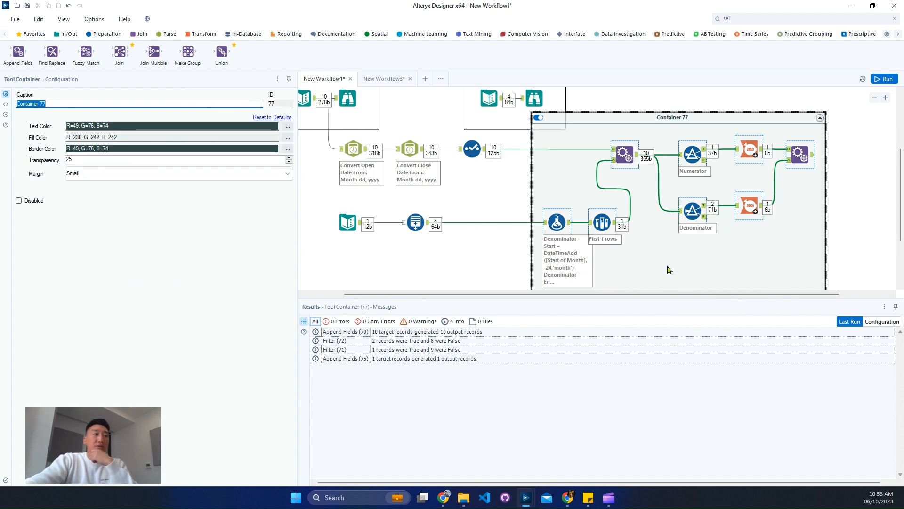
# Copy the container and paste it into the New Workflow3 macro canvas
pyautogui.rightClick(625, 153)
pyautogui.click(654, 174)
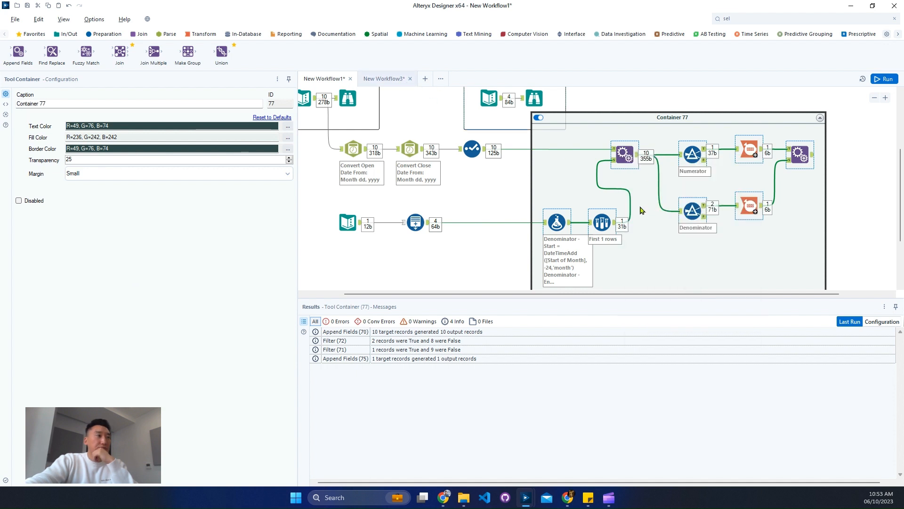
pyautogui.rightClick(613, 176)
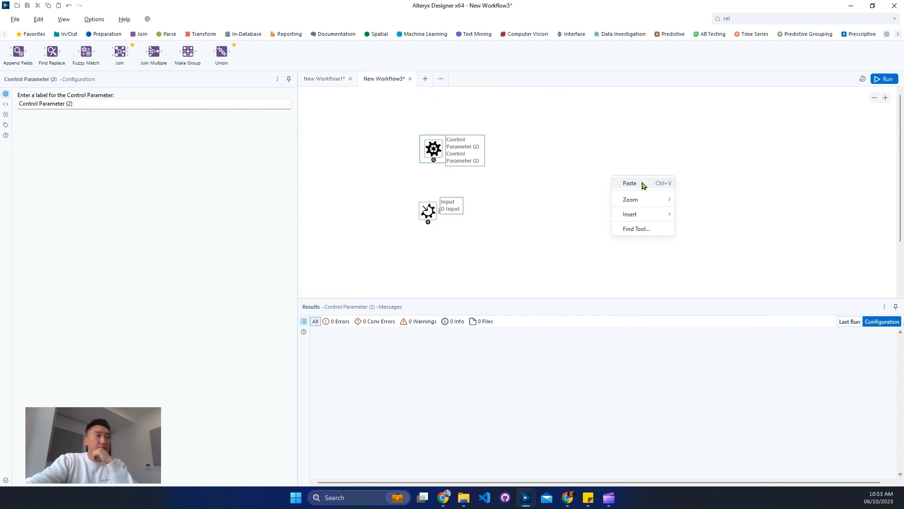
pyautogui.click(643, 183)
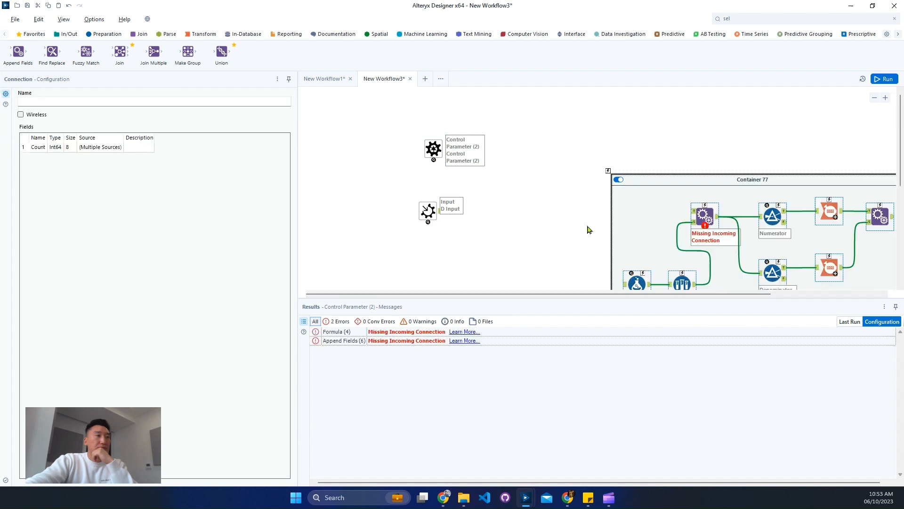
# Connect the macro input Data to the first Append Fields tool inside the pasted container
pyautogui.scroll(-1, 579, 222)
pyautogui.moveTo(681, 126); pyautogui.dragTo(602, 140)
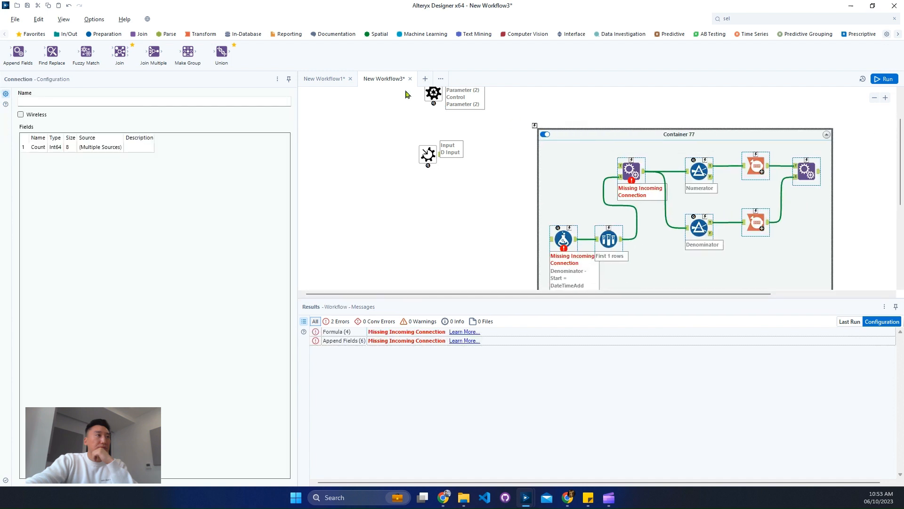
pyautogui.moveTo(440, 155); pyautogui.dragTo(633, 167)
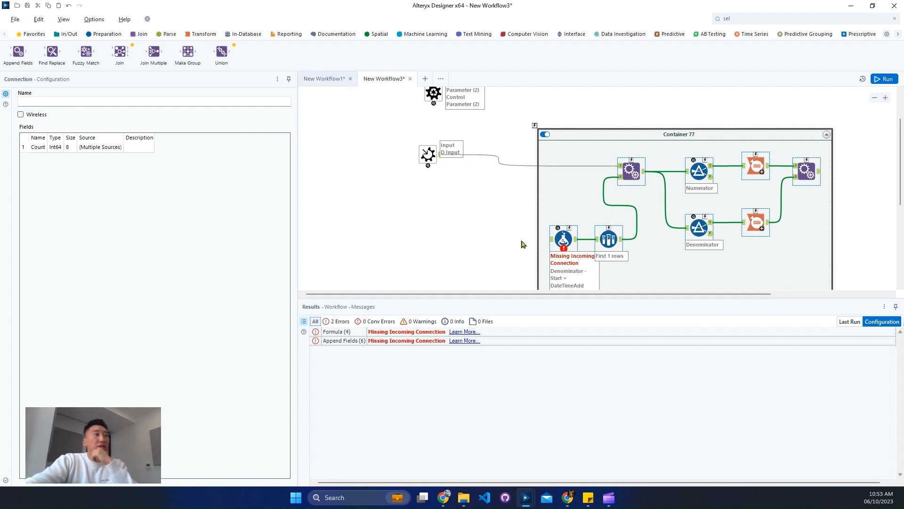
# Copy the first Start of Month cell with its header from the Generate Rows output in New Workflow1
pyautogui.hotkey('ctrl', 'Tab')
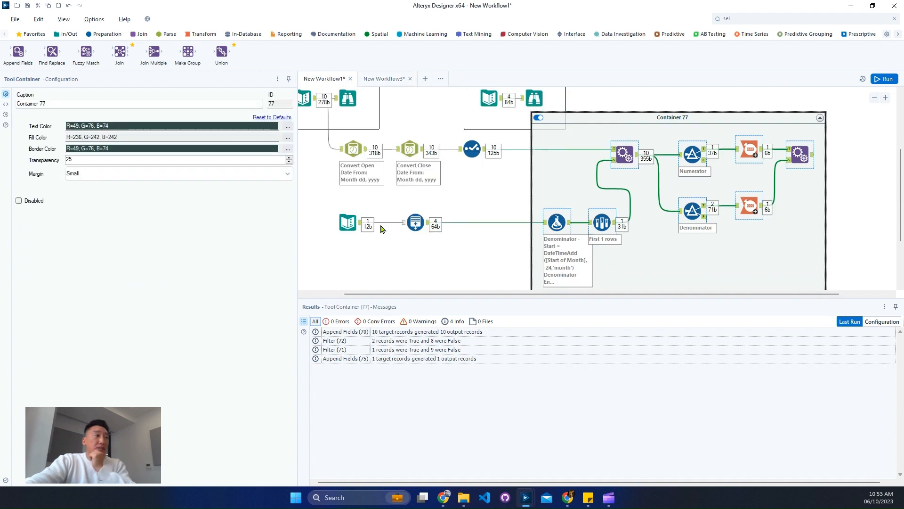
pyautogui.click(415, 222)
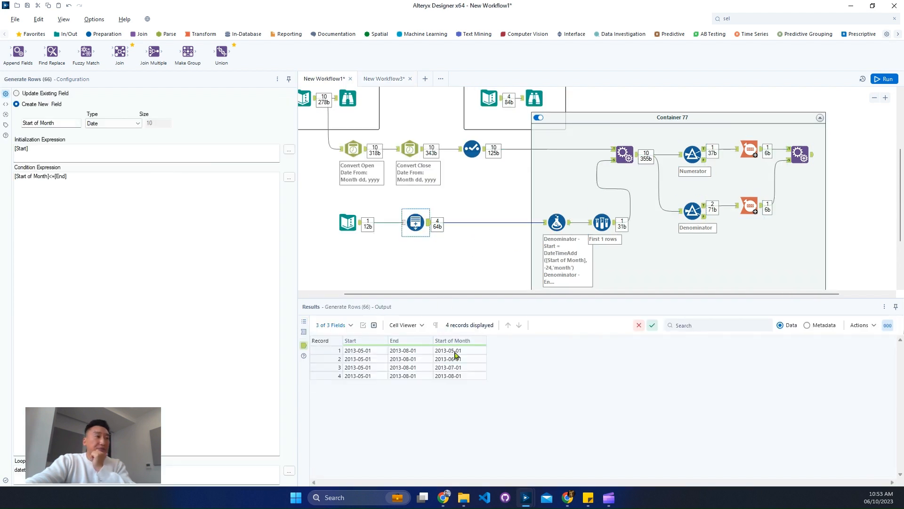
pyautogui.click(440, 353)
pyautogui.rightClick(440, 354)
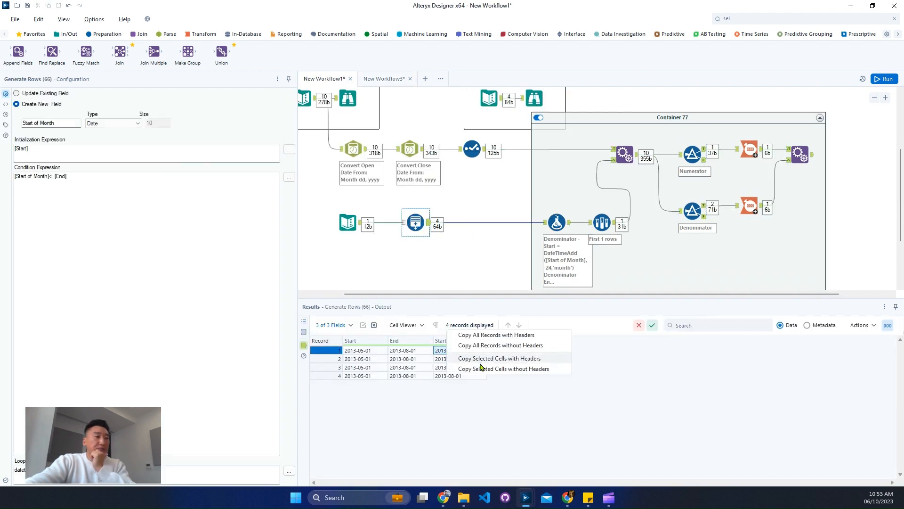
pyautogui.click(485, 370)
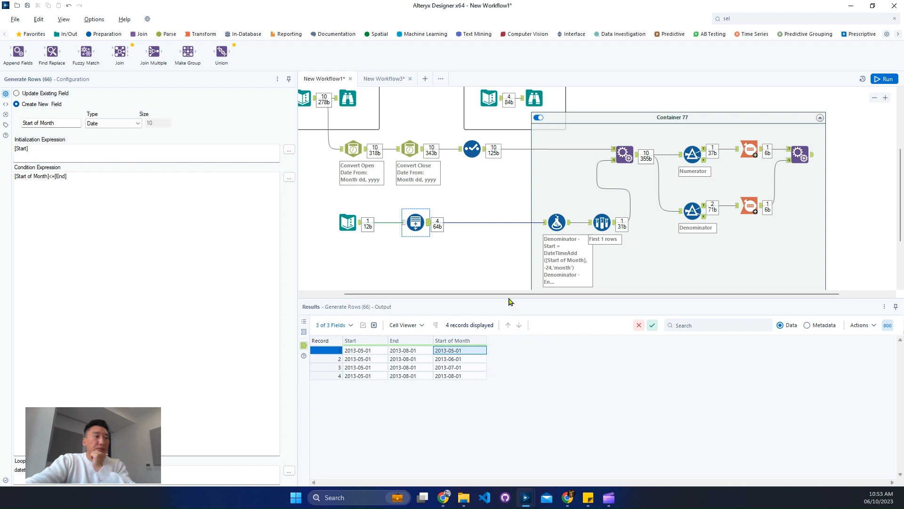
pyautogui.rightClick(466, 351)
pyautogui.click(488, 364)
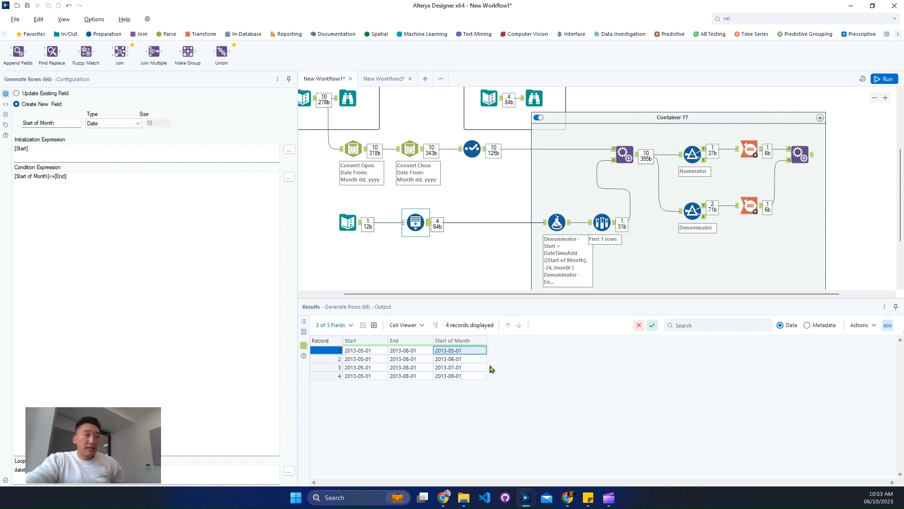
# Paste the copied cell as a text input in the macro, feeding the Denominator Formula tool
pyautogui.click(395, 81)
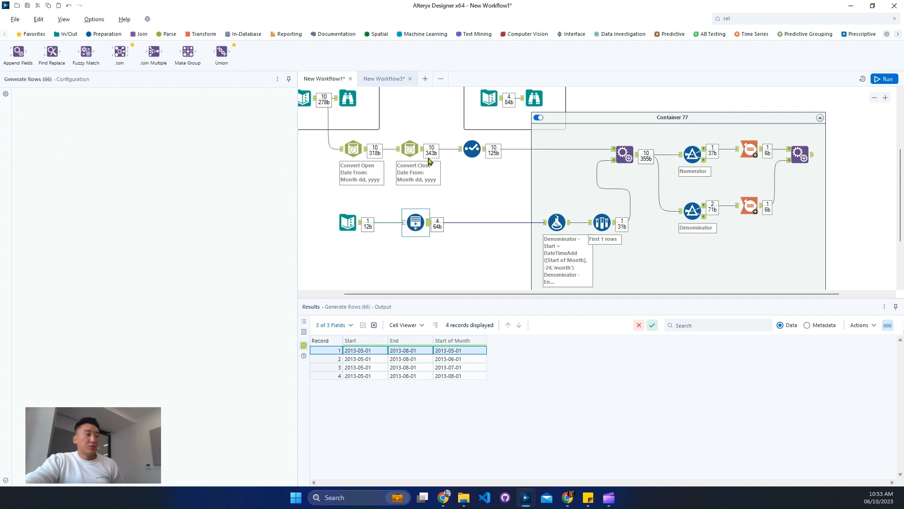
pyautogui.rightClick(461, 229)
pyautogui.click(477, 237)
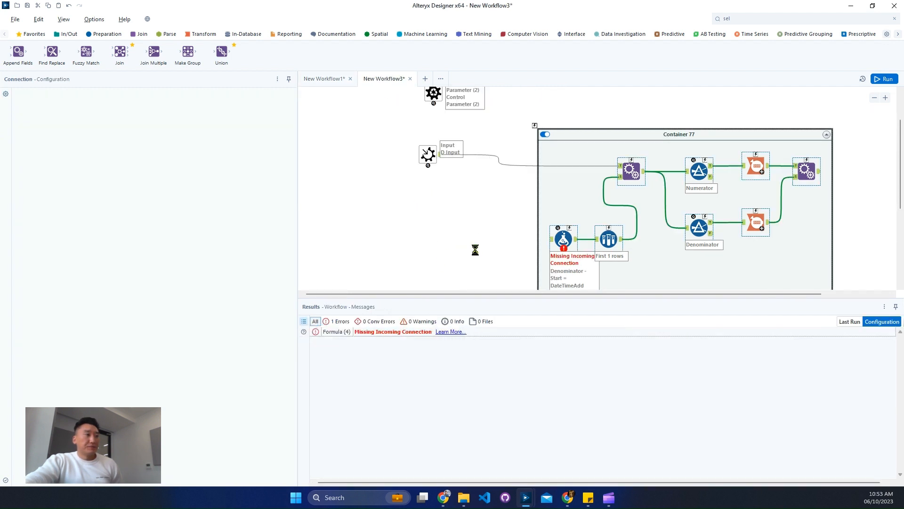
pyautogui.moveTo(474, 246); pyautogui.dragTo(446, 246)
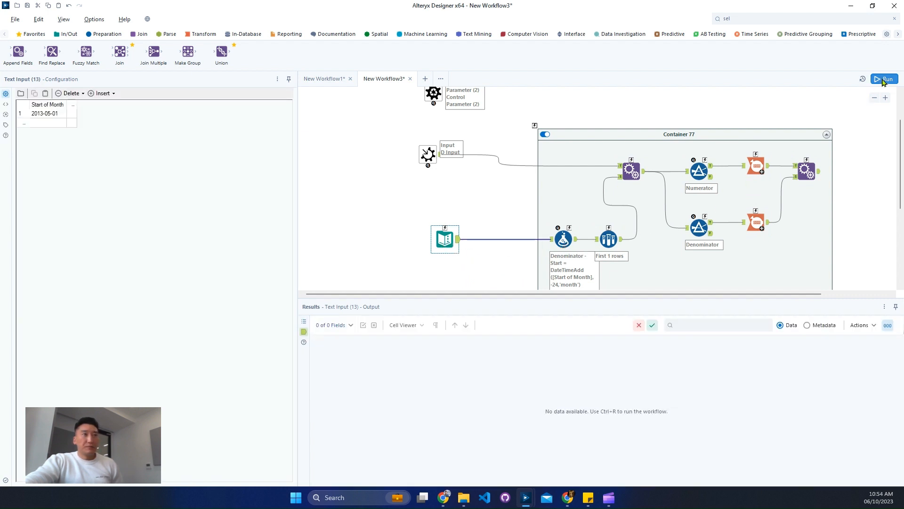
# Run the macro and delete the First 1 rows Sample tool, reconnecting the Formula to Append Fields
pyautogui.hotkey('ctrl', 'r')
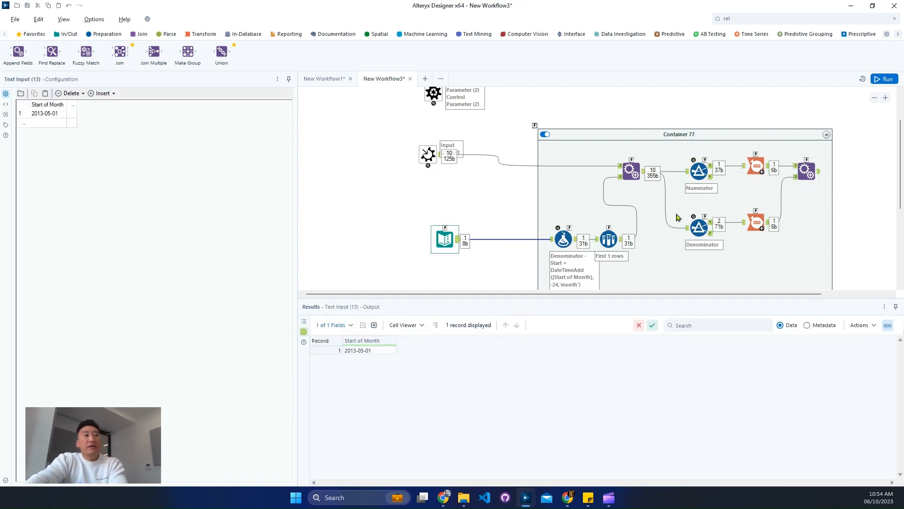
pyautogui.click(613, 245)
pyautogui.rightClick(613, 245)
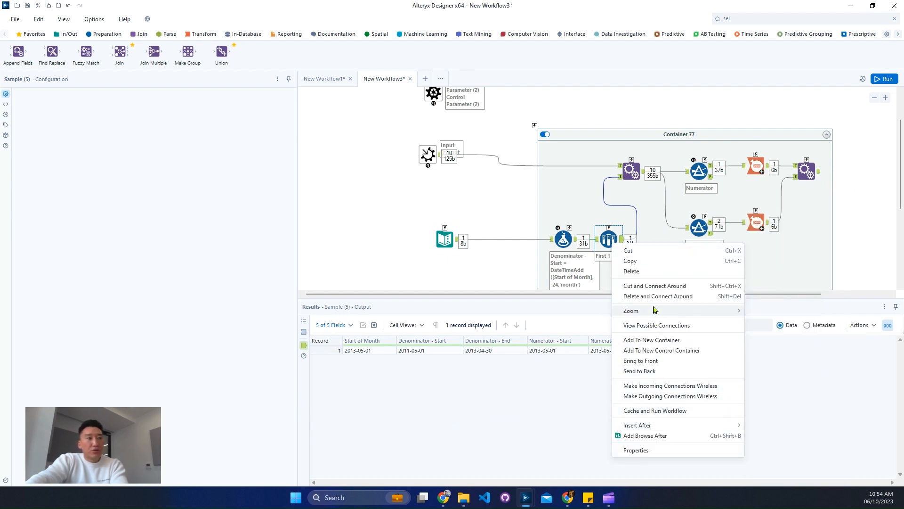
pyautogui.click(615, 282)
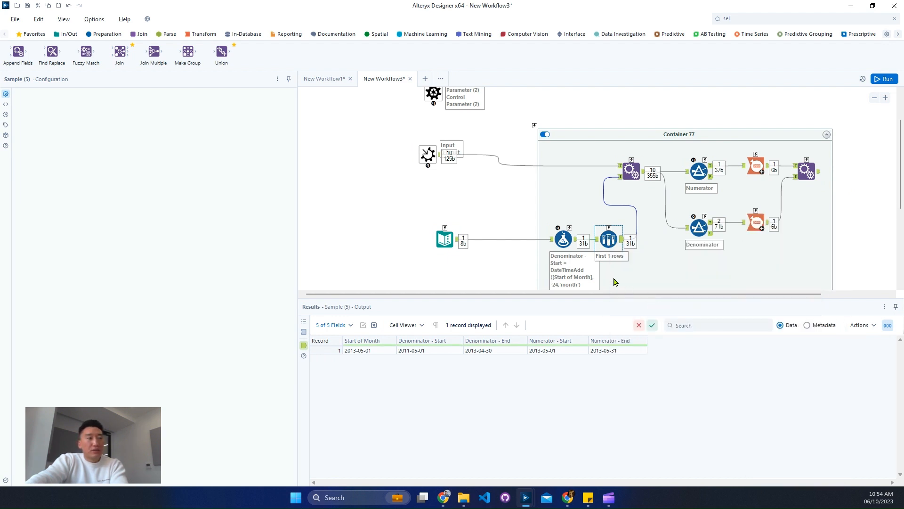
# Inspect the outputs of the Formula tool, both Filter tools and the final Append Fields tool
pyautogui.click(575, 238)
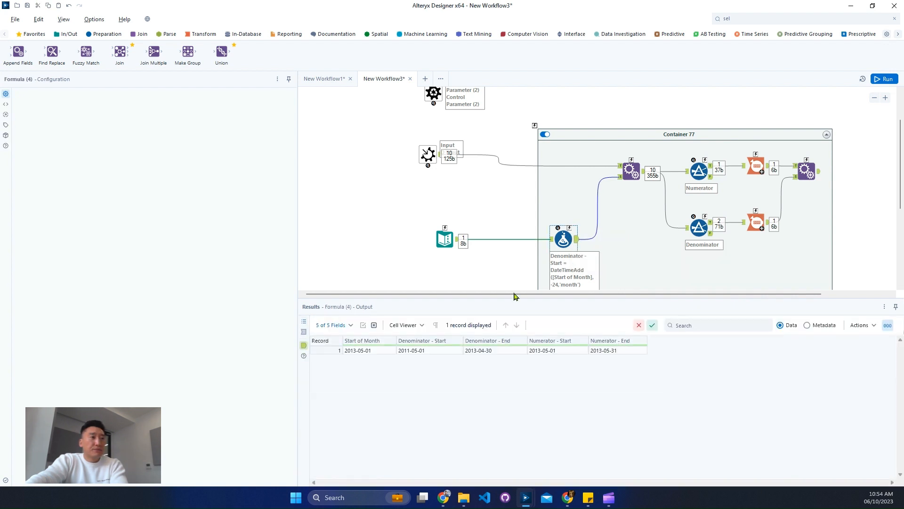
pyautogui.moveTo(362, 351); pyautogui.dragTo(628, 361)
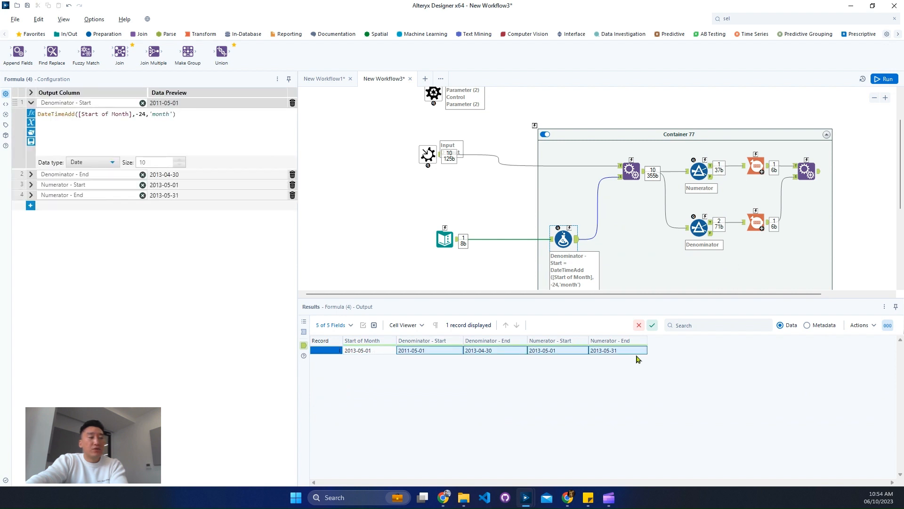
pyautogui.click(712, 170)
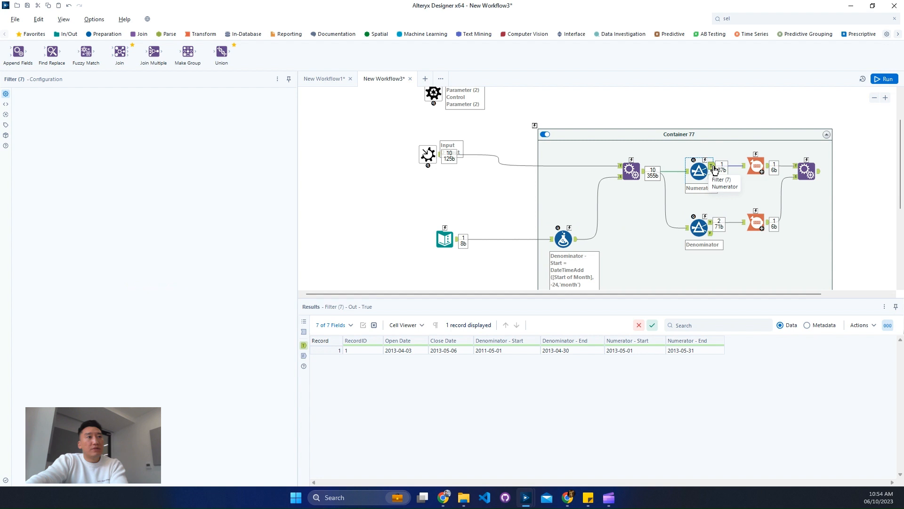
pyautogui.click(711, 226)
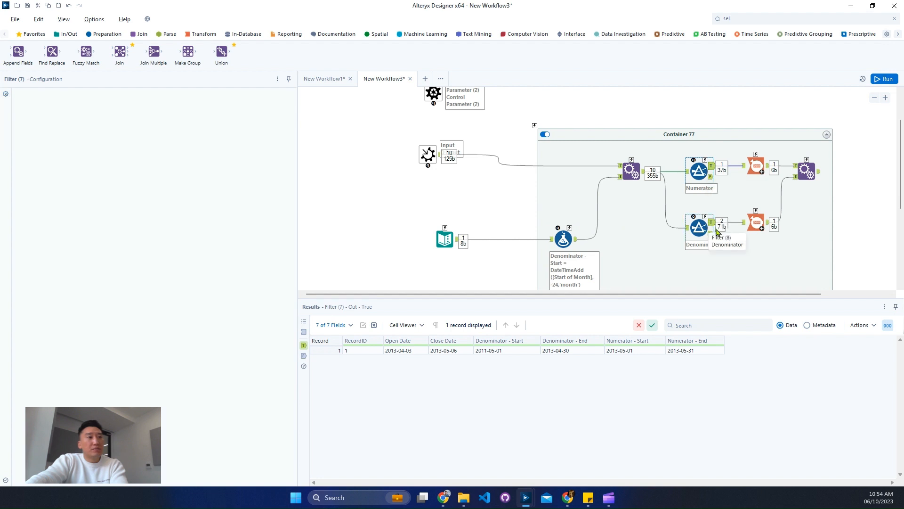
pyautogui.click(816, 174)
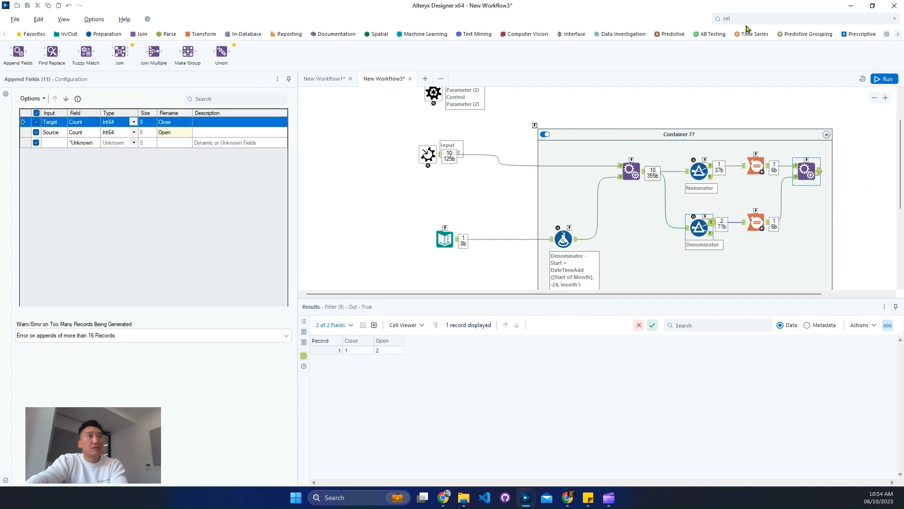
# Add a Macro Output tool after the final Append Fields tool and run the macro
pyautogui.click(731, 18)
pyautogui.write('m')
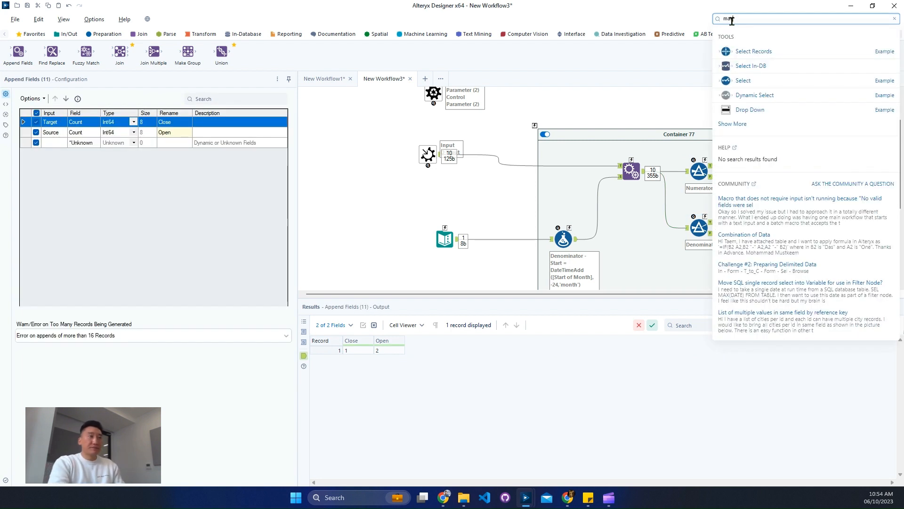
pyautogui.write('ac')
pyautogui.moveTo(808, 105)
pyautogui.mouseDown()
pyautogui.moveTo(871, 174)
pyautogui.moveTo(856, 172)
pyautogui.mouseUp()
pyautogui.hotkey('ctrl', 'r')
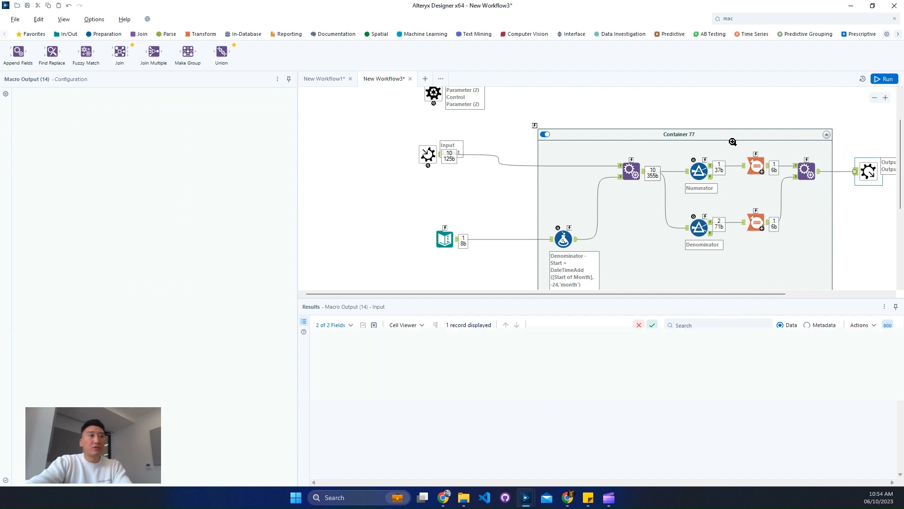
# Delete the container only, keeping its tools on the canvas
pyautogui.rightClick(719, 137)
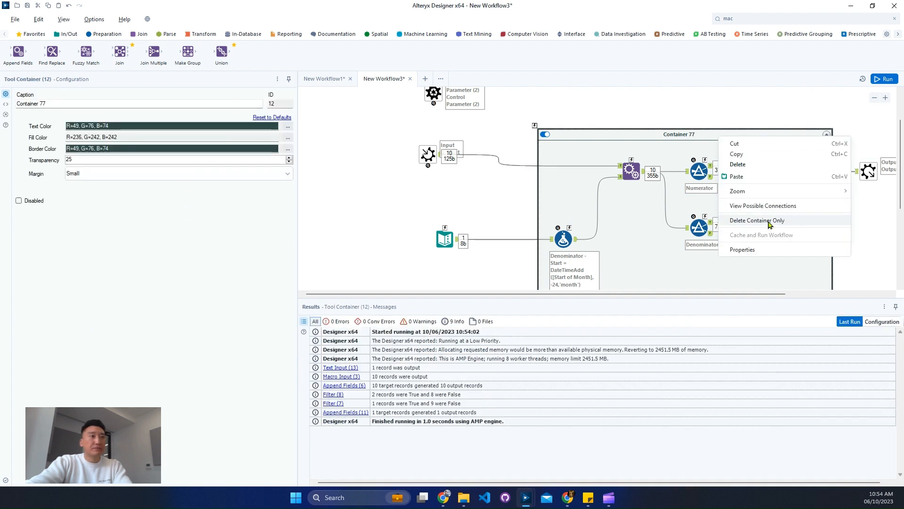
pyautogui.click(712, 211)
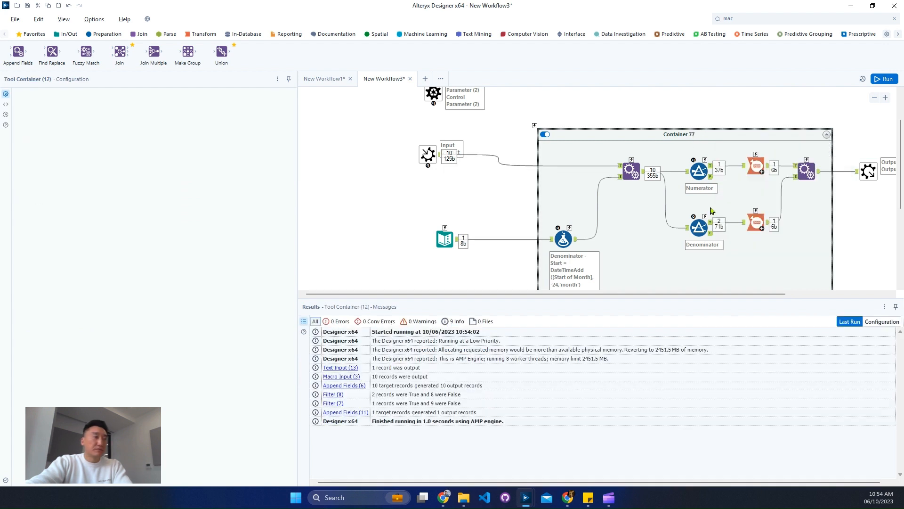
pyautogui.click(631, 175)
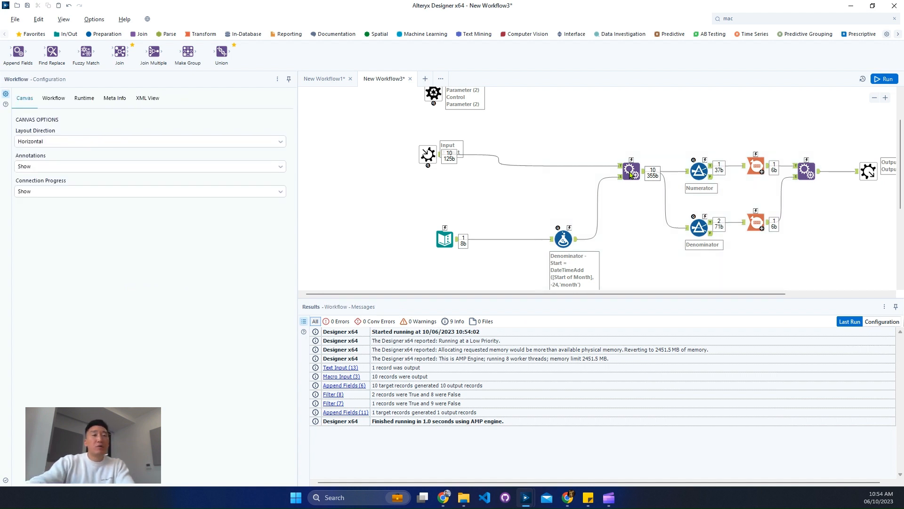
# Move the calculation tools and text input closer together to tidy the macro layout
pyautogui.moveTo(866, 272); pyautogui.dragTo(564, 140)
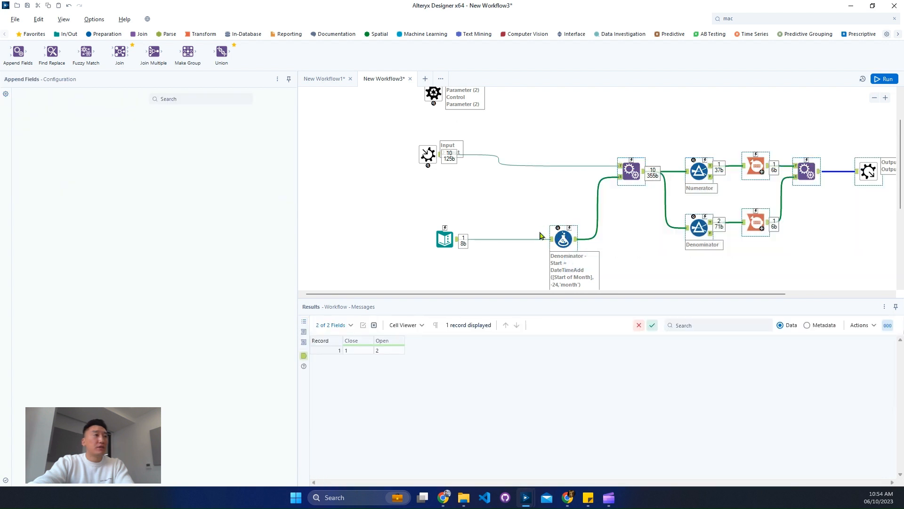
pyautogui.moveTo(563, 239); pyautogui.dragTo(503, 240)
pyautogui.click(503, 230)
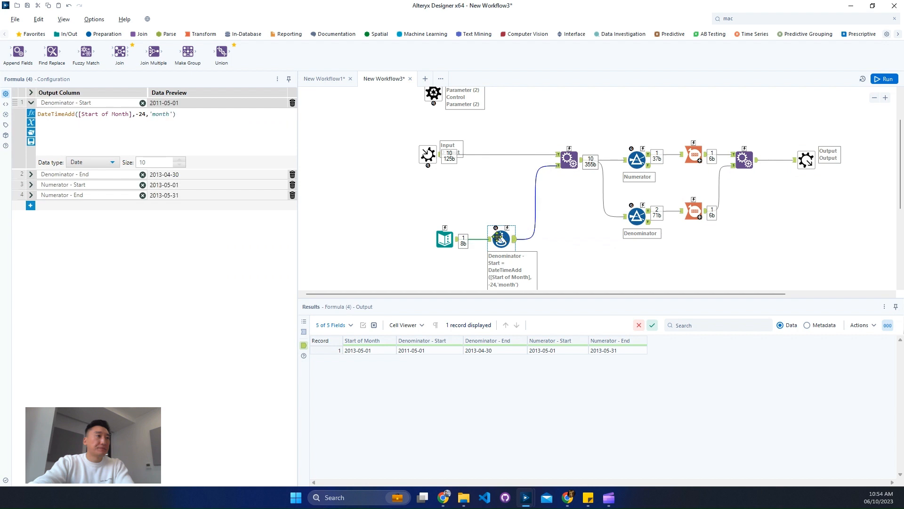
pyautogui.moveTo(446, 238); pyautogui.dragTo(427, 237)
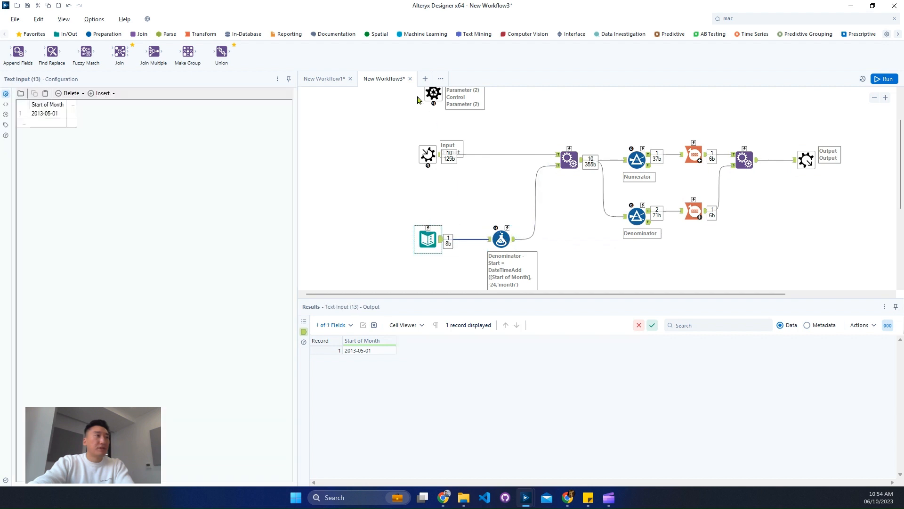
# Connect the Control Parameter to the text input, adding an Update Value action between them
pyautogui.moveTo(433, 93); pyautogui.dragTo(366, 191)
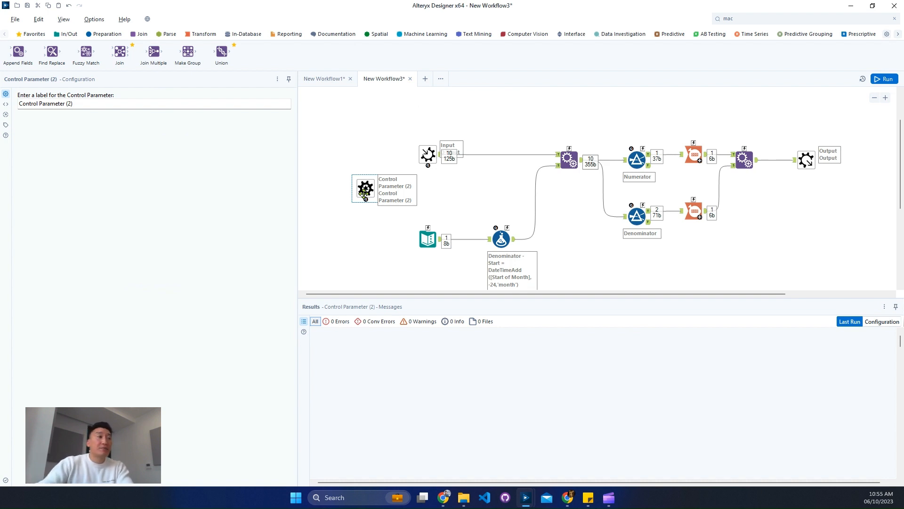
pyautogui.moveTo(370, 204); pyautogui.dragTo(431, 232)
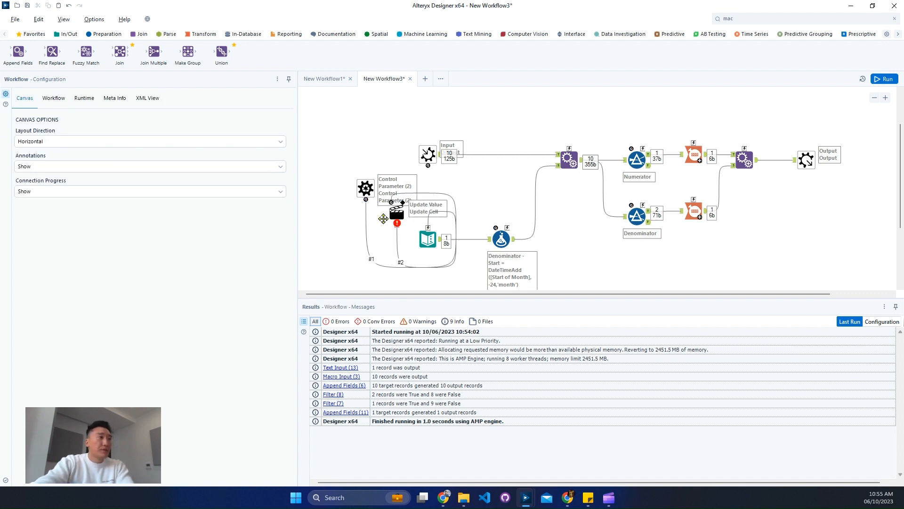
pyautogui.moveTo(397, 211); pyautogui.dragTo(372, 226)
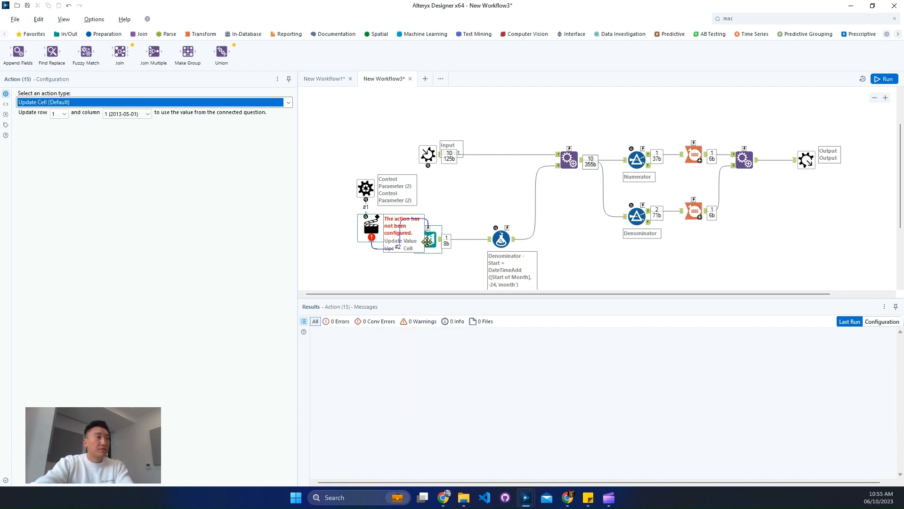
# Move the Control Parameter and Action tools closer together above the text input and select the Action tool
pyautogui.moveTo(348, 159); pyautogui.dragTo(358, 198)
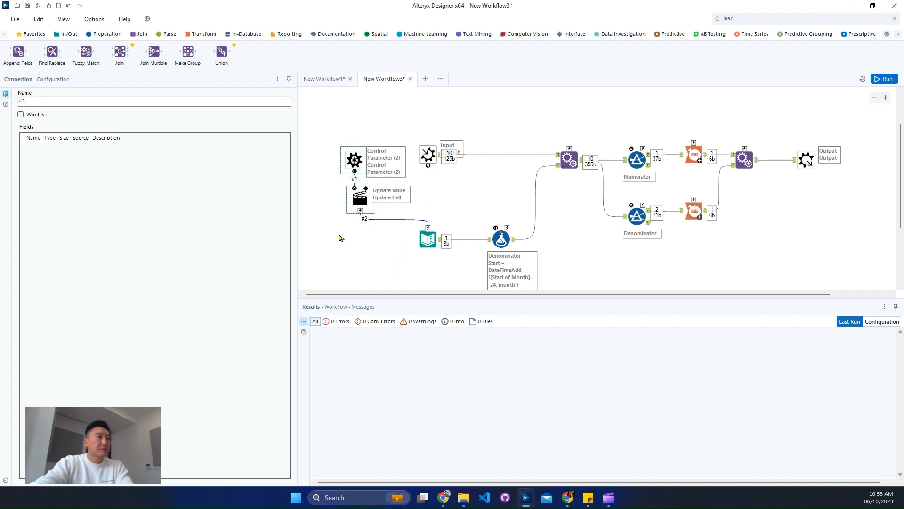
pyautogui.click(360, 200)
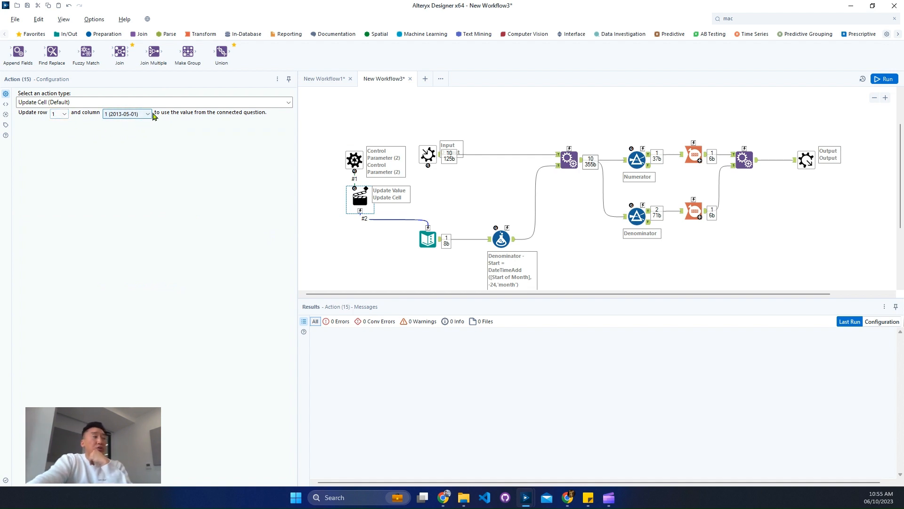
# Try switching the Action tool's type to Update Value with Formula, then return to Update Cell (Default)
pyautogui.click(166, 105)
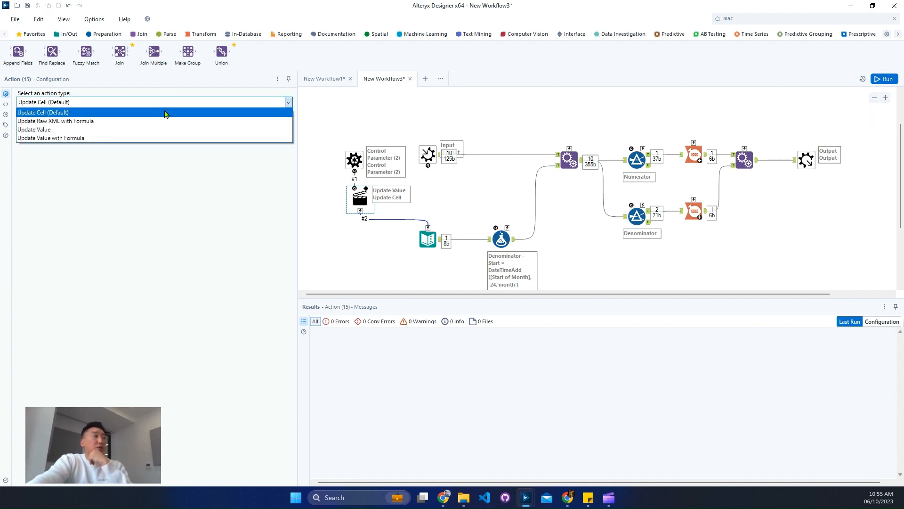
pyautogui.click(121, 138)
pyautogui.click(24, 119)
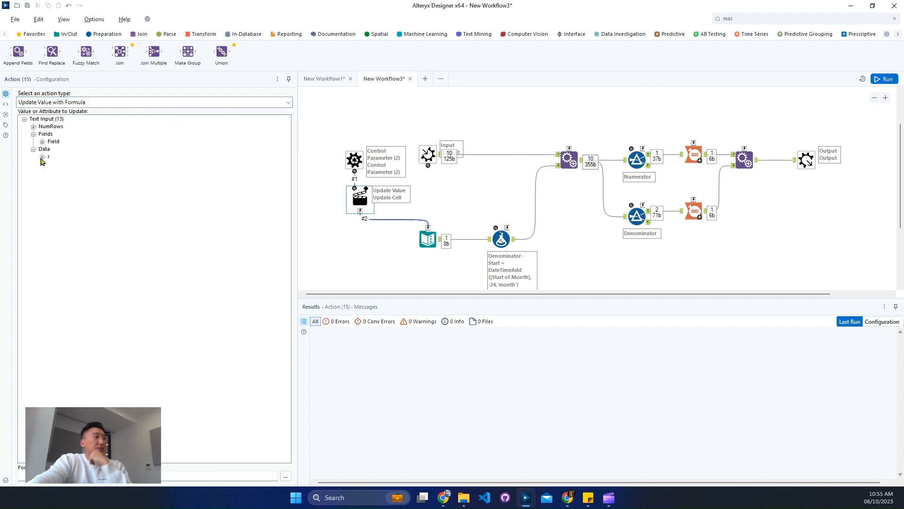
pyautogui.click(92, 165)
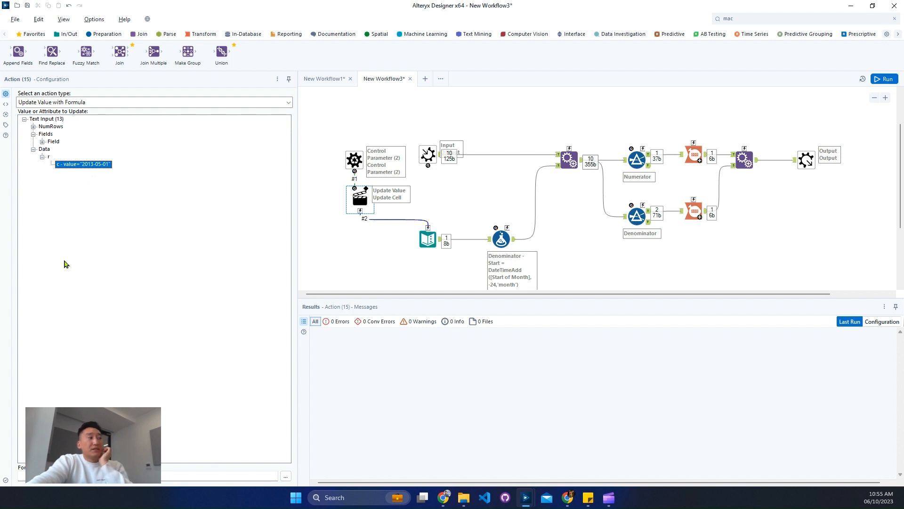
pyautogui.click(70, 103)
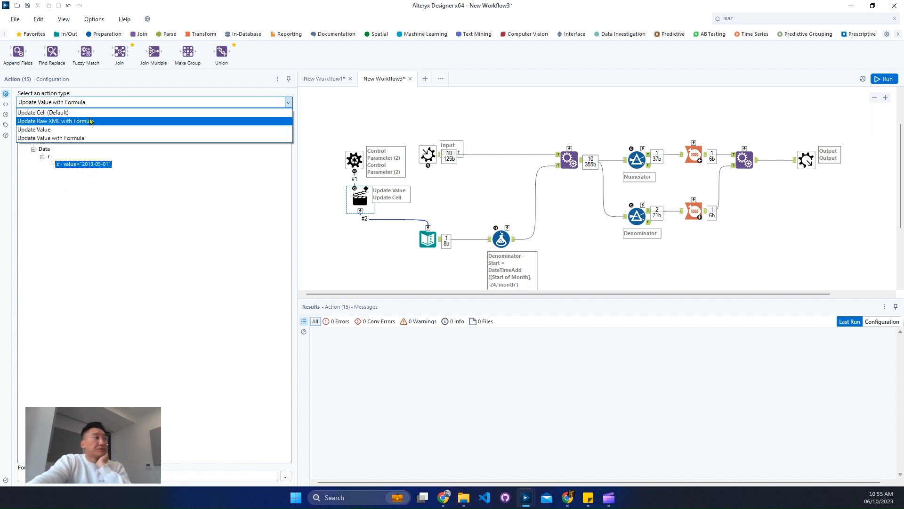
pyautogui.click(71, 121)
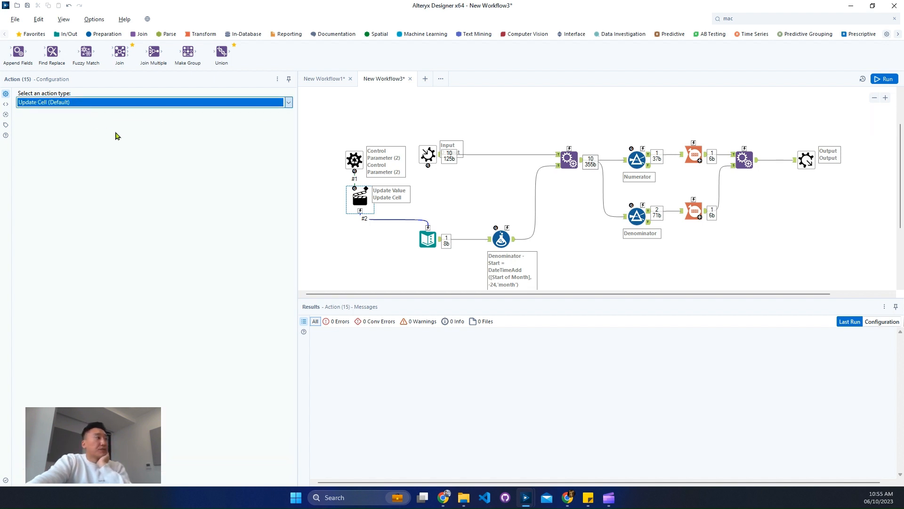
# Run the macro and reselect the Action tool
pyautogui.click(882, 81)
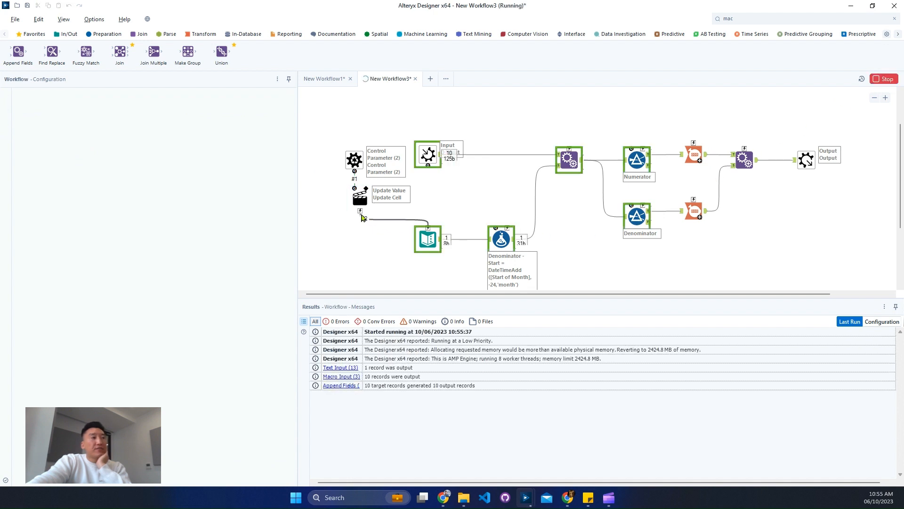
pyautogui.click(364, 204)
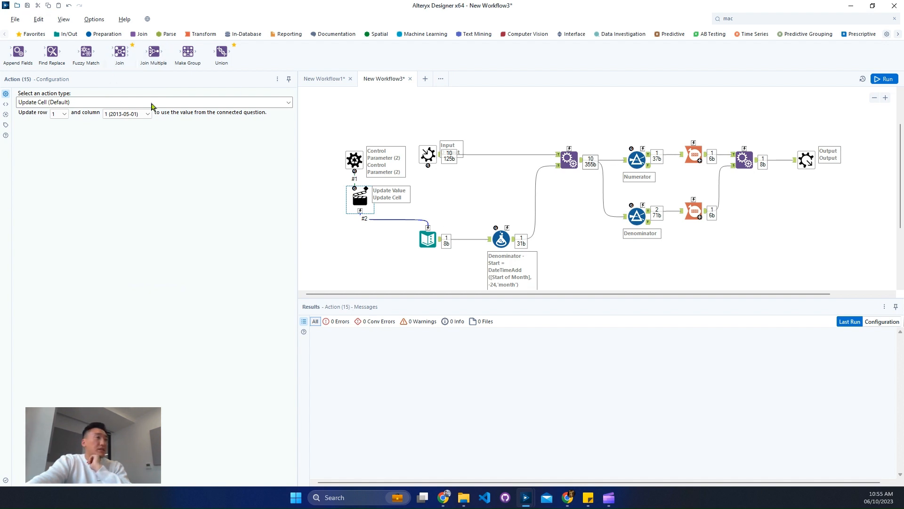
pyautogui.hotkey('ctrl', 'o')
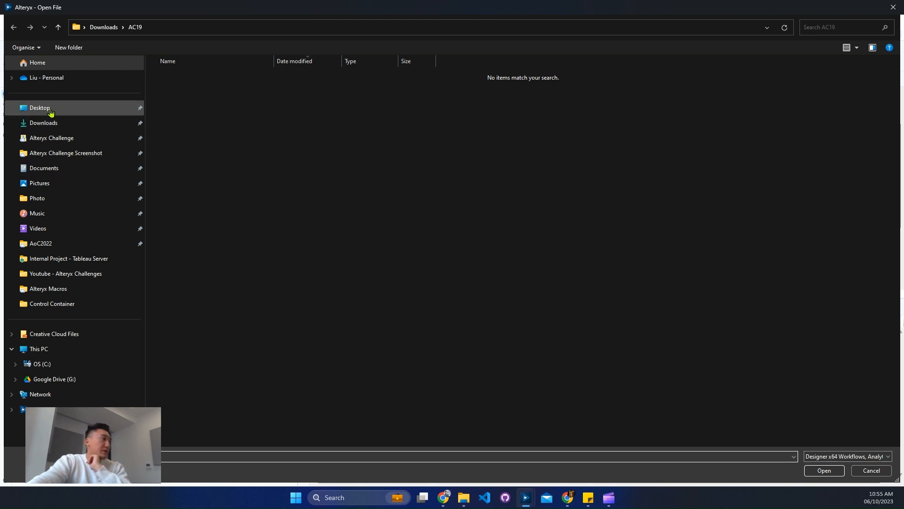
pyautogui.click(47, 289)
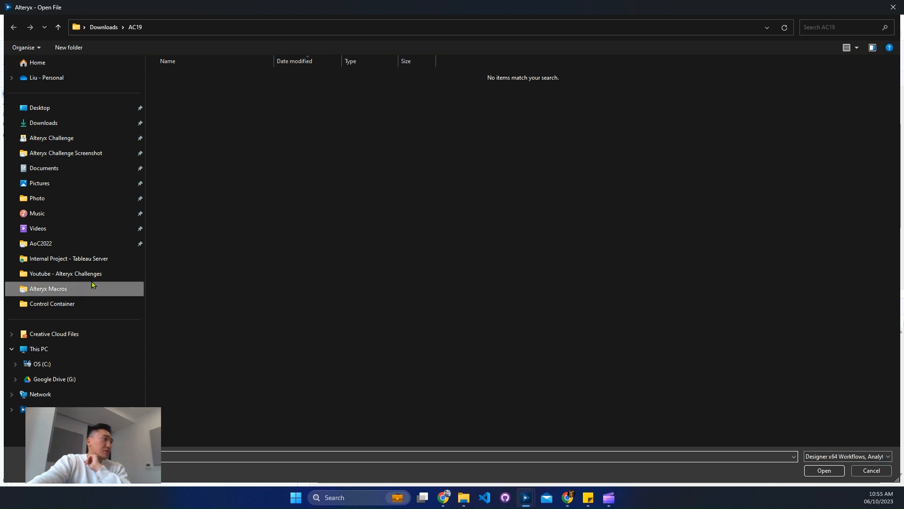
pyautogui.click(870, 474)
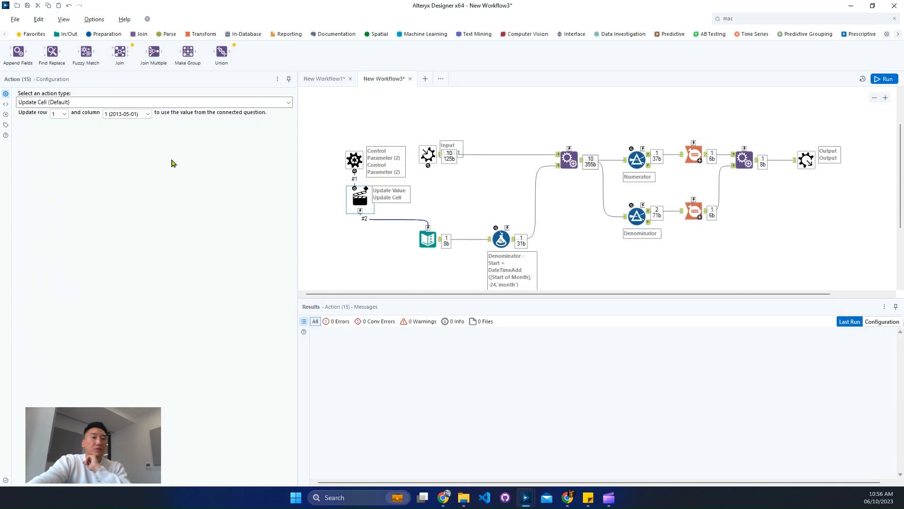
pyautogui.click(15, 19)
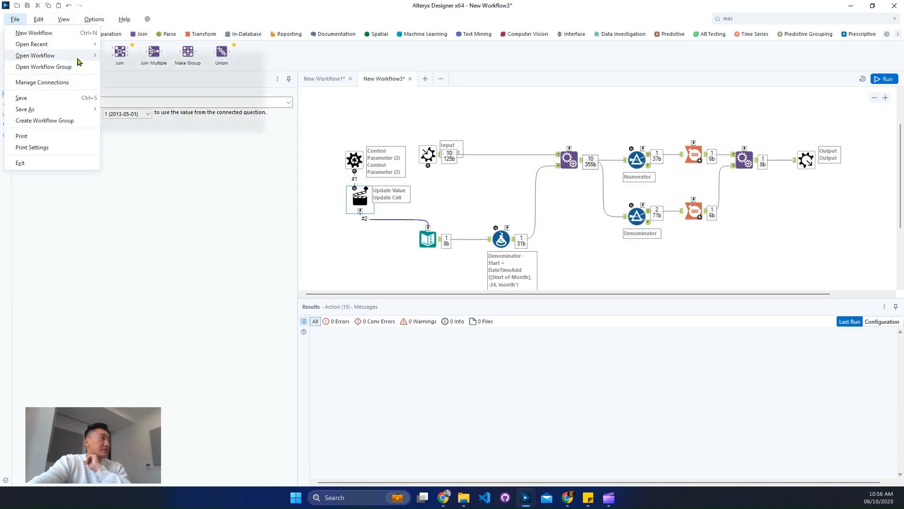
pyautogui.moveTo(60, 108)
pyautogui.click(130, 115)
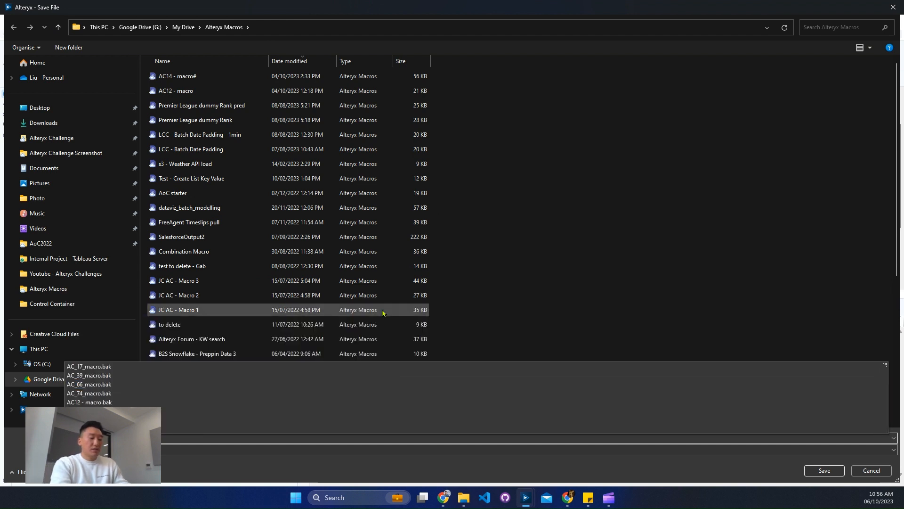
pyautogui.click(371, 6)
pyautogui.click(871, 471)
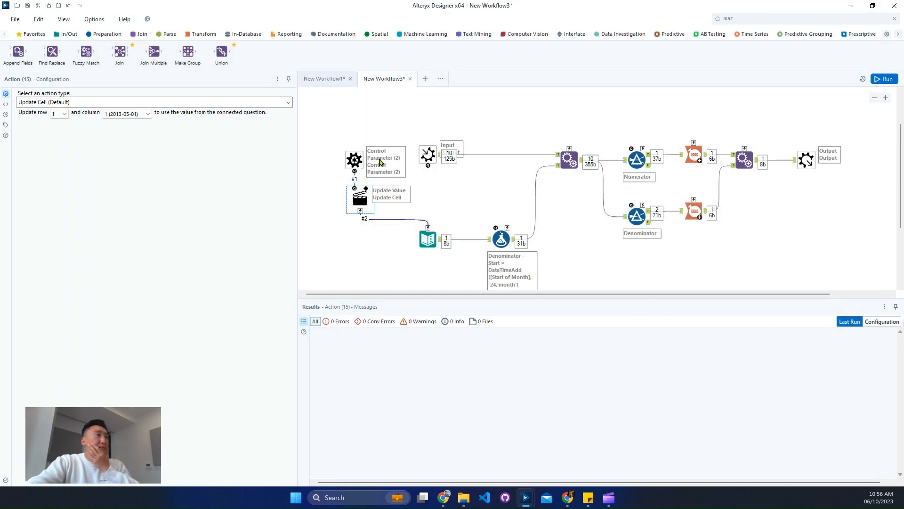
# Save the macro as AC17 - macro in the Alteryx Macros folder
pyautogui.click(324, 79)
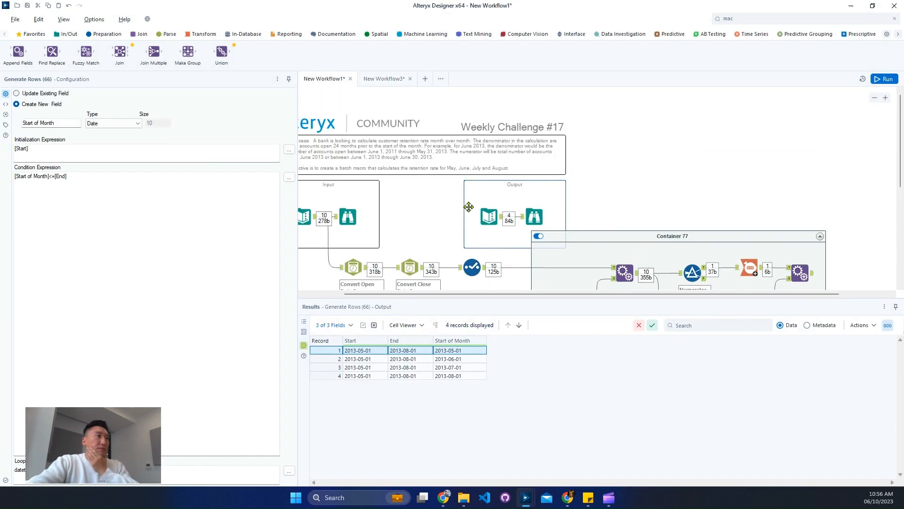
pyautogui.click(390, 80)
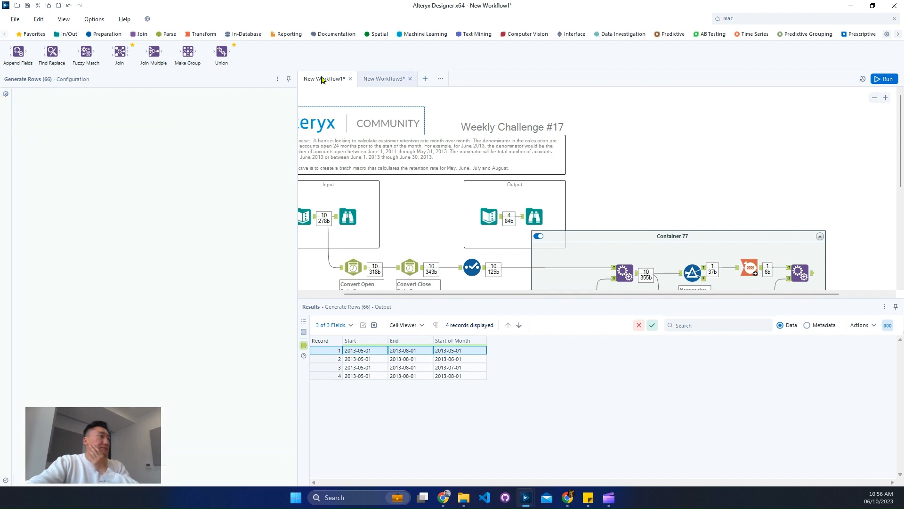
pyautogui.click(17, 21)
pyautogui.moveTo(88, 110)
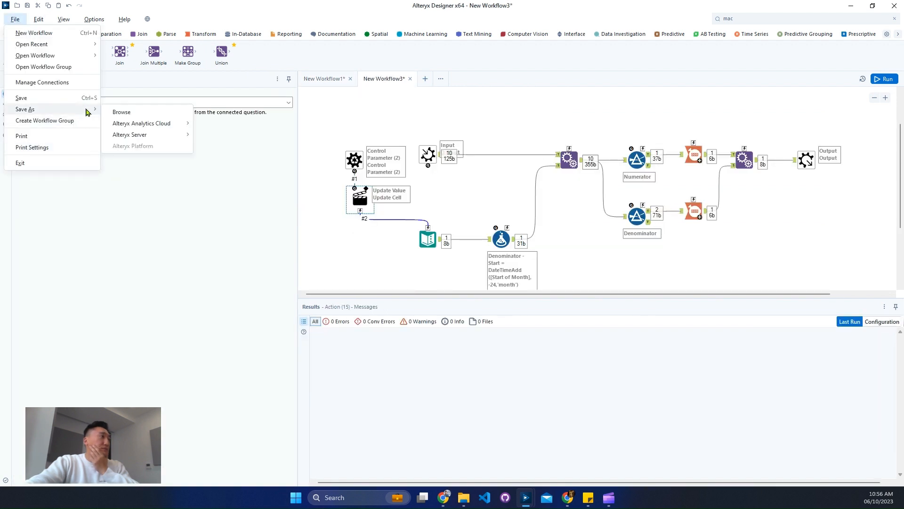
pyautogui.click(118, 110)
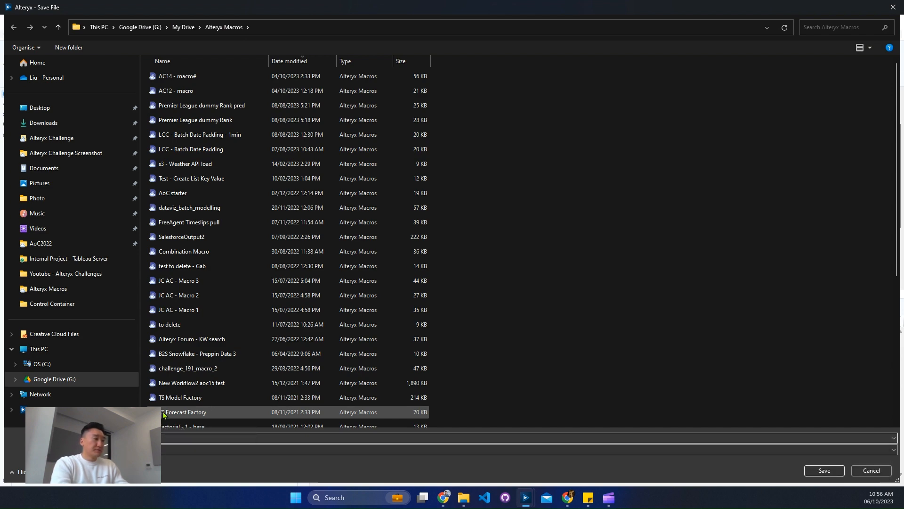
pyautogui.press('Escape')
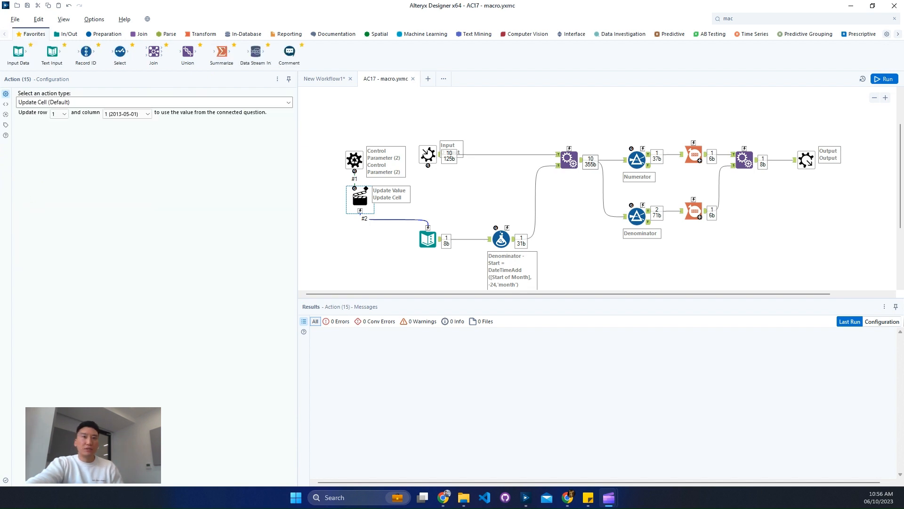
# In the main workflow, disable Container 77, collapse it and move it aside
pyautogui.click(355, 231)
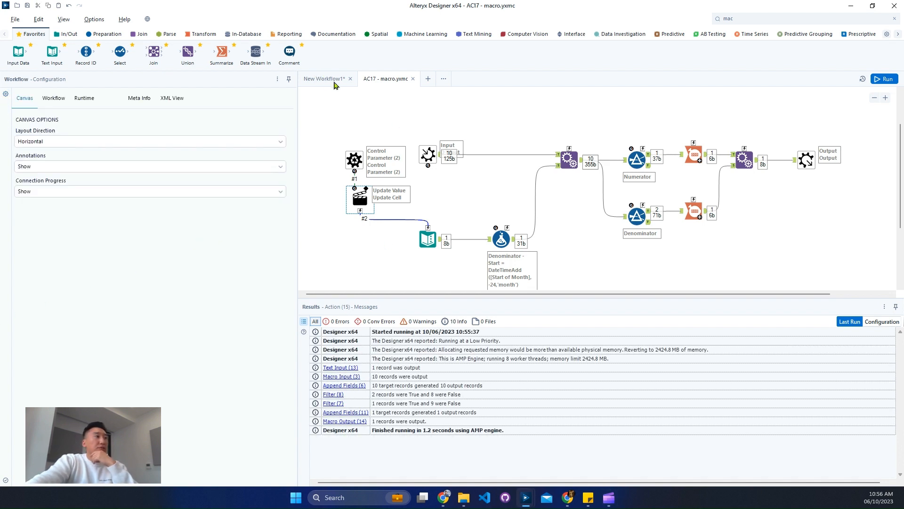
pyautogui.click(338, 83)
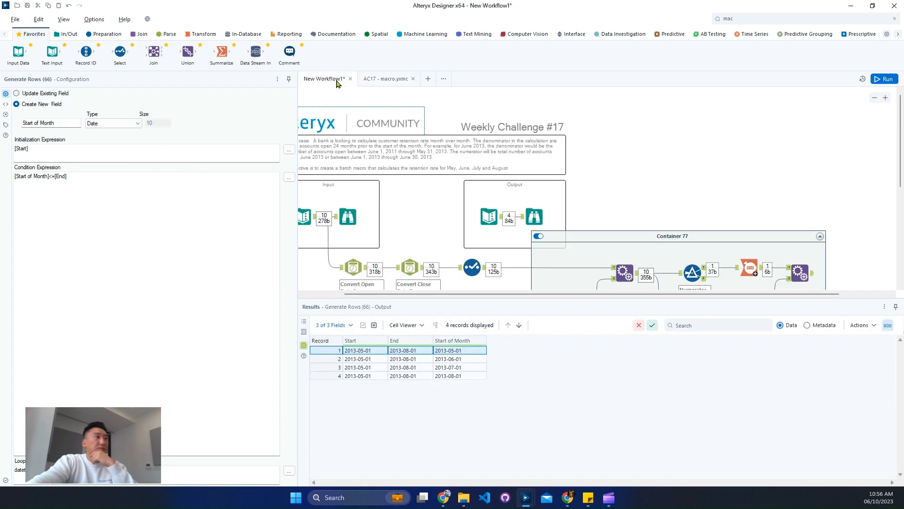
pyautogui.scroll(-4, 583, 211)
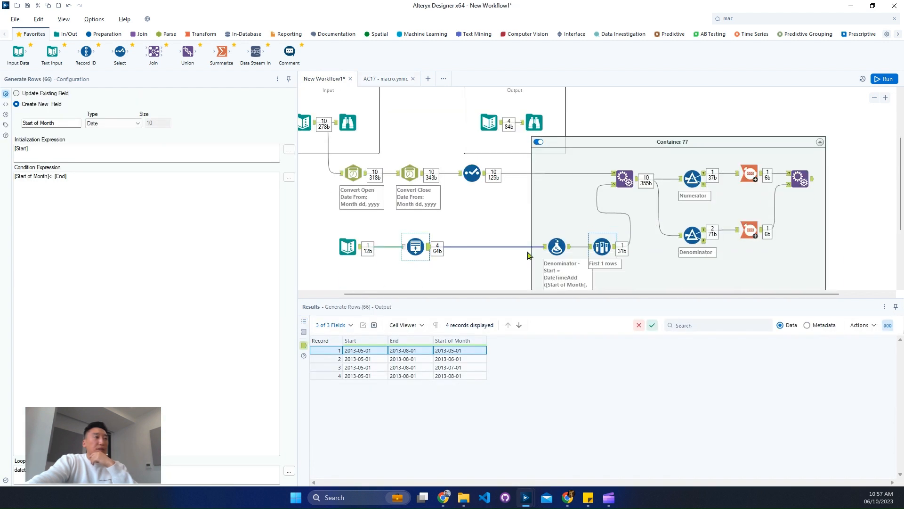
pyautogui.click(538, 141)
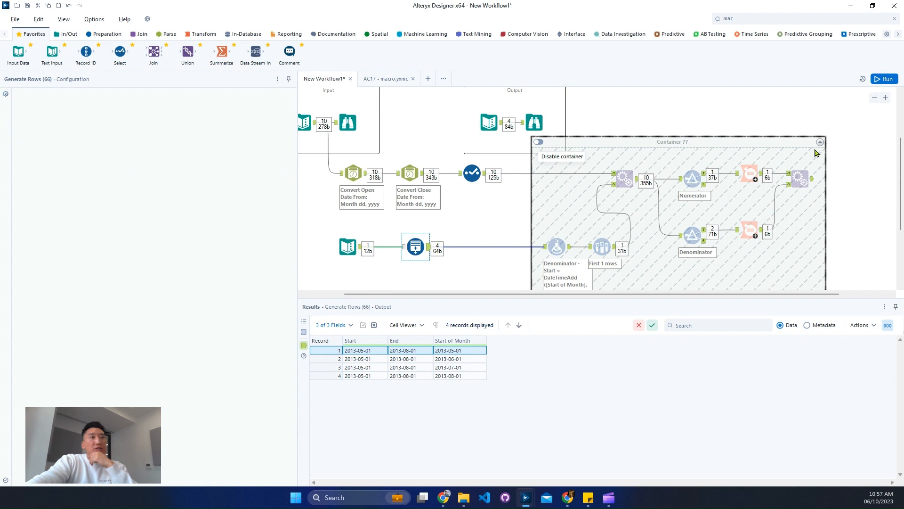
pyautogui.click(642, 207)
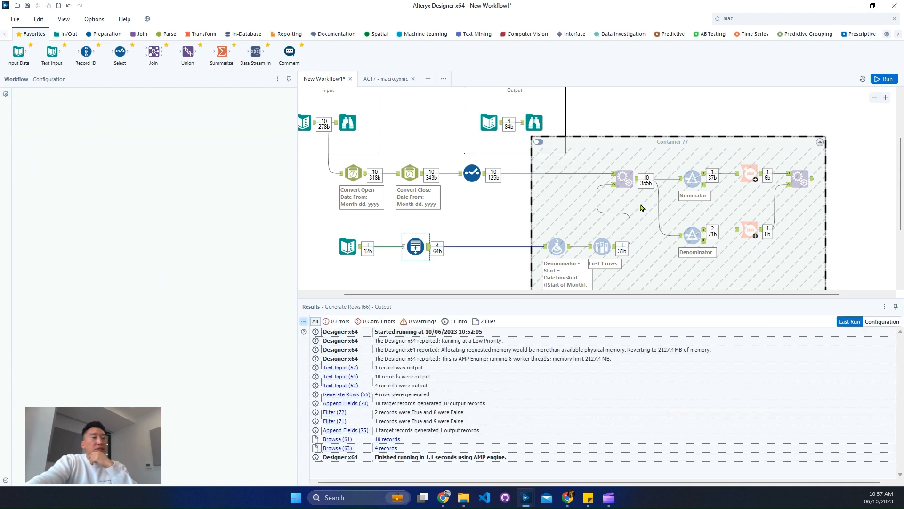
pyautogui.click(820, 142)
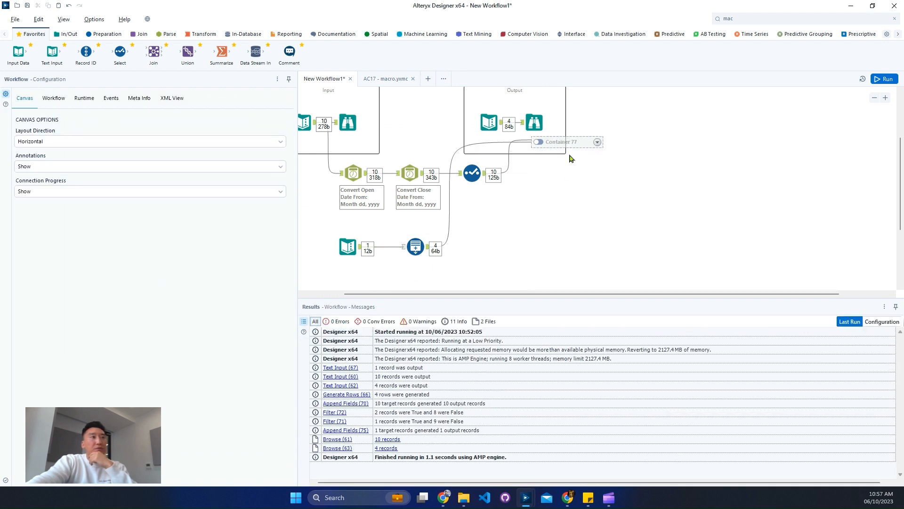
pyautogui.moveTo(577, 141); pyautogui.dragTo(634, 170)
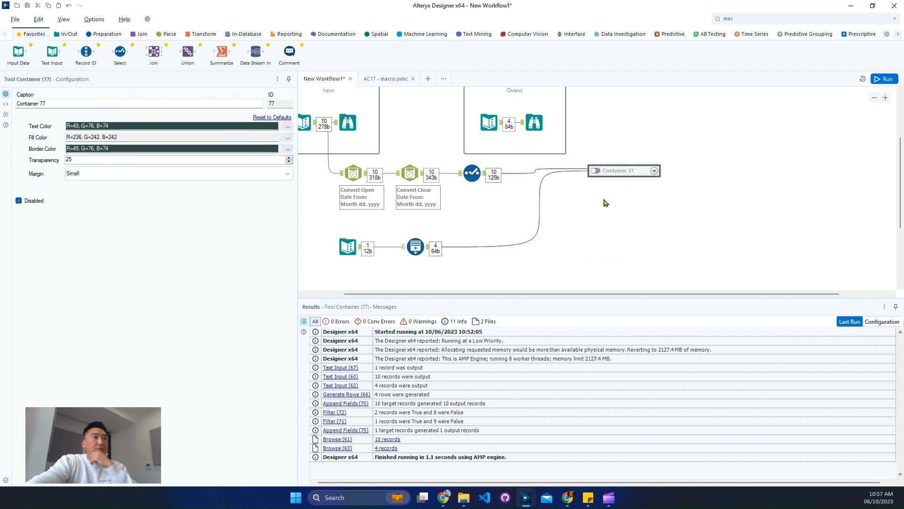
# Insert the AC17 - macro batch macro onto the main workflow canvas below the collapsed container
pyautogui.rightClick(577, 234)
pyautogui.moveTo(605, 270)
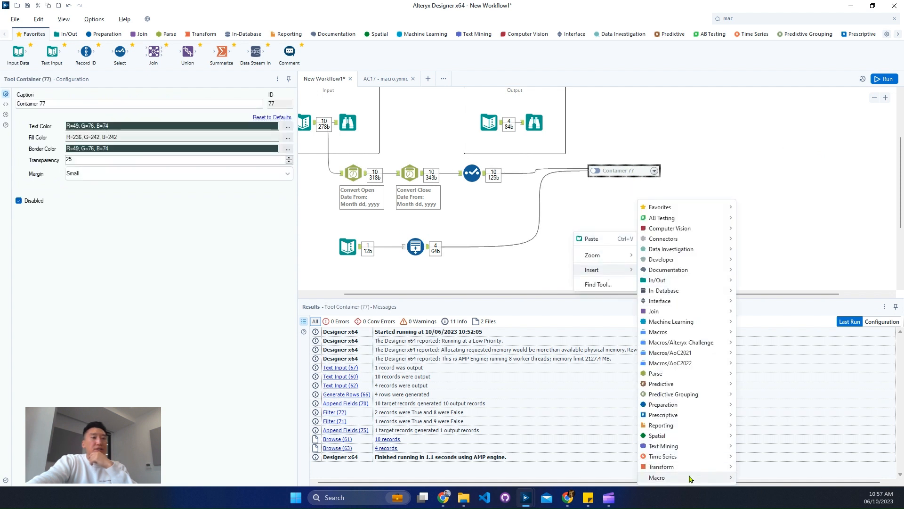
pyautogui.moveTo(660, 477)
pyautogui.click(754, 477)
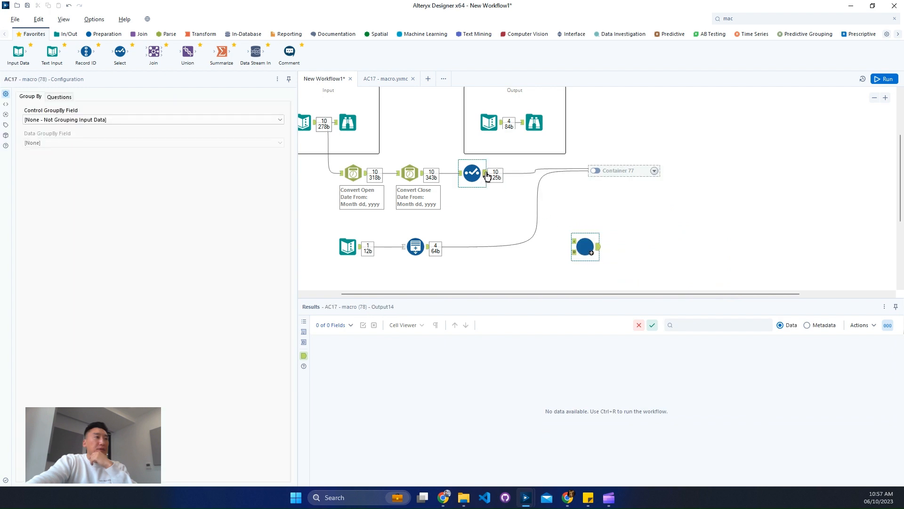
pyautogui.moveTo(582, 261); pyautogui.dragTo(574, 252)
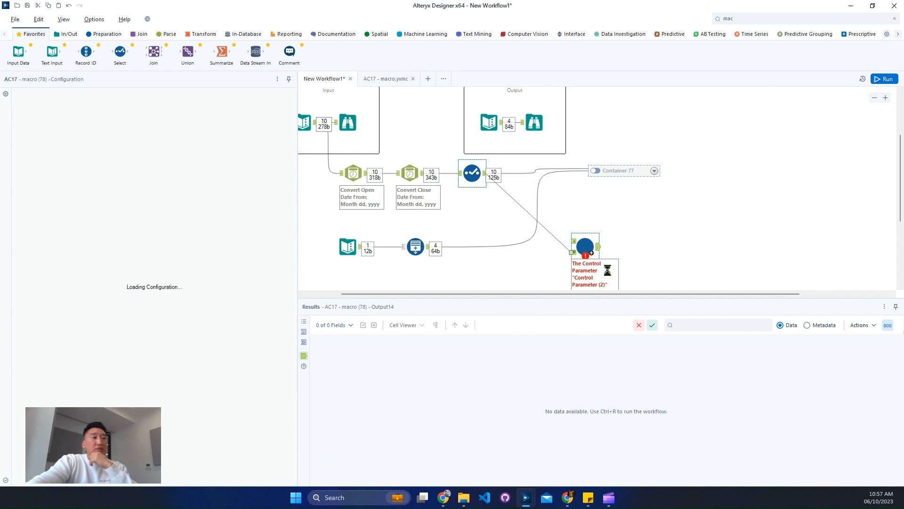
# Connect the Generate Rows output to the batch macro's control input
pyautogui.click(885, 97)
pyautogui.scroll(-2, 608, 223)
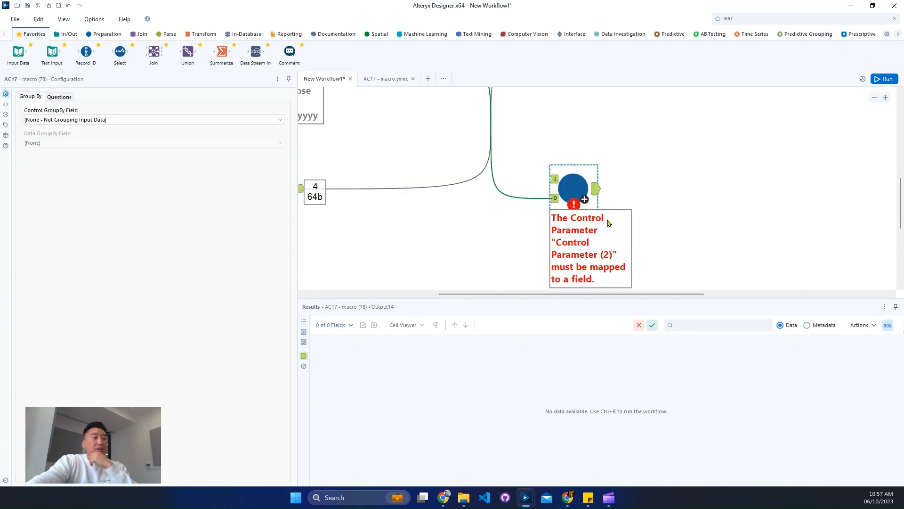
pyautogui.click(554, 180)
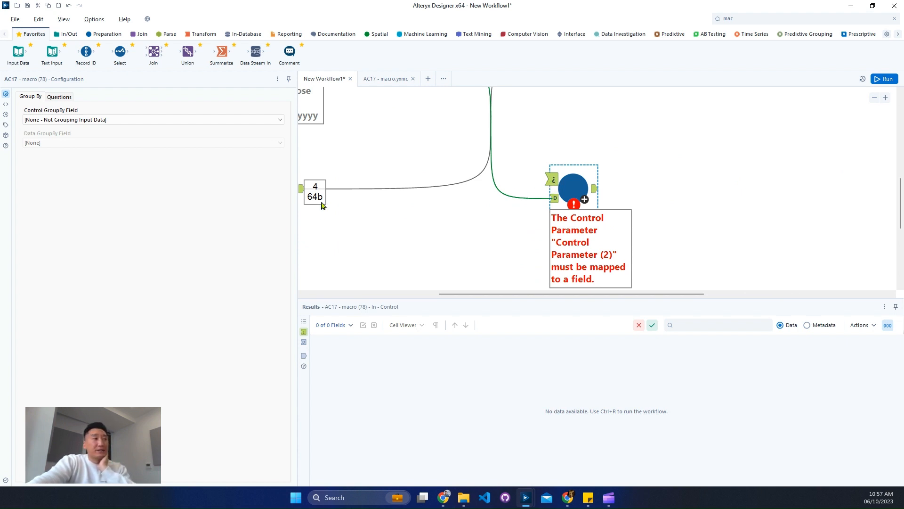
pyautogui.moveTo(535, 293); pyautogui.dragTo(503, 294)
pyautogui.moveTo(370, 192); pyautogui.dragTo(621, 180)
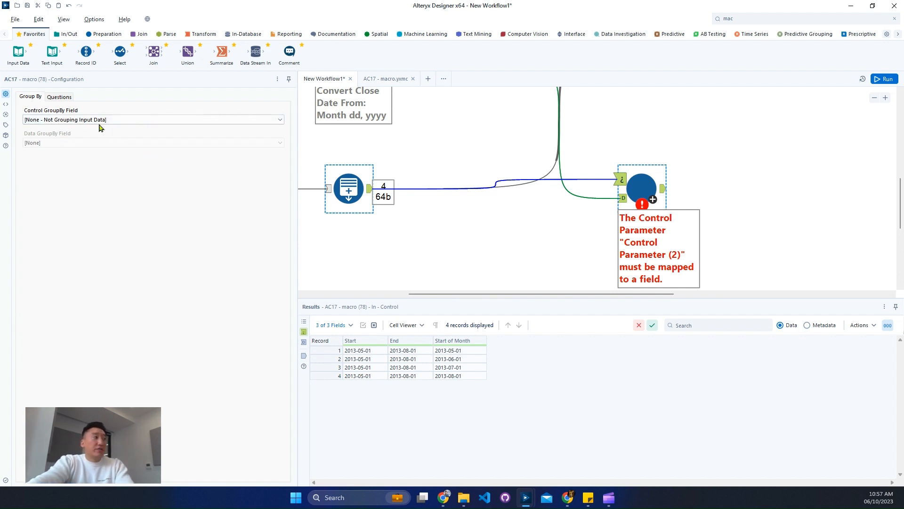
# Map the batch macro's Control Parameter (2) question to the Start of Month field and run the workflow
pyautogui.click(64, 97)
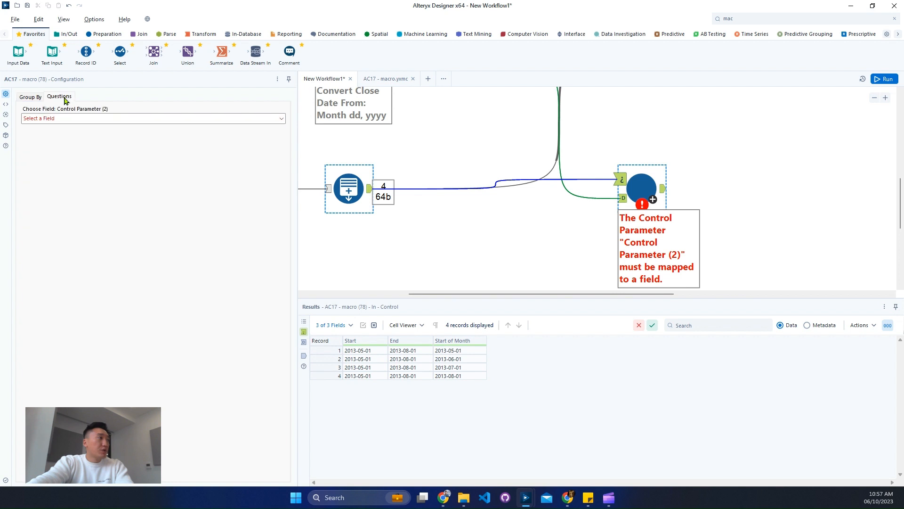
pyautogui.click(138, 120)
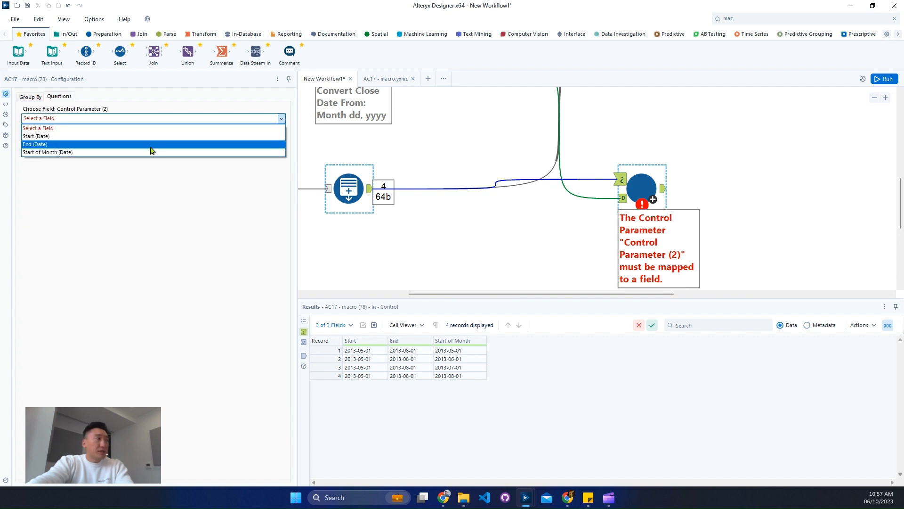
pyautogui.click(128, 152)
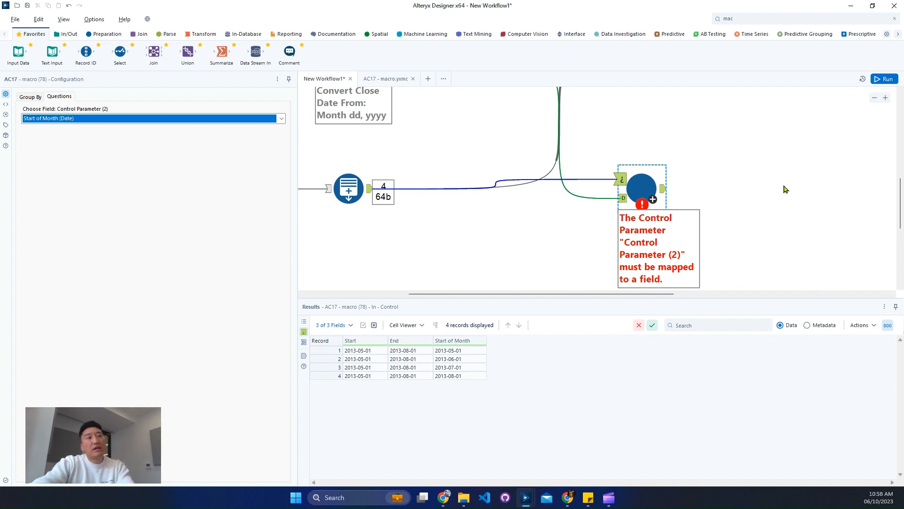
pyautogui.click(733, 183)
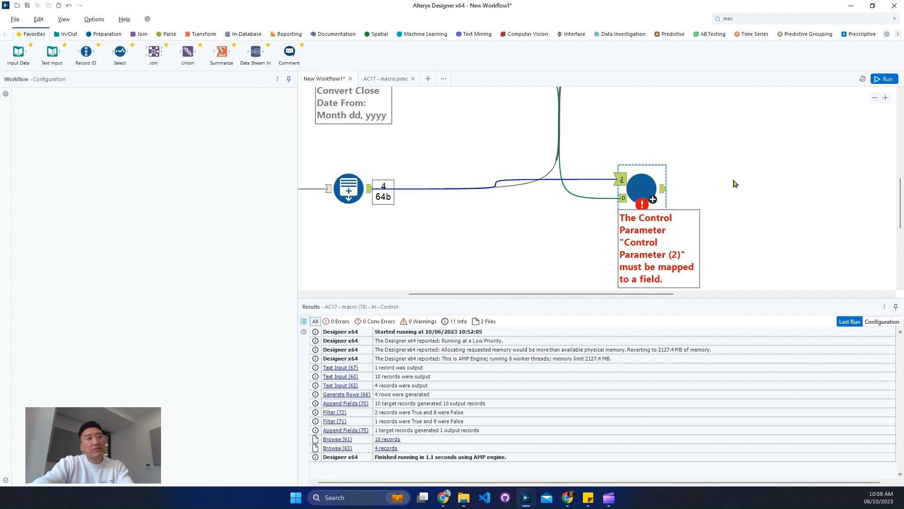
pyautogui.click(887, 80)
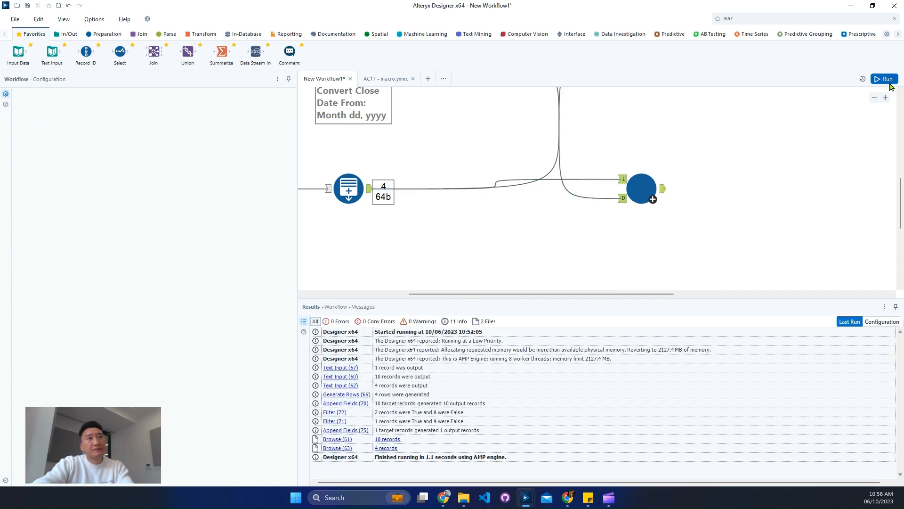
# Compare the batch macro's output records with the expected Open, Close and Start of Month results
pyautogui.click(662, 195)
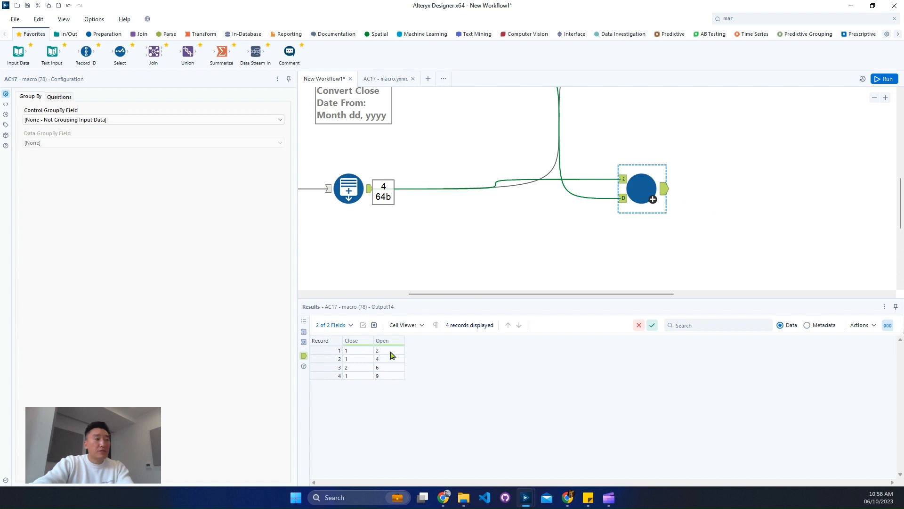
pyautogui.scroll(5, 746, 197)
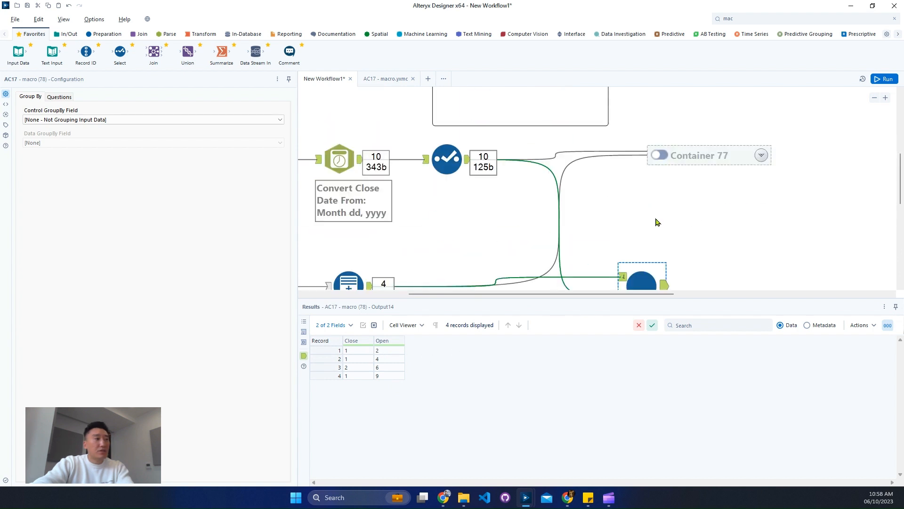
pyautogui.click(555, 141)
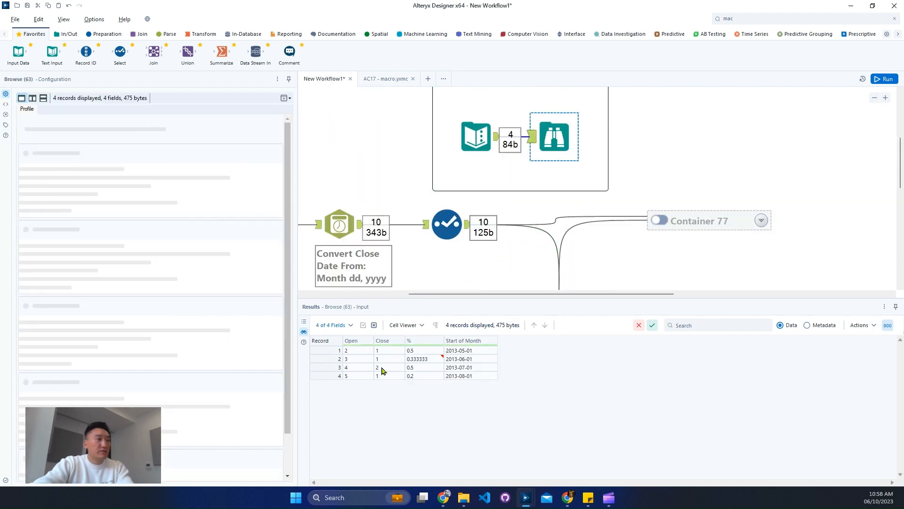
pyautogui.moveTo(354, 351); pyautogui.dragTo(354, 379)
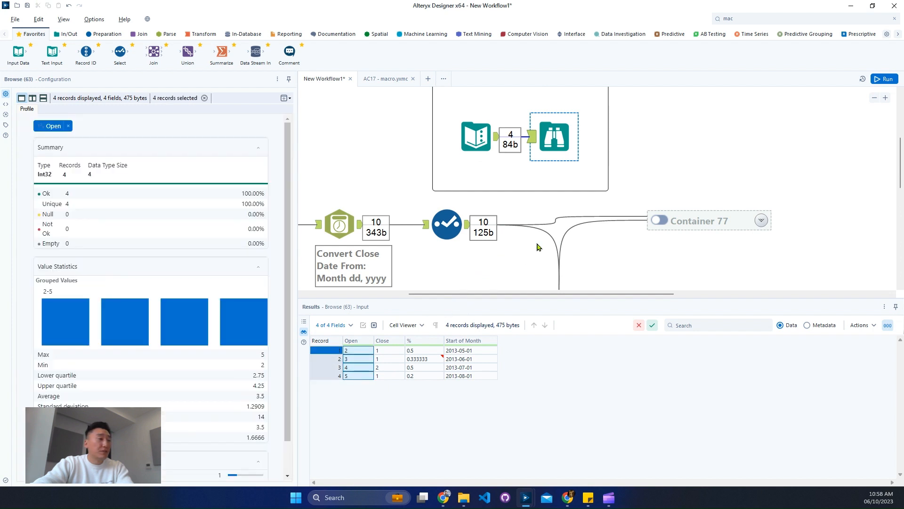
pyautogui.scroll(-5, 537, 242)
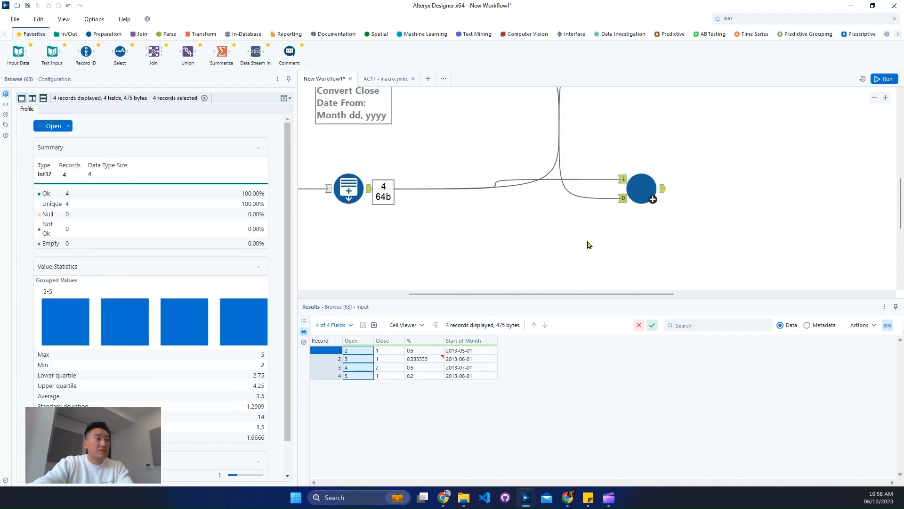
pyautogui.click(650, 193)
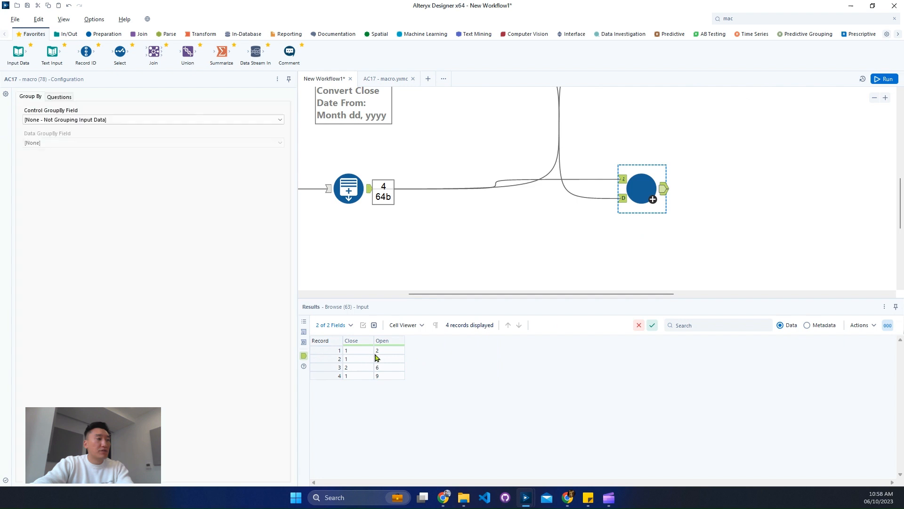
pyautogui.scroll(5, 580, 168)
pyautogui.click(564, 146)
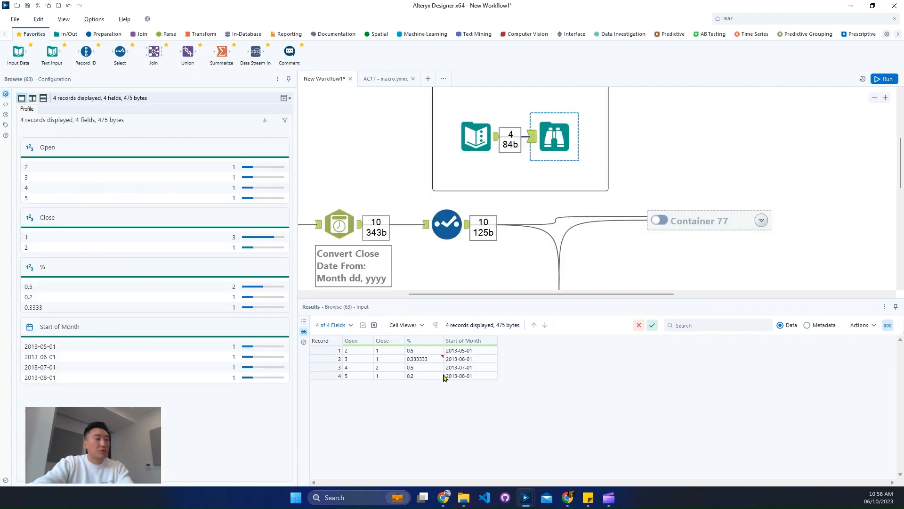
pyautogui.moveTo(363, 355); pyautogui.dragTo(356, 380)
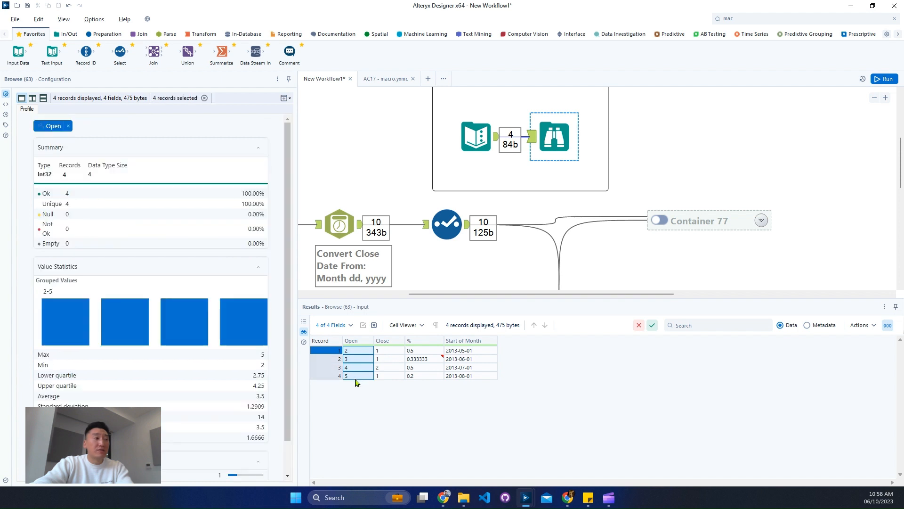
pyautogui.click(471, 359)
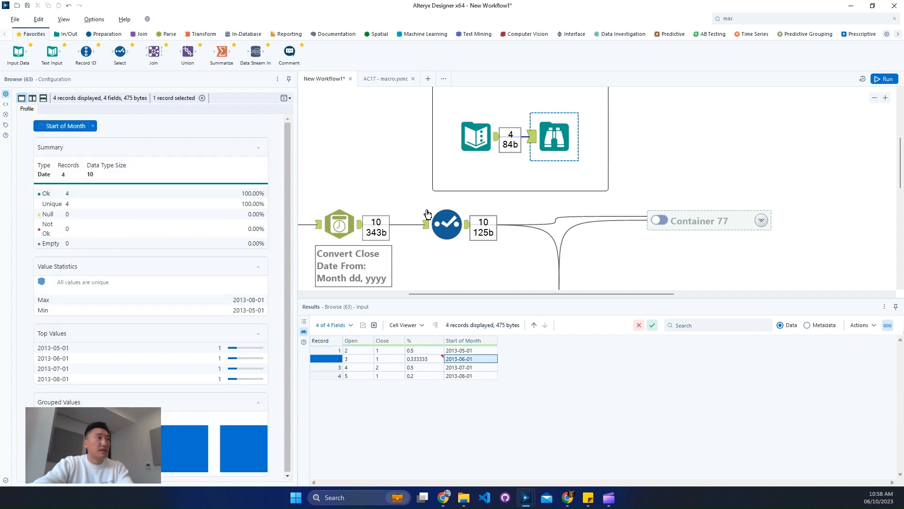
# In the macro, delete the filter, formula and append tools between the Numerator/Denominator filters and the Macro Output
pyautogui.click(391, 81)
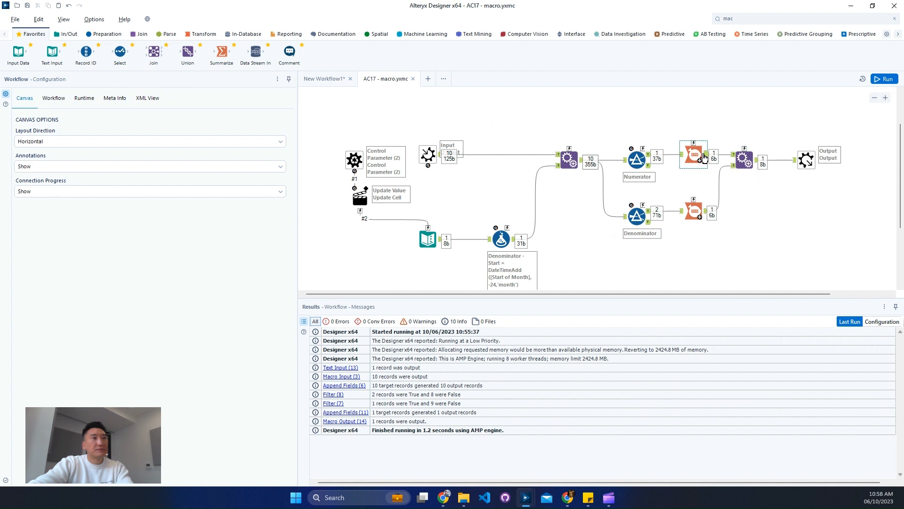
pyautogui.click(650, 160)
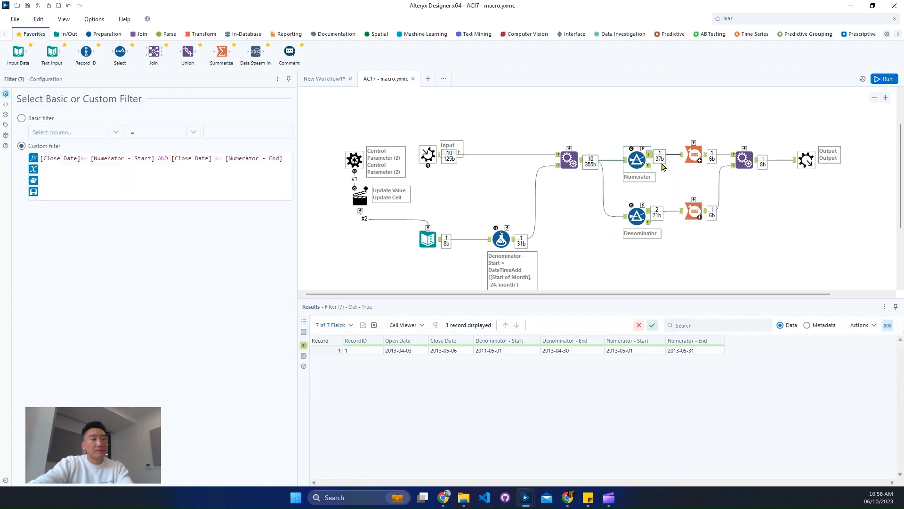
pyautogui.moveTo(662, 294); pyautogui.dragTo(783, 300)
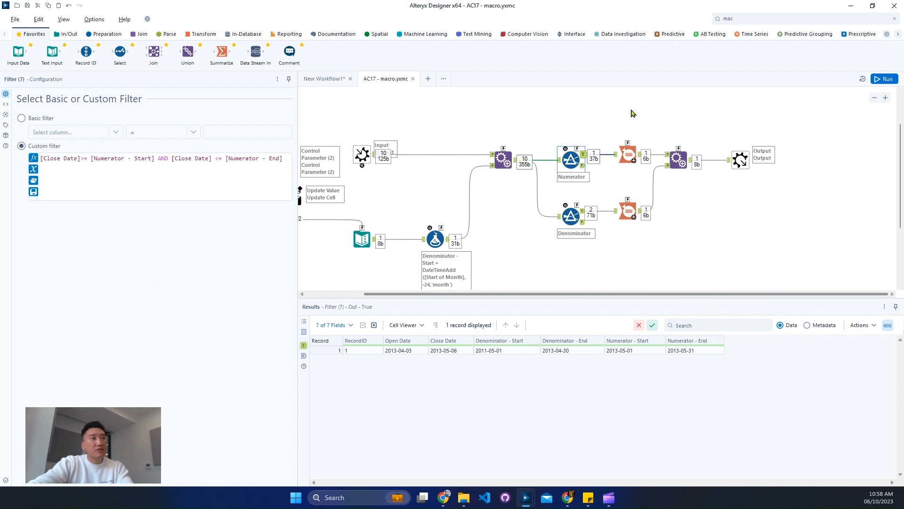
pyautogui.moveTo(625, 114); pyautogui.dragTo(683, 240)
pyautogui.press('Delete')
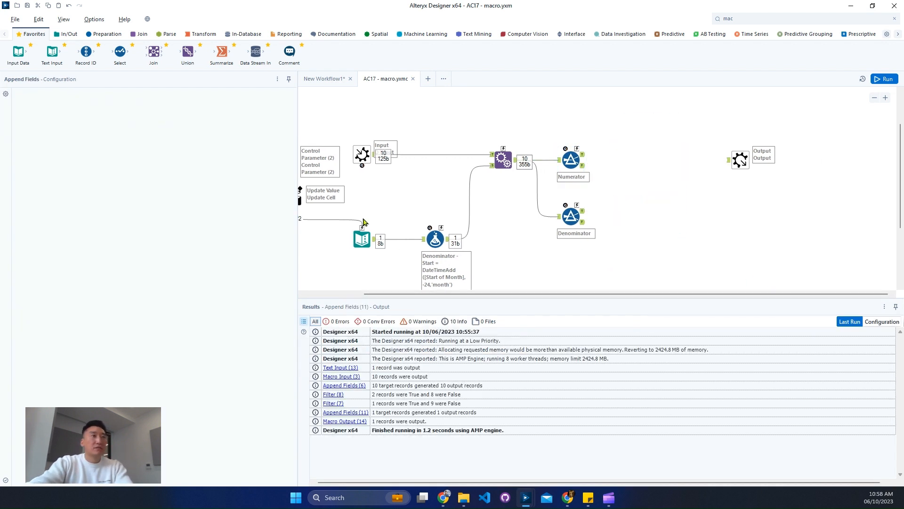
# Connect a new Summarize tool to the Numerator filter's true output
pyautogui.moveTo(219, 63)
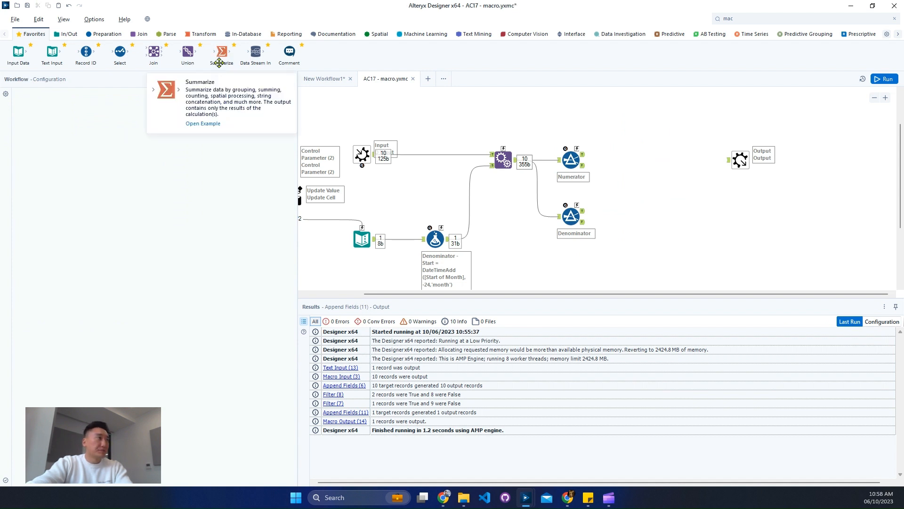
pyautogui.moveTo(596, 175); pyautogui.dragTo(626, 153)
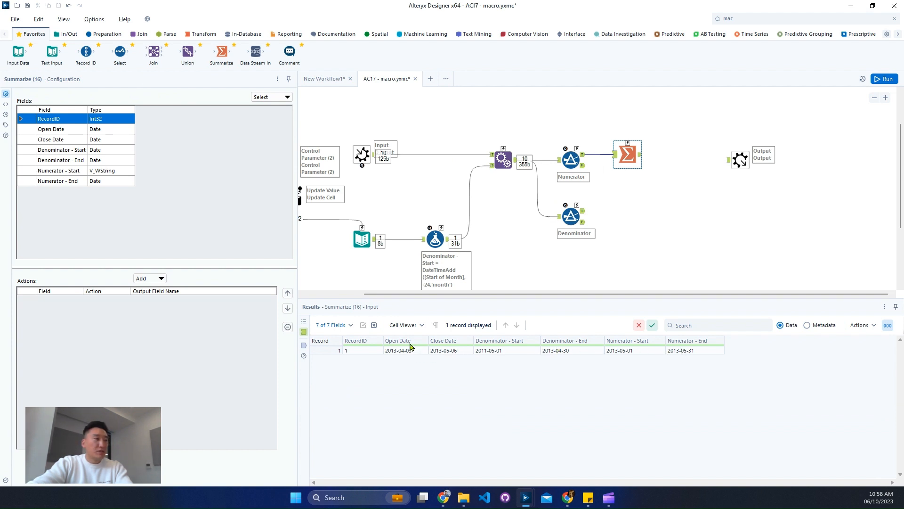
# In the Append Fields tool, include the Start of Month source field and forget all missing fields
pyautogui.click(504, 170)
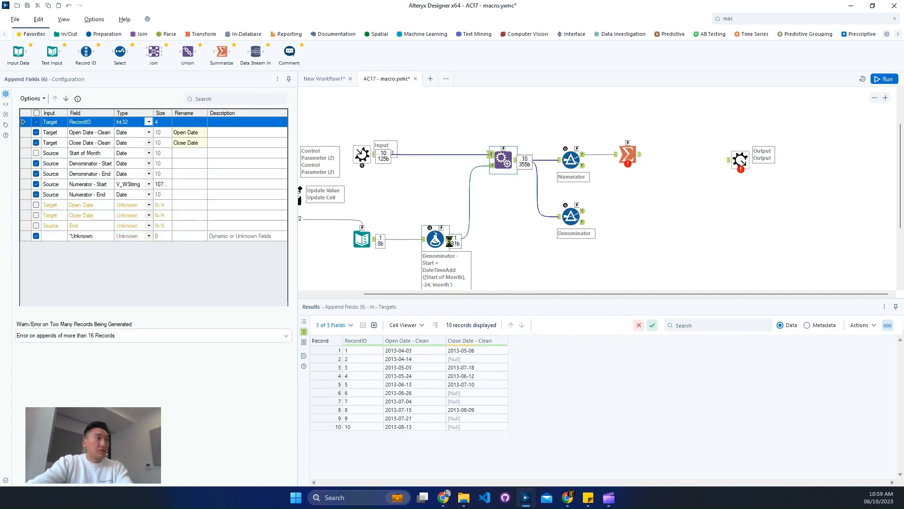
pyautogui.click(492, 165)
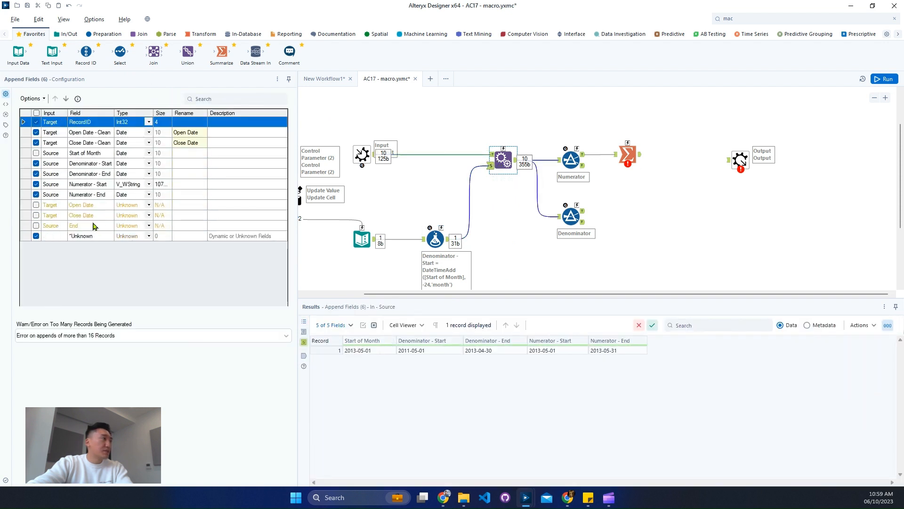
pyautogui.click(36, 153)
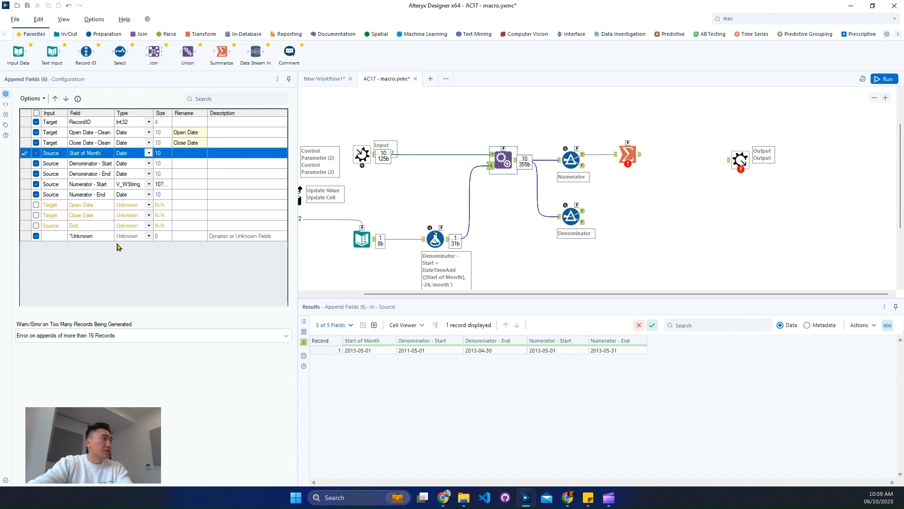
pyautogui.click(31, 98)
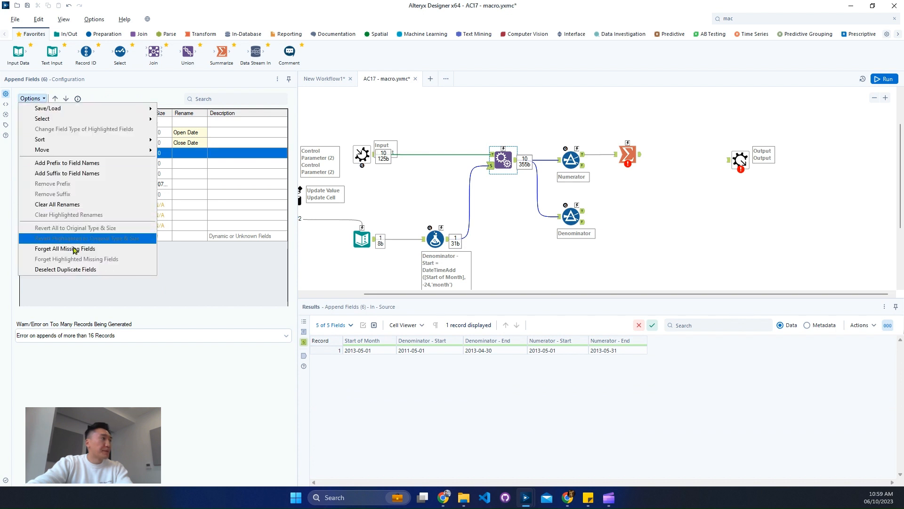
pyautogui.click(57, 240)
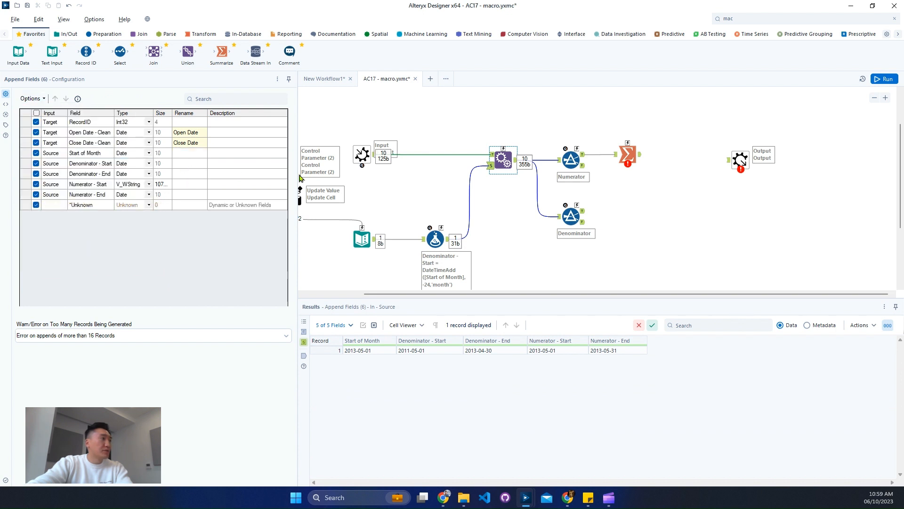
# Configure the Summarize tool to group by Start of Month and count RecordID
pyautogui.click(630, 155)
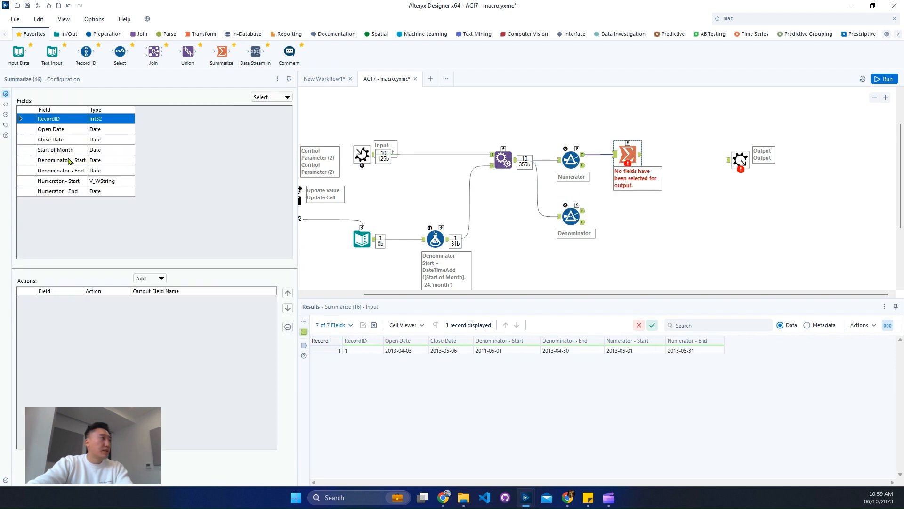
pyautogui.click(76, 150)
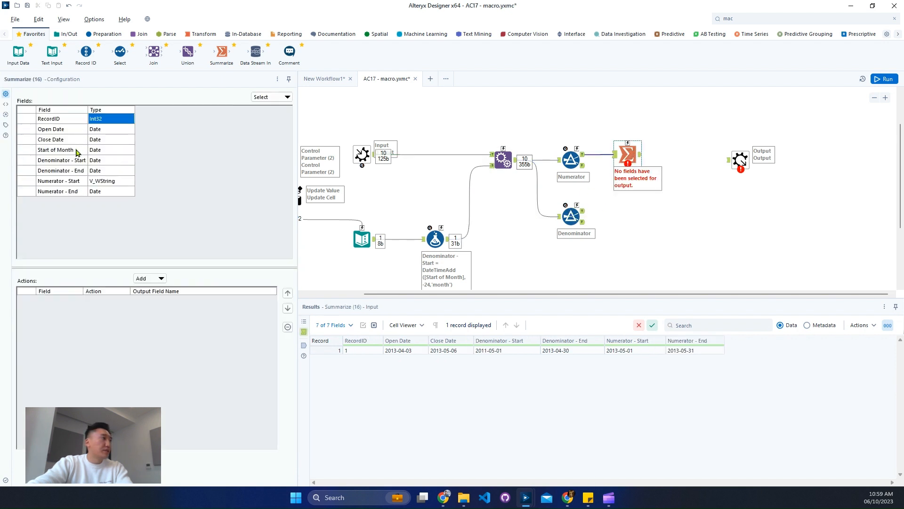
pyautogui.click(161, 278)
pyautogui.click(164, 291)
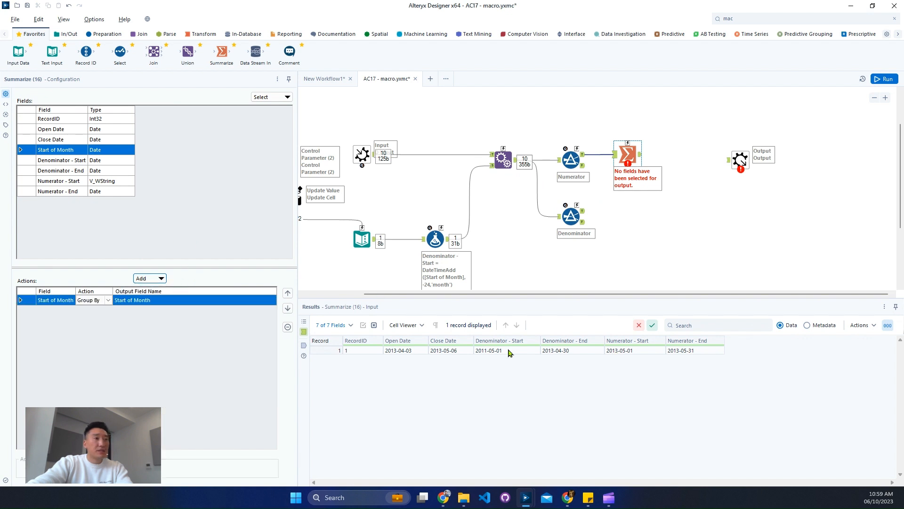
pyautogui.click(56, 119)
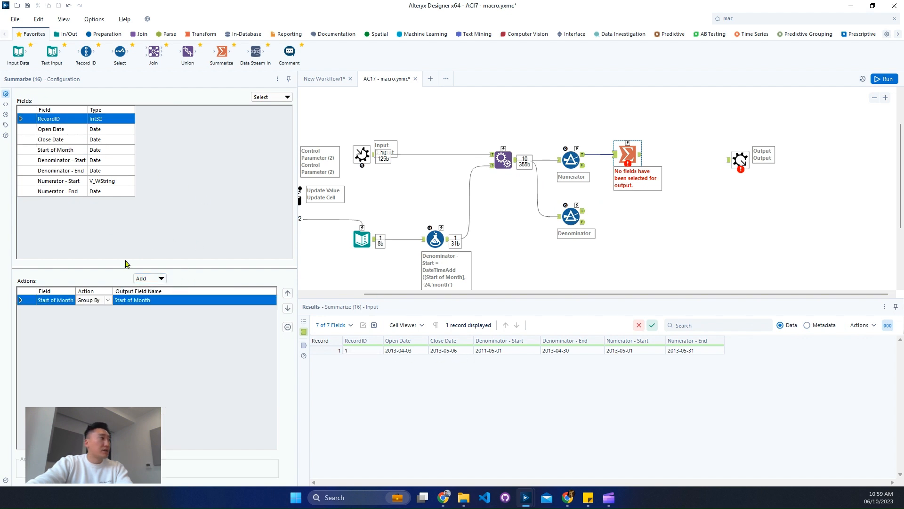
pyautogui.click(147, 279)
pyautogui.click(178, 311)
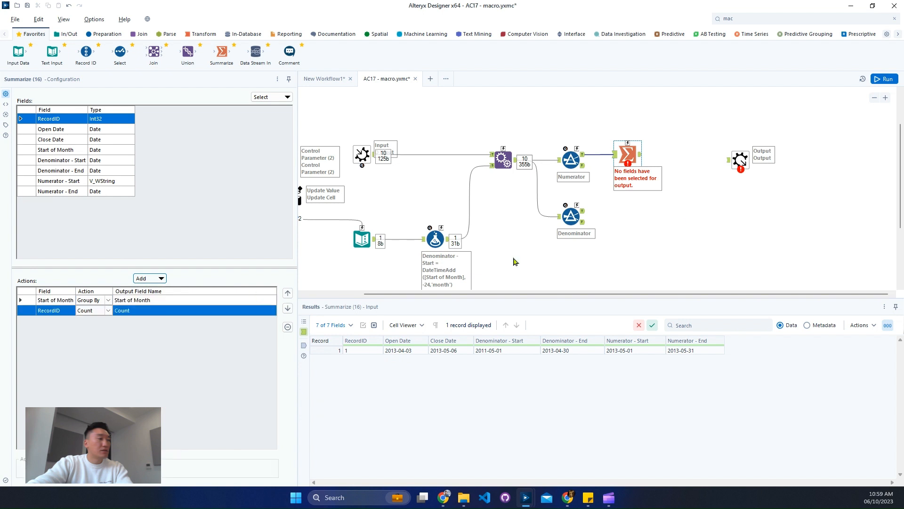
# Duplicate the Summarize tool onto the Denominator filter's true output and run the macro
pyautogui.click(626, 154)
pyautogui.hotkey('ctrl', 'v')
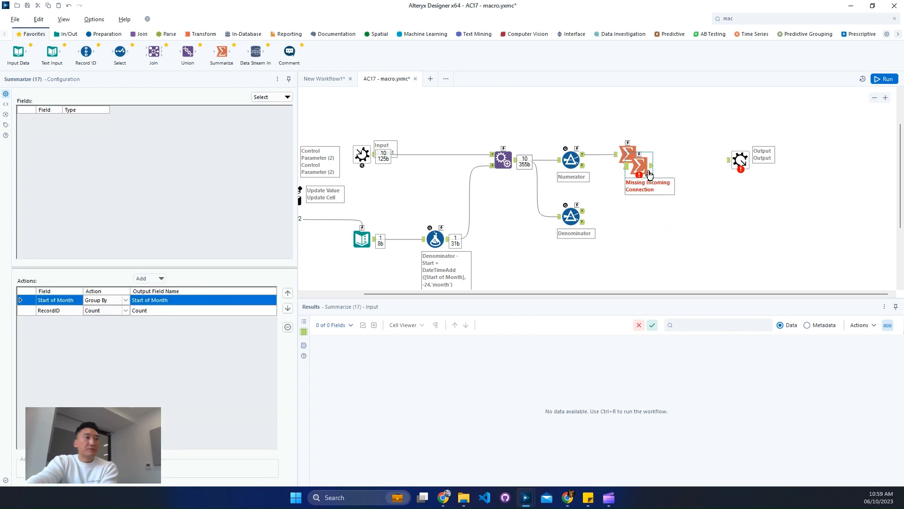
pyautogui.moveTo(652, 165); pyautogui.dragTo(635, 214)
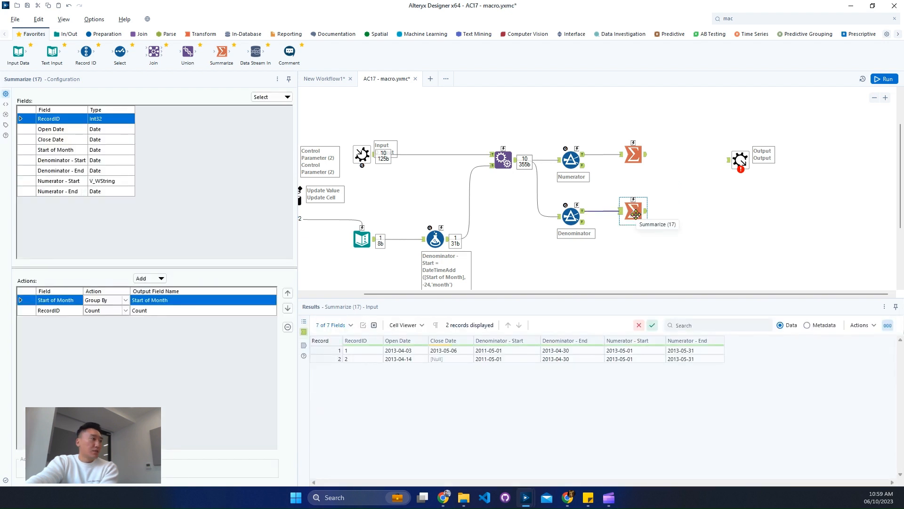
pyautogui.hotkey('ctrl', 'r')
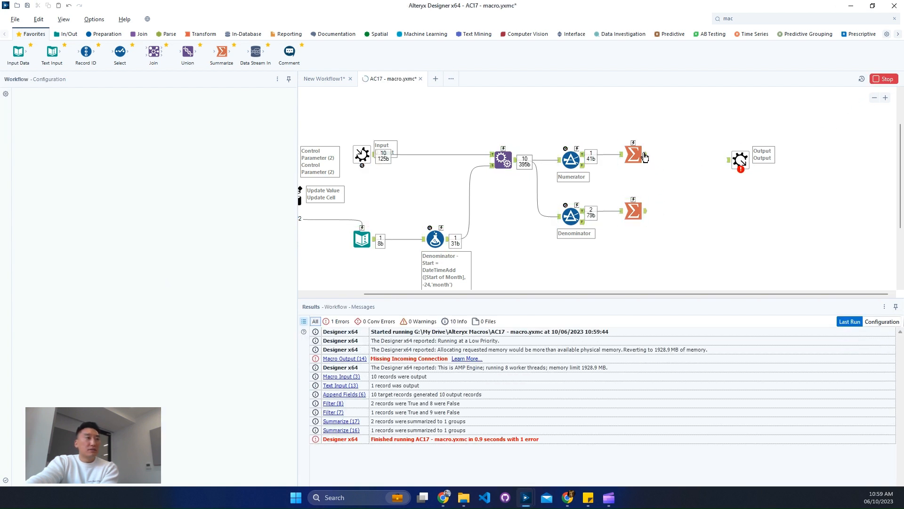
pyautogui.click(643, 213)
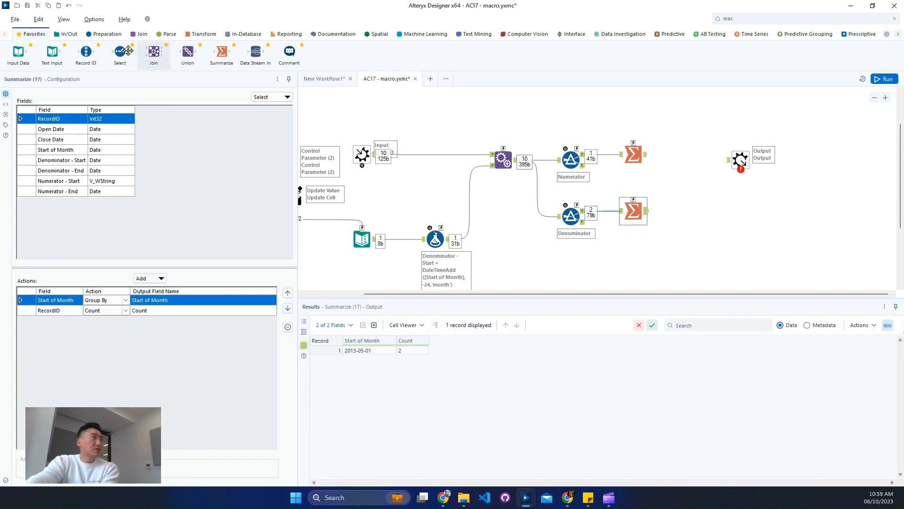
# Add an Append Fields tool joining the two Summarize outputs ahead of the Macro Output
pyautogui.click(140, 37)
pyautogui.moveTo(18, 52); pyautogui.dragTo(686, 160)
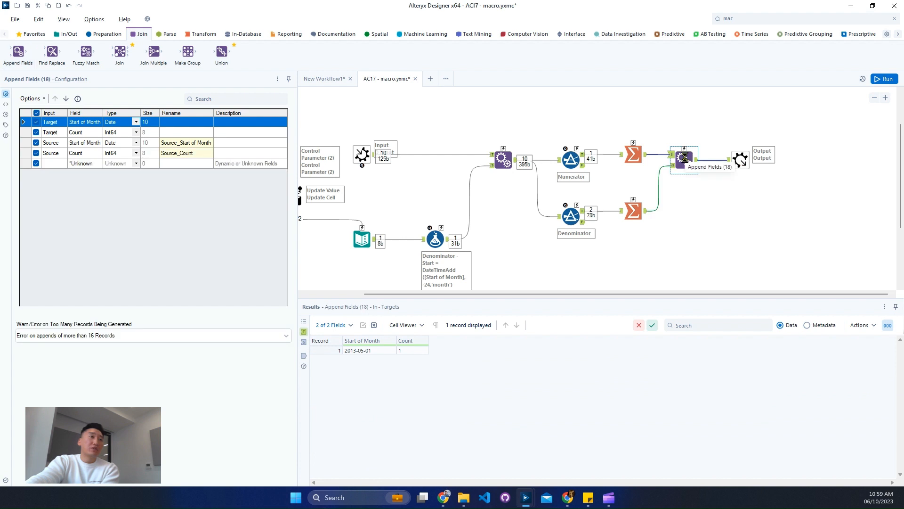
# Replace the Append Fields tool with a Join tool fed by both Summarize outputs
pyautogui.rightClick(684, 159)
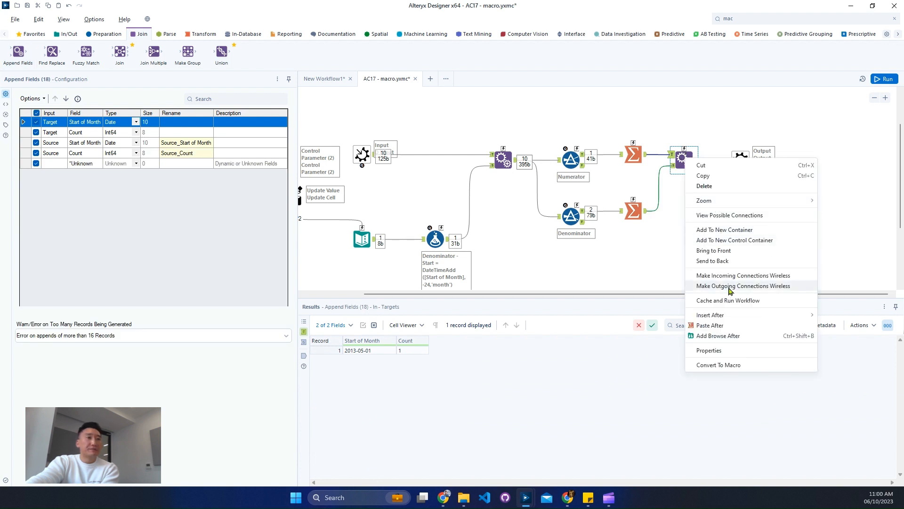
pyautogui.click(727, 187)
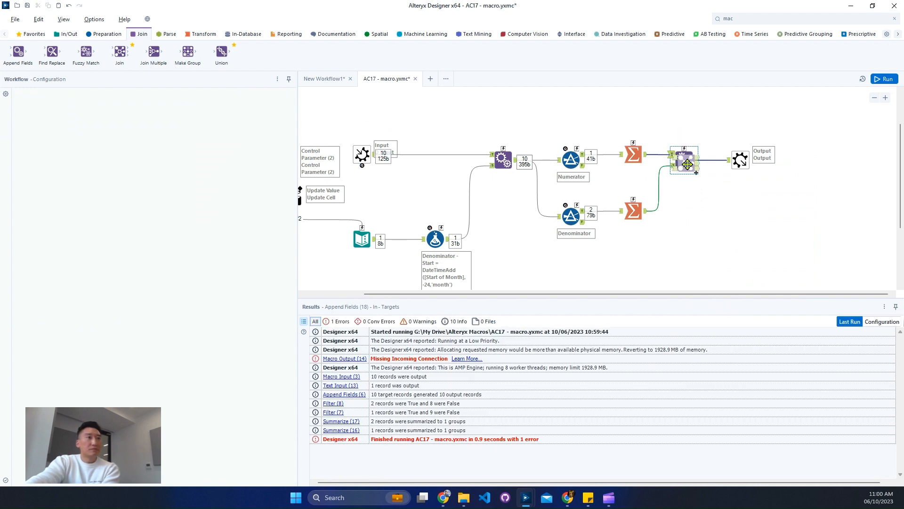
pyautogui.click(696, 136)
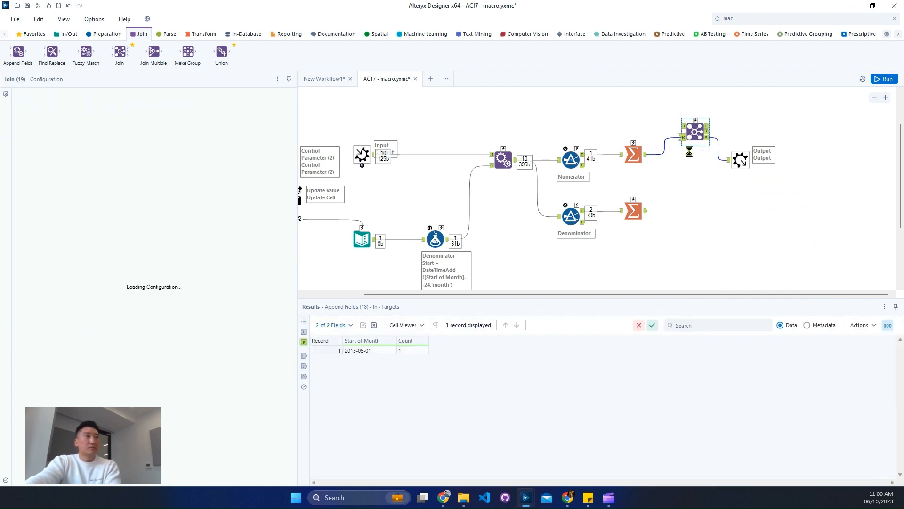
pyautogui.moveTo(693, 139); pyautogui.dragTo(685, 171)
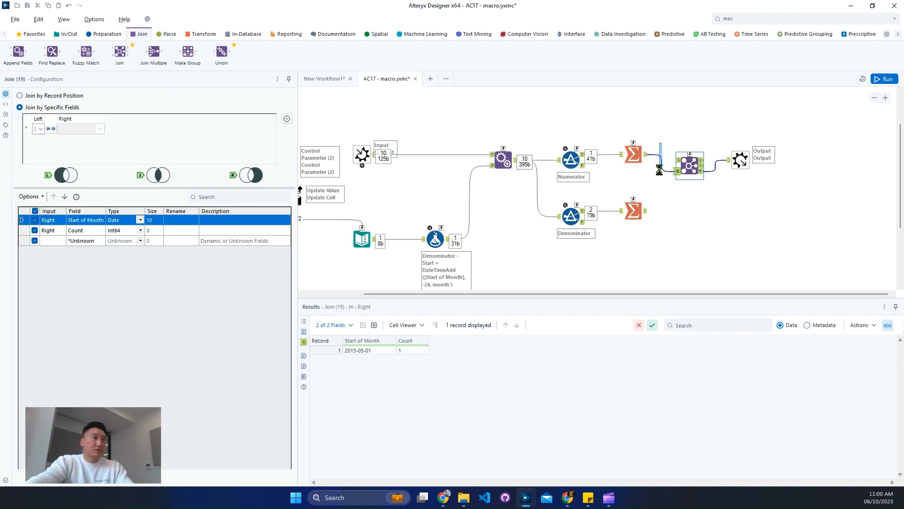
pyautogui.click(658, 165)
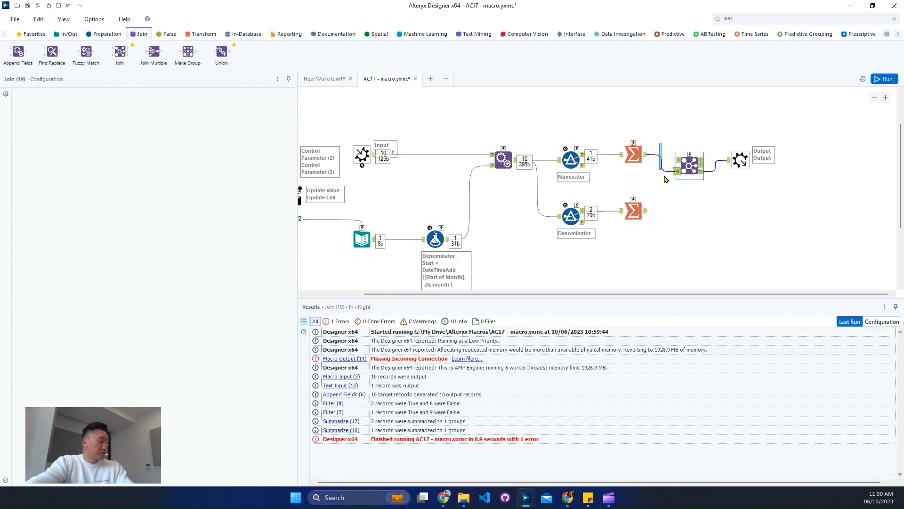
pyautogui.click(649, 158)
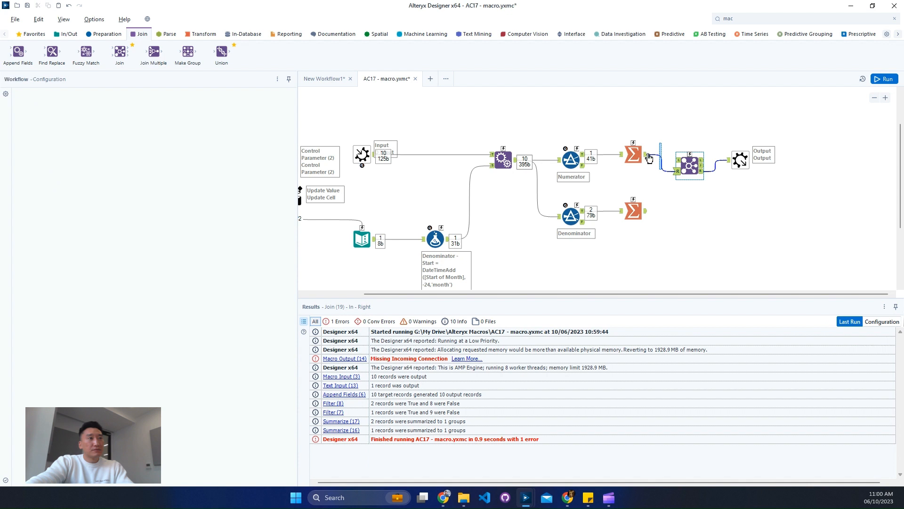
pyautogui.moveTo(645, 211); pyautogui.dragTo(676, 173)
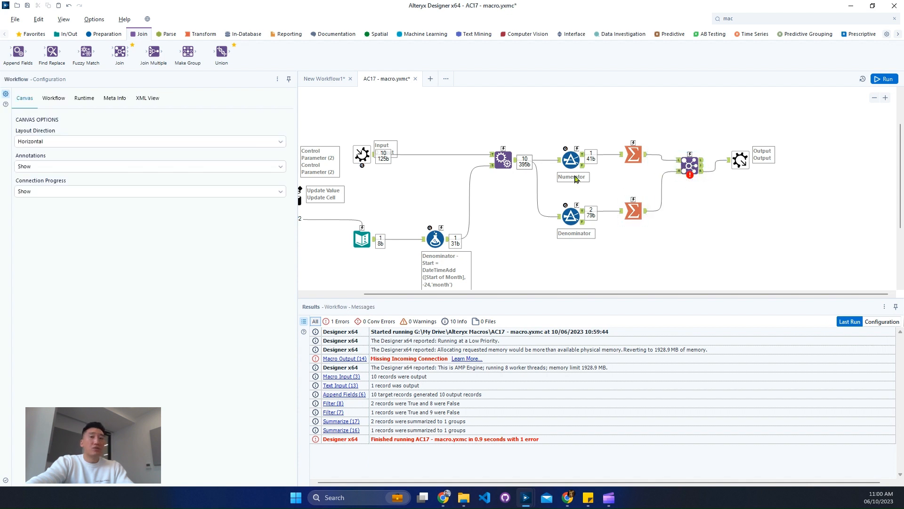
pyautogui.click(682, 163)
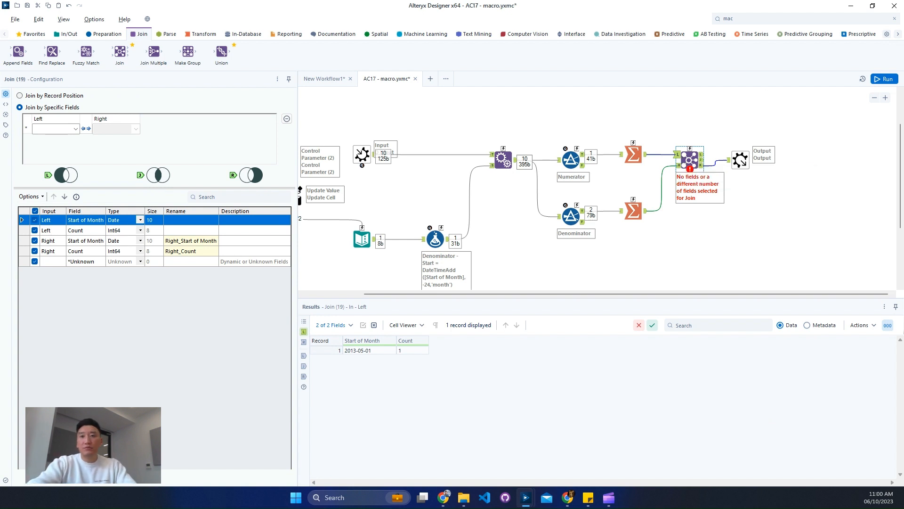
# Join on Start of Month and deselect the right-side Start of Month field
pyautogui.click(75, 128)
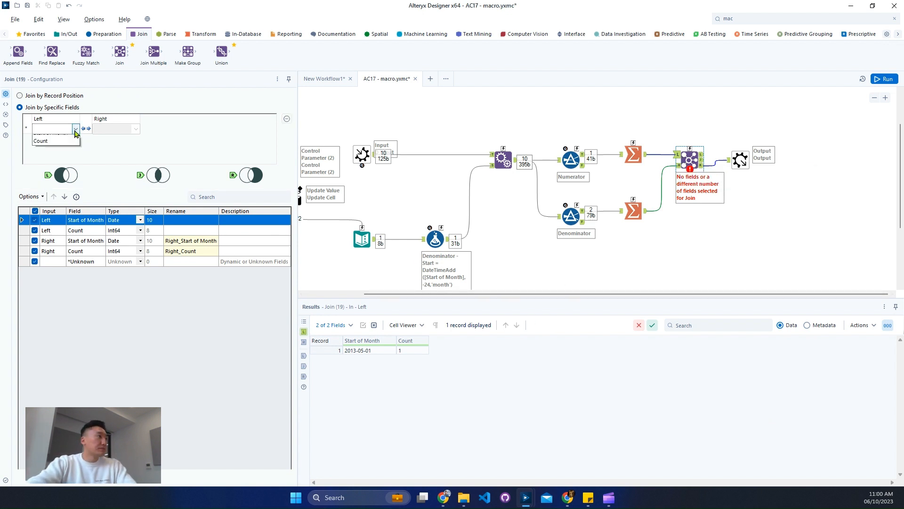
pyautogui.click(50, 138)
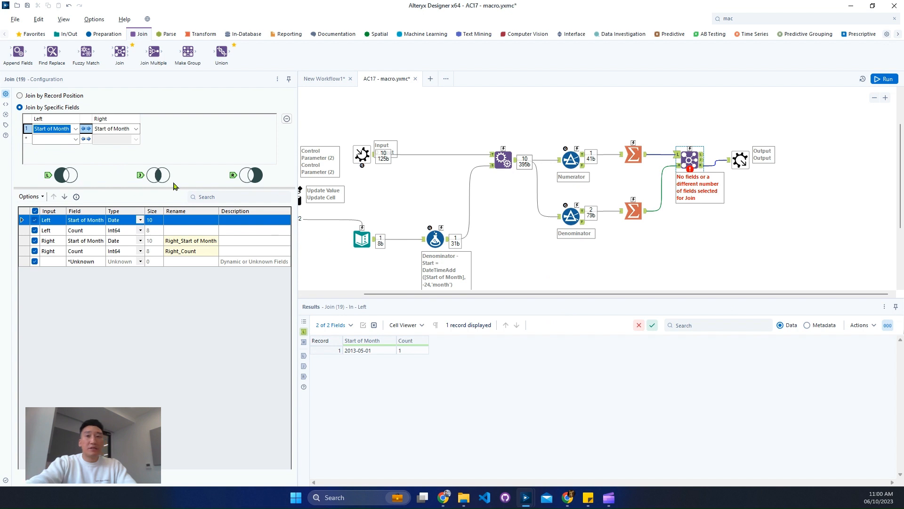
pyautogui.click(35, 241)
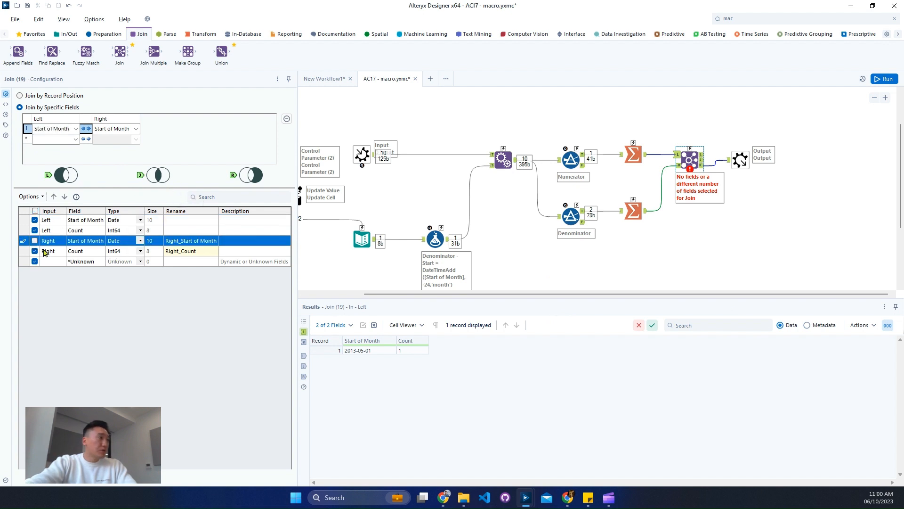
# Rename the left Count field as Close and the right Count field as Open
pyautogui.click(183, 230)
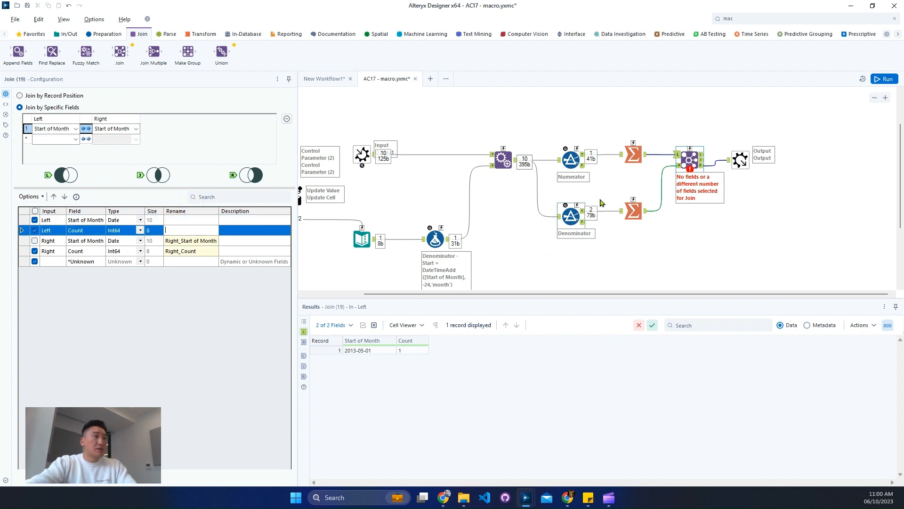
pyautogui.click(187, 241)
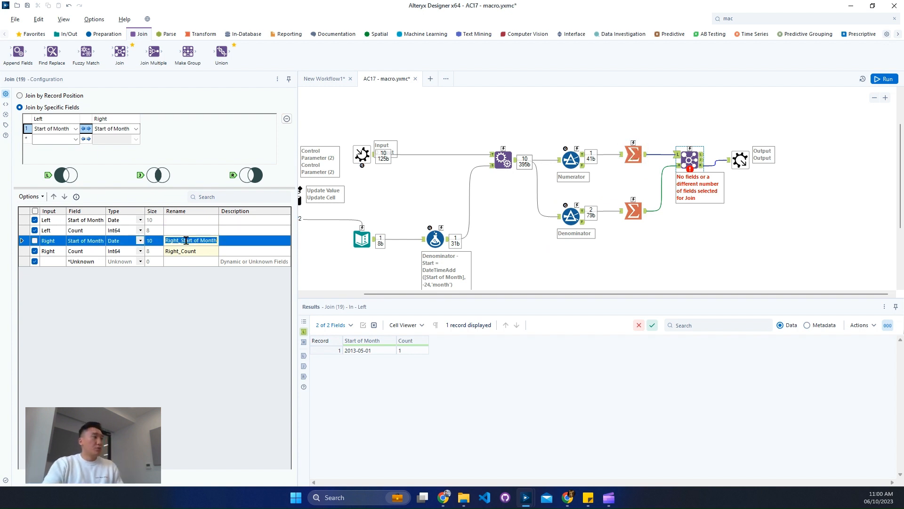
pyautogui.press('Up')
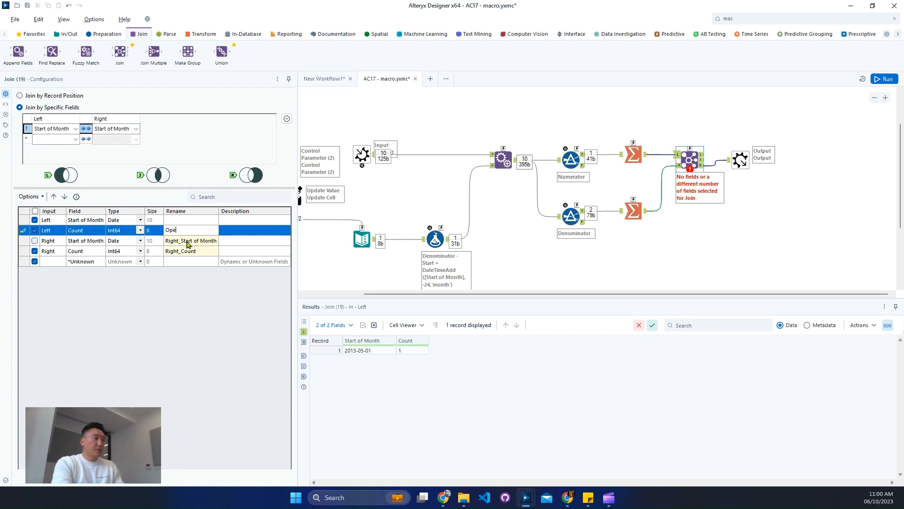
pyautogui.press('Down')
pyautogui.press('Down')
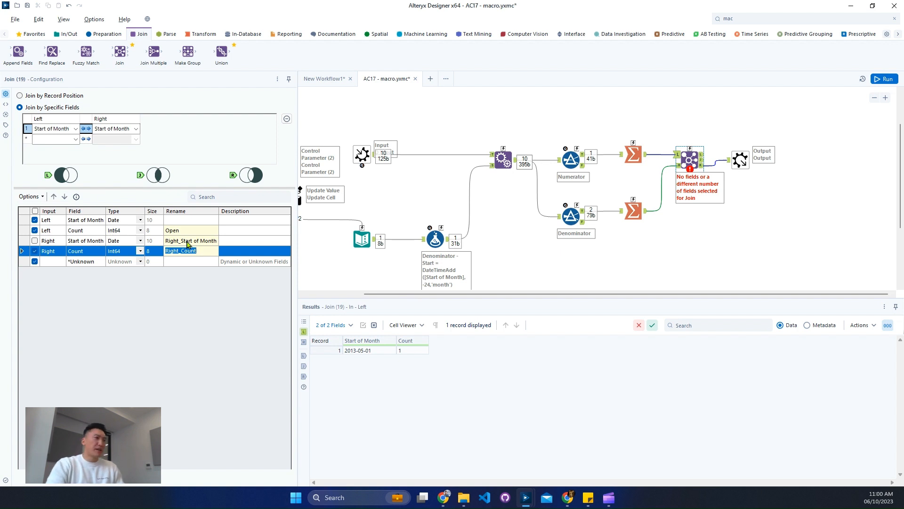
pyautogui.write('Op')
pyautogui.press('Up')
pyautogui.press('Up')
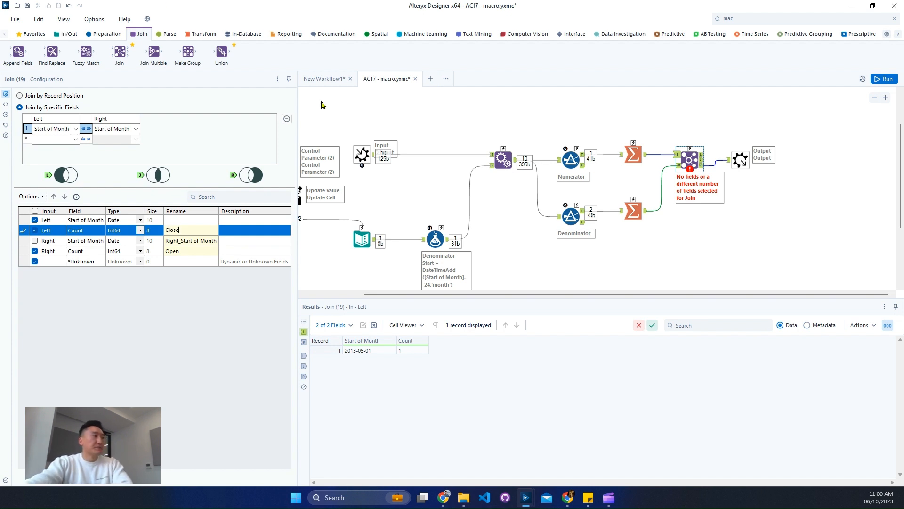
# Connect the Join output to the Macro Output, run the macro and inspect its output
pyautogui.click(715, 164)
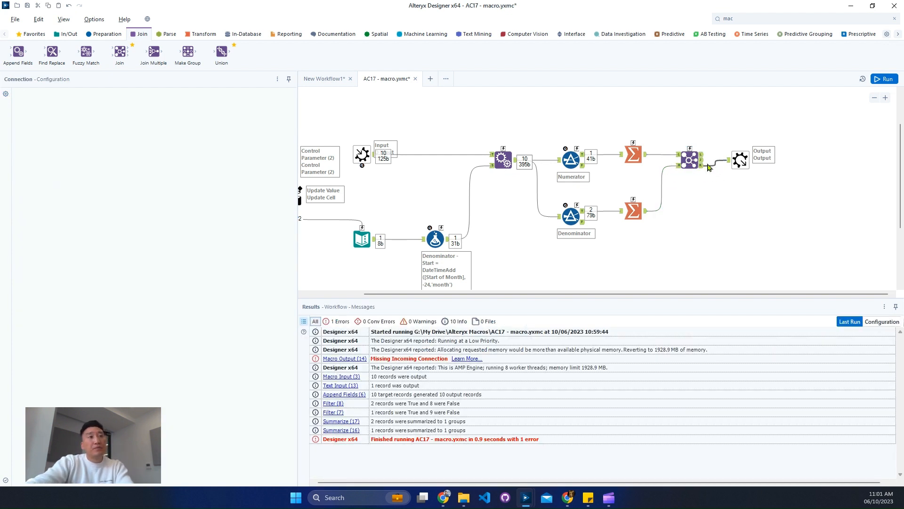
pyautogui.click(700, 163)
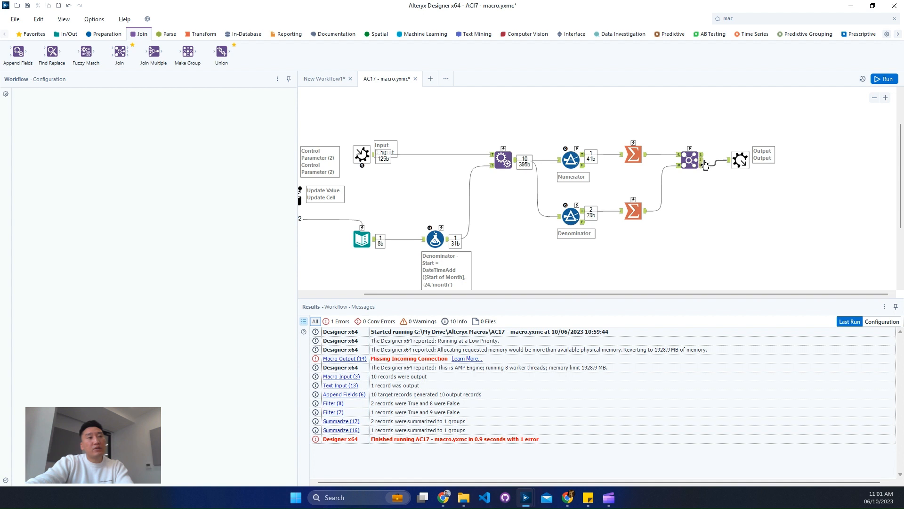
pyautogui.moveTo(705, 164); pyautogui.dragTo(735, 160)
pyautogui.hotkey('ctrl', 'r')
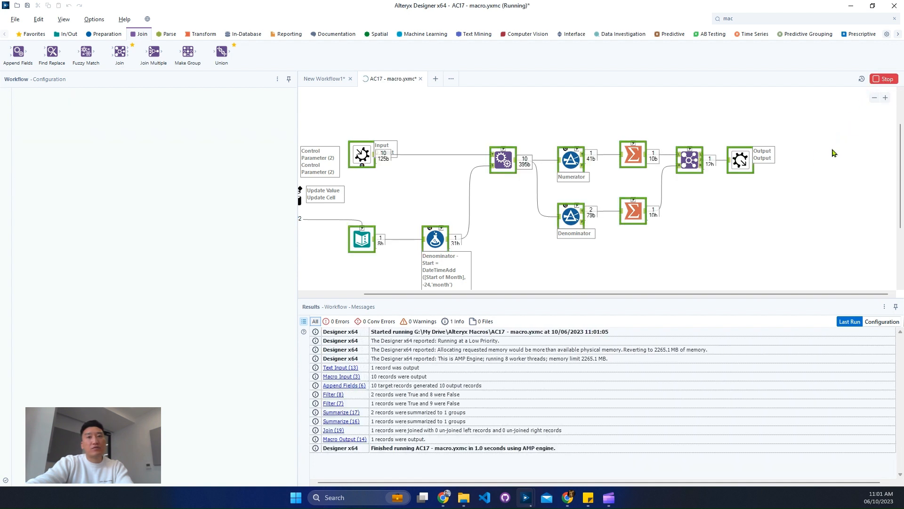
pyautogui.click(742, 163)
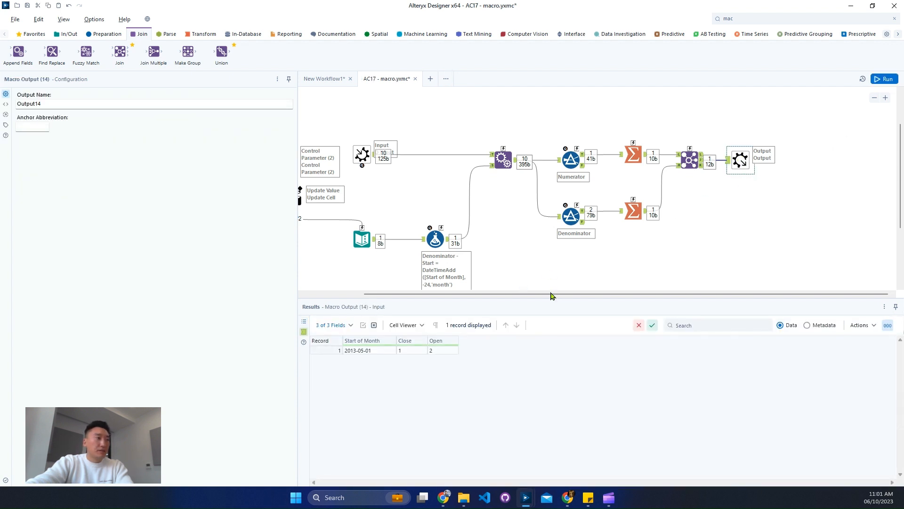
pyautogui.moveTo(552, 295); pyautogui.dragTo(430, 299)
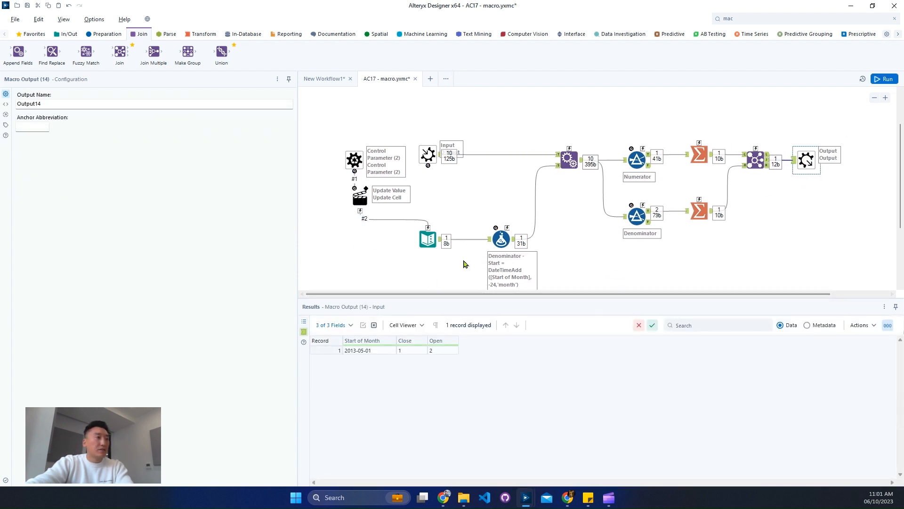
pyautogui.click(378, 352)
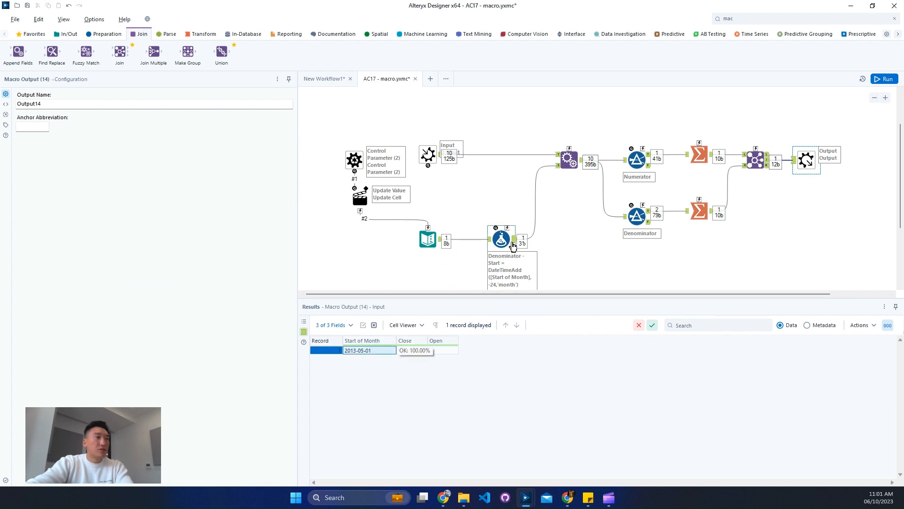
# Change the Text Input's Start of Month value to 2013-06-01 and run the macro
pyautogui.click(427, 239)
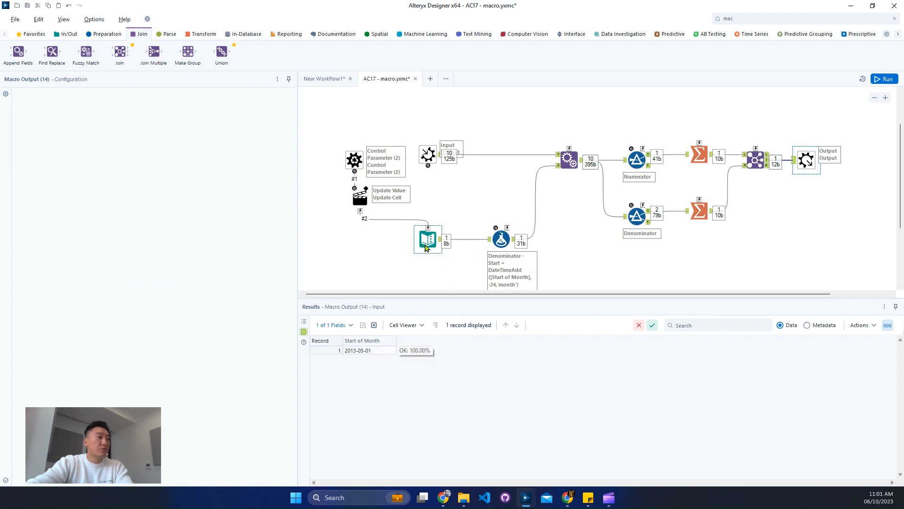
pyautogui.doubleClick(52, 115)
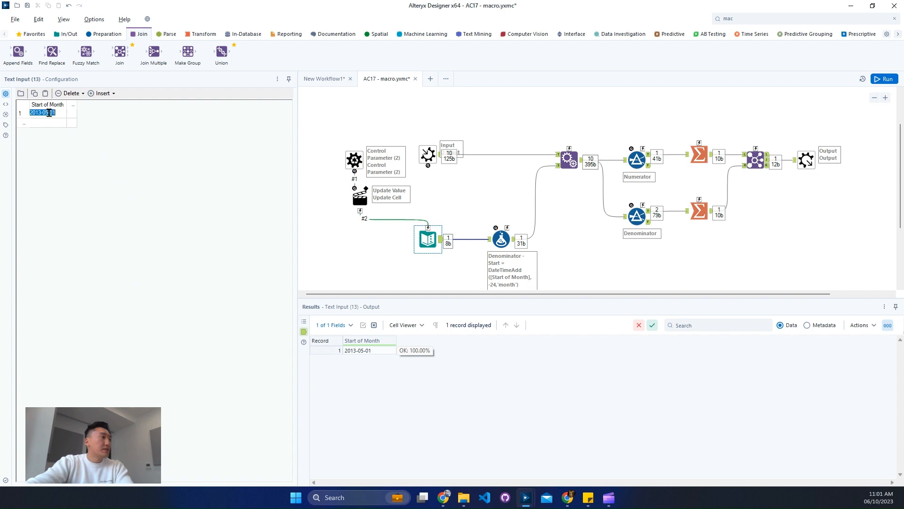
pyautogui.click(155, 133)
pyautogui.press('Left')
pyautogui.press('Left')
pyautogui.press('Left')
pyautogui.press('BackSpace')
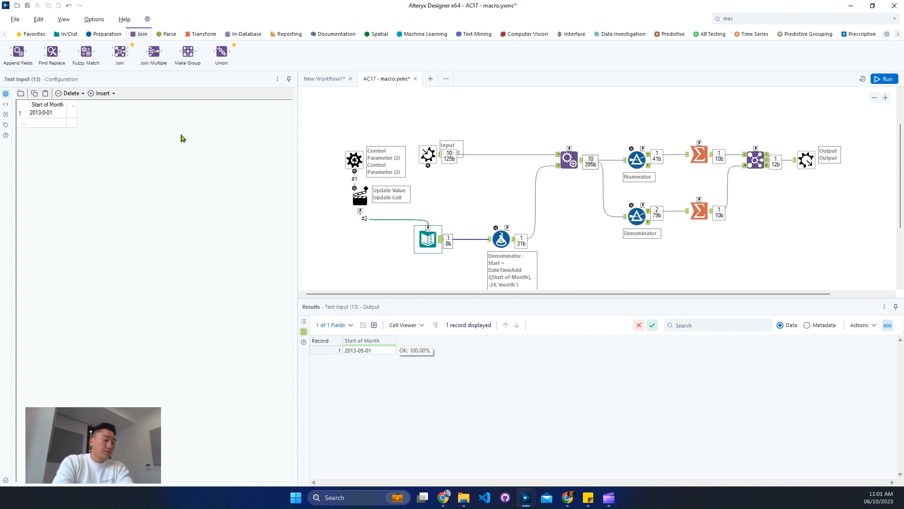
pyautogui.write('6')
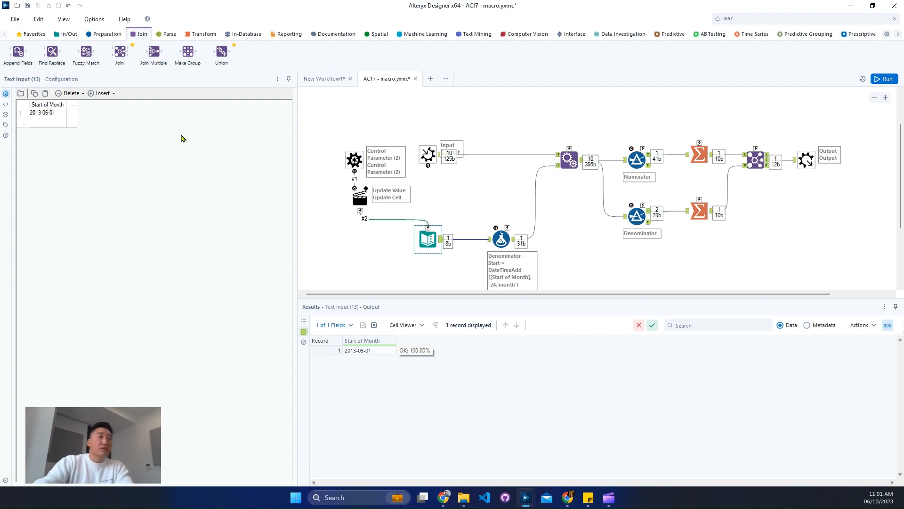
pyautogui.click(885, 79)
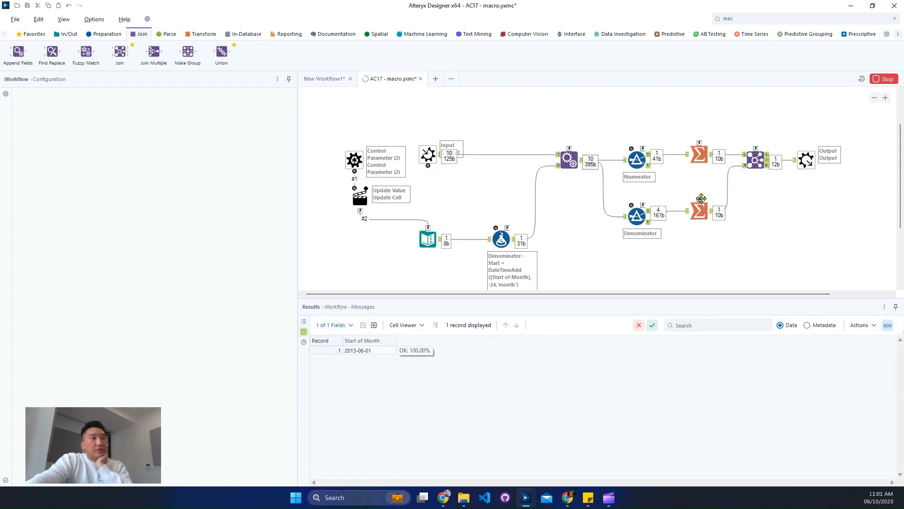
# Inspect the Join results and the Denominator filter's input data for June
pyautogui.click(773, 163)
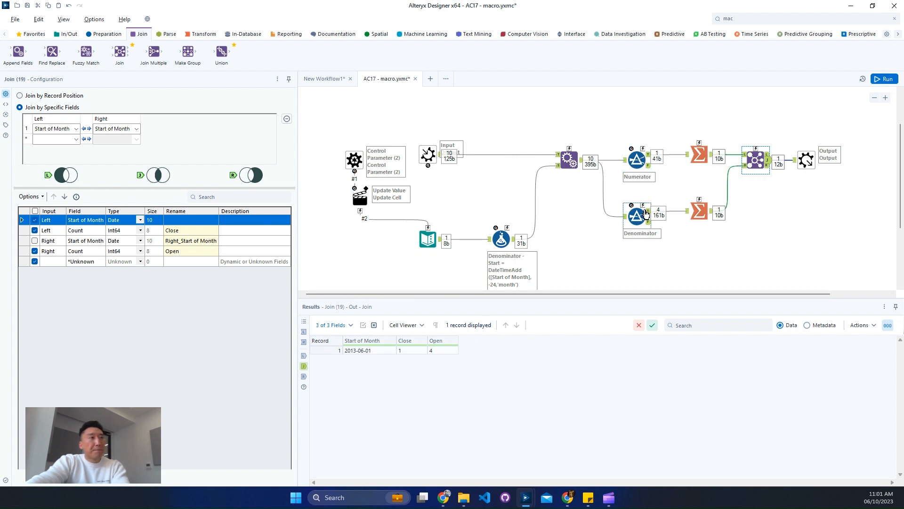
pyautogui.click(626, 218)
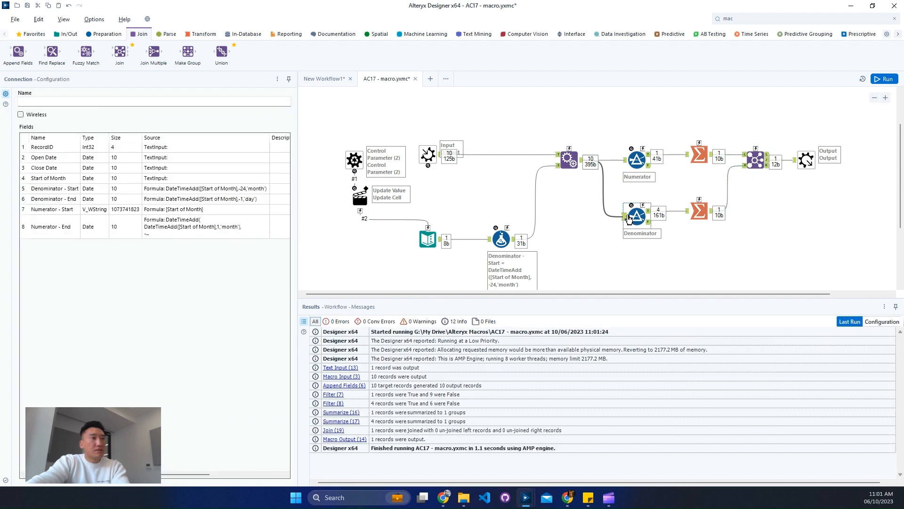
pyautogui.click(630, 218)
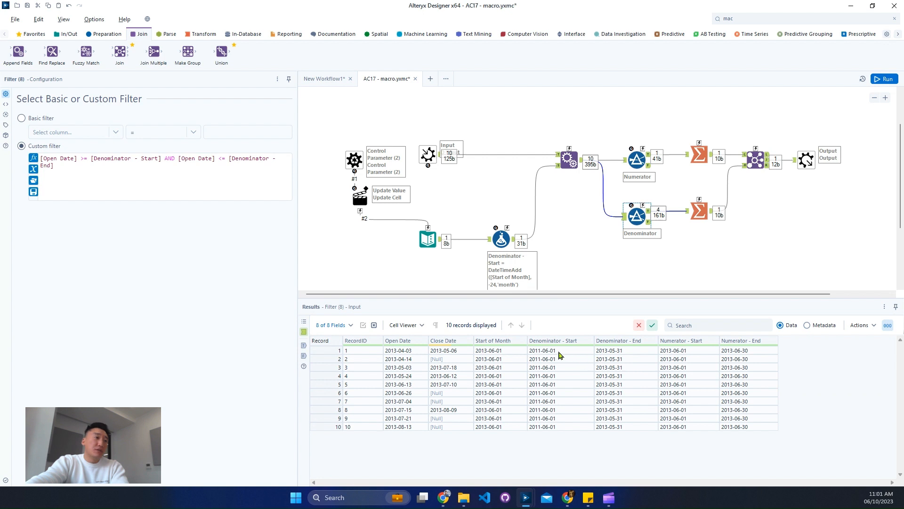
pyautogui.moveTo(556, 353); pyautogui.dragTo(615, 430)
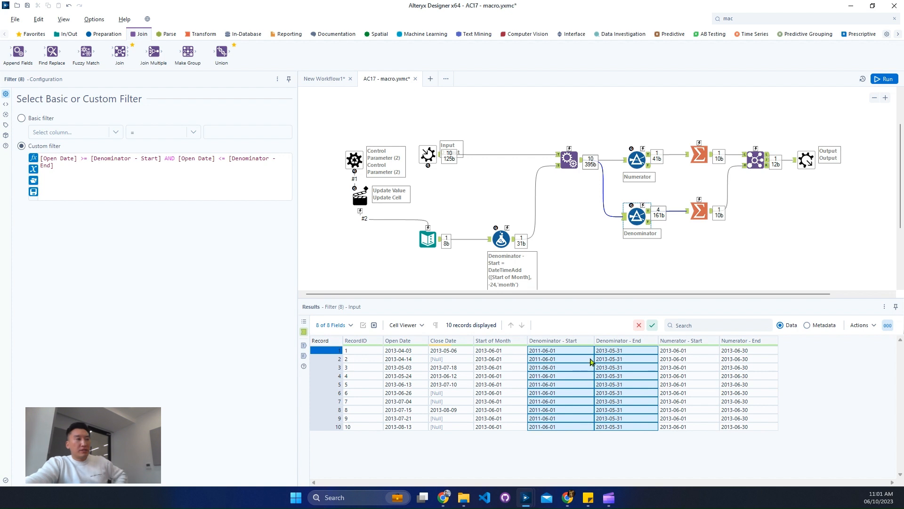
# Compare with the expected June row in the main workflow's Browse output, then return to the macro
pyautogui.click(338, 82)
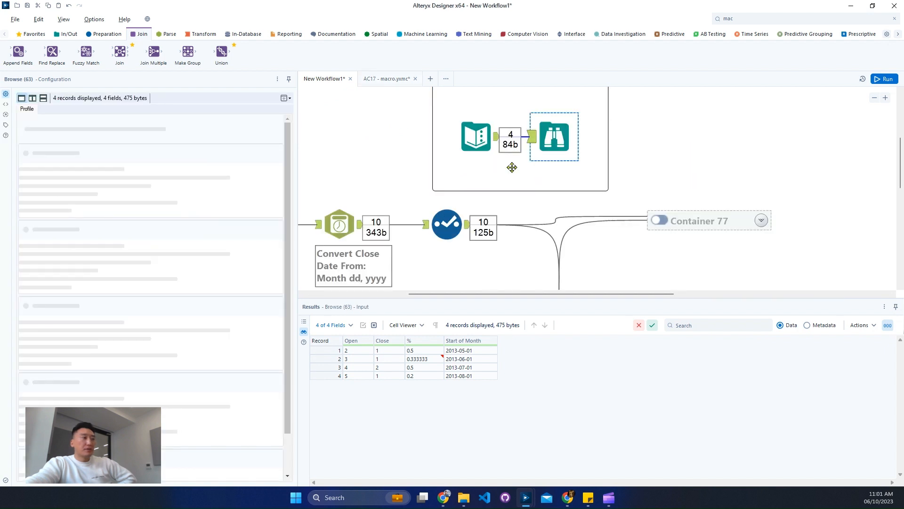
pyautogui.click(331, 358)
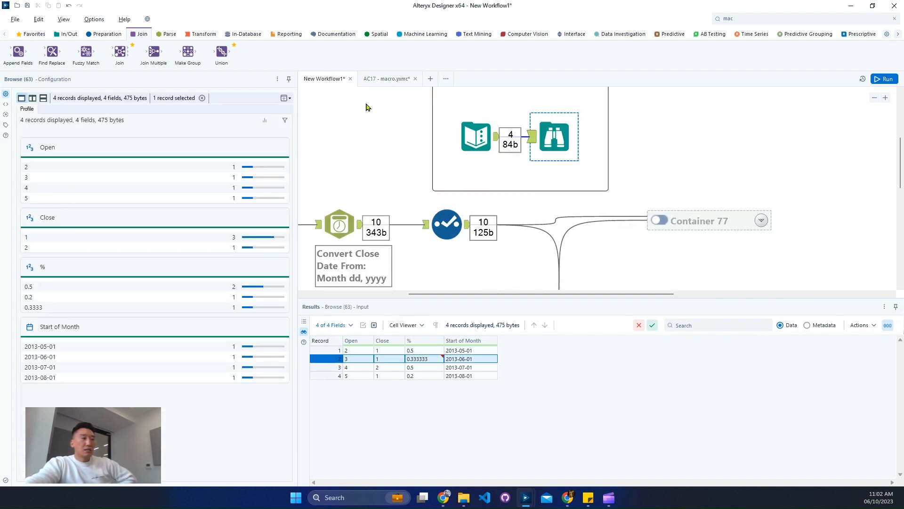
pyautogui.click(370, 81)
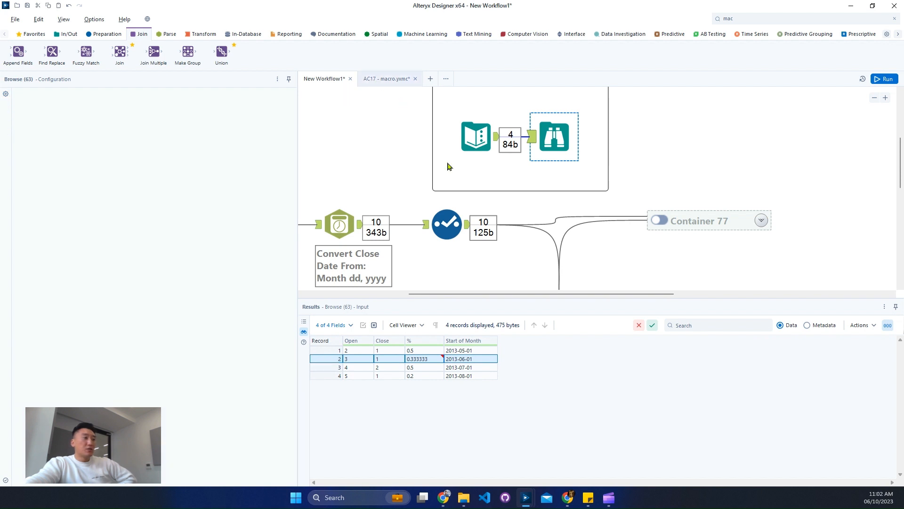
pyautogui.click(398, 85)
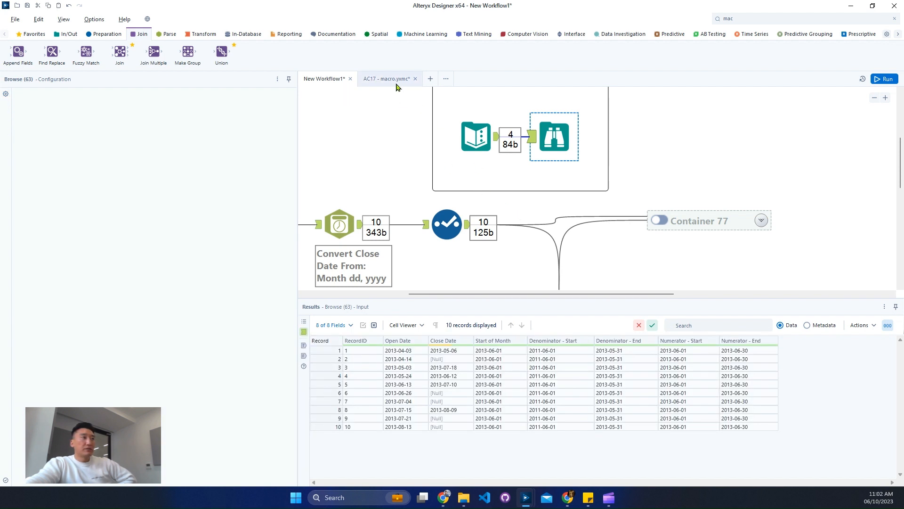
# Examine the Denominator filter's June records, comparing their open and close dates with the start of month
pyautogui.click(649, 211)
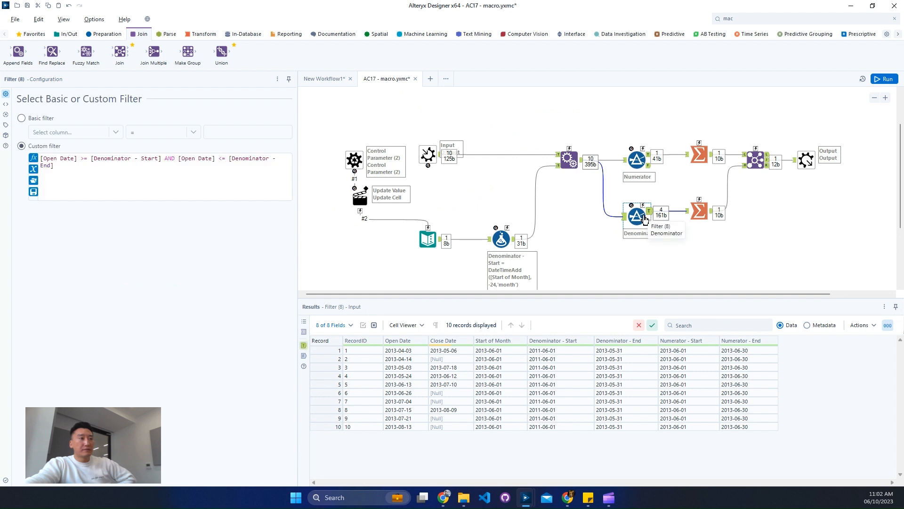
pyautogui.click(500, 352)
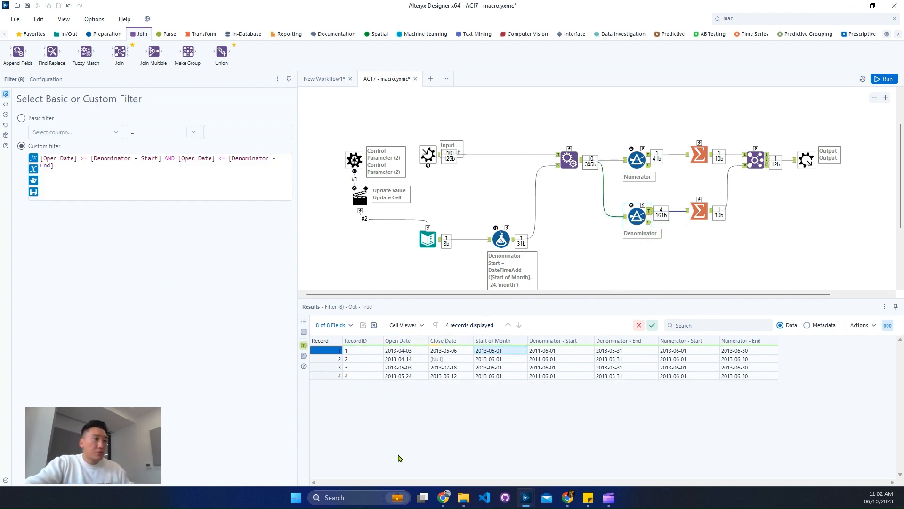
pyautogui.click(406, 350)
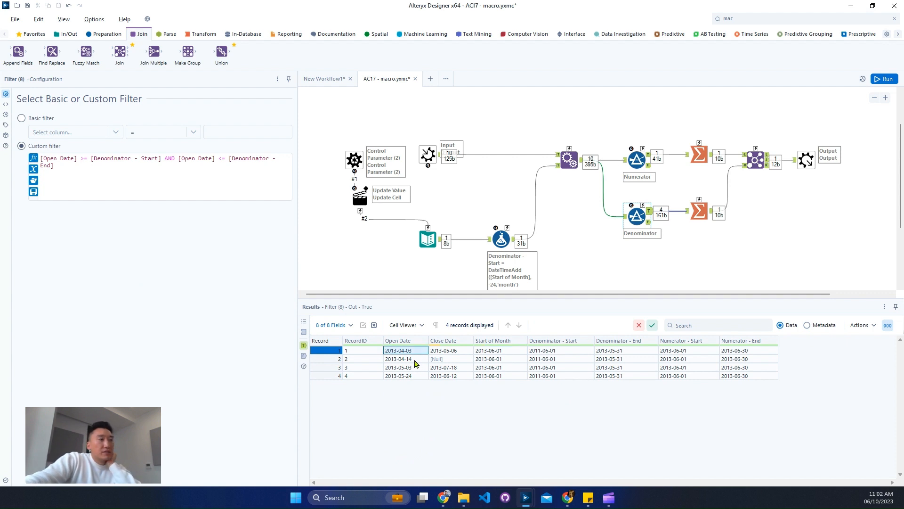
pyautogui.click(414, 360)
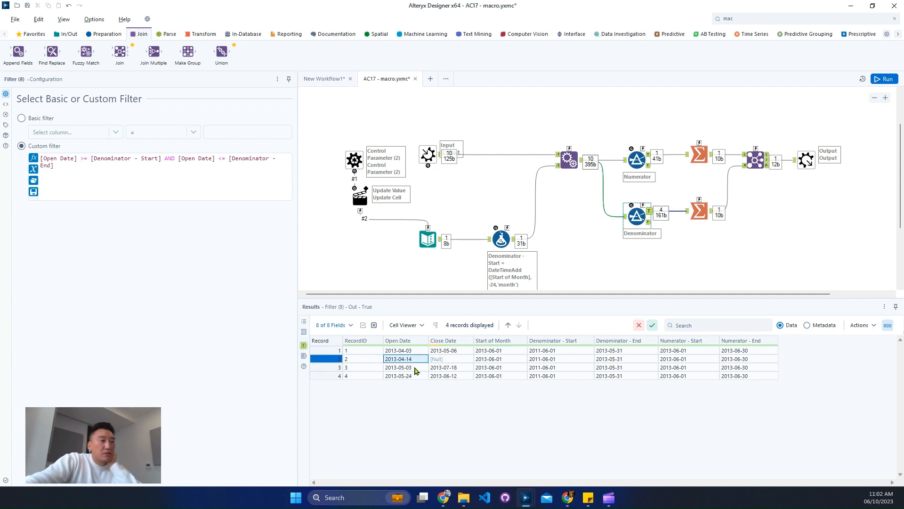
pyautogui.click(416, 368)
pyautogui.click(416, 376)
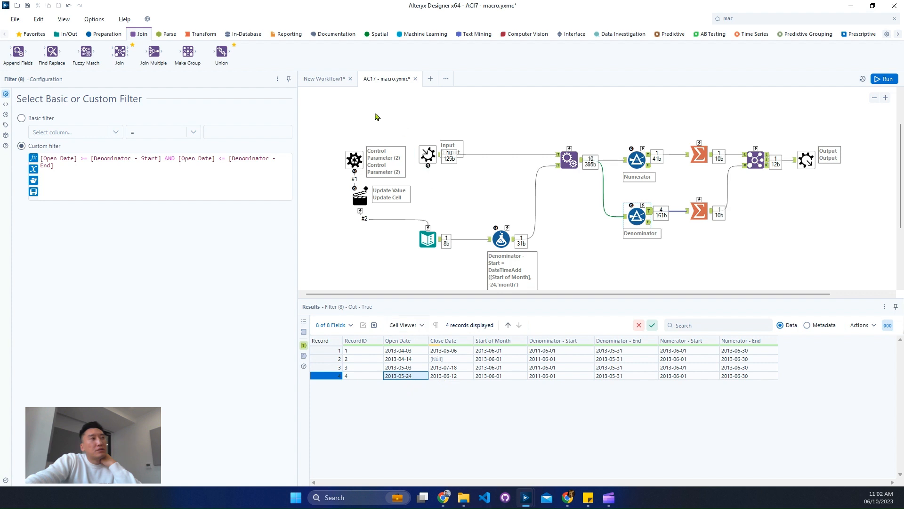
pyautogui.click(453, 351)
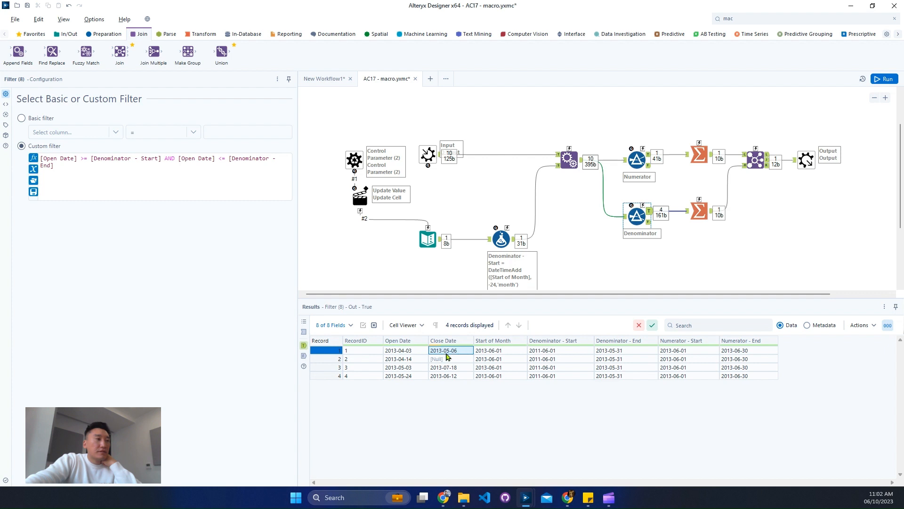
pyautogui.click(465, 377)
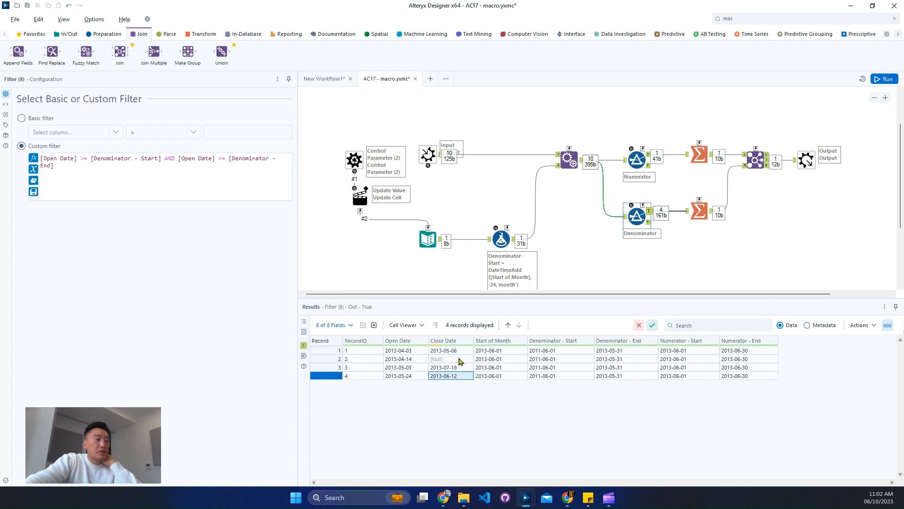
pyautogui.click(460, 353)
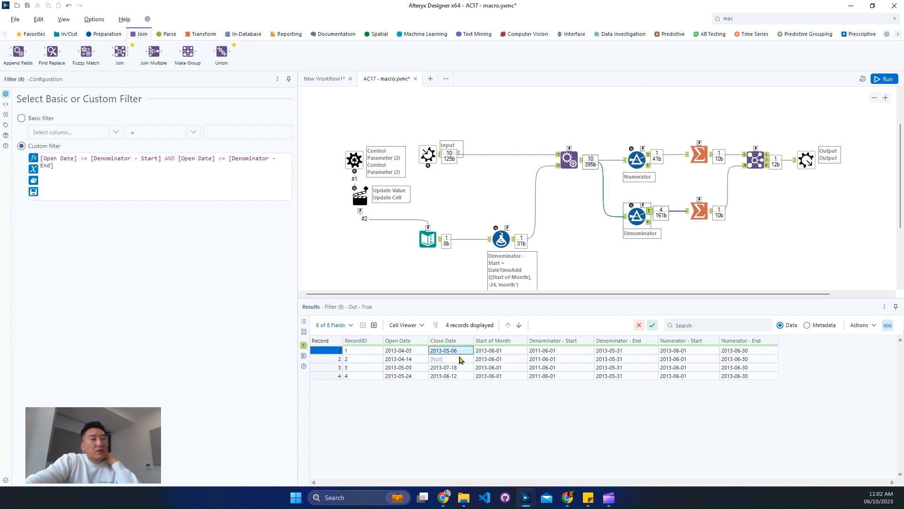
pyautogui.moveTo(453, 341)
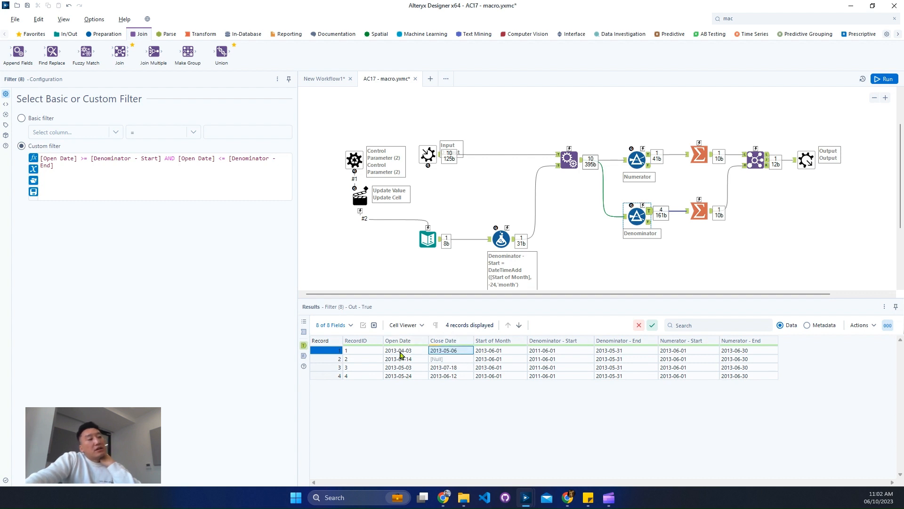
pyautogui.click(421, 352)
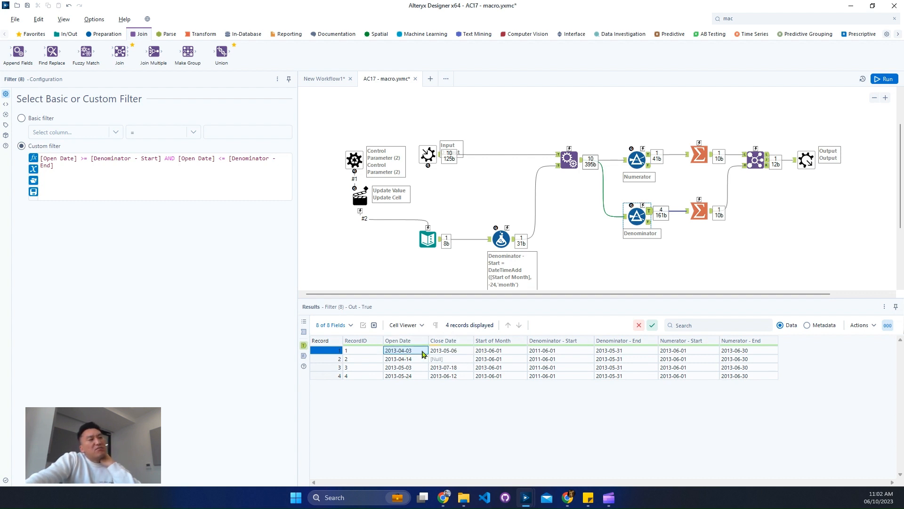
# Compare with the expected June row in the main workflow's Browse output and return to the macro
pyautogui.click(328, 91)
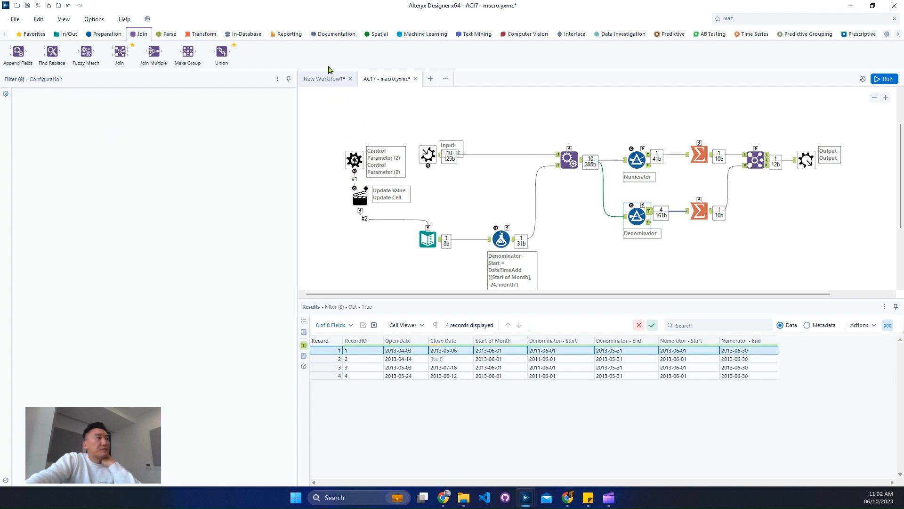
pyautogui.click(325, 79)
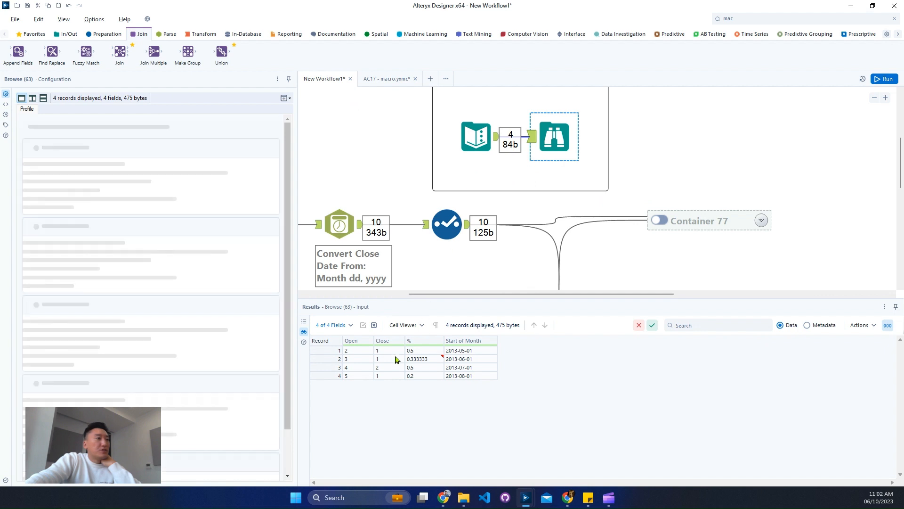
pyautogui.click(329, 367)
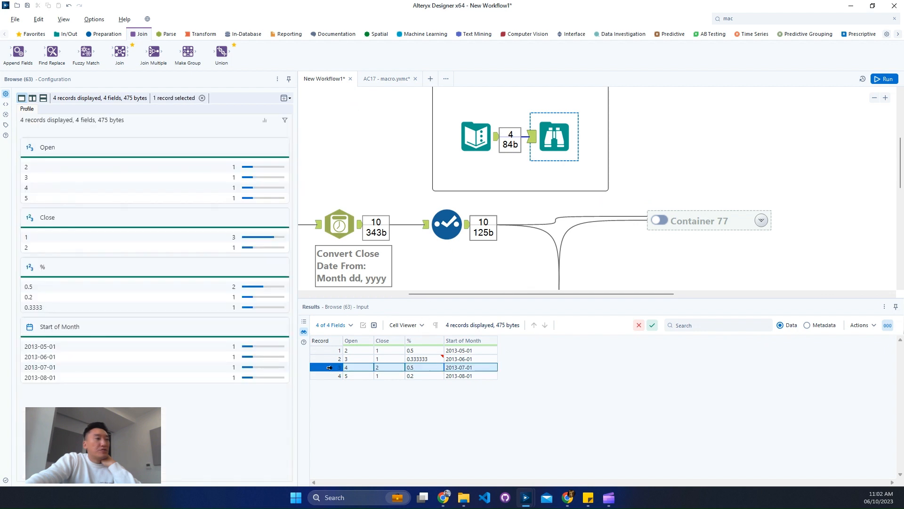
pyautogui.click(380, 78)
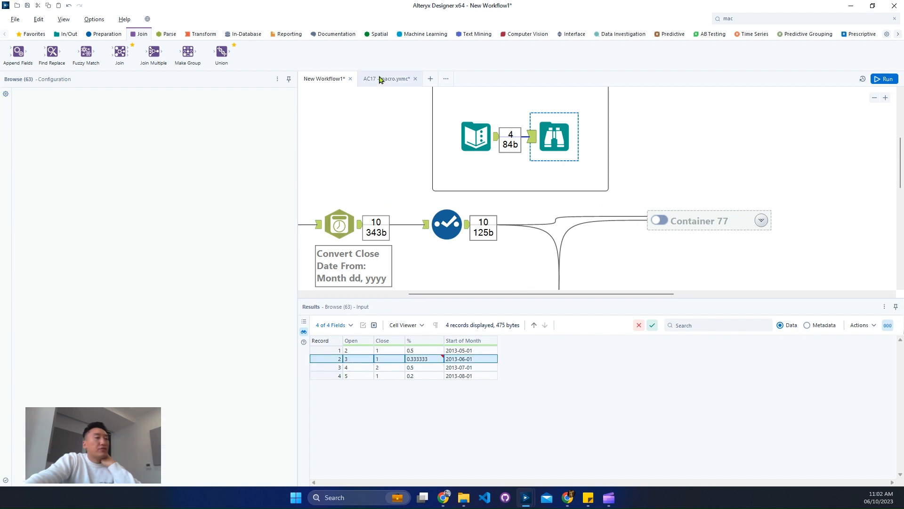
# Change the Text Input's Start of Month value to 2013-07-01 and run the macro
pyautogui.click(428, 238)
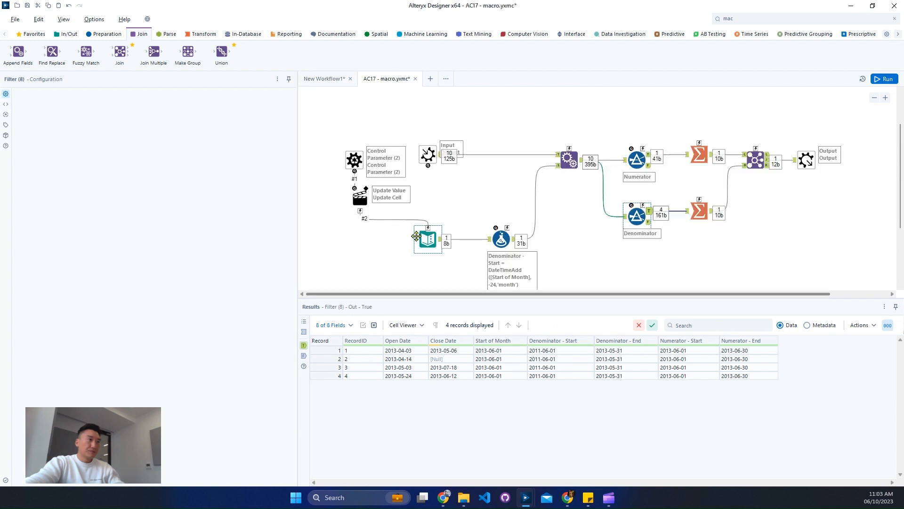
pyautogui.click(50, 115)
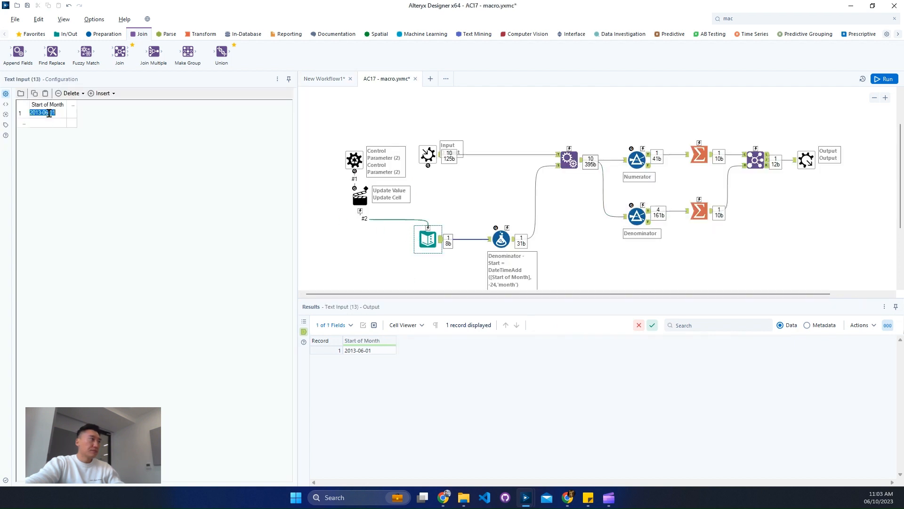
pyautogui.click(49, 114)
pyautogui.press('BackSpace')
pyautogui.write('7')
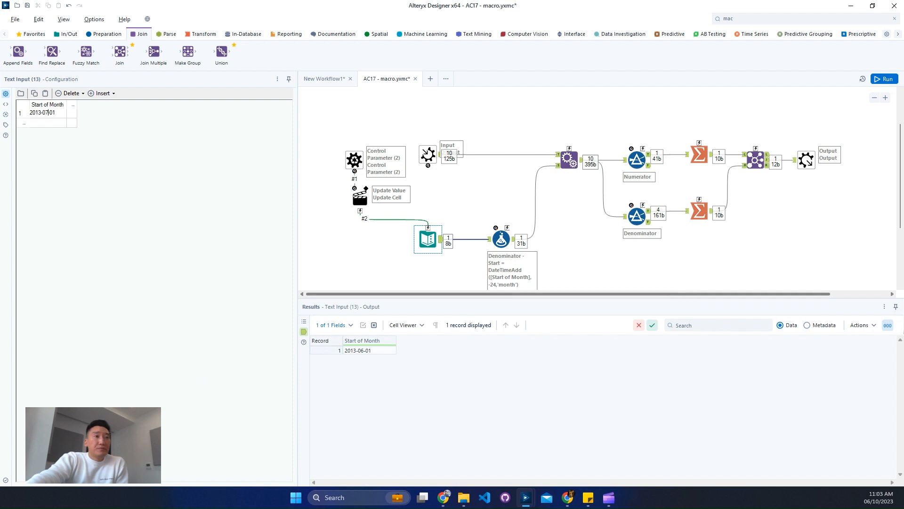
pyautogui.click(885, 79)
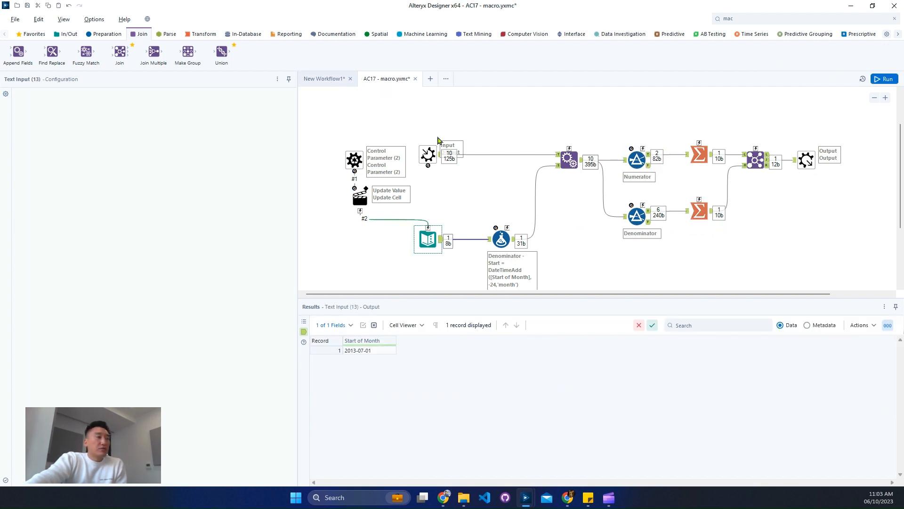
# Compare the expected July row in the main workflow with the macro's Numerator and Denominator filter records for July
pyautogui.click(333, 73)
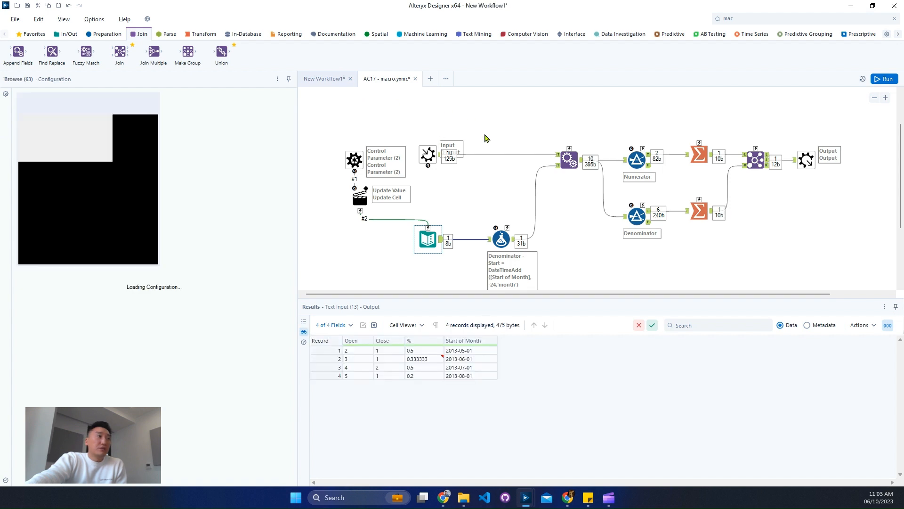
pyautogui.click(329, 361)
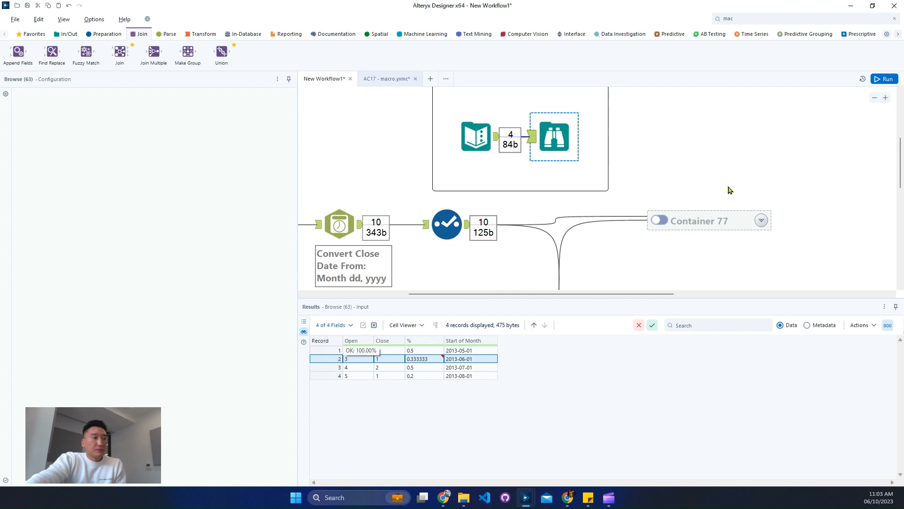
pyautogui.click(393, 79)
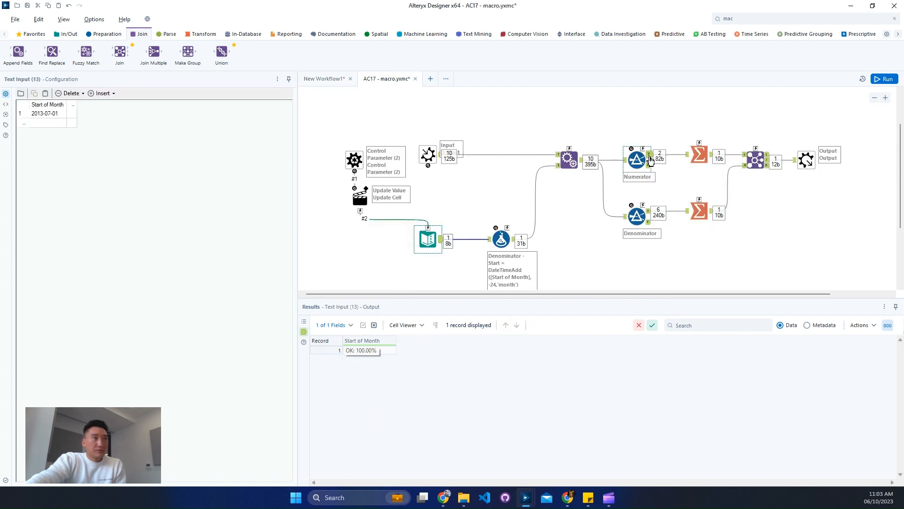
pyautogui.click(688, 163)
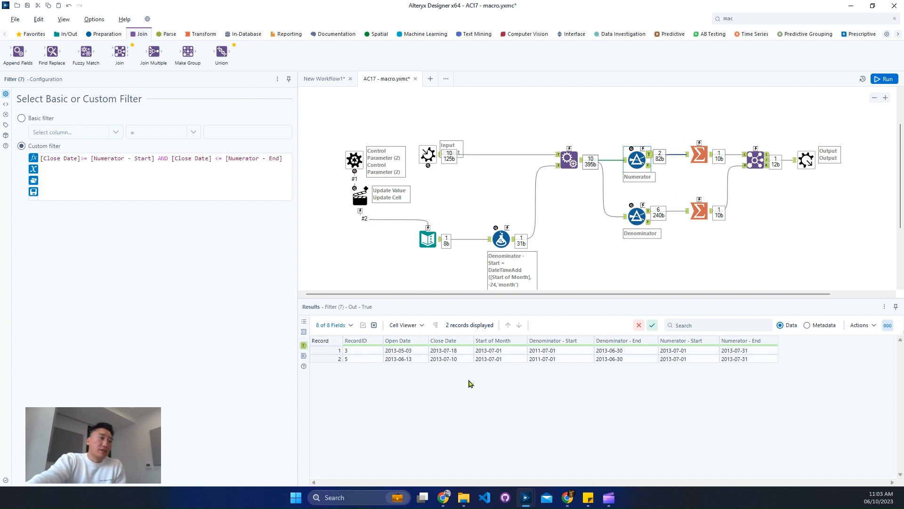
pyautogui.moveTo(455, 352); pyautogui.dragTo(457, 359)
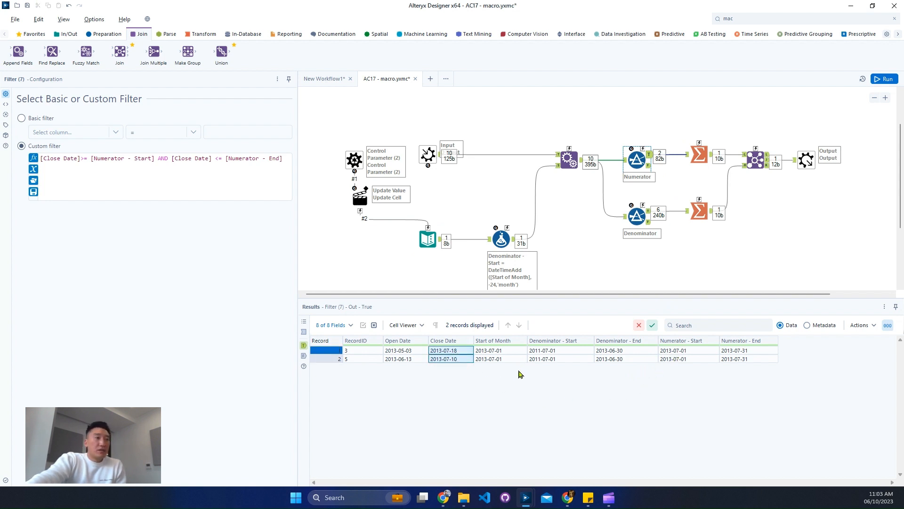
pyautogui.click(637, 216)
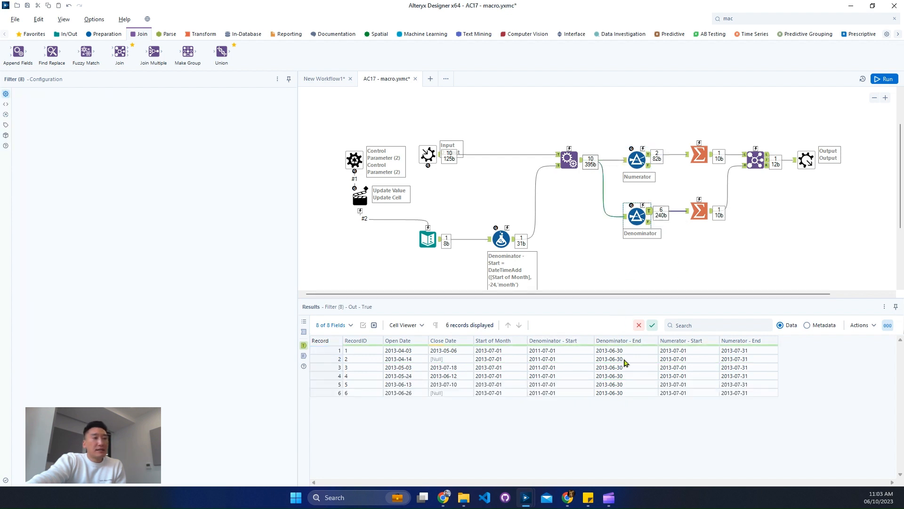
pyautogui.moveTo(492, 354); pyautogui.dragTo(549, 396)
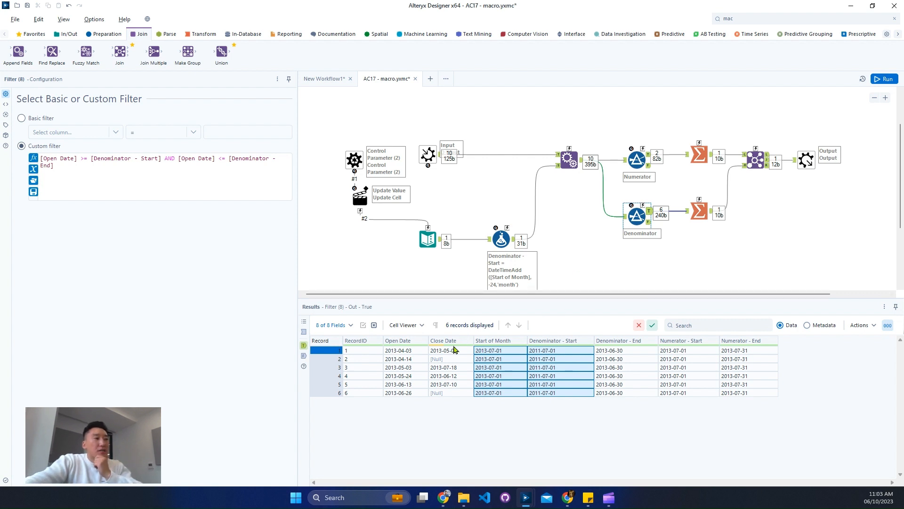
pyautogui.click(451, 377)
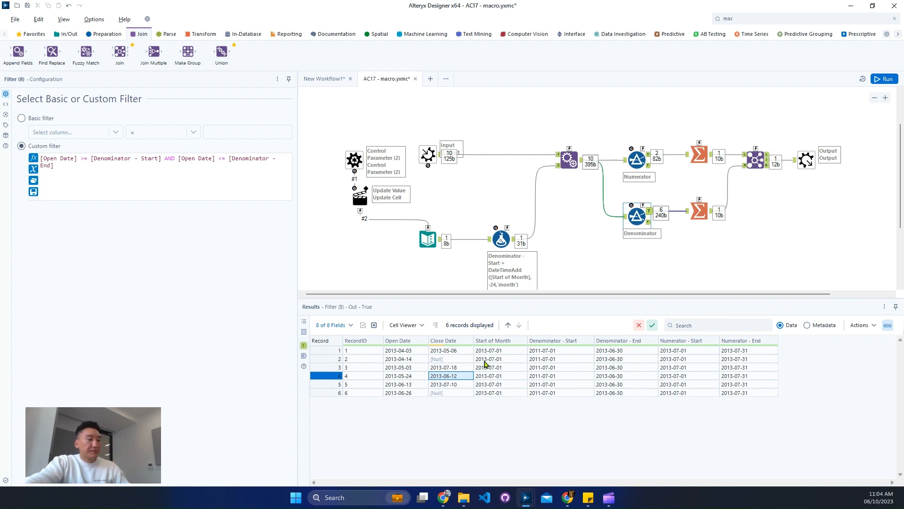
pyautogui.moveTo(327, 341); pyautogui.dragTo(470, 354)
pyautogui.moveTo(333, 371)
pyautogui.mouseDown()
pyautogui.moveTo(483, 381)
pyautogui.moveTo(476, 380)
pyautogui.mouseUp()
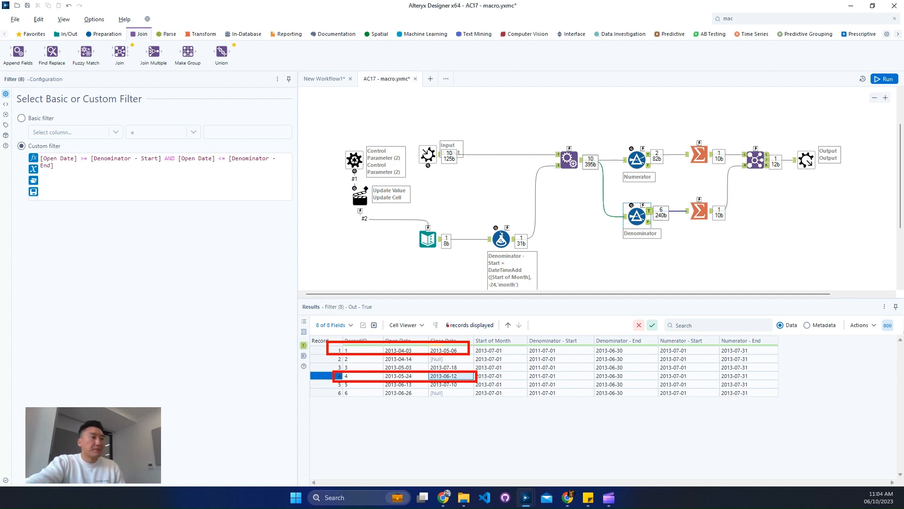
pyautogui.press('Escape')
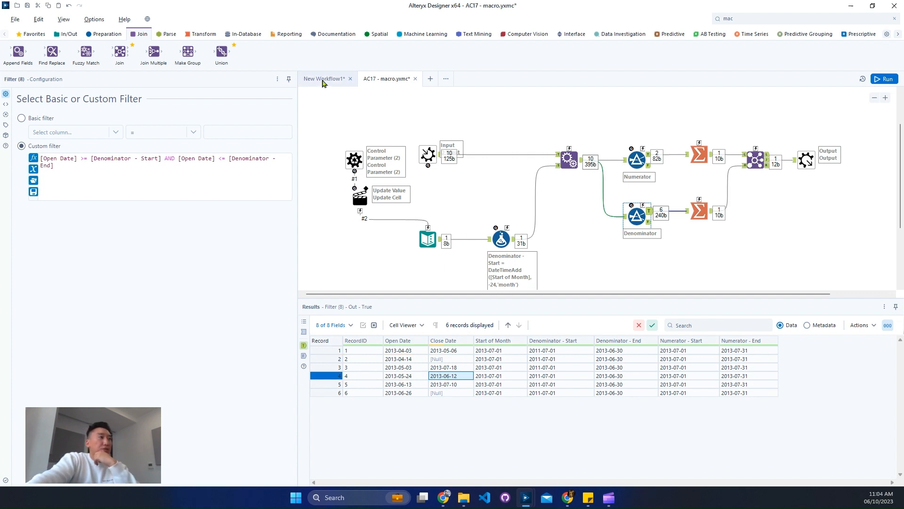
# Set the Text Input's Start of Month value to 2013-08-01 for the August row, save the macro and run it
pyautogui.click(323, 84)
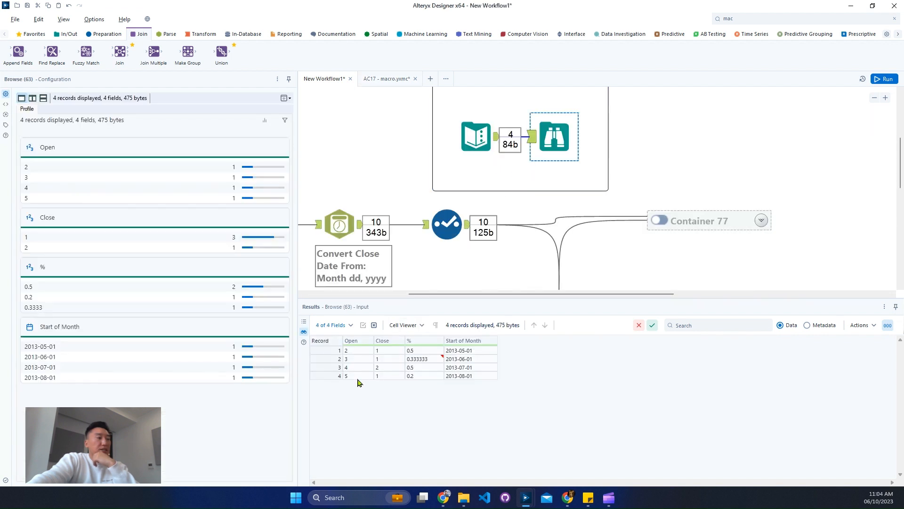
pyautogui.click(390, 374)
pyautogui.click(382, 81)
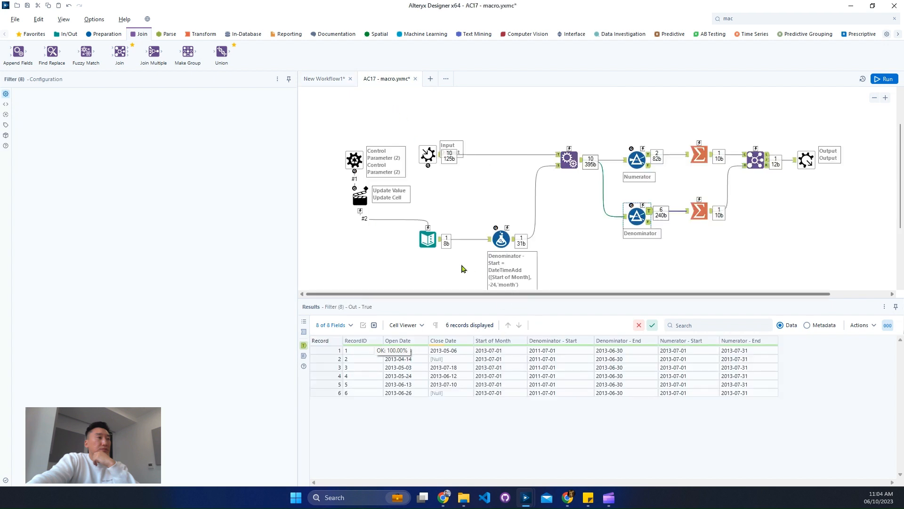
pyautogui.click(422, 243)
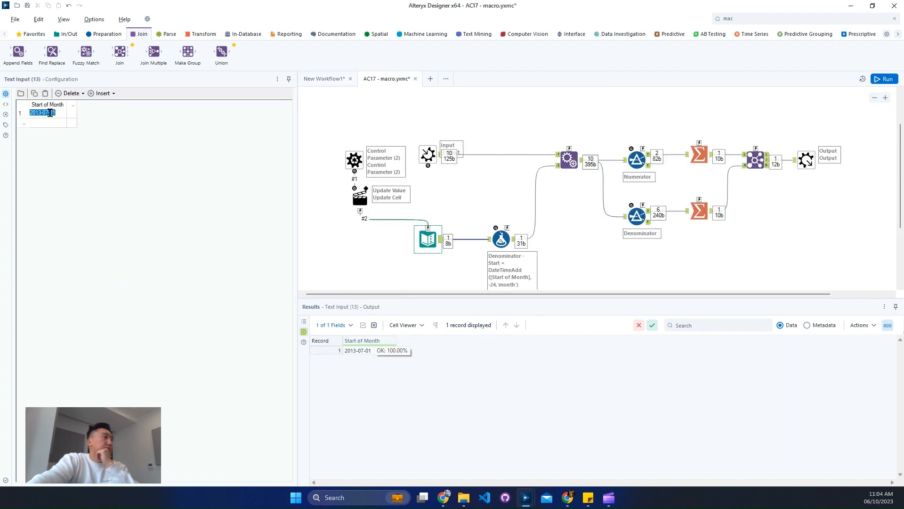
pyautogui.press('BackSpace')
pyautogui.write('8')
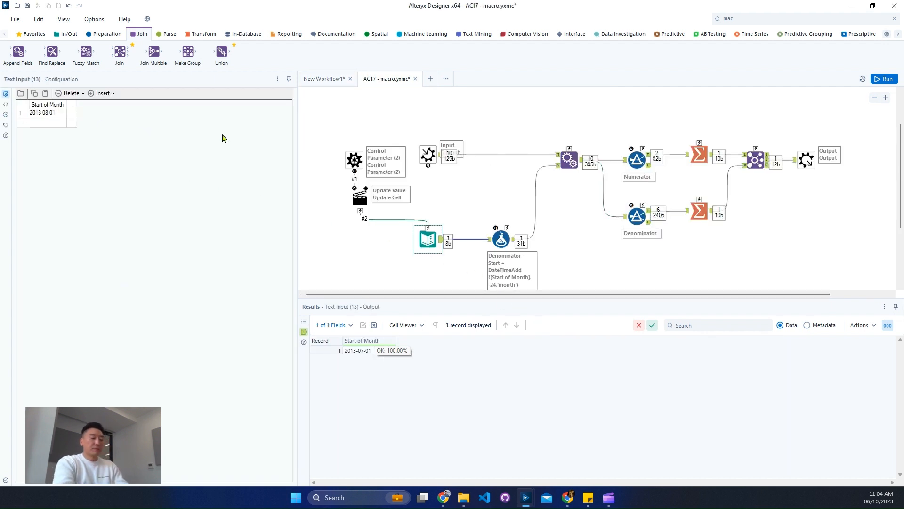
pyautogui.hotkey('ctrl', 's')
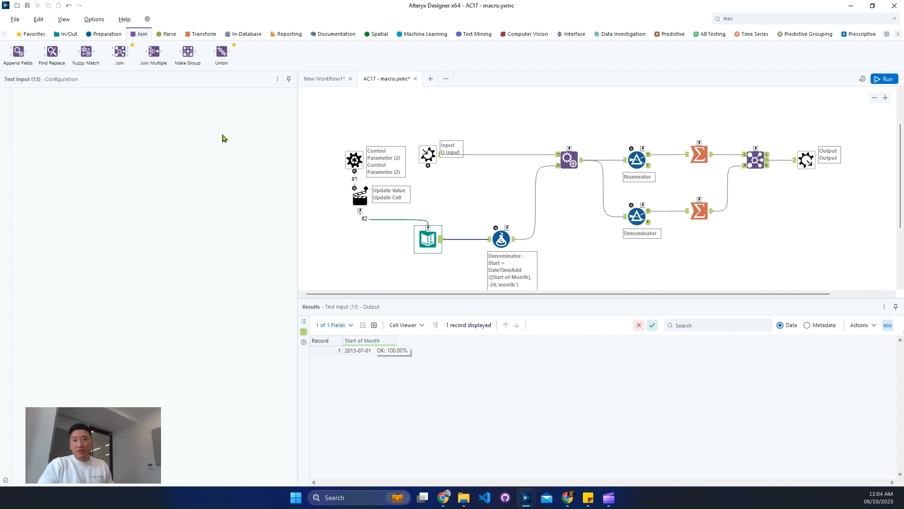
pyautogui.hotkey('ctrl', 'r')
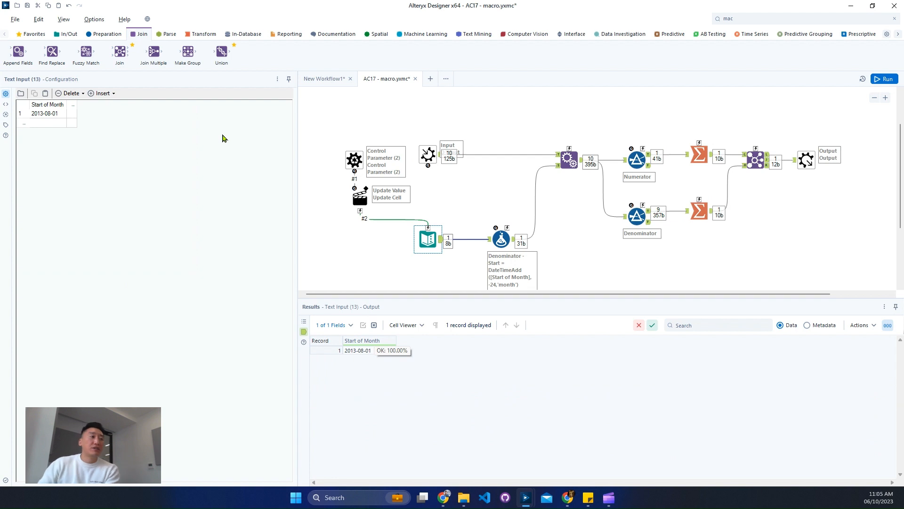
# Examine the Denominator filter's August output records, sorted ascending by Close Date
pyautogui.click(650, 212)
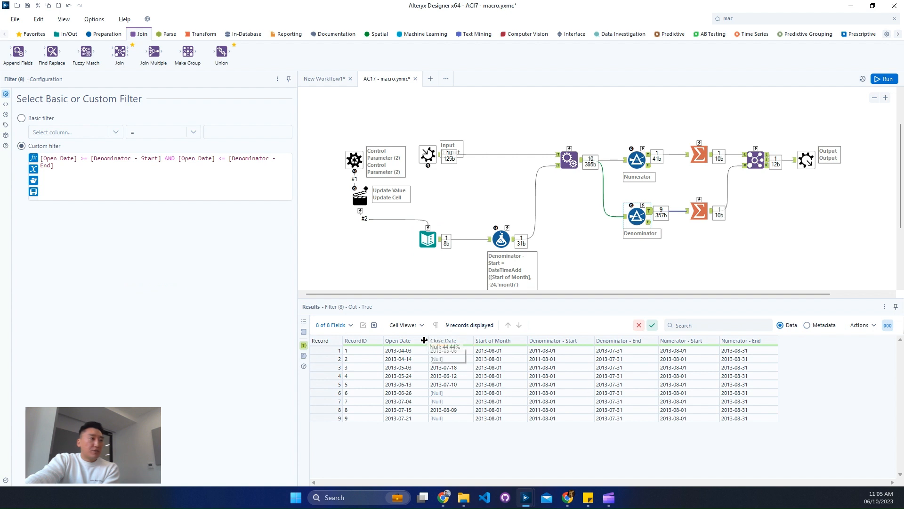
pyautogui.moveTo(616, 351); pyautogui.dragTo(613, 418)
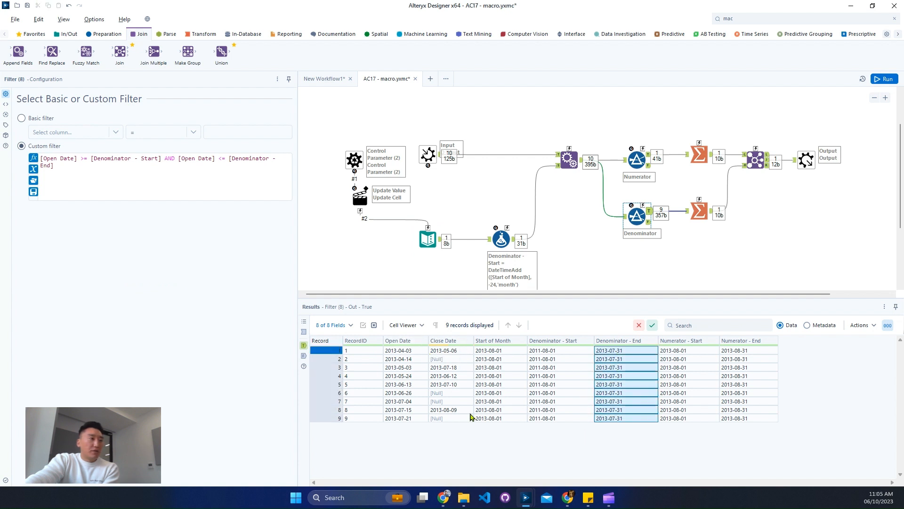
pyautogui.click(401, 351)
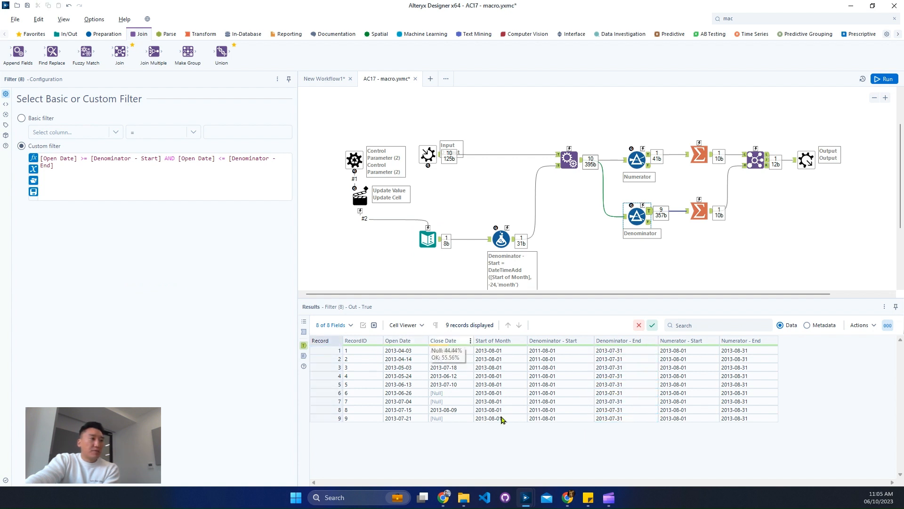
pyautogui.click(470, 341)
pyautogui.moveTo(501, 364)
pyautogui.click(558, 379)
pyautogui.click(559, 399)
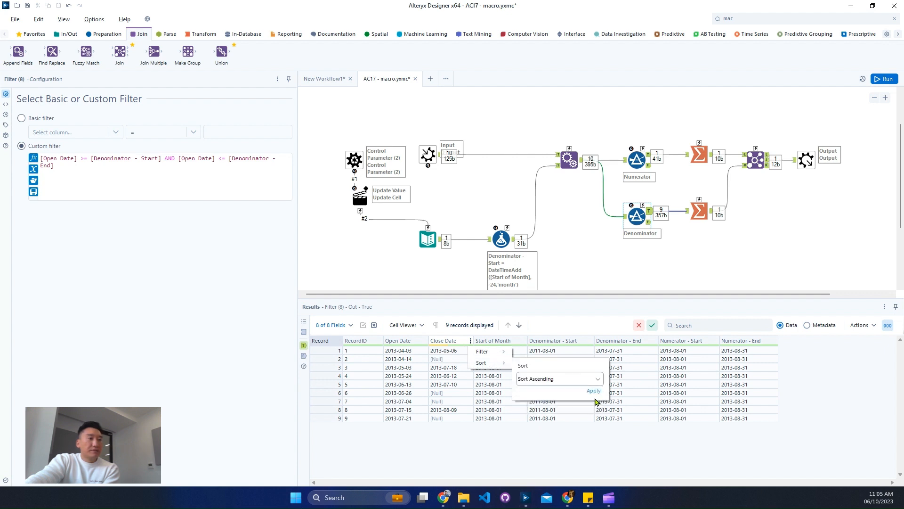
pyautogui.click(545, 404)
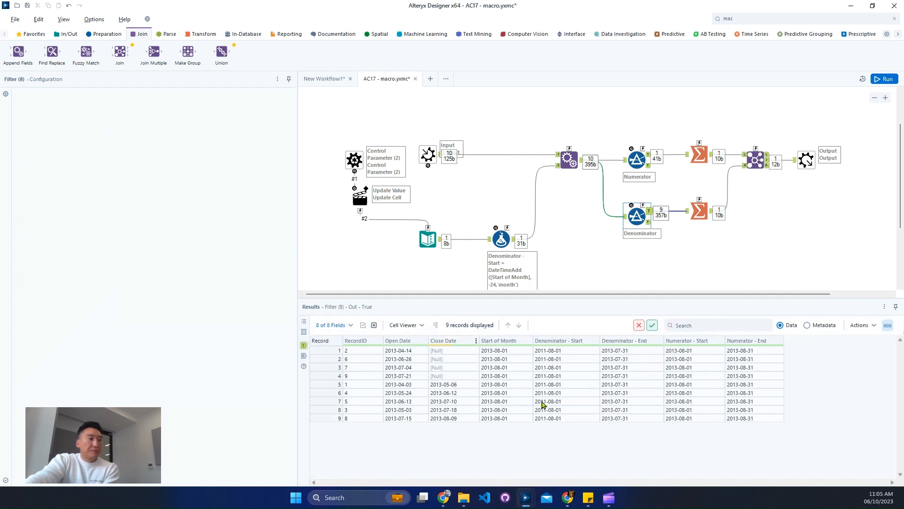
pyautogui.moveTo(333, 375); pyautogui.dragTo(341, 335)
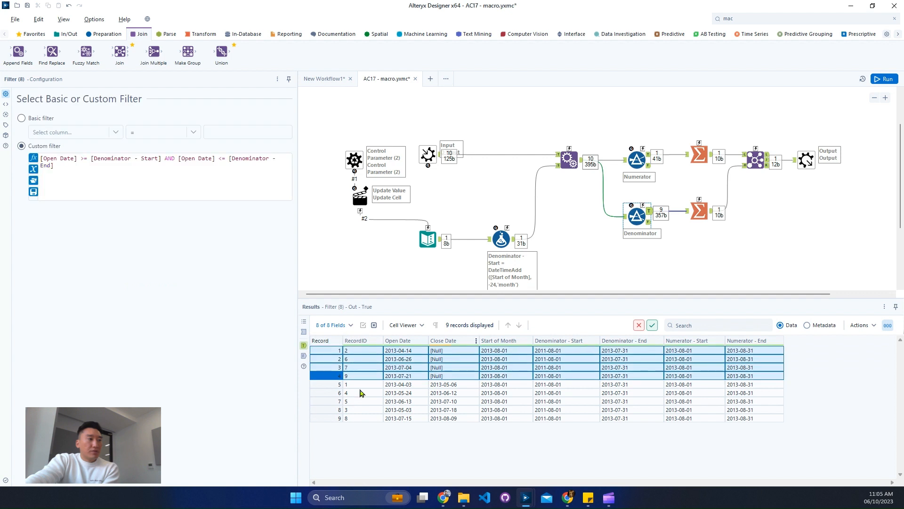
pyautogui.moveTo(336, 385); pyautogui.dragTo(339, 419)
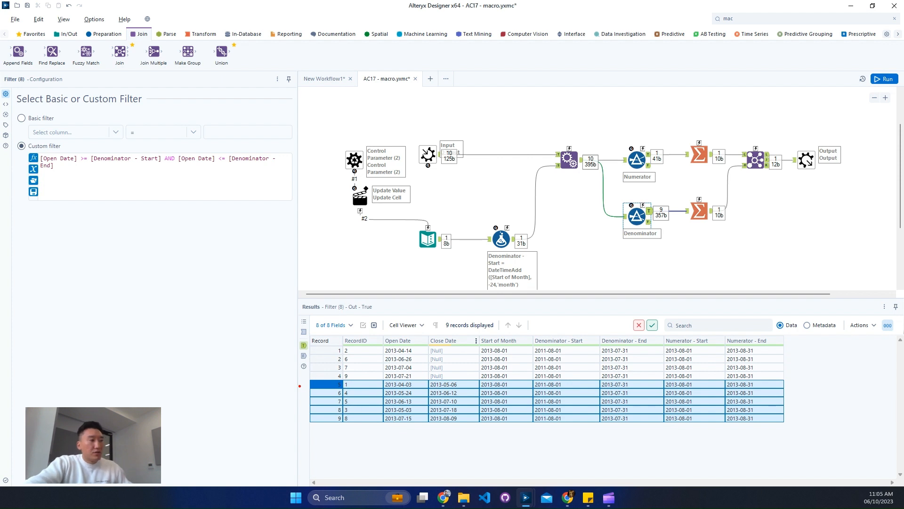
pyautogui.moveTo(339, 380); pyautogui.dragTo(483, 418)
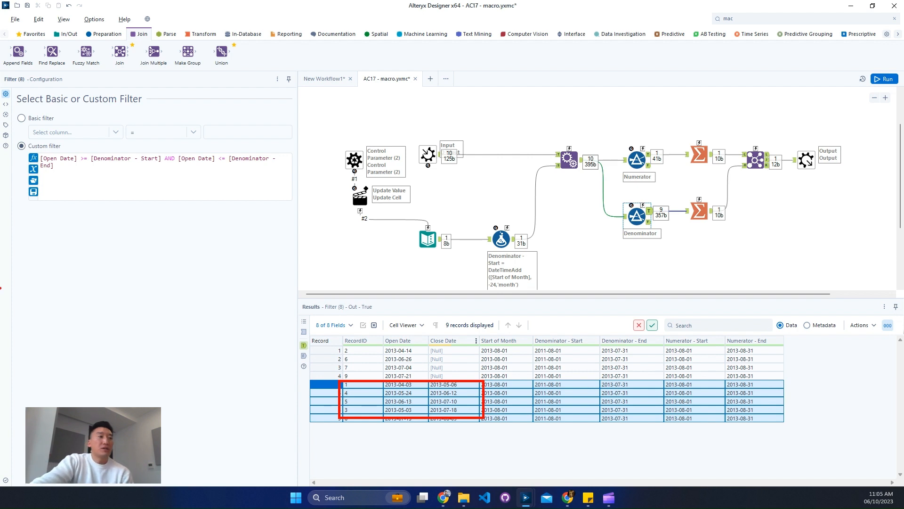
pyautogui.press('Escape')
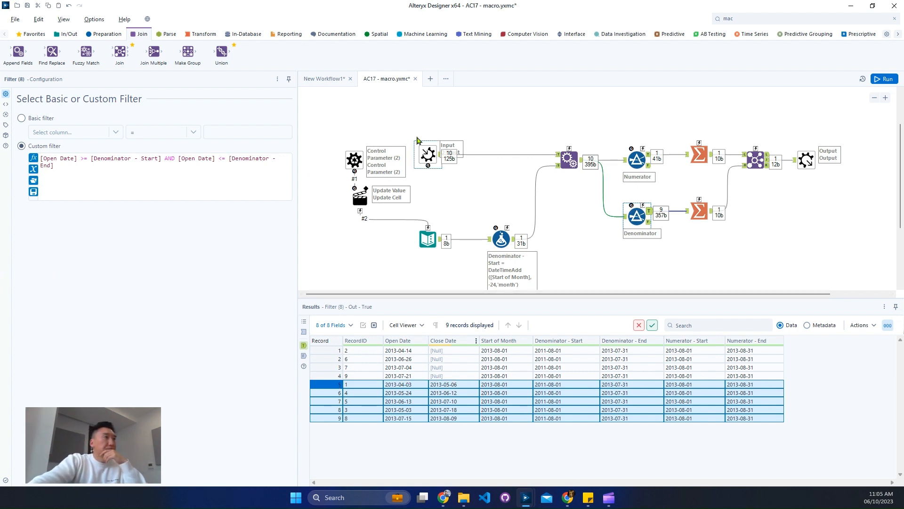
# Review the challenge description in the main workflow and return to the macro
pyautogui.click(326, 83)
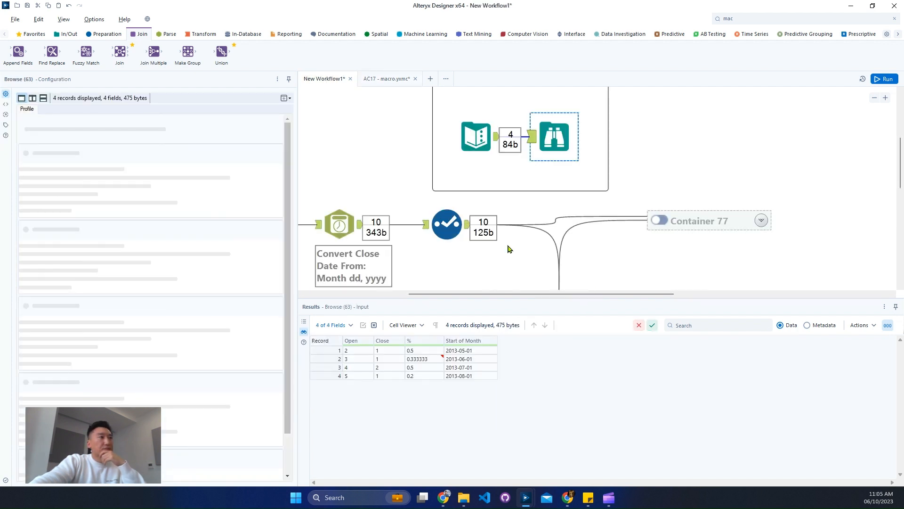
pyautogui.moveTo(551, 295); pyautogui.dragTo(449, 295)
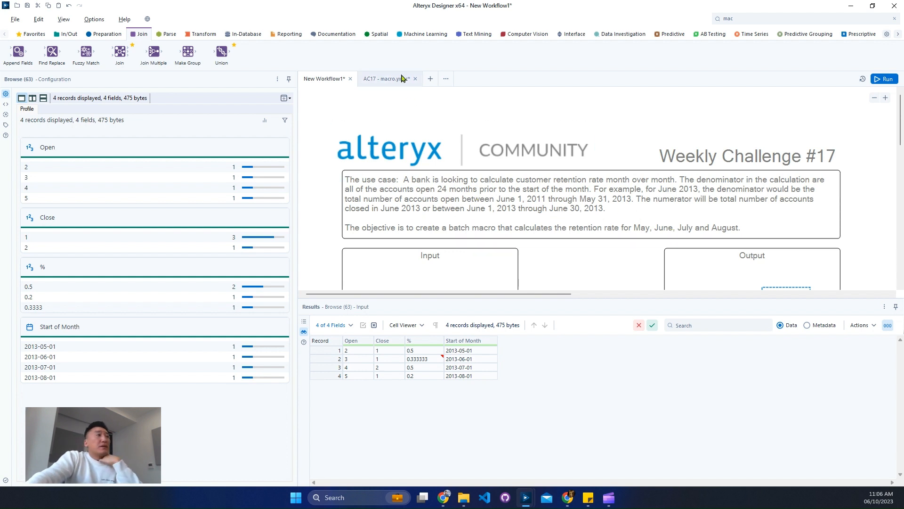
pyautogui.click(387, 79)
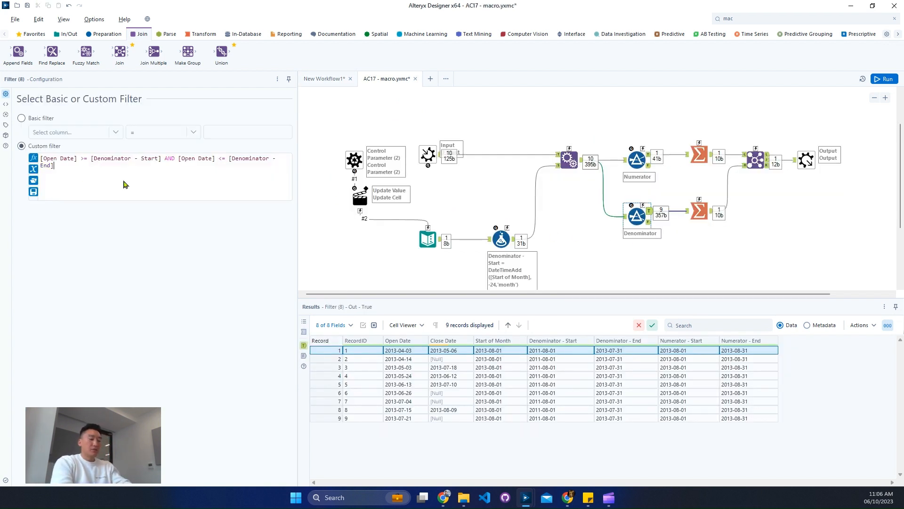
# Extend the Denominator filter expression with AND [Close Date] > [Denominator - End], then save and run the macro
pyautogui.write('nd')
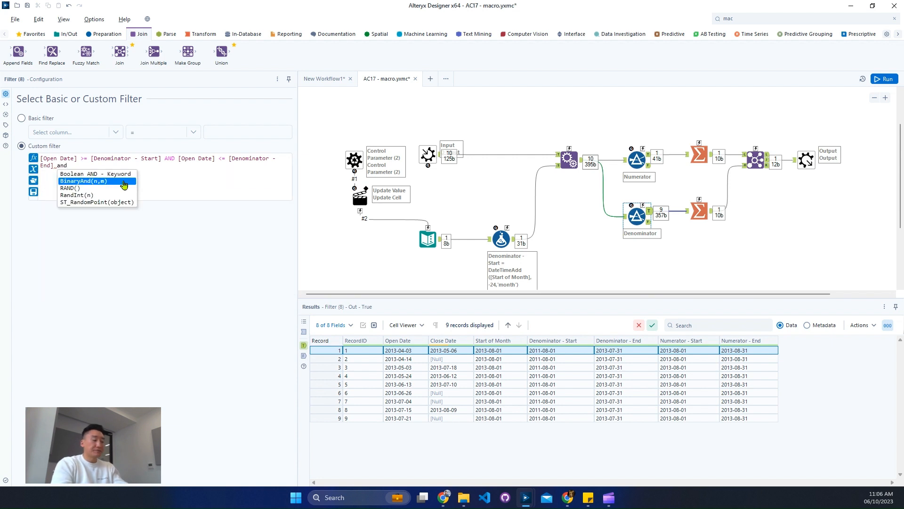
pyautogui.press('Return')
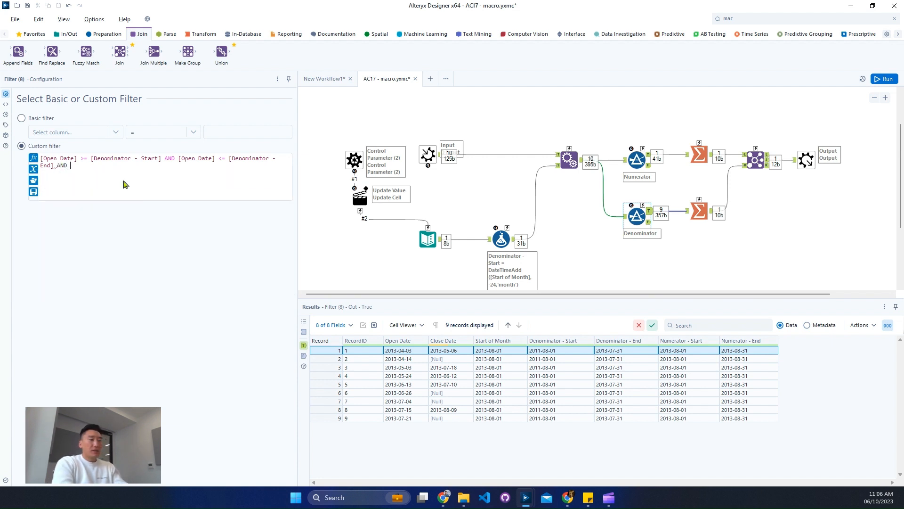
pyautogui.write('close')
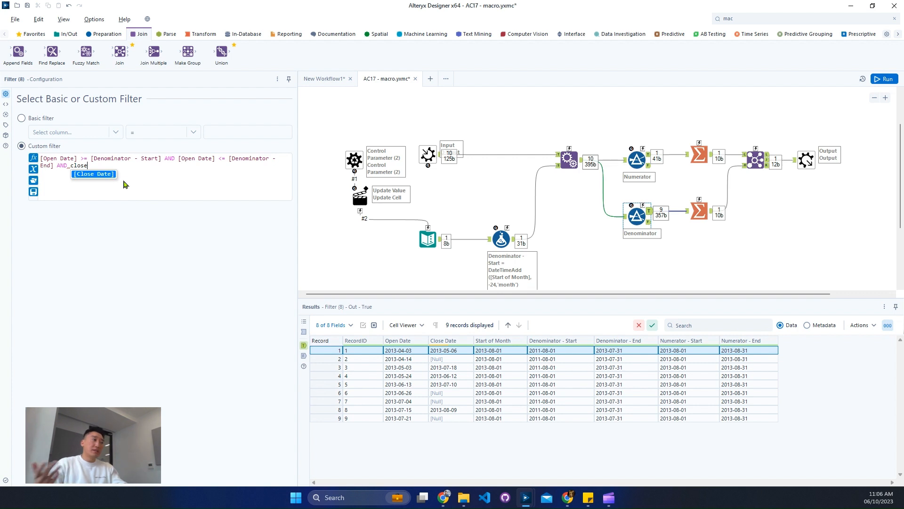
pyautogui.press('Return')
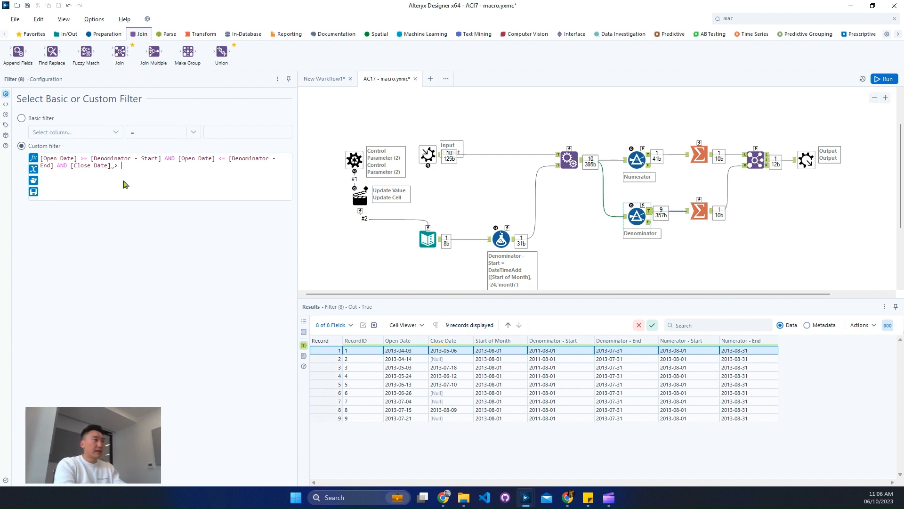
pyautogui.write('end')
pyautogui.press('Down')
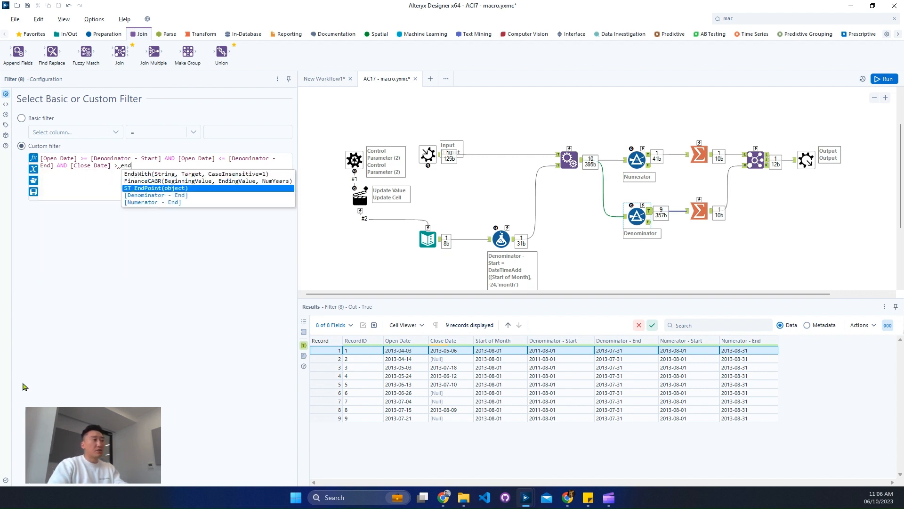
pyautogui.press('Down')
pyautogui.press('Down')
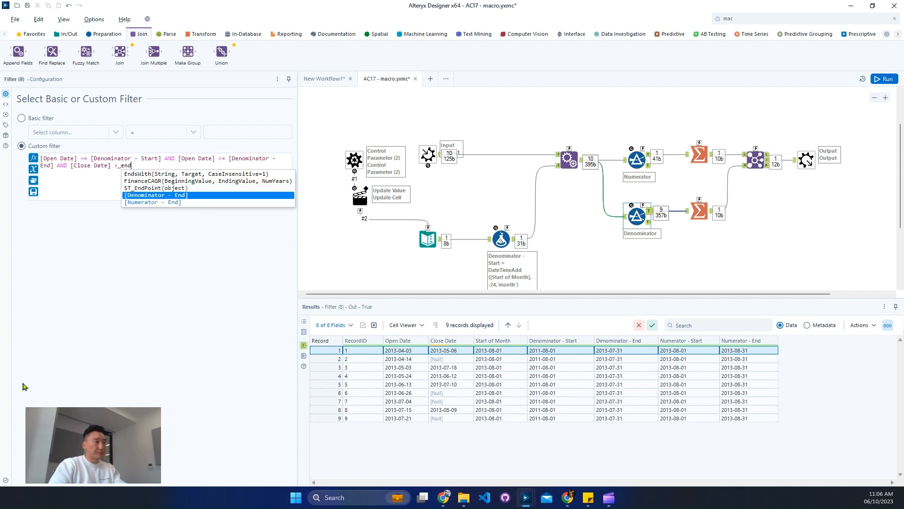
pyautogui.press('Up')
pyautogui.press('Return')
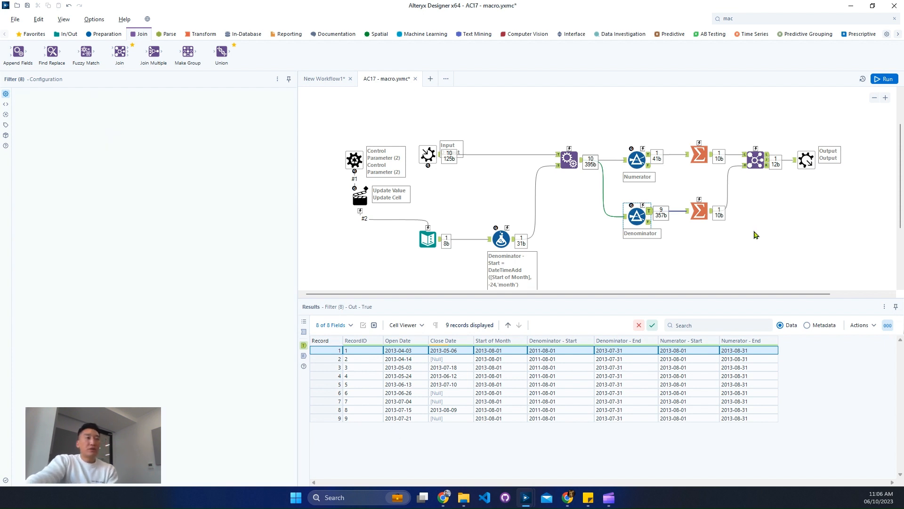
pyautogui.hotkey('ctrl', 's')
pyautogui.hotkey('ctrl', 'r')
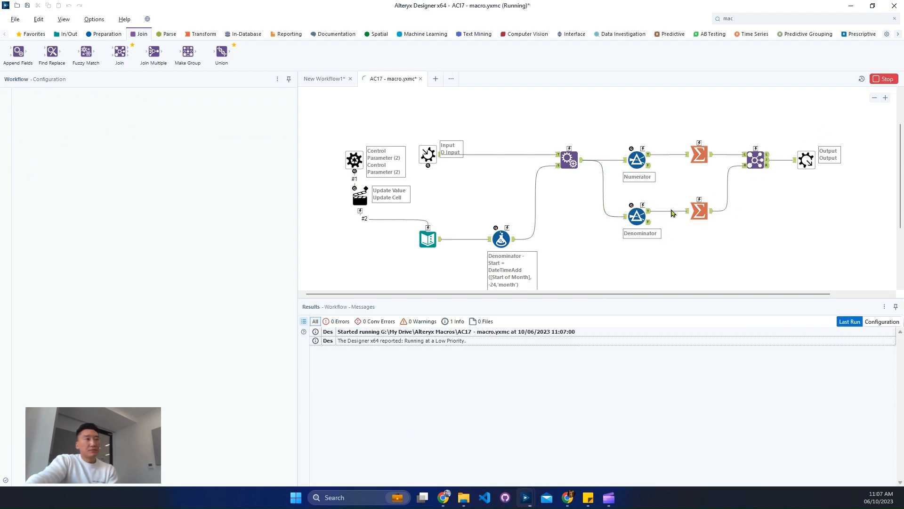
# Inspect the Denominator filter's output records against its expression
pyautogui.click(650, 216)
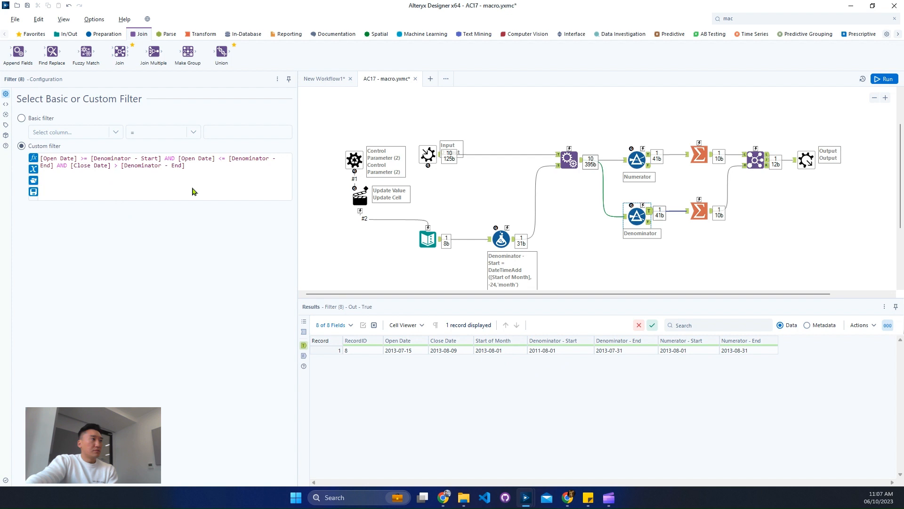
pyautogui.moveTo(53, 166); pyautogui.dragTo(9, 145)
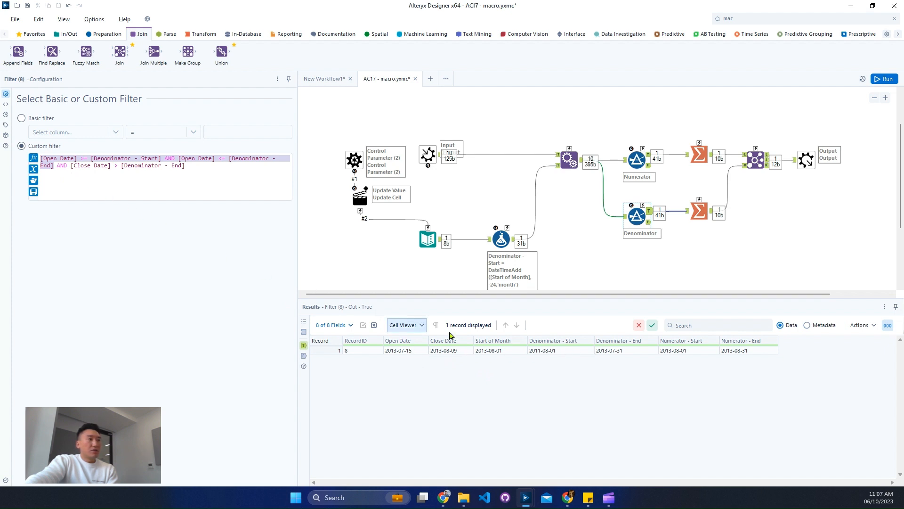
pyautogui.click(459, 351)
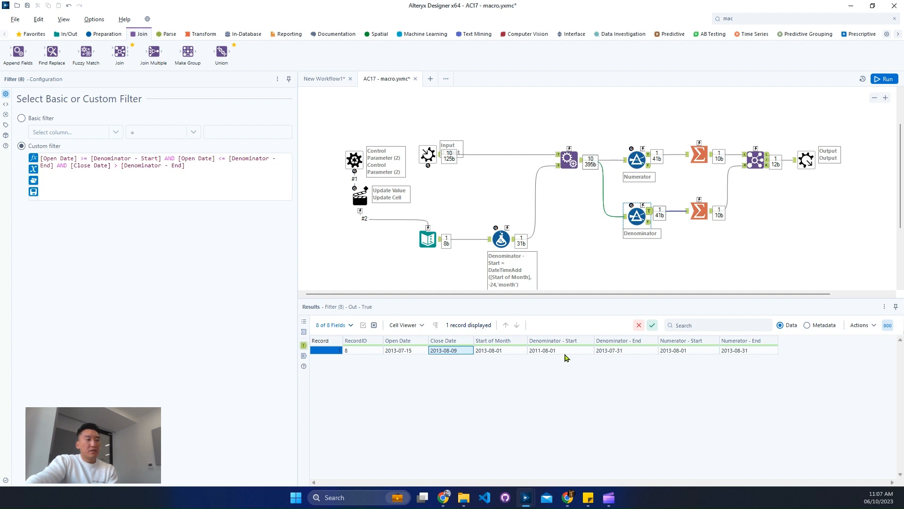
pyautogui.moveTo(566, 354); pyautogui.dragTo(612, 354)
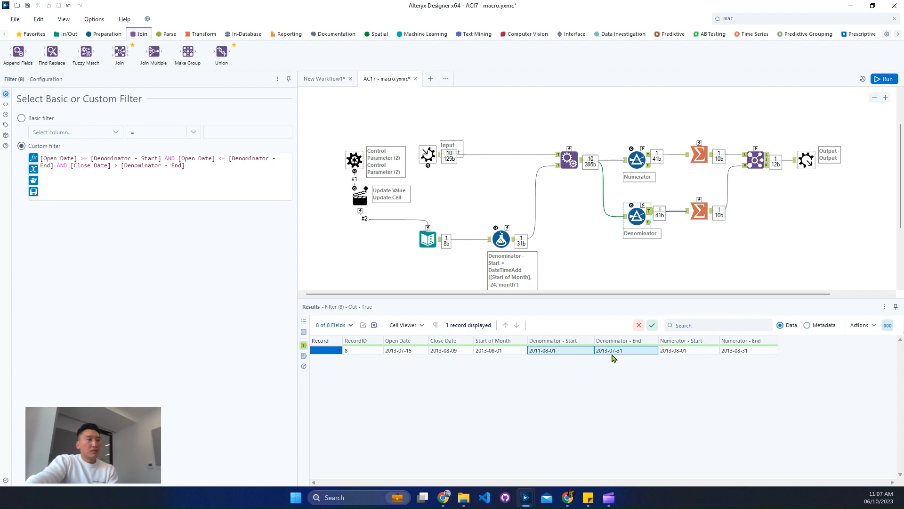
# Wrap the close-date condition as ([Close Date] > [Denominator - End] OR IsNull([Close Date])), run the macro and review the output rows
pyautogui.click(67, 165)
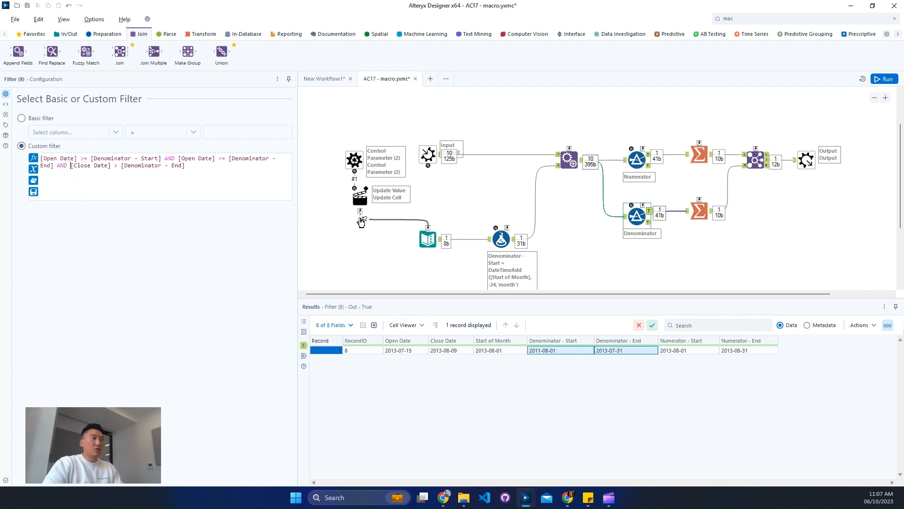
pyautogui.write('(')
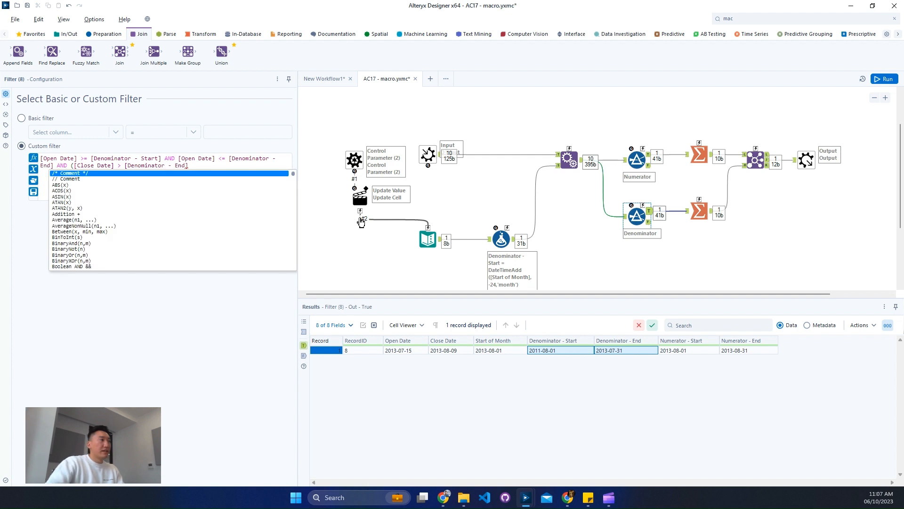
pyautogui.click(231, 166)
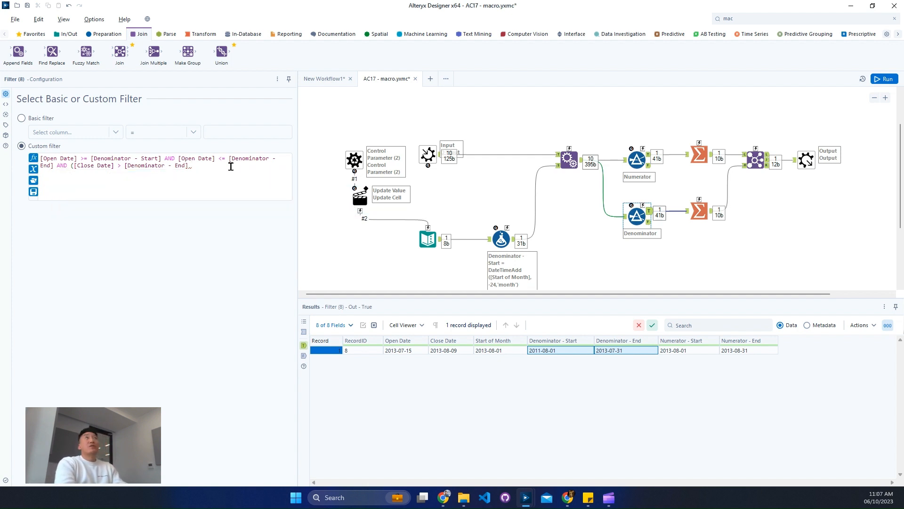
pyautogui.write('OR')
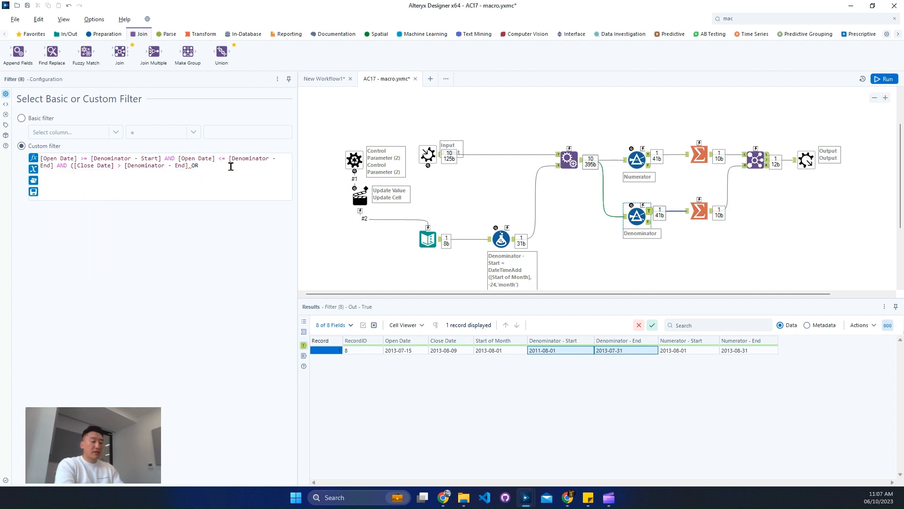
pyautogui.write(' IsNull(v')
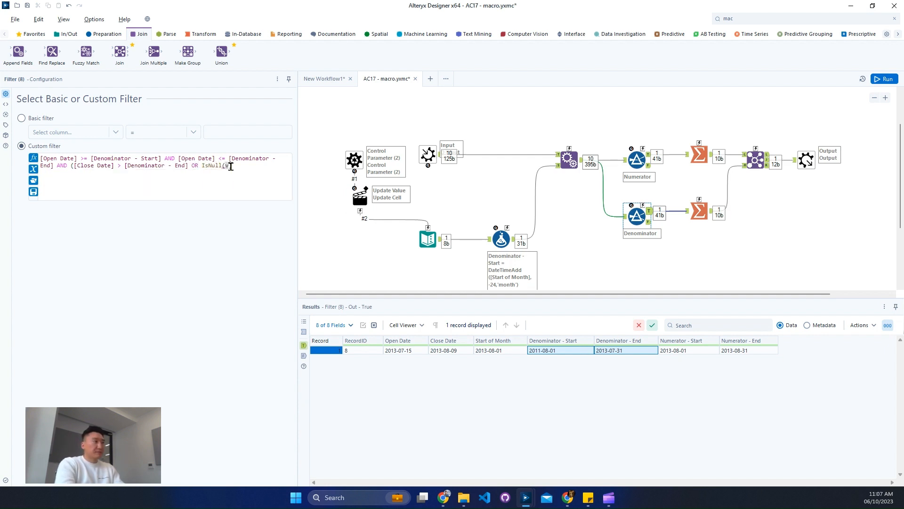
pyautogui.press('BackSpace')
pyautogui.write('end')
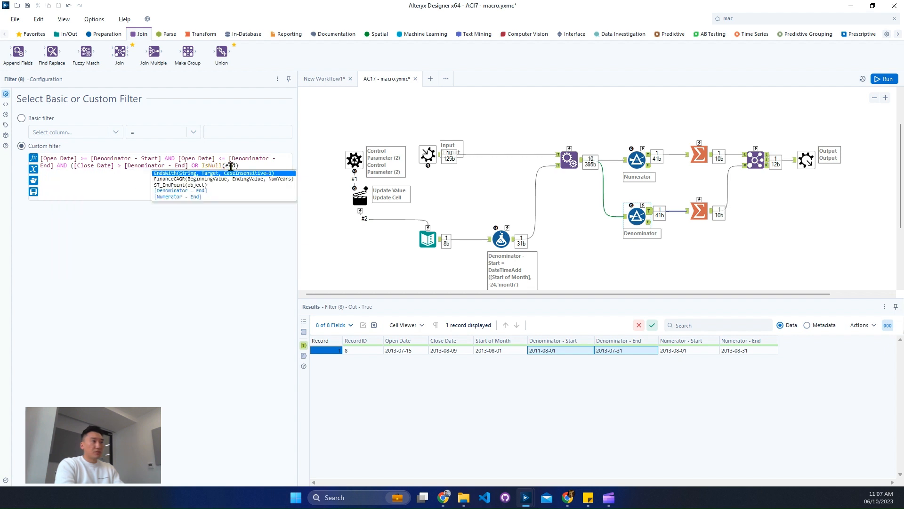
pyautogui.press('BackSpace')
pyautogui.press('BackSpace')
pyautogui.press('BackSpace')
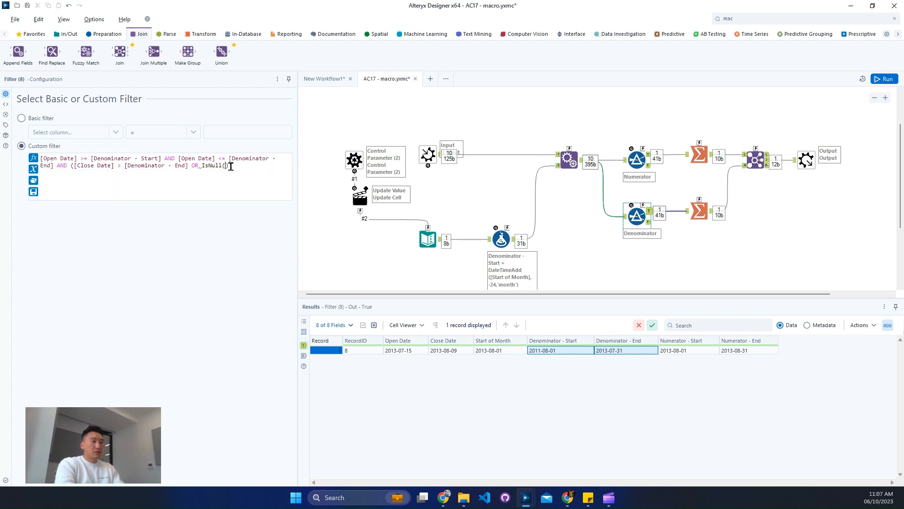
pyautogui.write('[Close Date]')
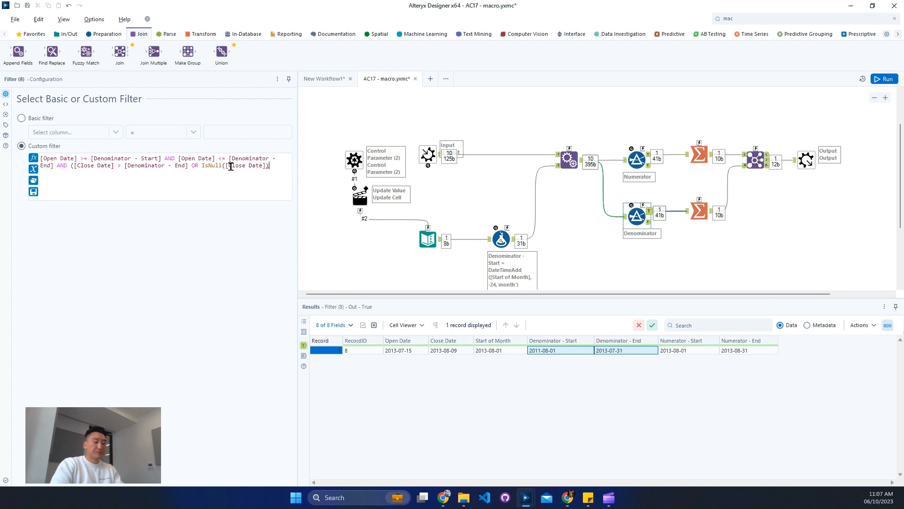
pyautogui.hotkey('ctrl', 'r')
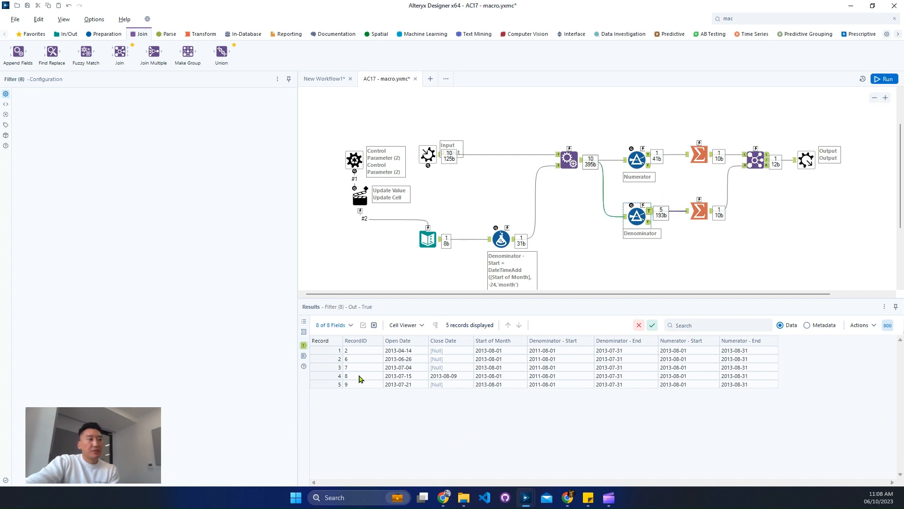
pyautogui.click(337, 376)
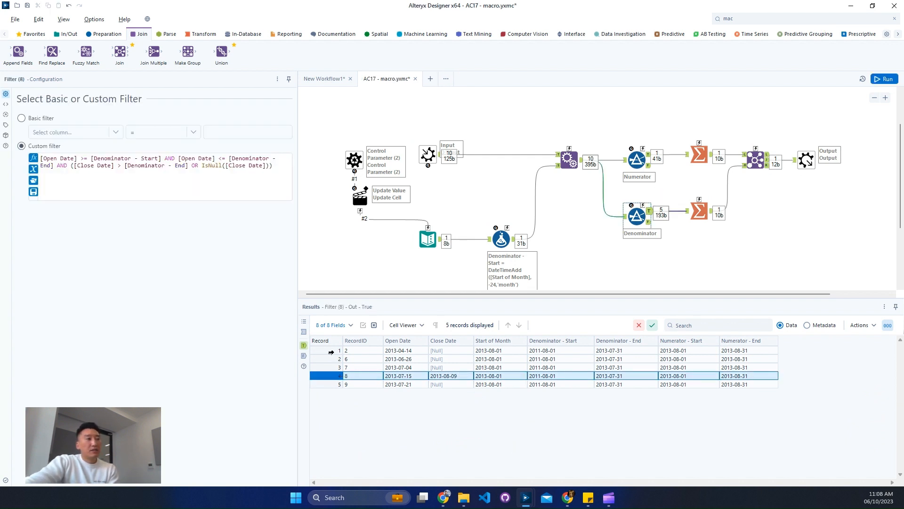
pyautogui.moveTo(331, 352); pyautogui.dragTo(335, 388)
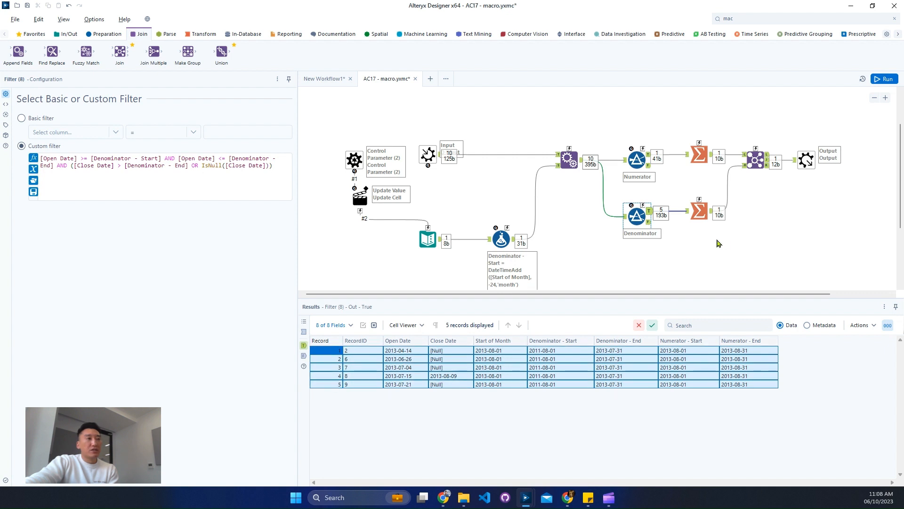
# Run the macro and save it
pyautogui.click(735, 241)
pyautogui.hotkey('ctrl', 'r')
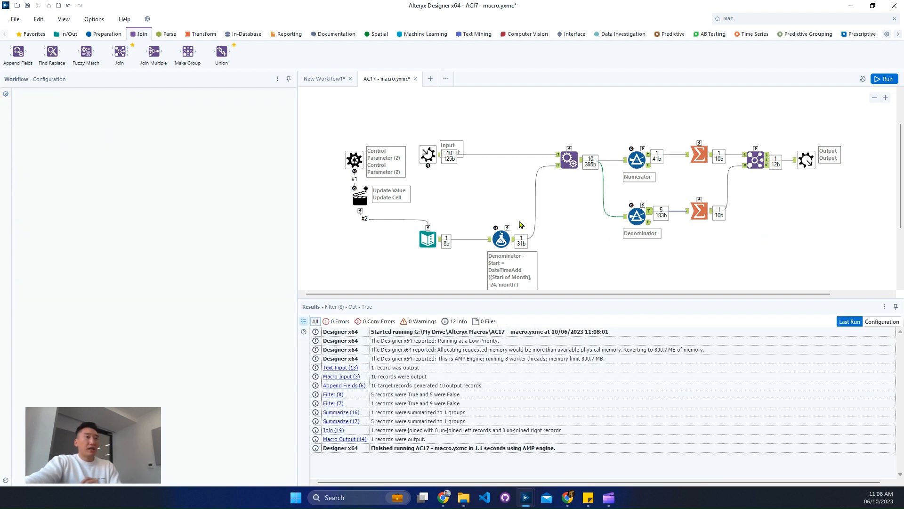
pyautogui.hotkey('ctrl', 's')
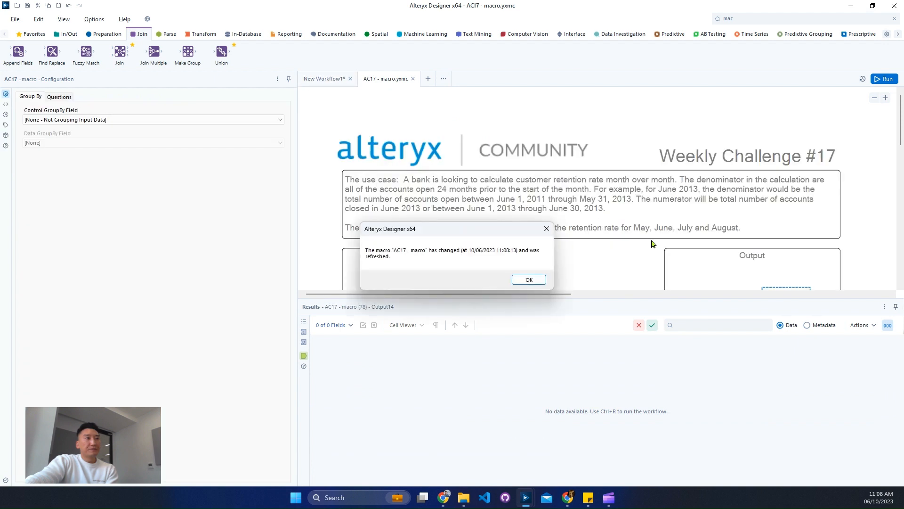
# Run the main workflow and view the batch macro's output records
pyautogui.click(521, 280)
pyautogui.scroll(-3, 757, 241)
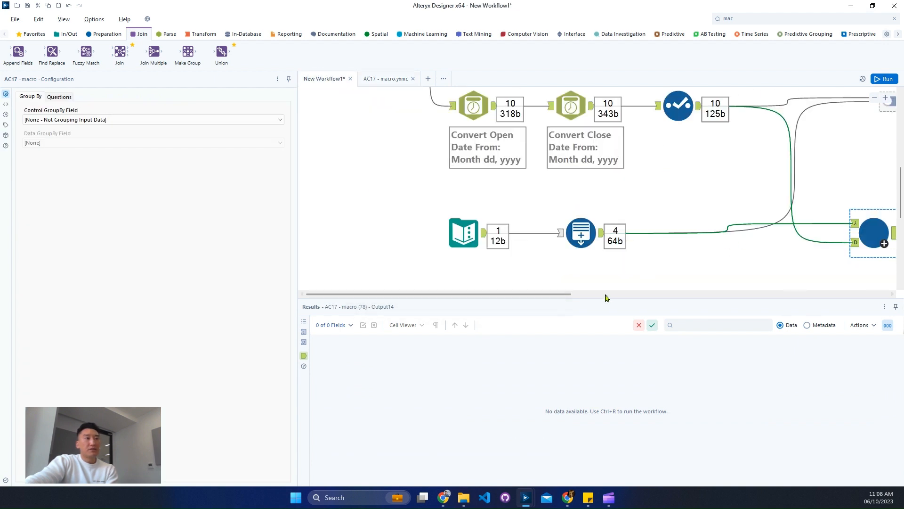
pyautogui.hscroll(6, 598, 297)
pyautogui.click(881, 80)
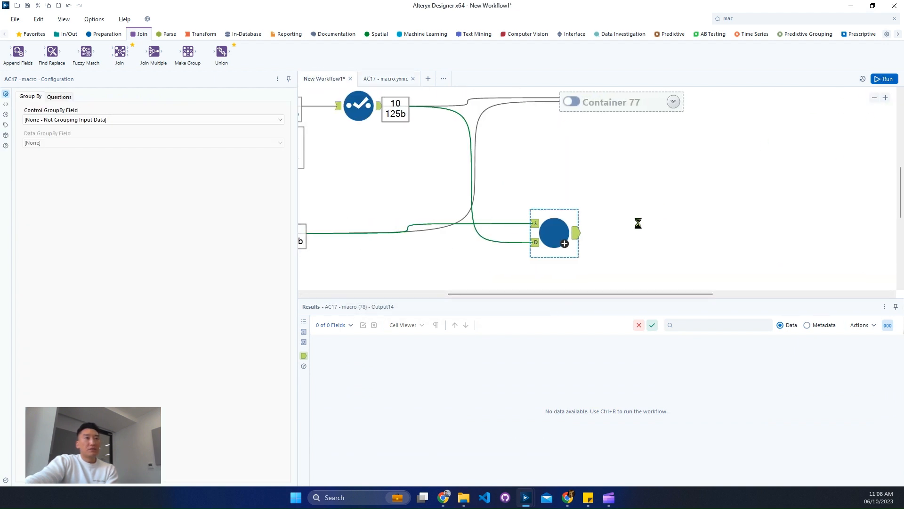
pyautogui.click(574, 232)
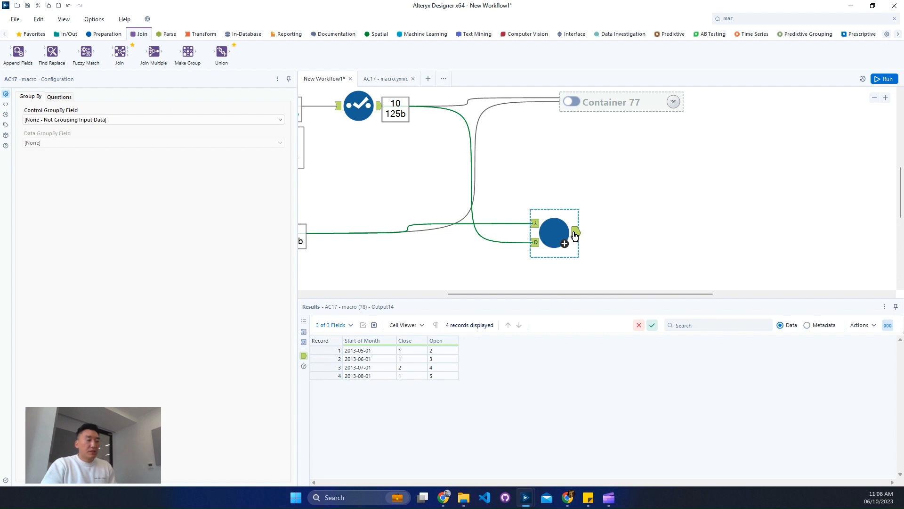
# Compare the macro's output with the expected output in the Output container's Browse tool
pyautogui.scroll(3, 452, 264)
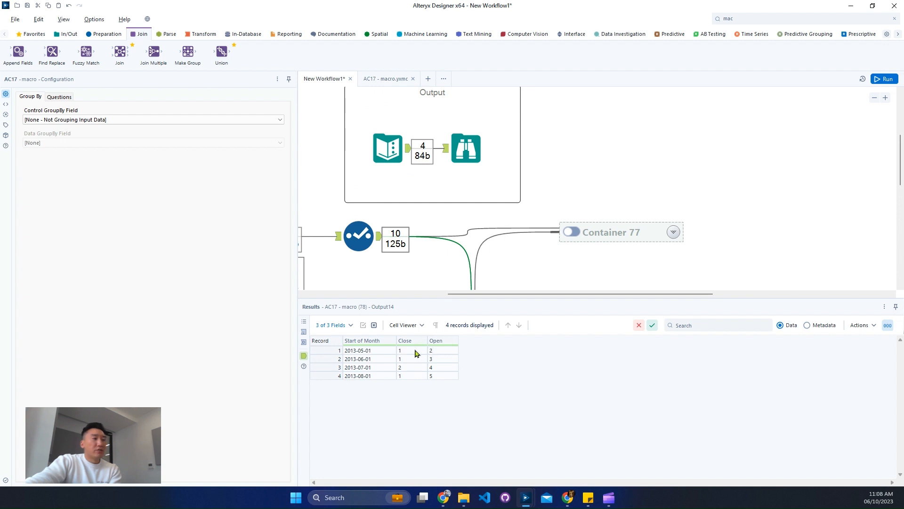
pyautogui.click(476, 146)
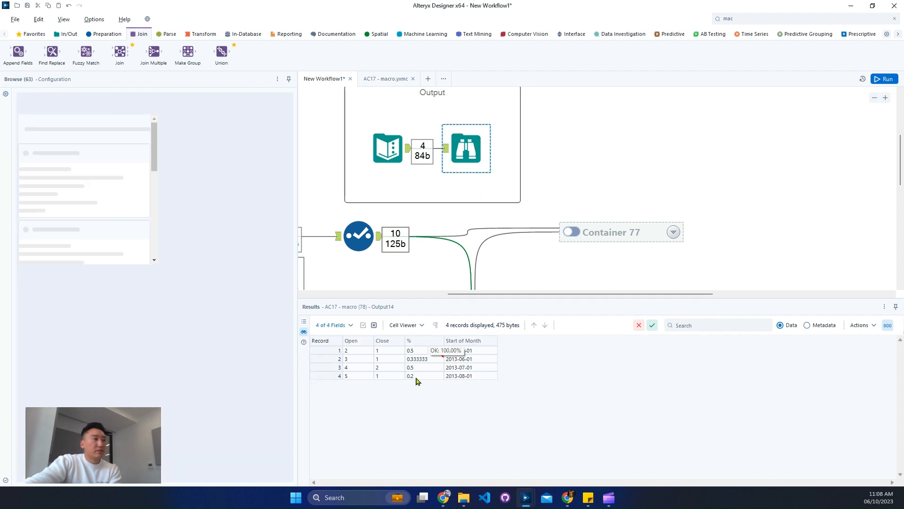
pyautogui.moveTo(329, 350); pyautogui.dragTo(466, 376)
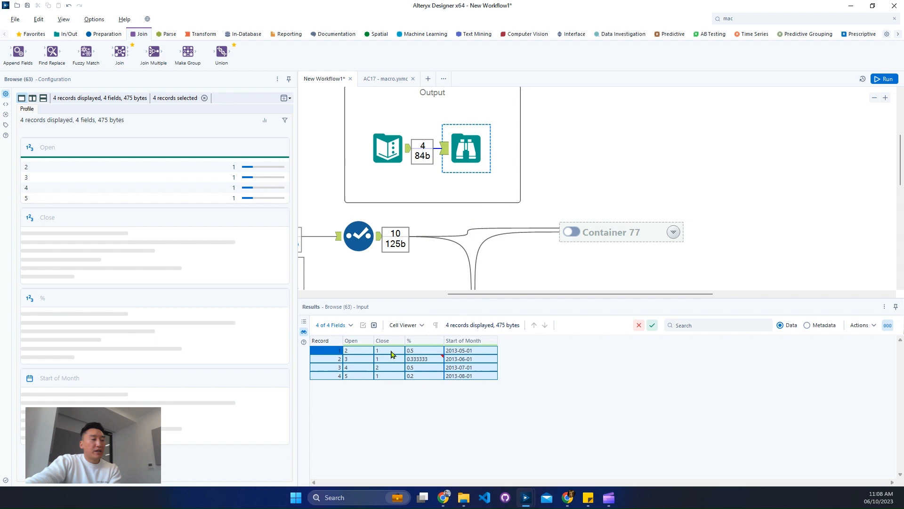
pyautogui.click(684, 233)
pyautogui.scroll(-1, 692, 204)
# Add a Formula tool after the macro that creates a % field calculated as [Close]/[Open]
pyautogui.click(754, 19)
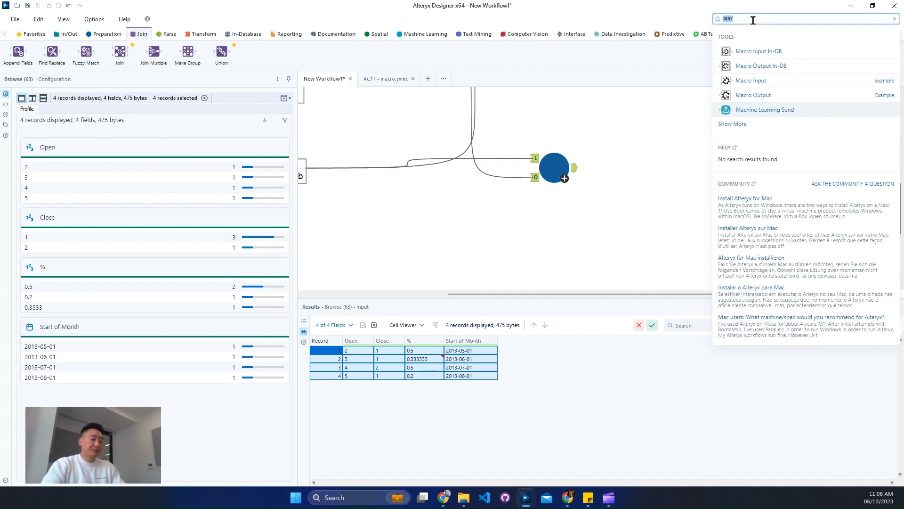
pyautogui.write('for')
pyautogui.moveTo(753, 110); pyautogui.dragTo(614, 167)
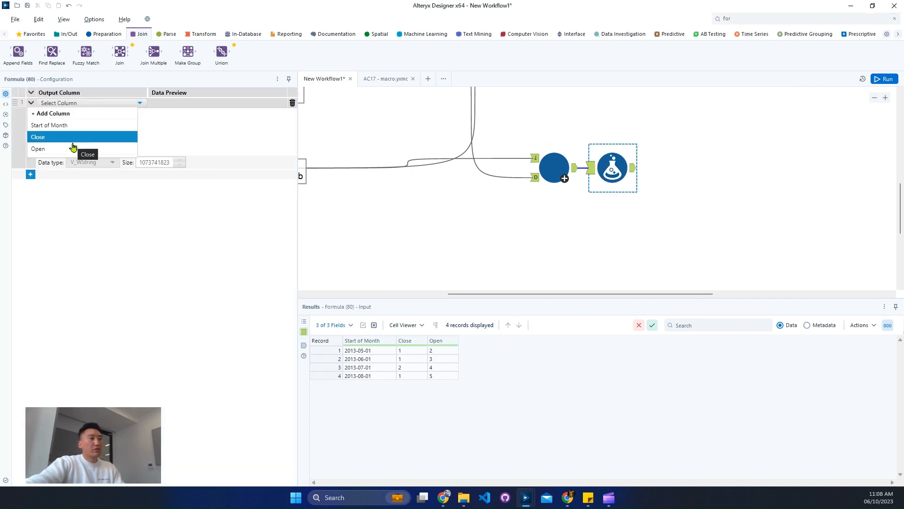
pyautogui.click(72, 139)
pyautogui.click(61, 103)
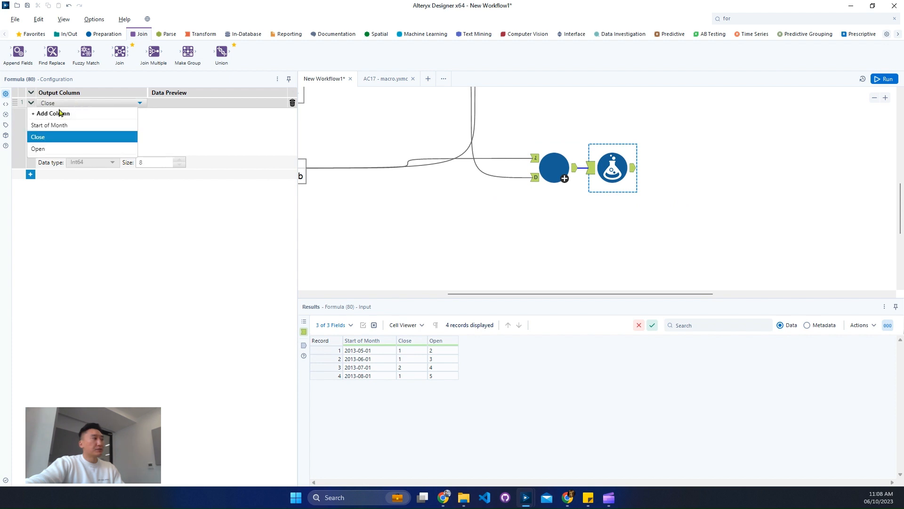
pyautogui.click(60, 113)
pyautogui.write('%')
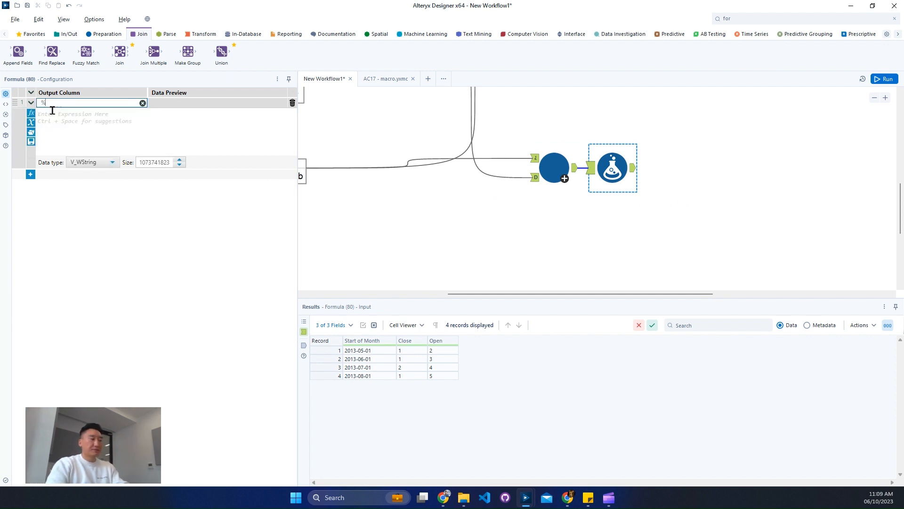
pyautogui.click(69, 118)
pyautogui.write('clos')
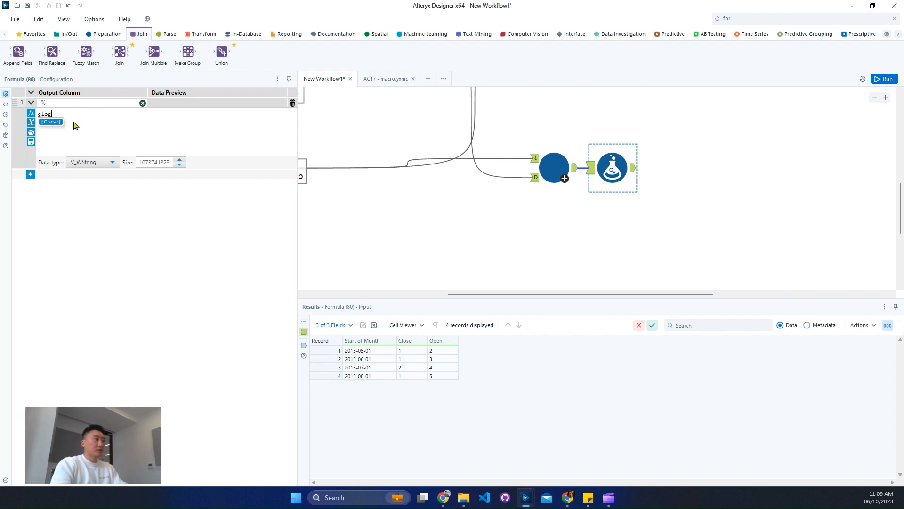
pyautogui.press('Return')
pyautogui.write('/')
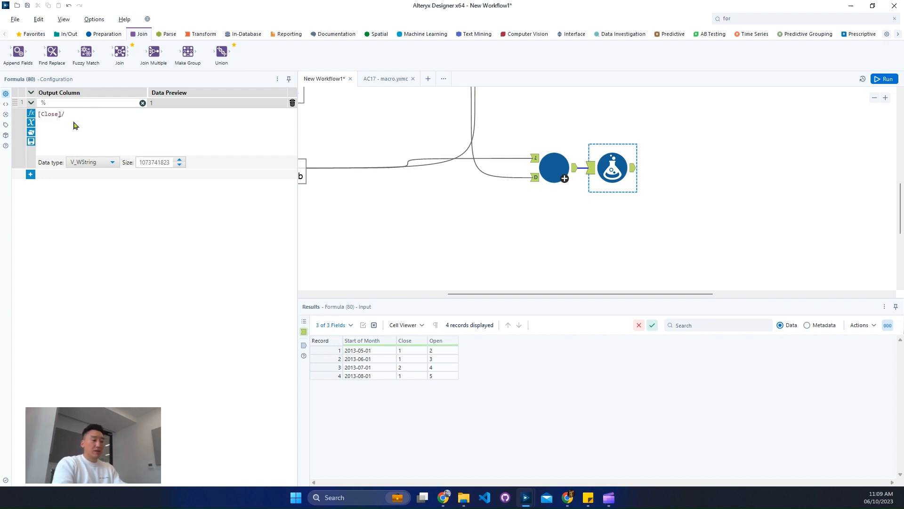
pyautogui.write('open')
pyautogui.press('Return')
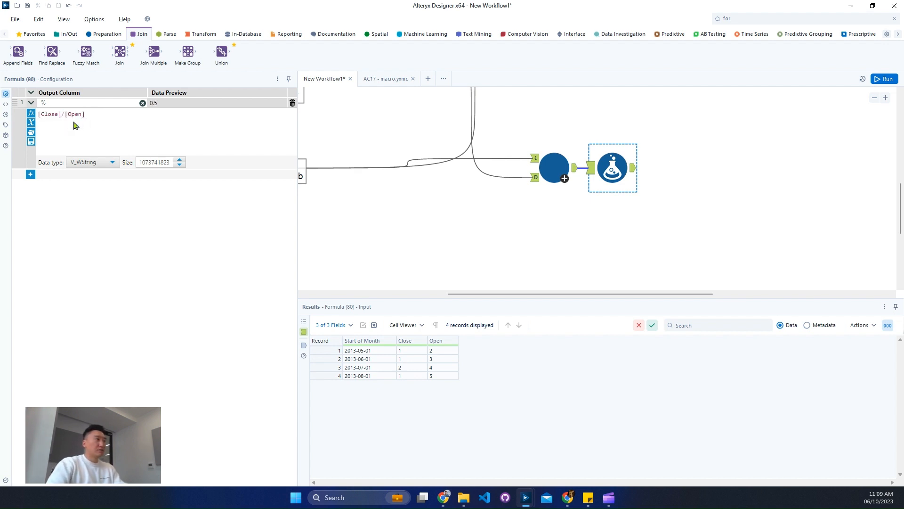
# Set the % field's data type to Double
pyautogui.click(97, 162)
pyautogui.scroll(3, 99, 221)
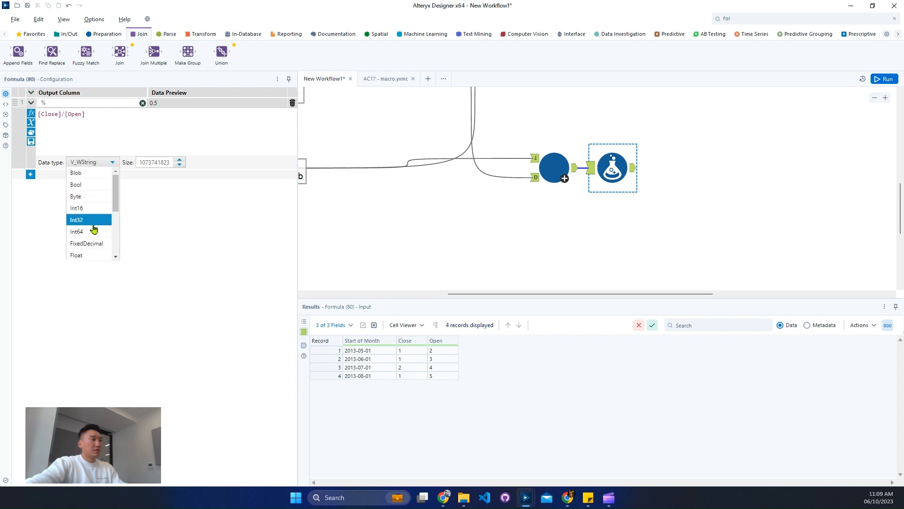
pyautogui.scroll(-2, 92, 219)
pyautogui.click(92, 219)
pyautogui.scroll(5, 619, 96)
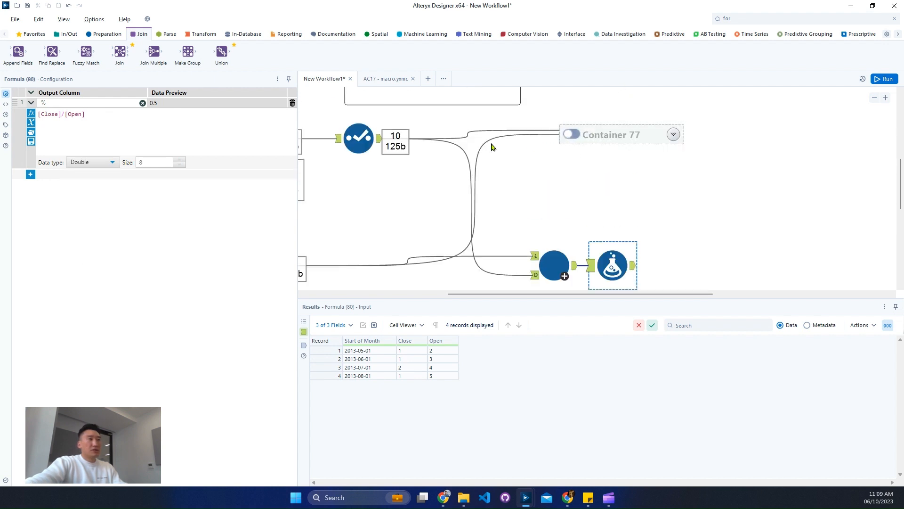
# Run the workflow and check the Formula results against the expected output
pyautogui.click(457, 180)
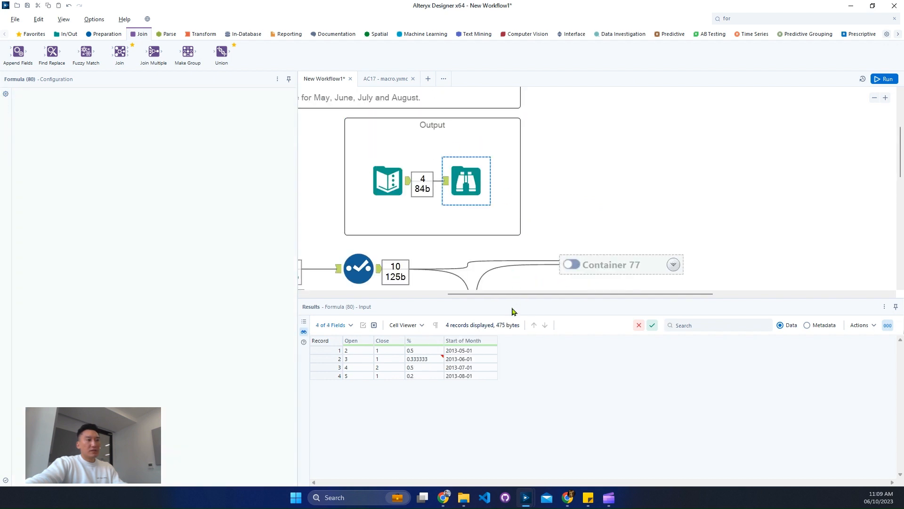
pyautogui.scroll(-3, 612, 271)
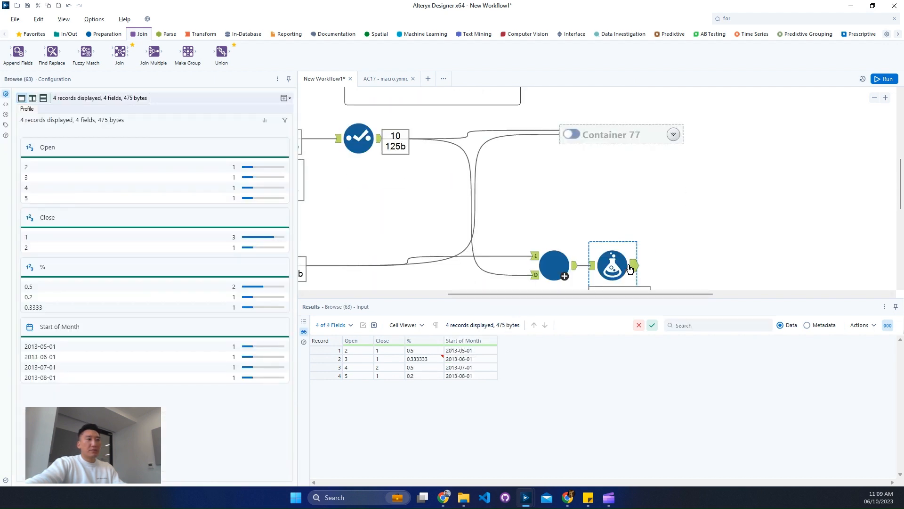
pyautogui.click(629, 267)
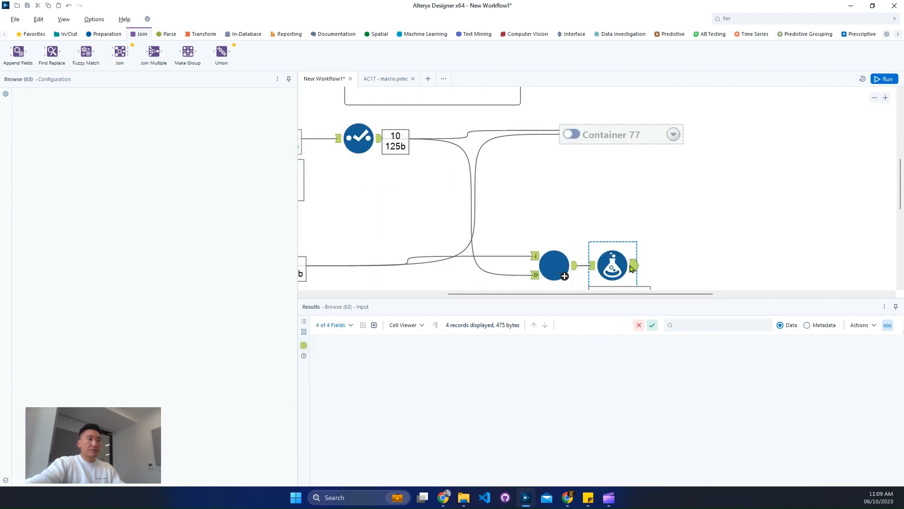
pyautogui.click(884, 78)
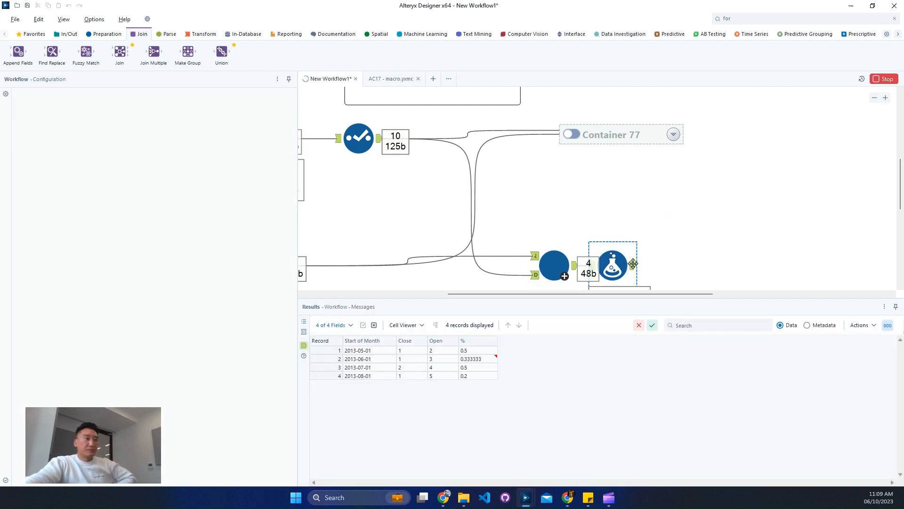
# Delete the disabled Container 77 from the workflow
pyautogui.moveTo(633, 264); pyautogui.dragTo(662, 264)
pyautogui.click(874, 98)
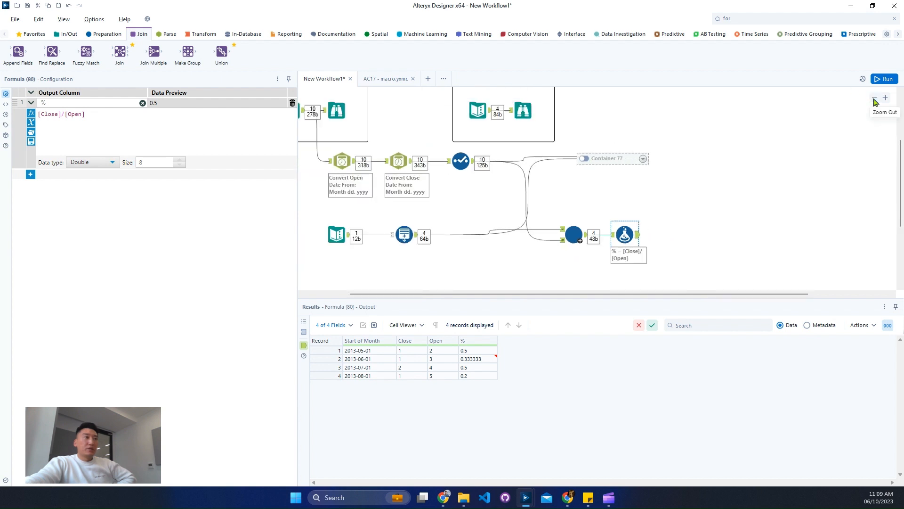
pyautogui.moveTo(632, 294); pyautogui.dragTo(548, 294)
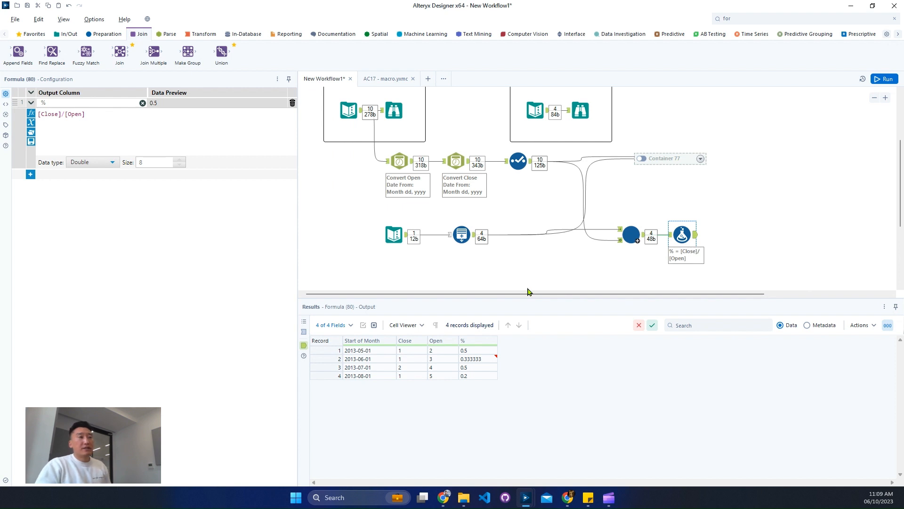
pyautogui.click(677, 158)
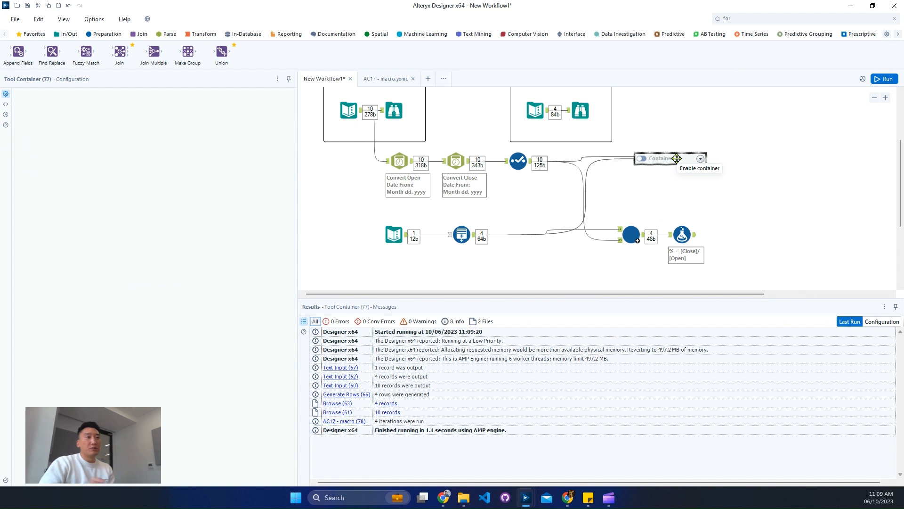
pyautogui.click(385, 233)
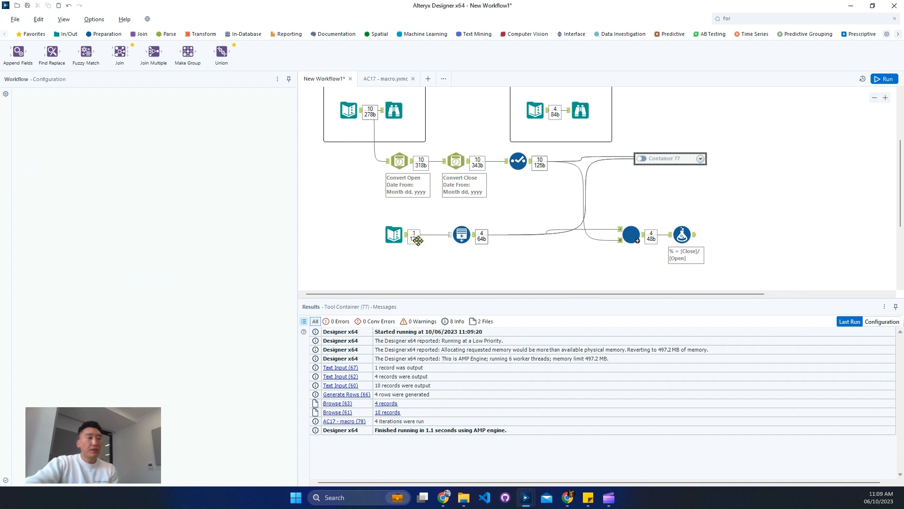
pyautogui.press('Delete')
# Nudge the macro and Formula tools into line and open the Text Input's date range
pyautogui.moveTo(624, 201); pyautogui.dragTo(716, 256)
pyautogui.moveTo(633, 229); pyautogui.dragTo(633, 235)
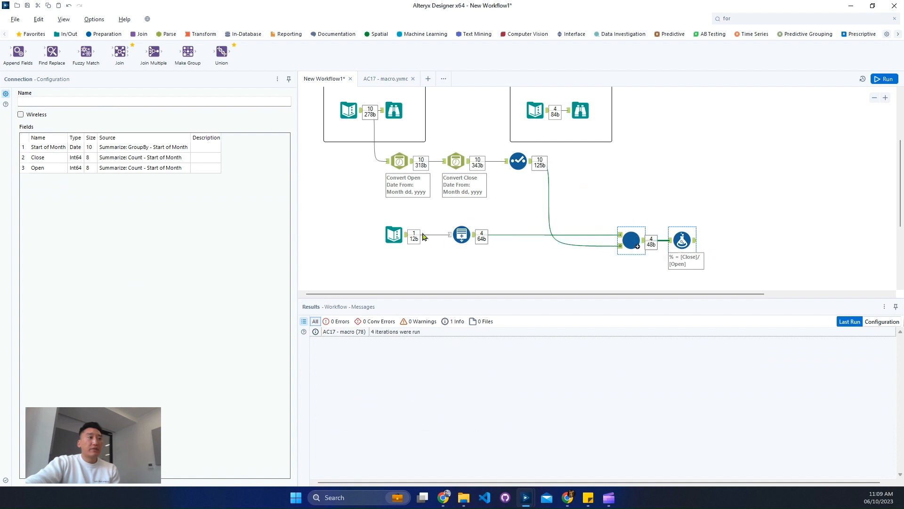
pyautogui.click(396, 235)
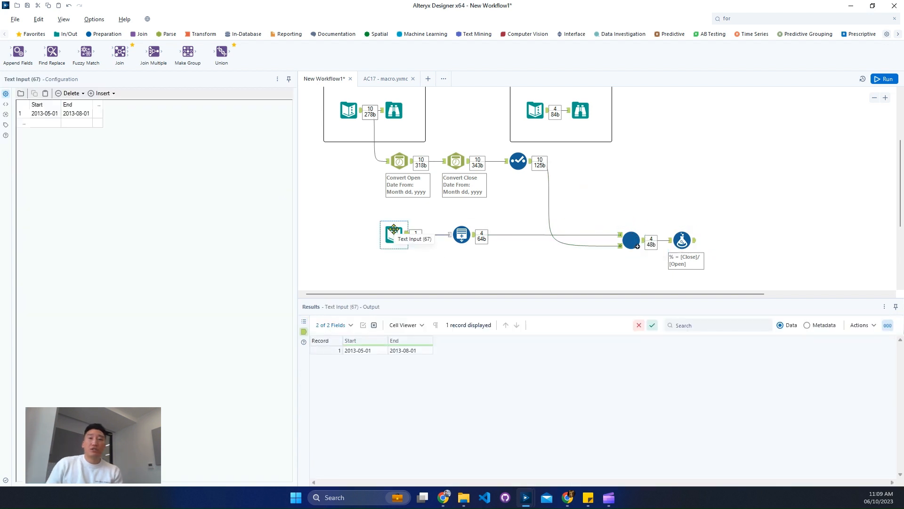